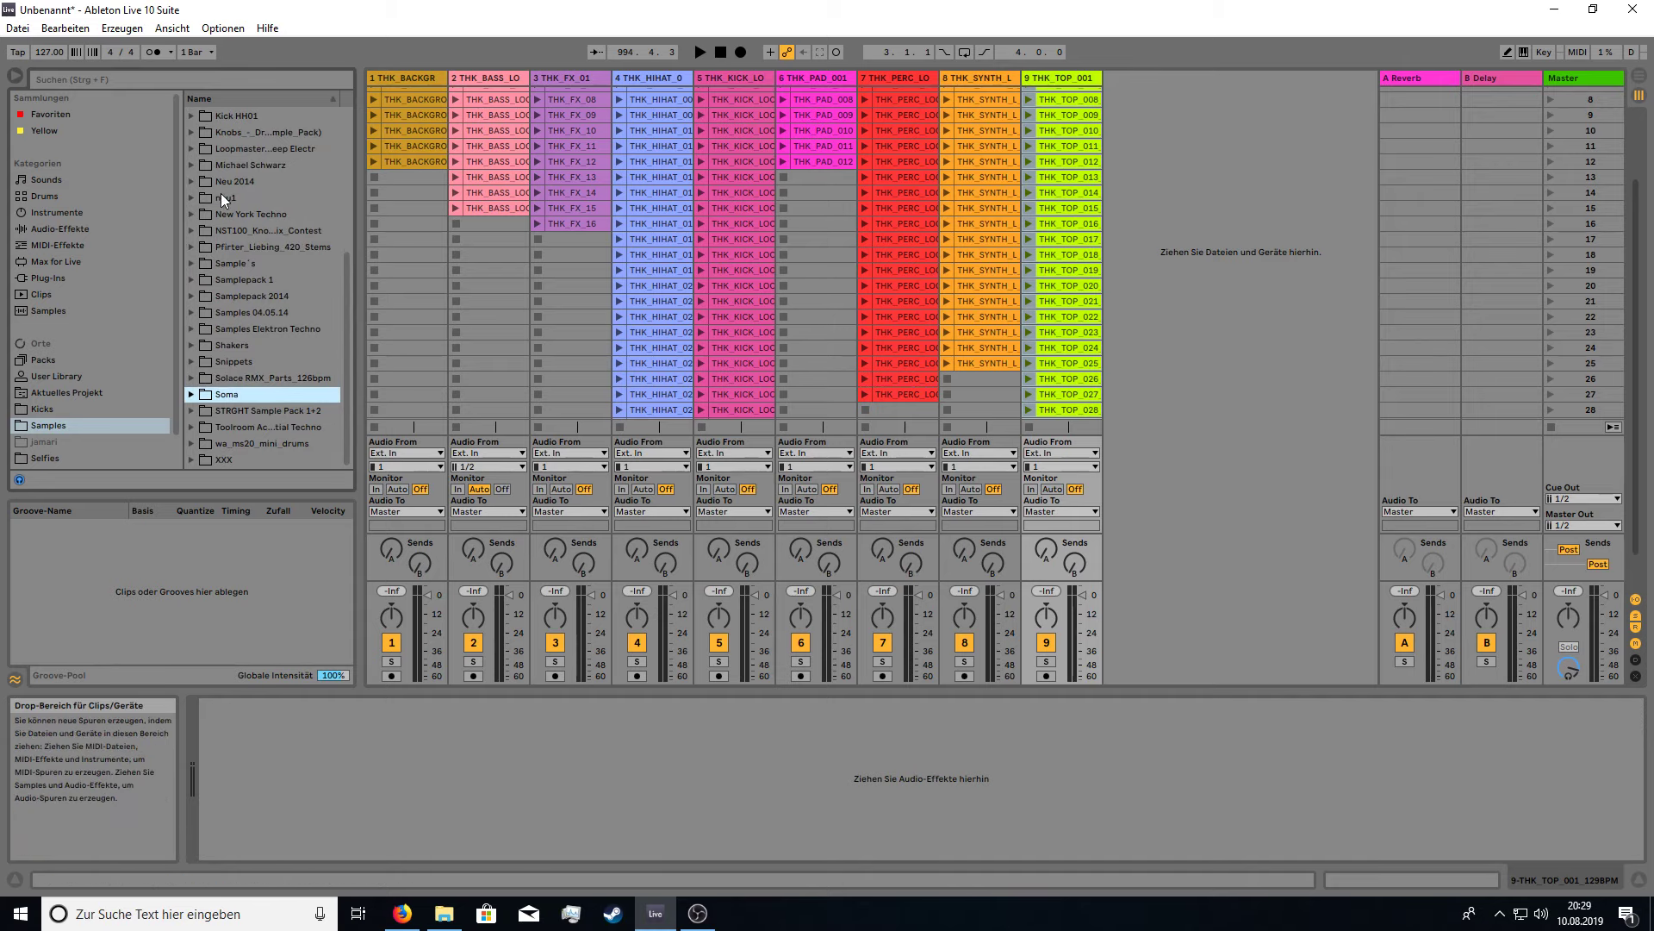
# Set the project tempo to 132 BPM.
pyautogui.scroll(3, 749, 215)
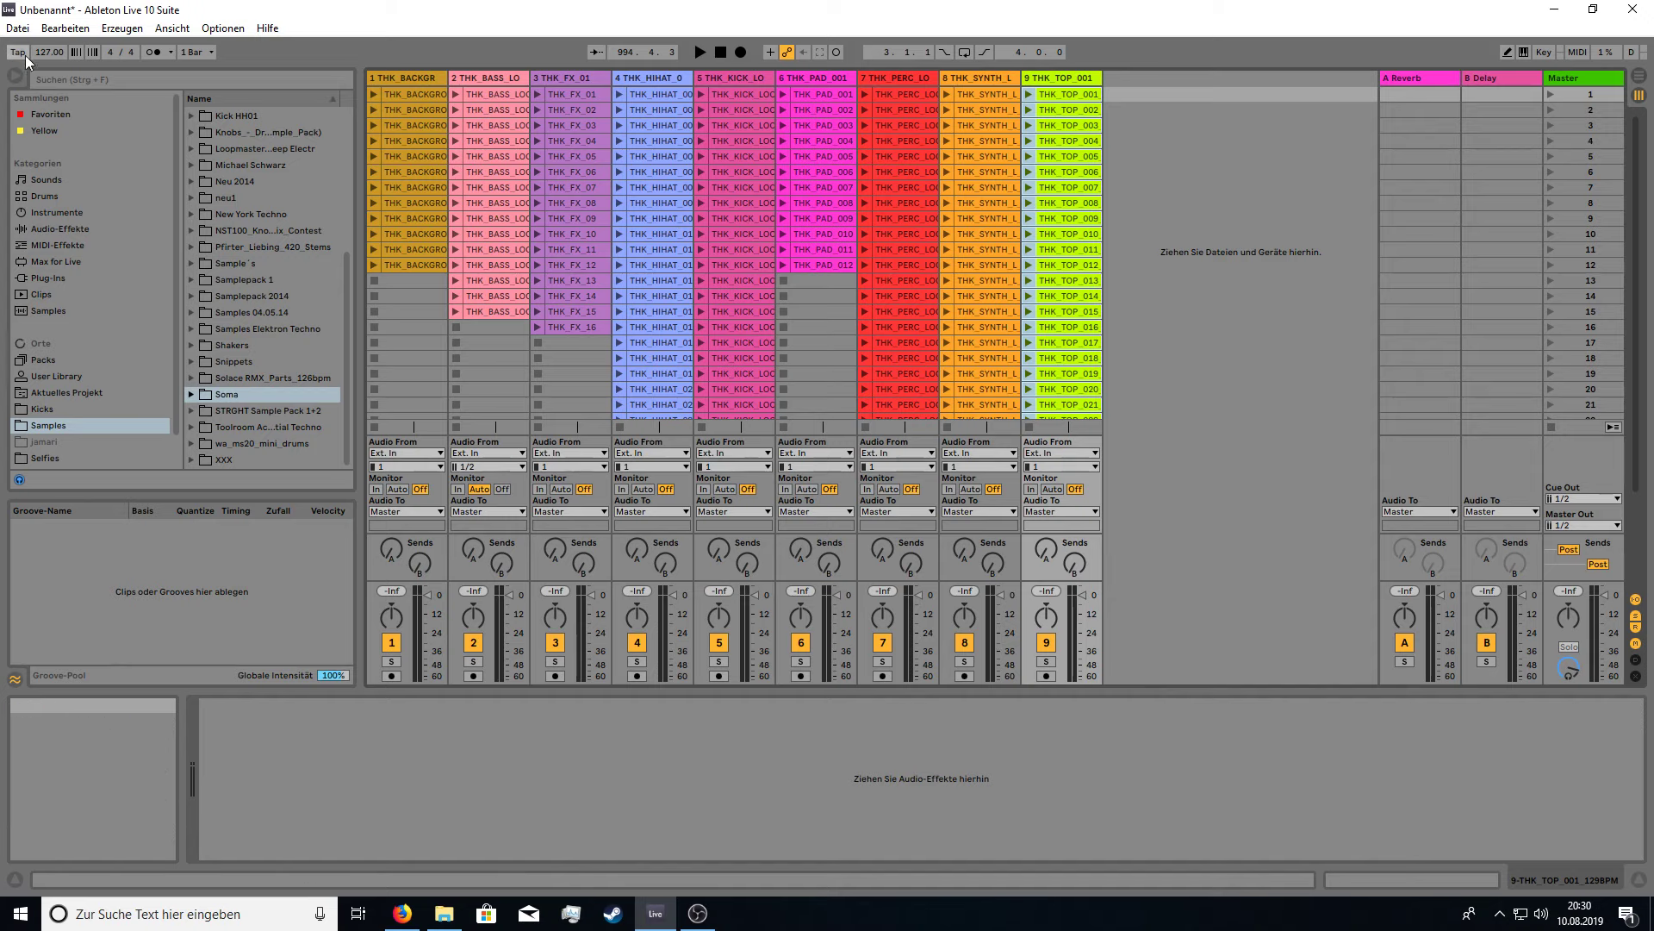
pyautogui.moveTo(49, 52); pyautogui.dragTo(49, 45)
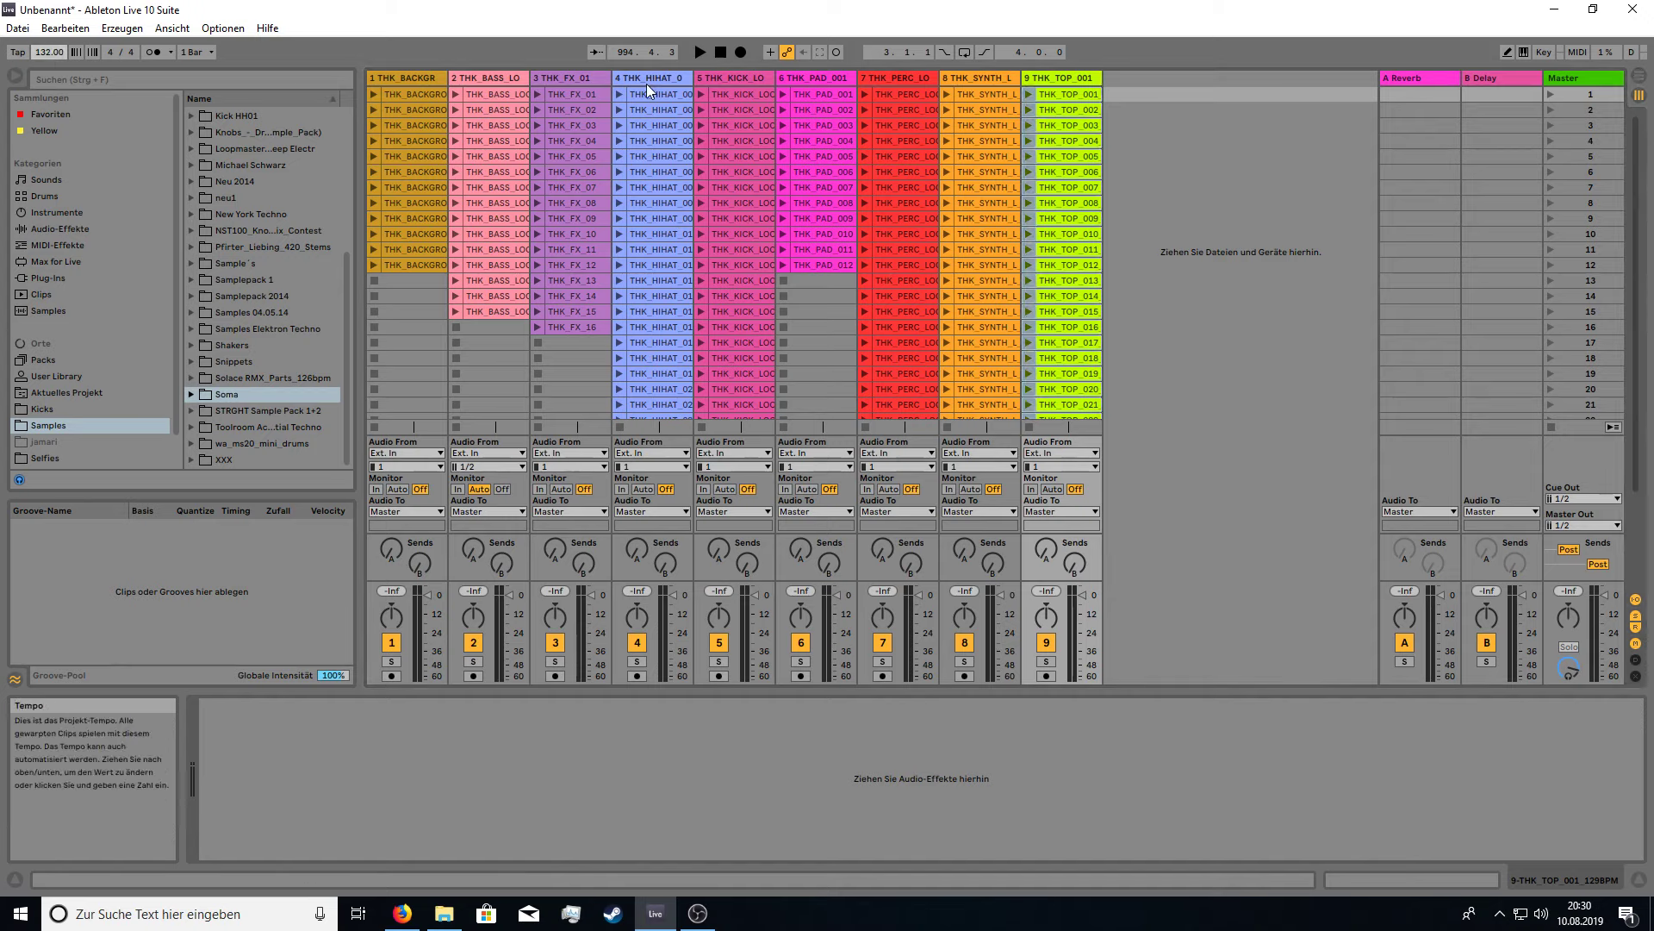
pyautogui.click(1289, 188)
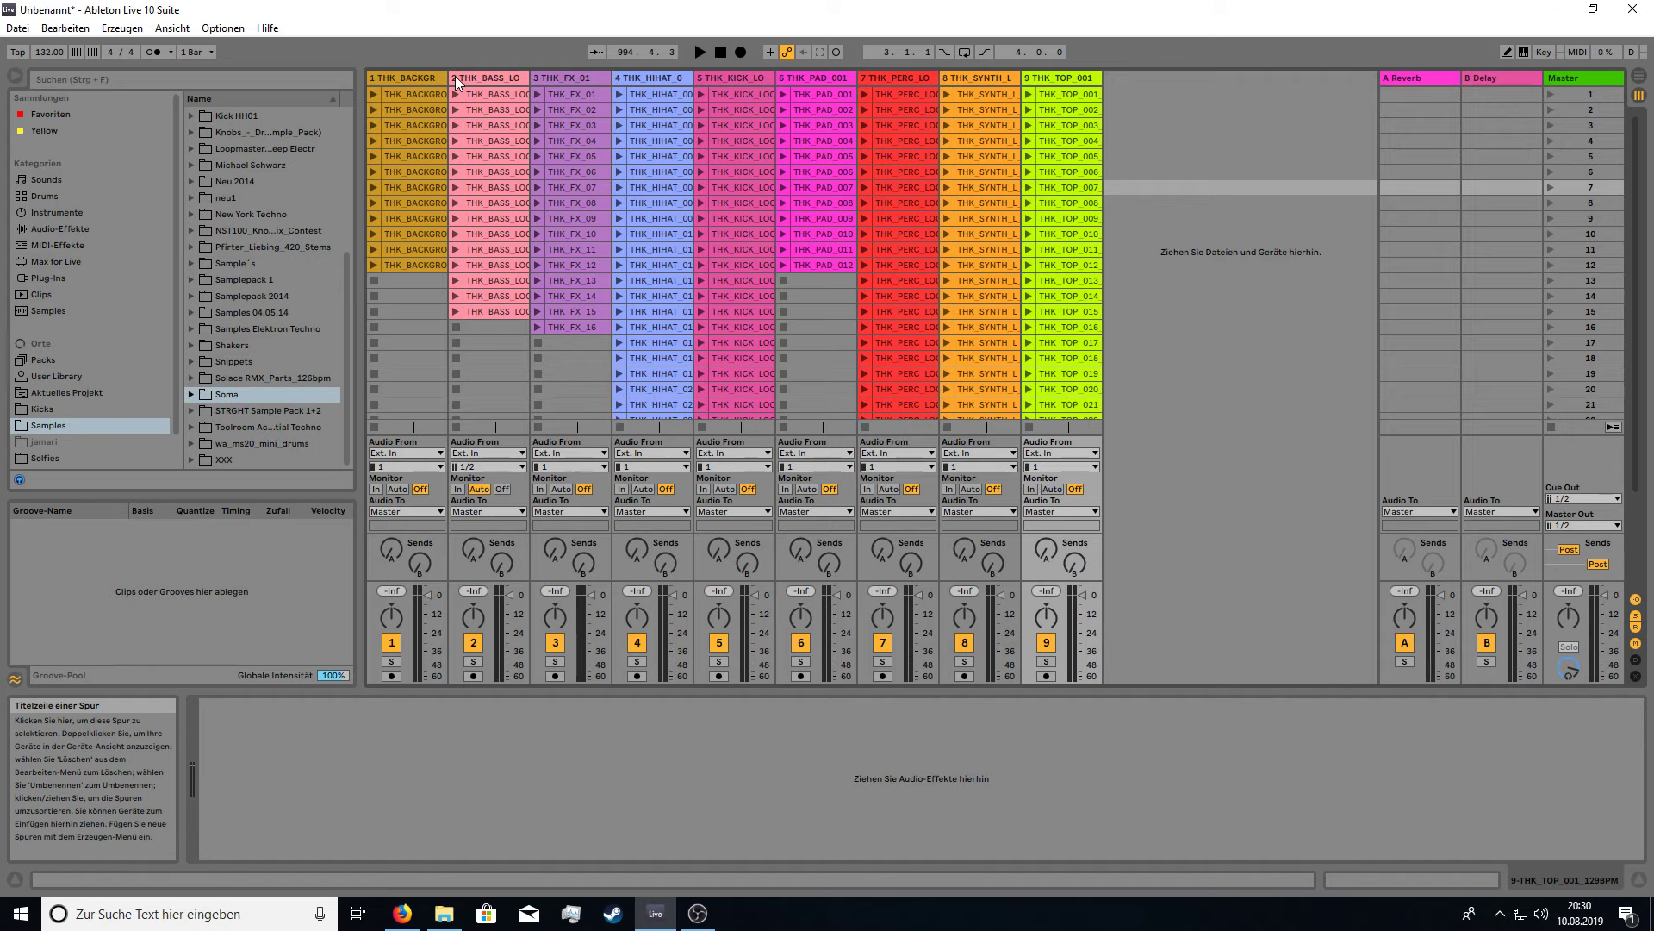
# Launch the first background, bass, hi-hat and kick clips, and lower the kick track's volume slightly.
pyautogui.click(374, 95)
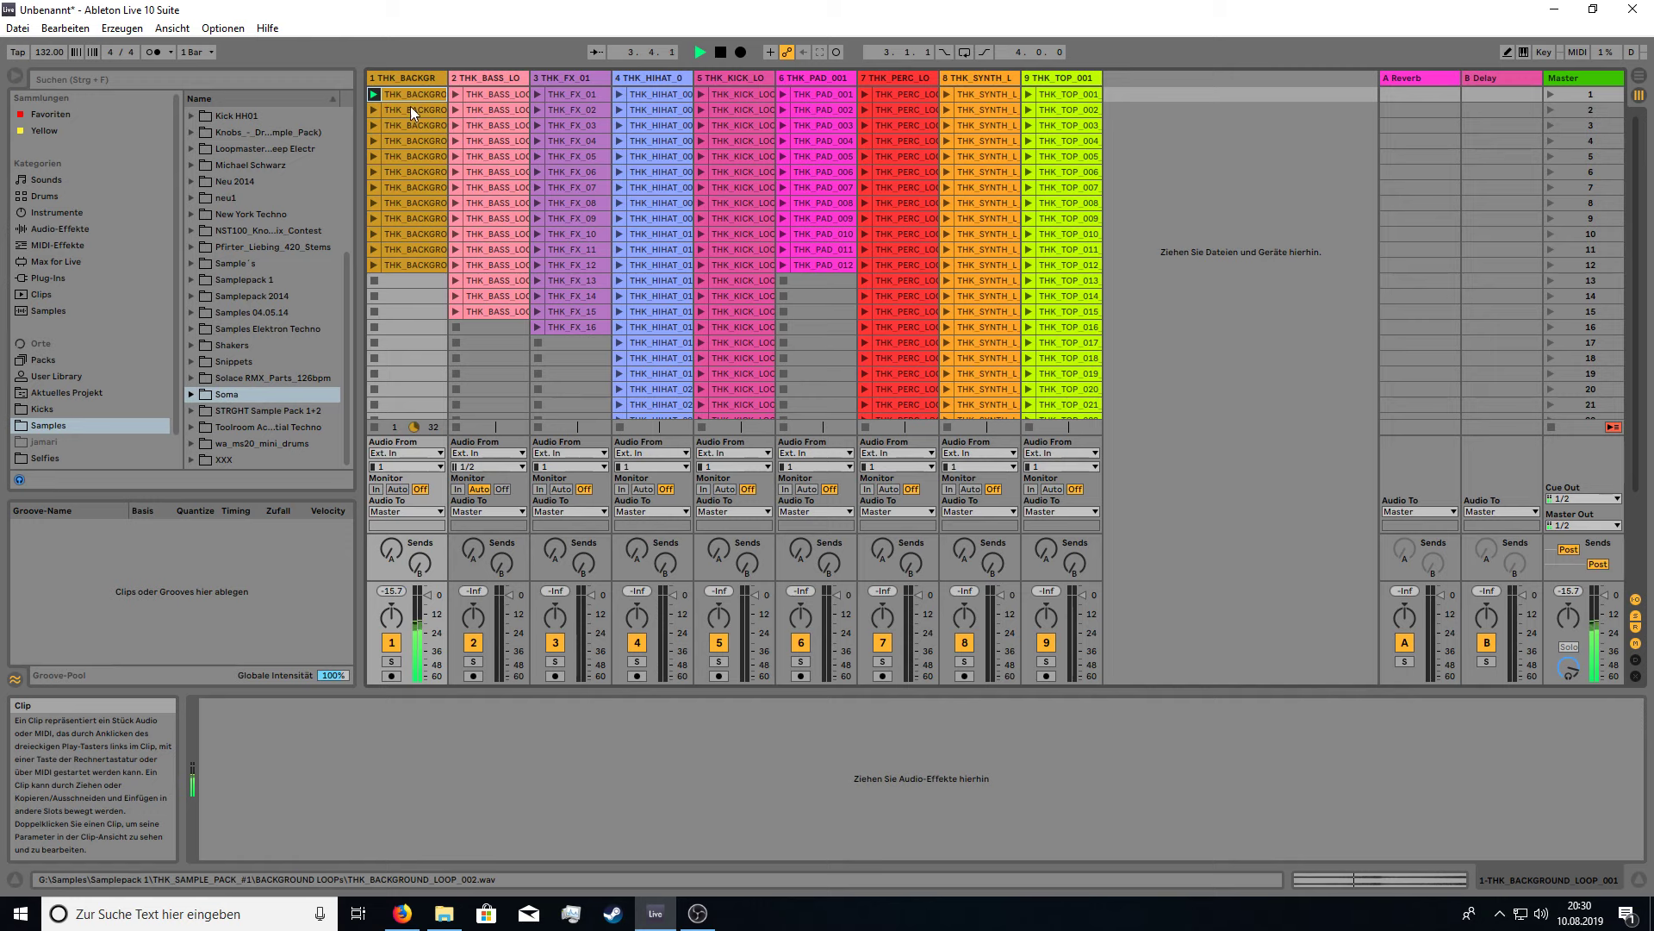
pyautogui.click(407, 94)
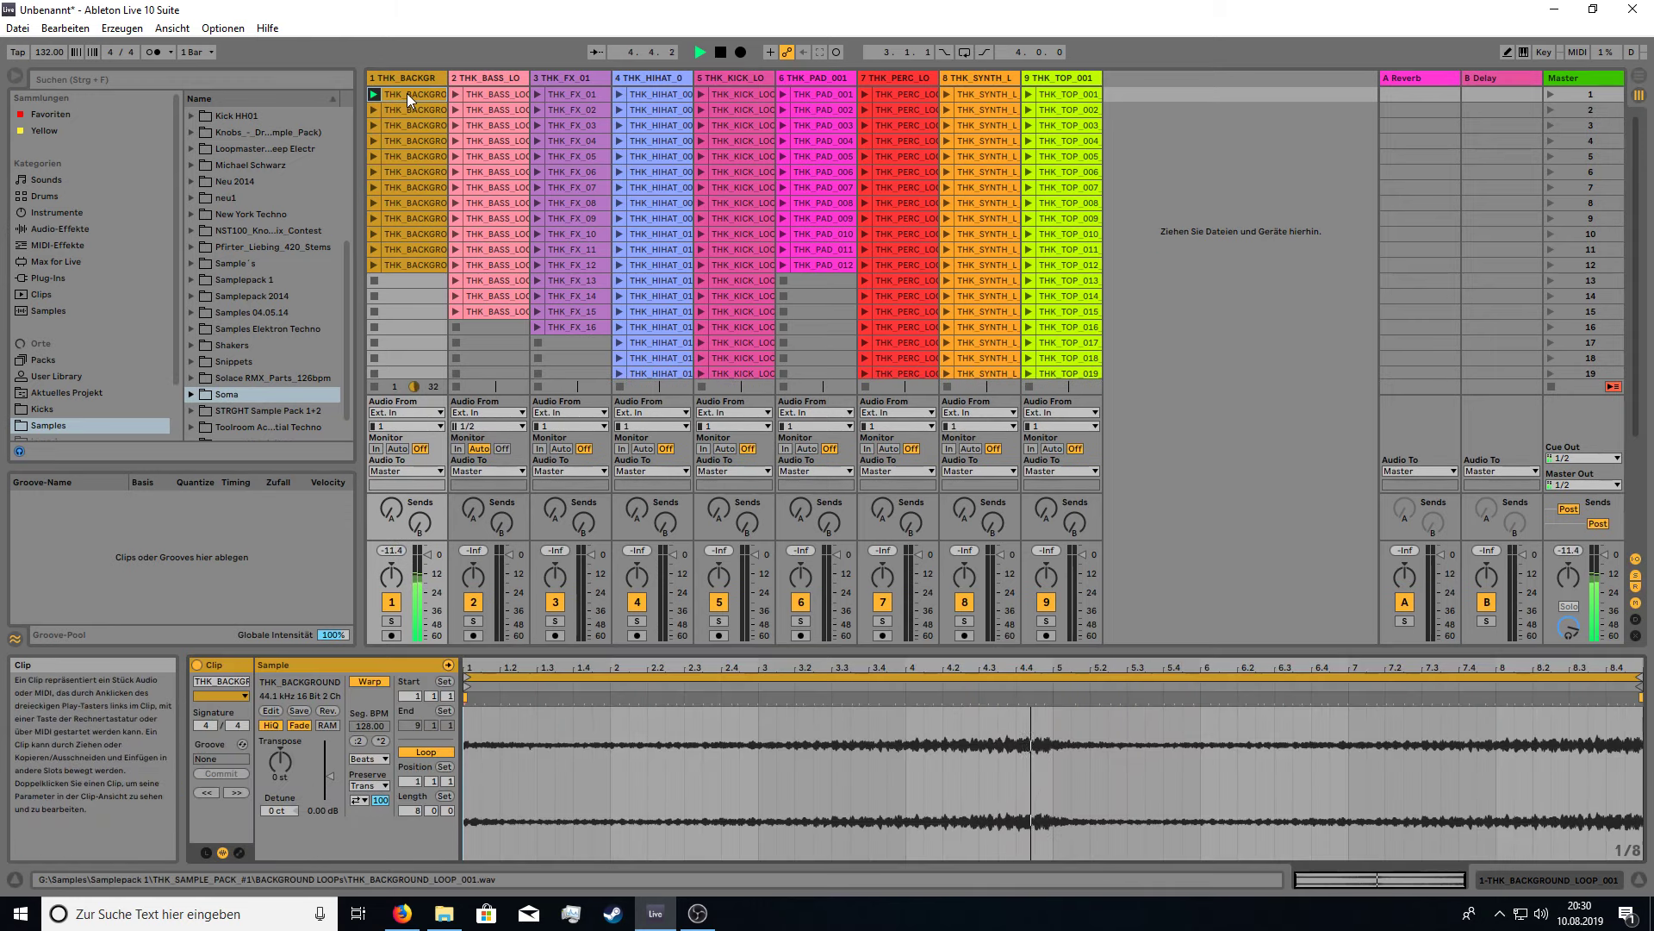
pyautogui.click(458, 95)
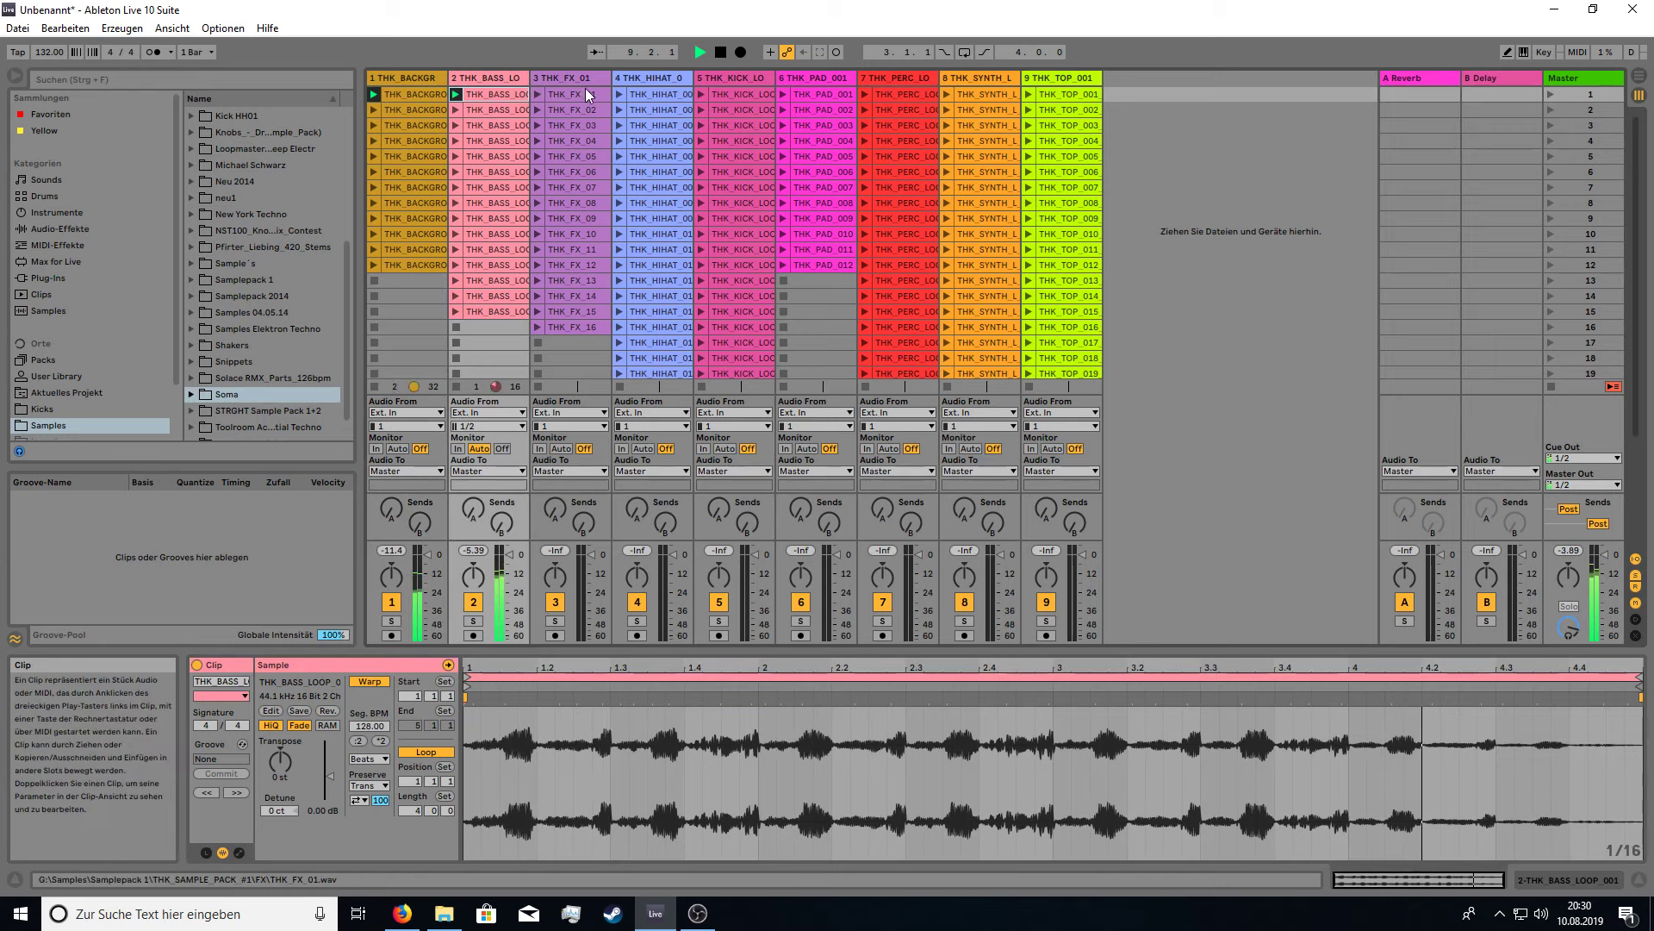
pyautogui.click(619, 94)
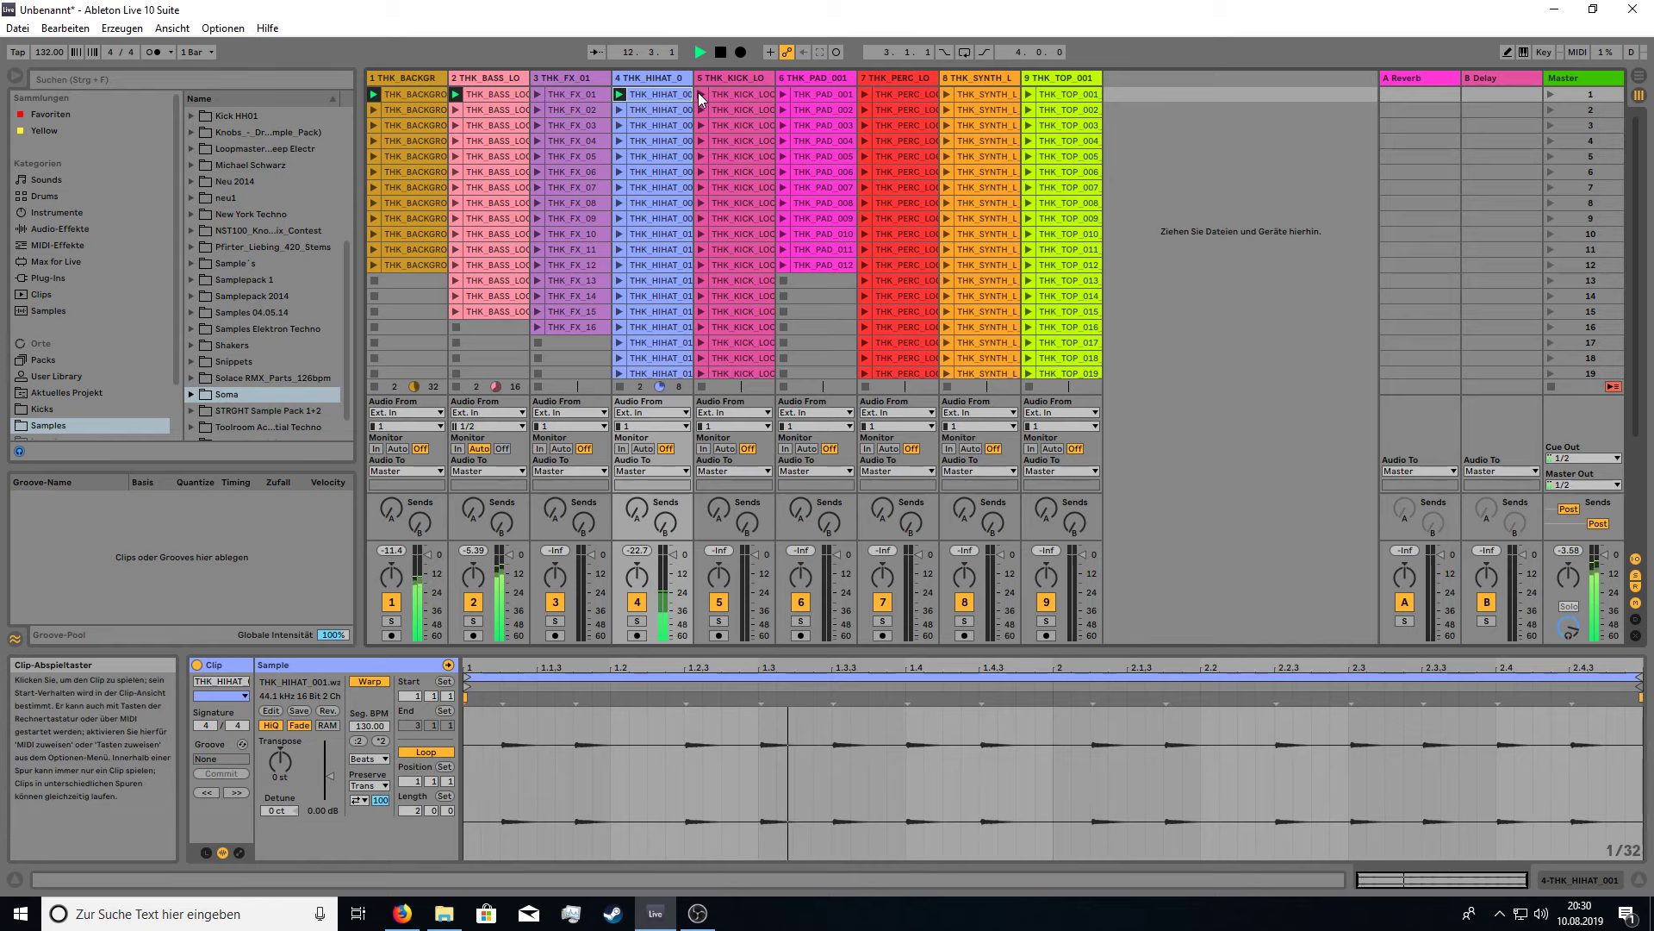
pyautogui.click(697, 93)
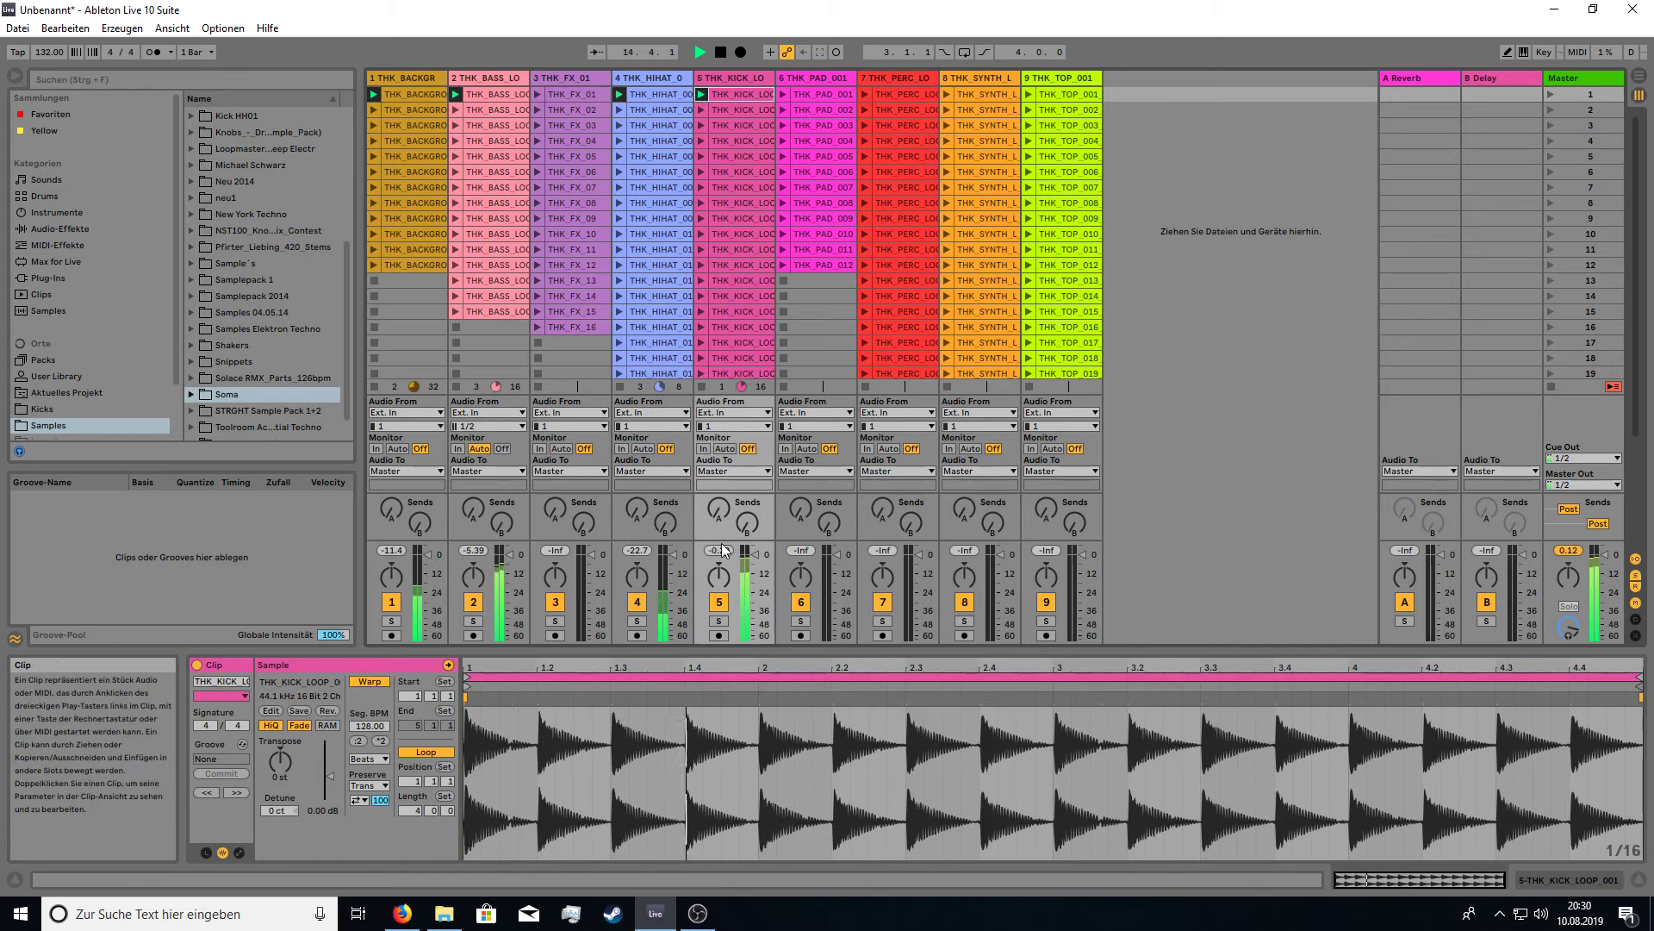
pyautogui.moveTo(756, 554); pyautogui.dragTo(755, 560)
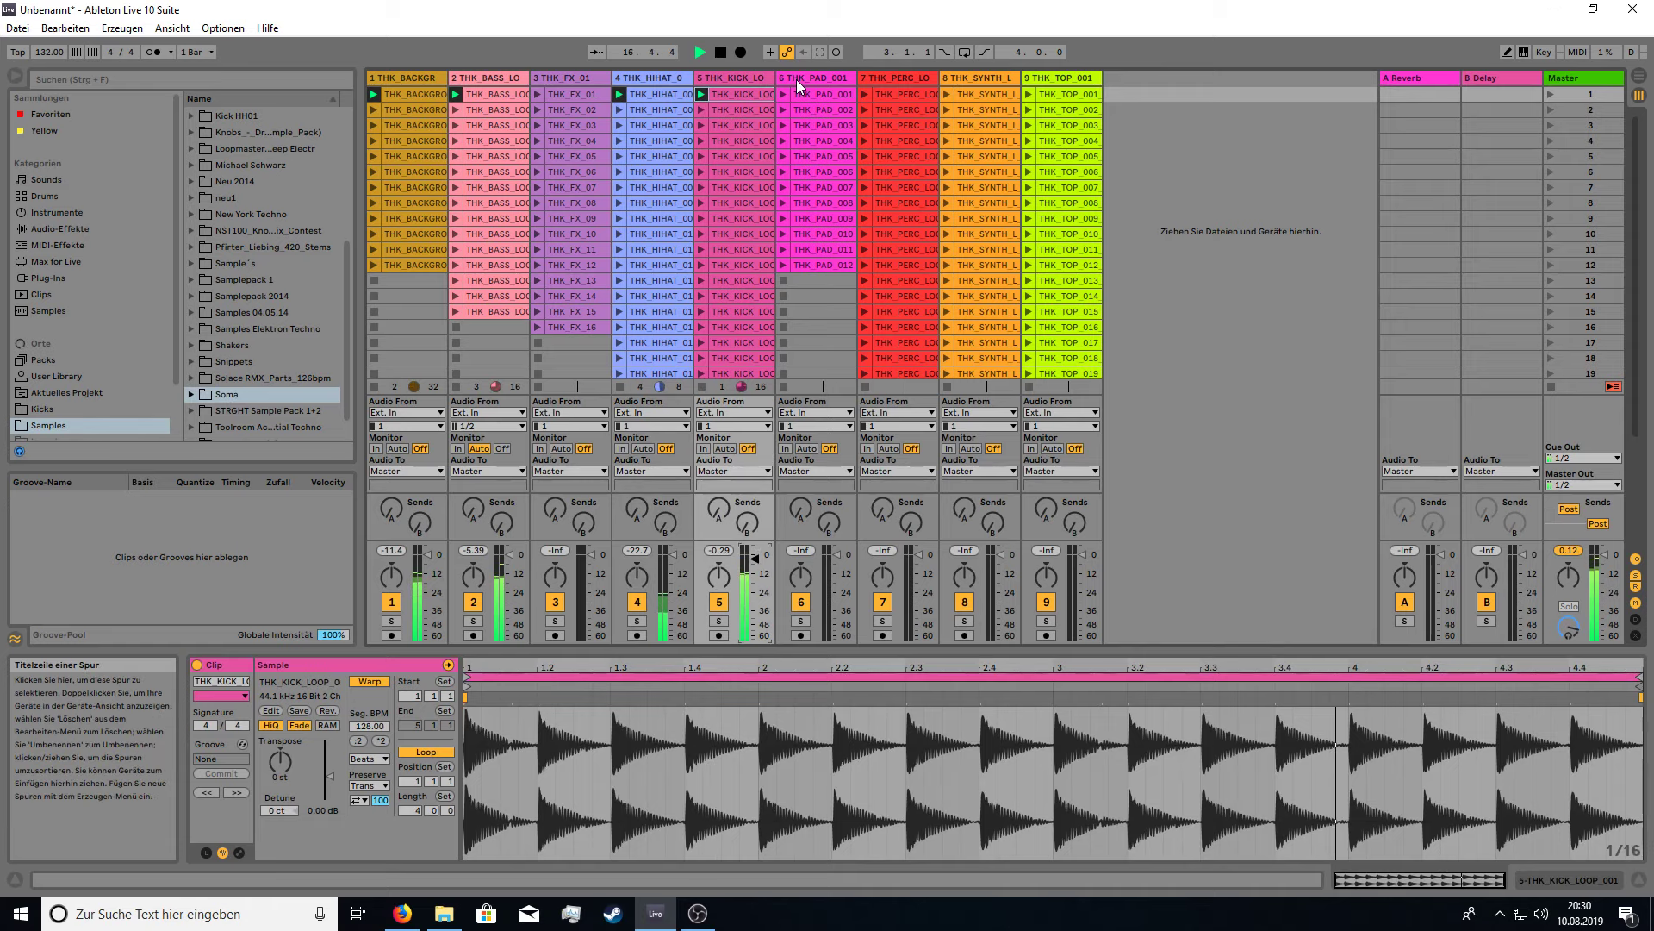
# Launch the first percussion, top and synth clips, lowering the top track to about -8 dB and turning down the synth track.
pyautogui.click(866, 96)
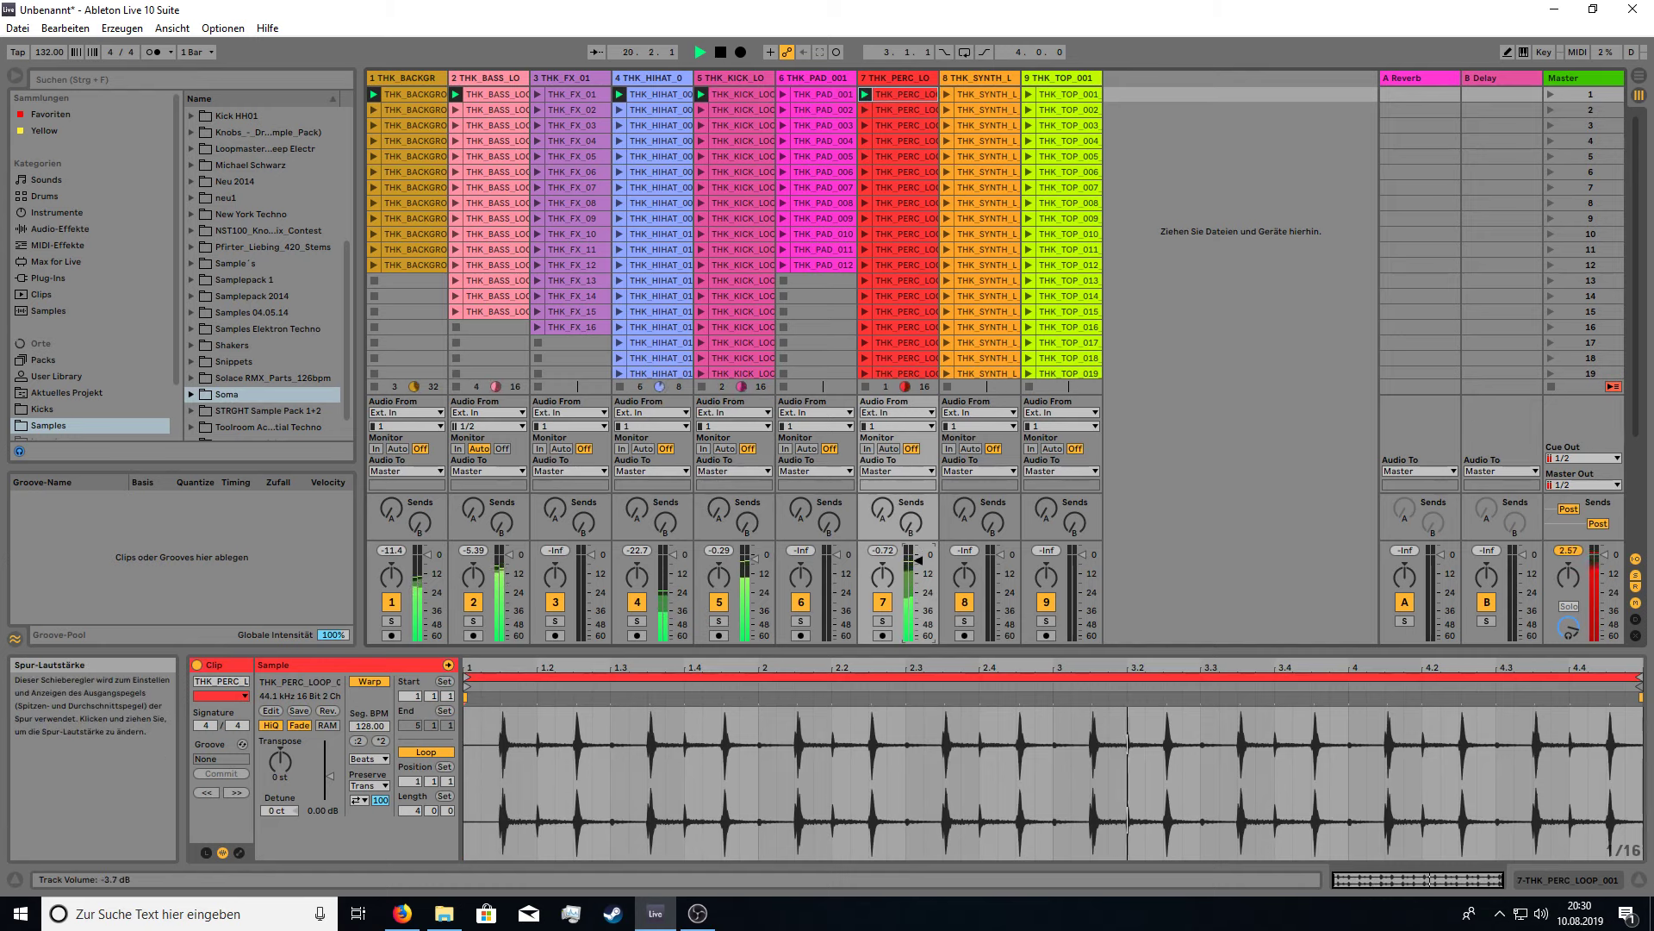
pyautogui.click(1029, 95)
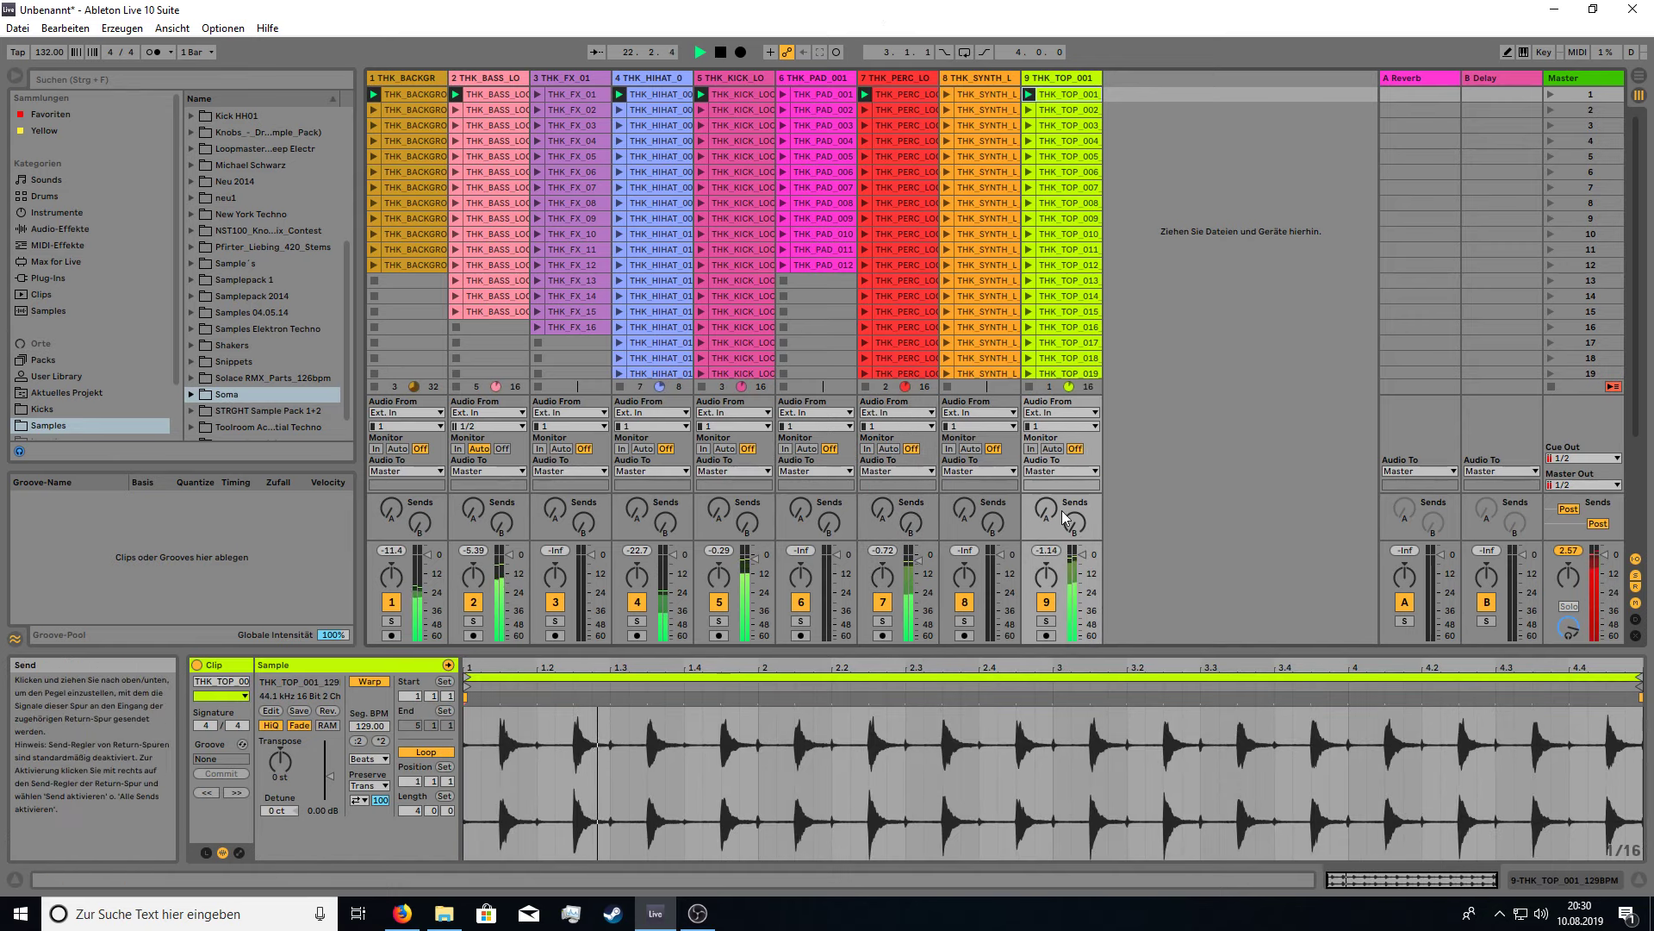
pyautogui.moveTo(1083, 554); pyautogui.dragTo(1082, 568)
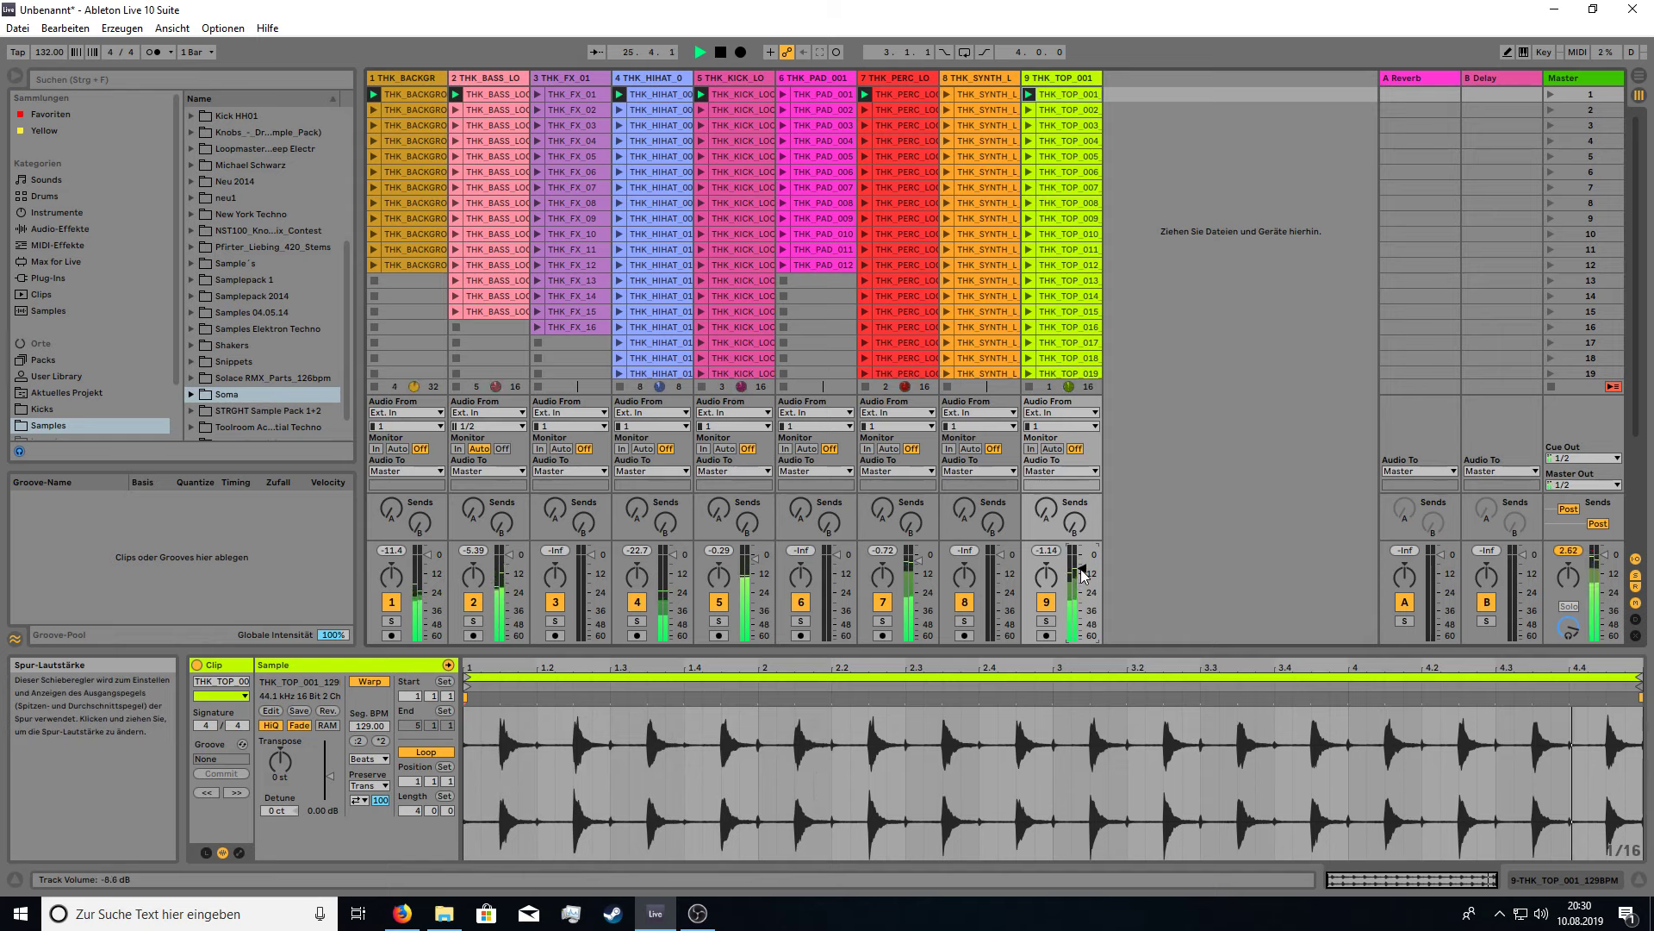
pyautogui.click(949, 95)
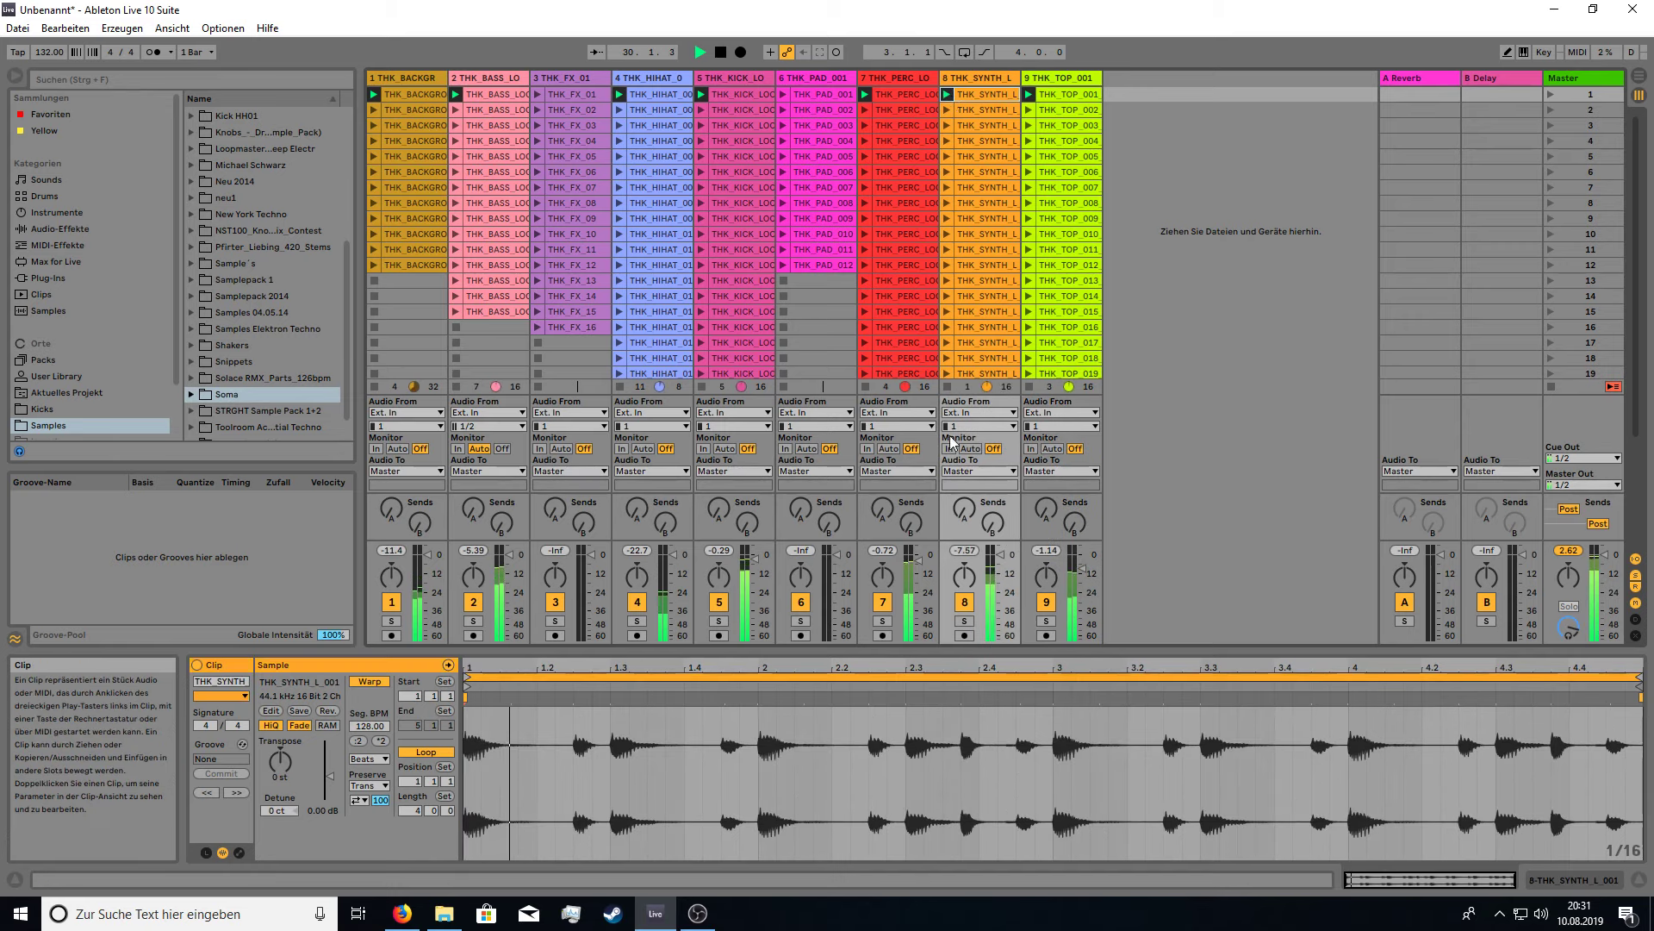
pyautogui.moveTo(1000, 555); pyautogui.dragTo(1000, 566)
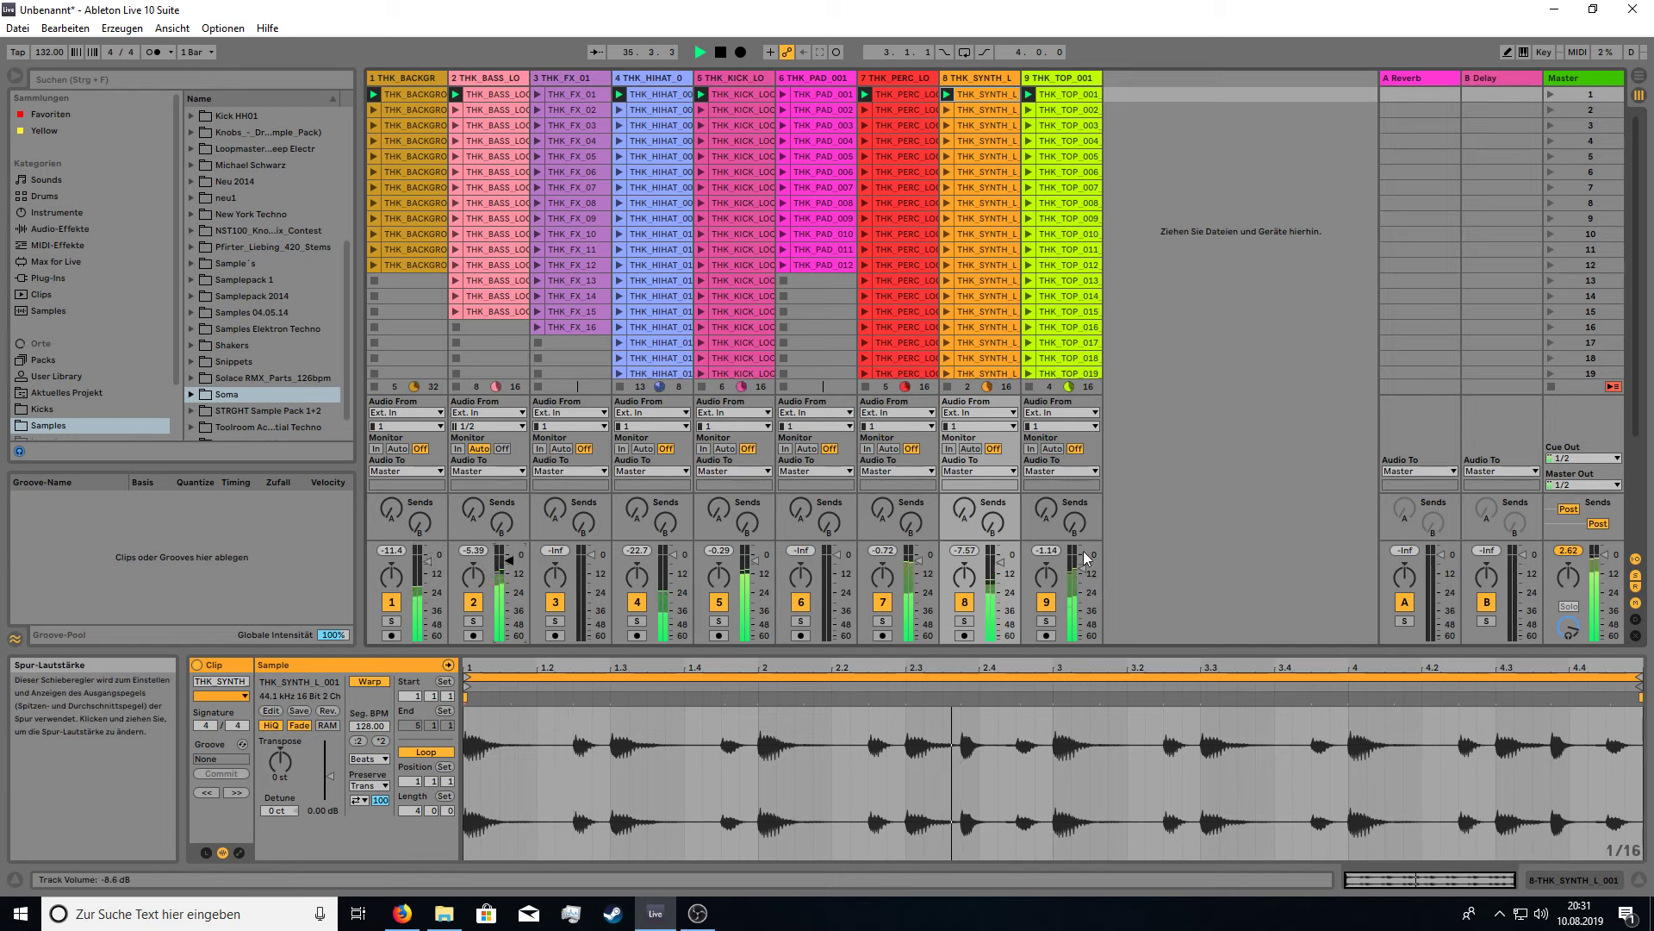
# Switch the percussion, kick, background and synth tracks to their second clips.
pyautogui.click(881, 111)
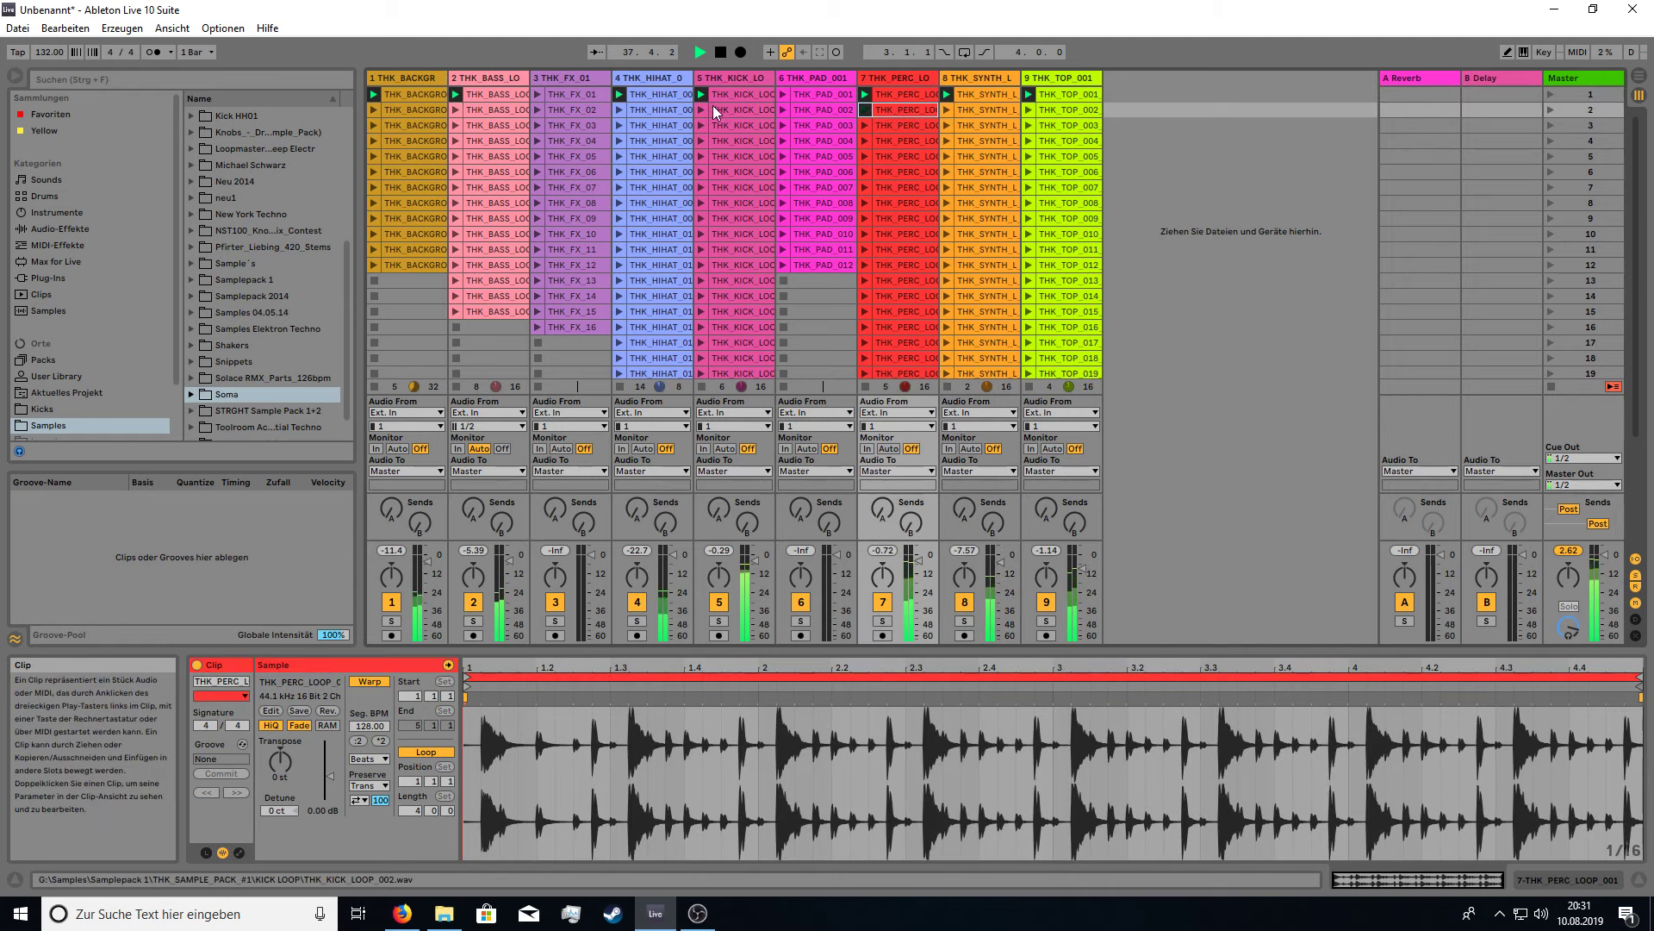
pyautogui.click(705, 109)
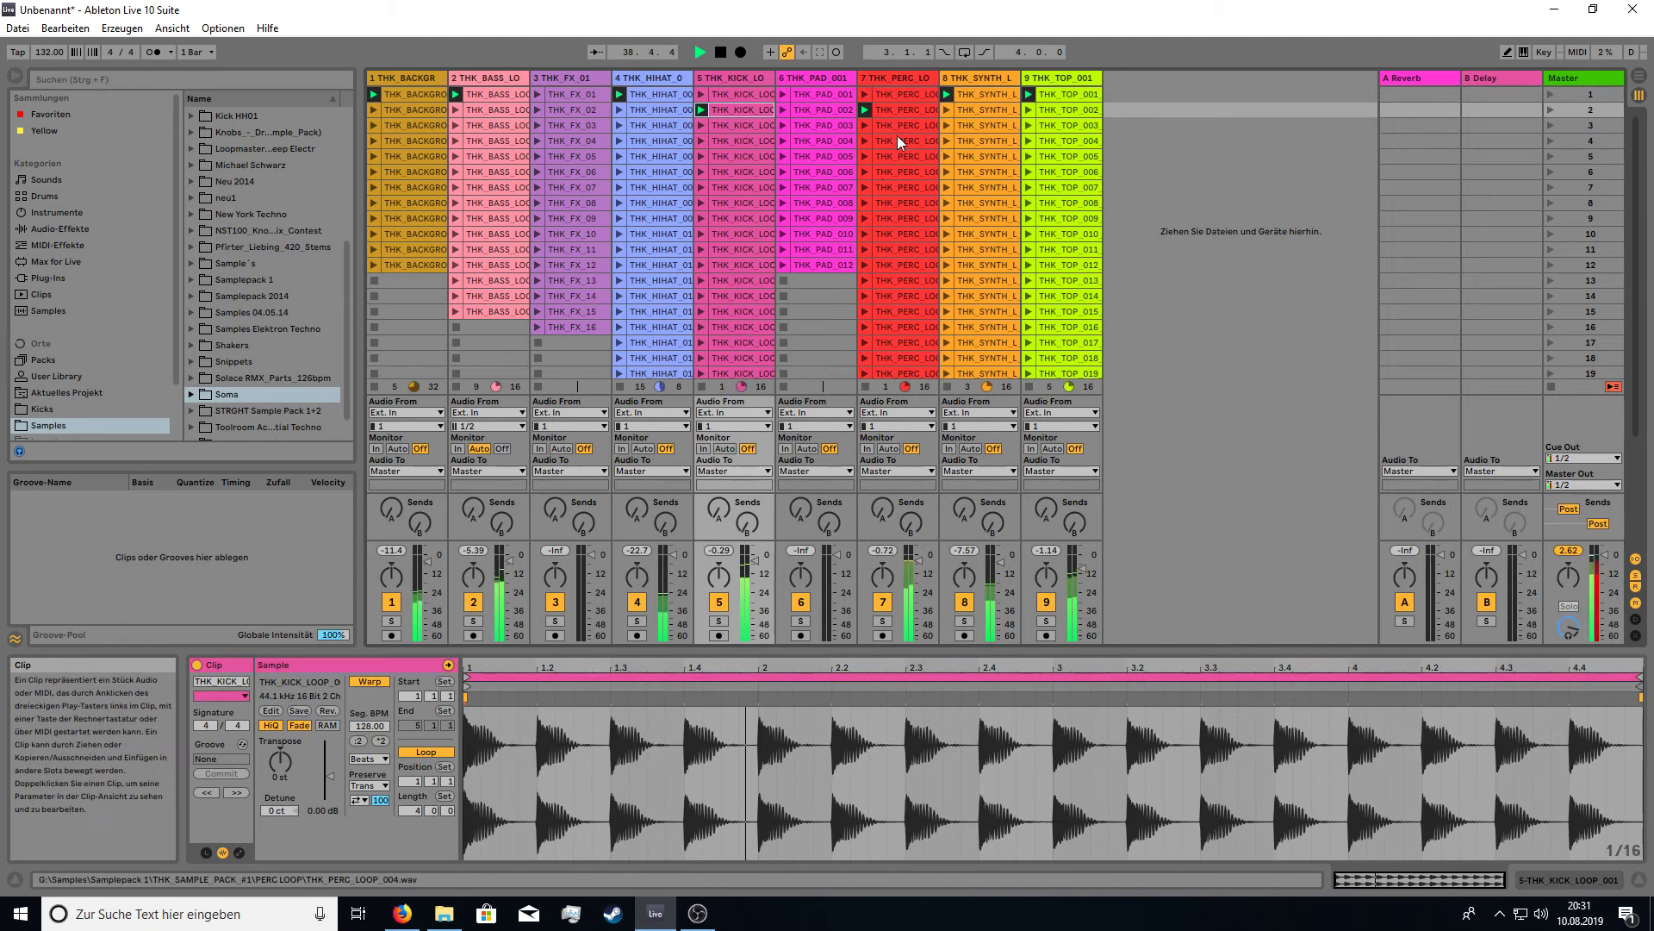
pyautogui.click(376, 110)
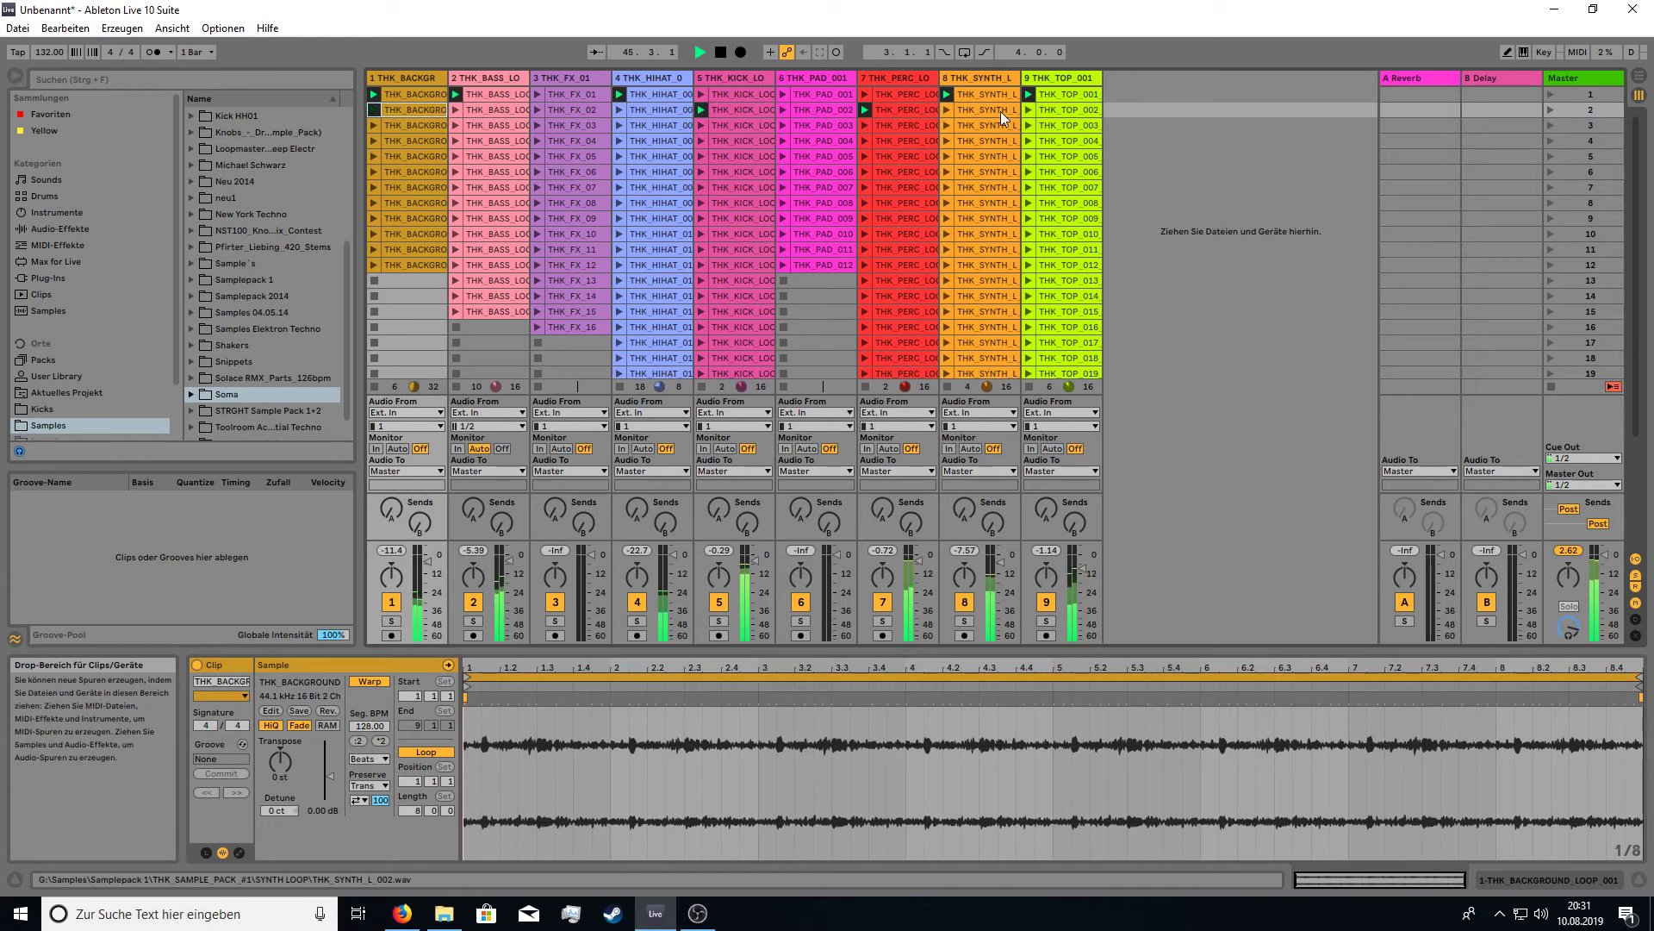
pyautogui.click(949, 110)
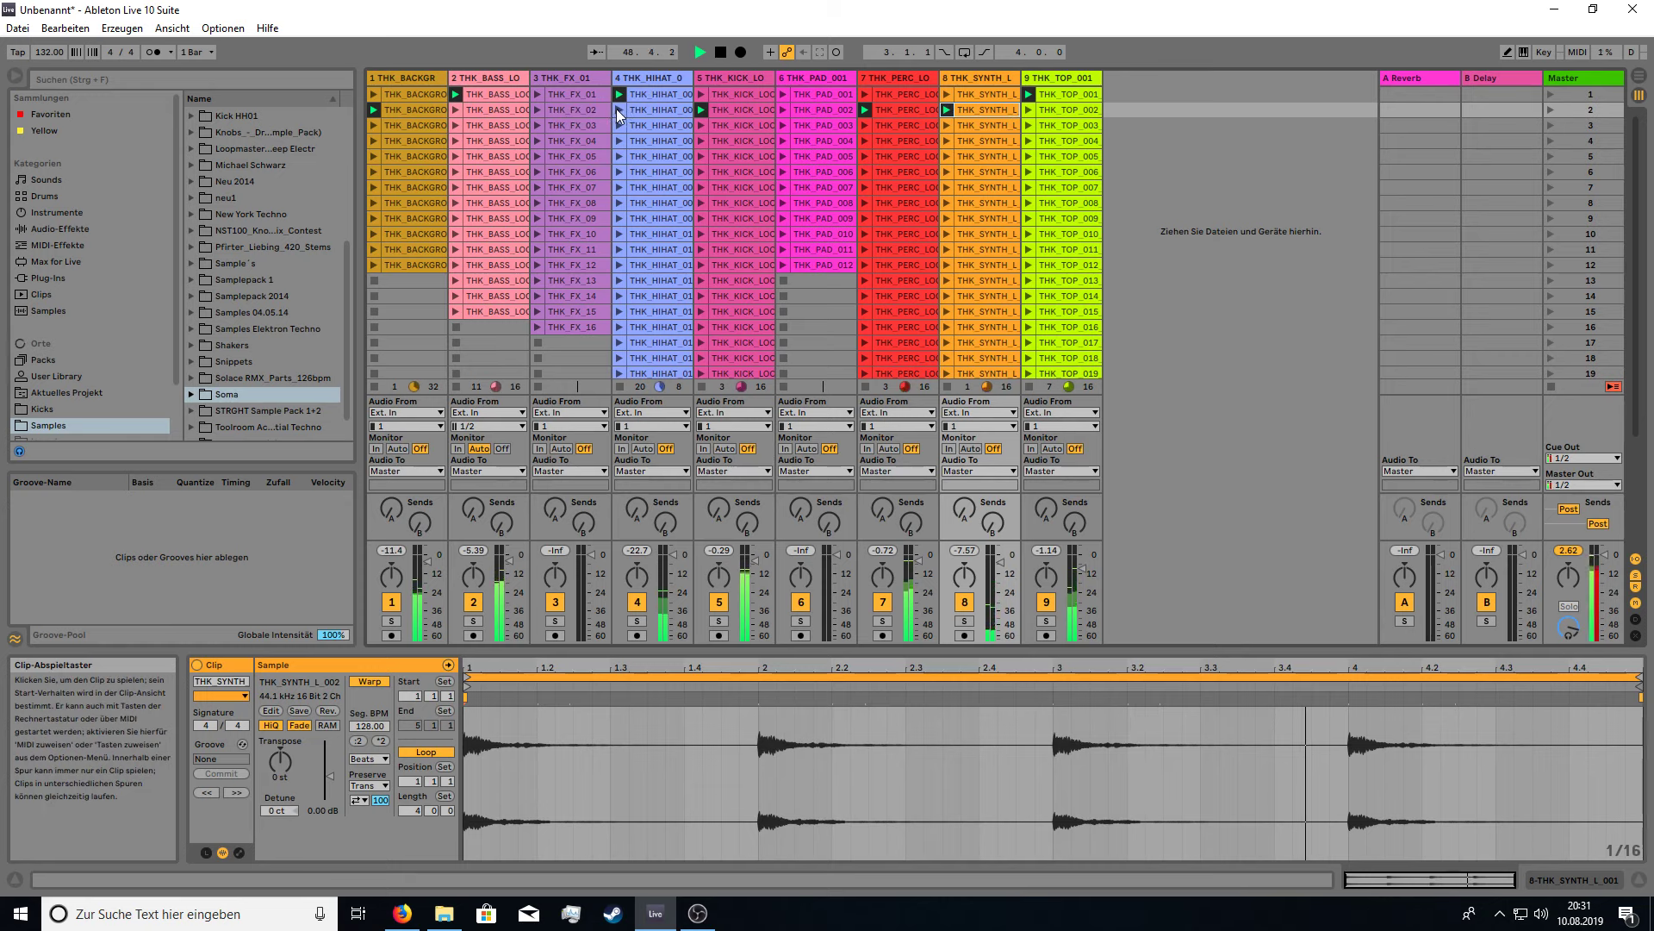
# Launch THK_FX_01 and the second bass clip, and set the FX track's volume to about -3.7 dB.
pyautogui.click(540, 96)
pyautogui.click(454, 111)
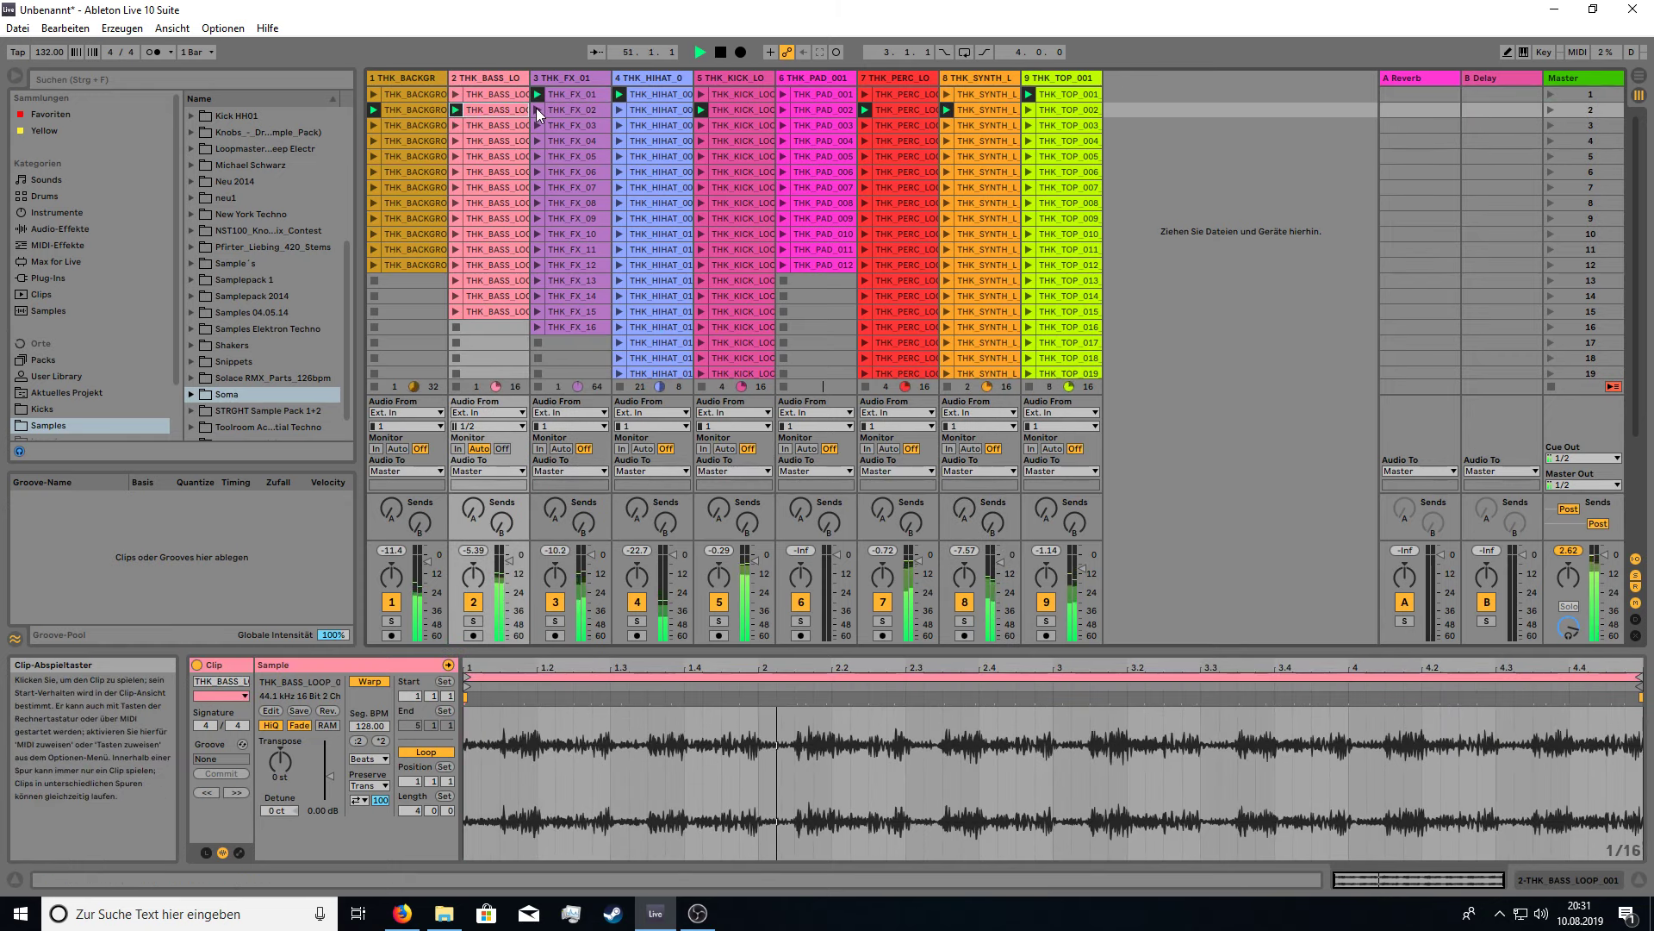
pyautogui.click(555, 90)
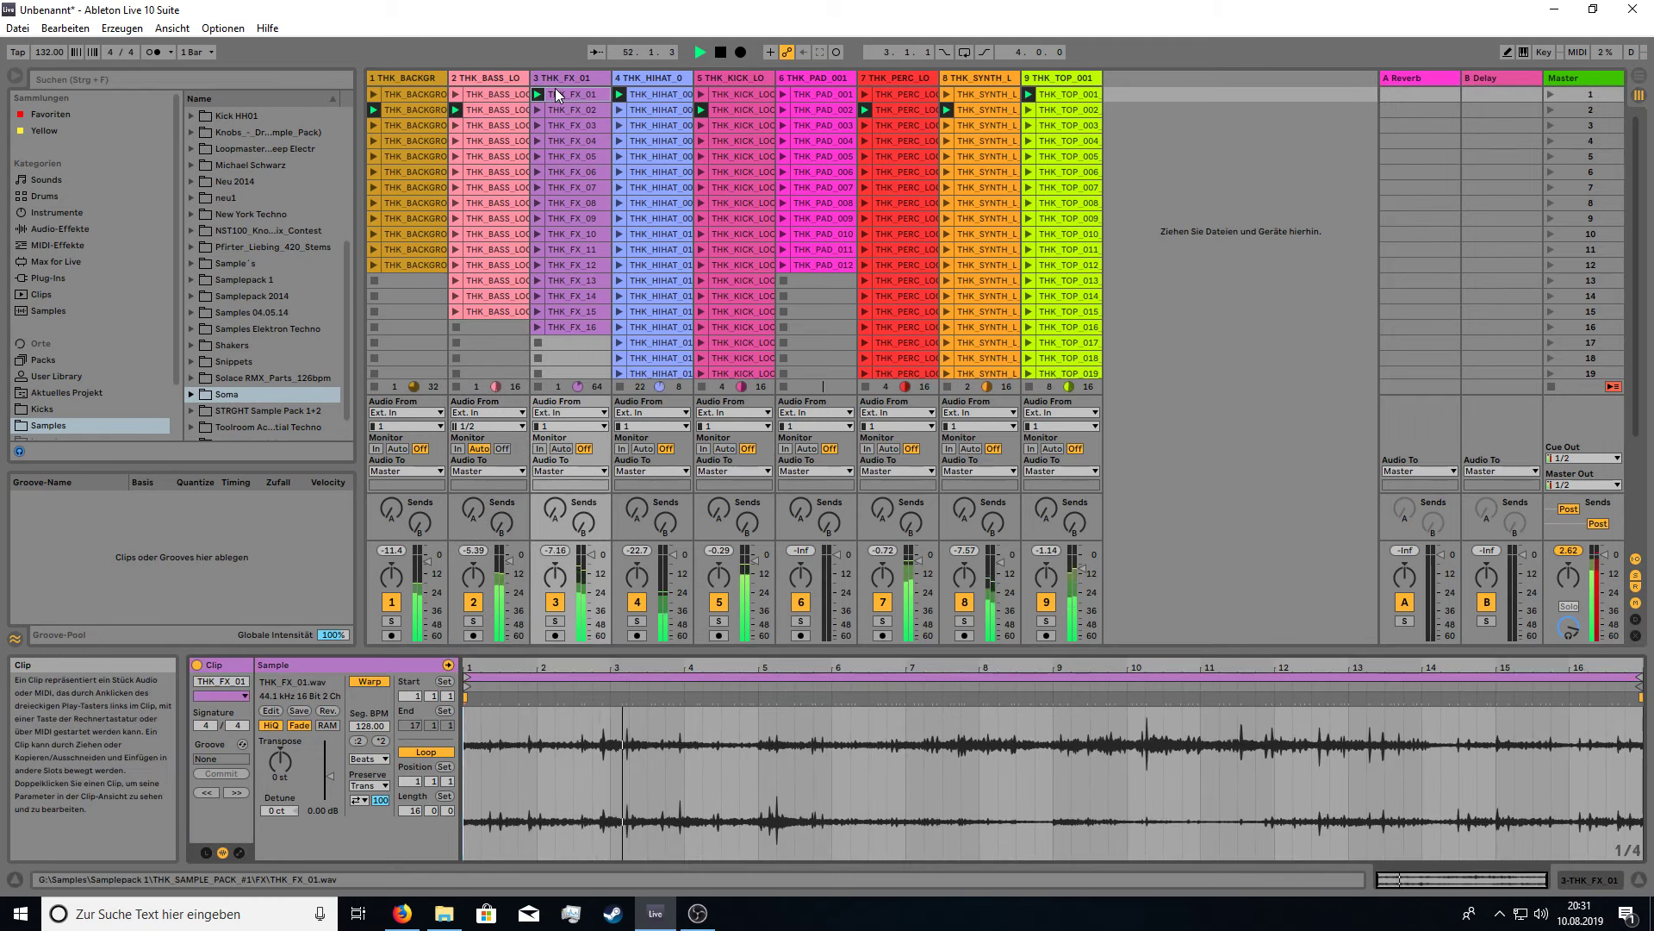
pyautogui.moveTo(590, 579); pyautogui.dragTo(589, 572)
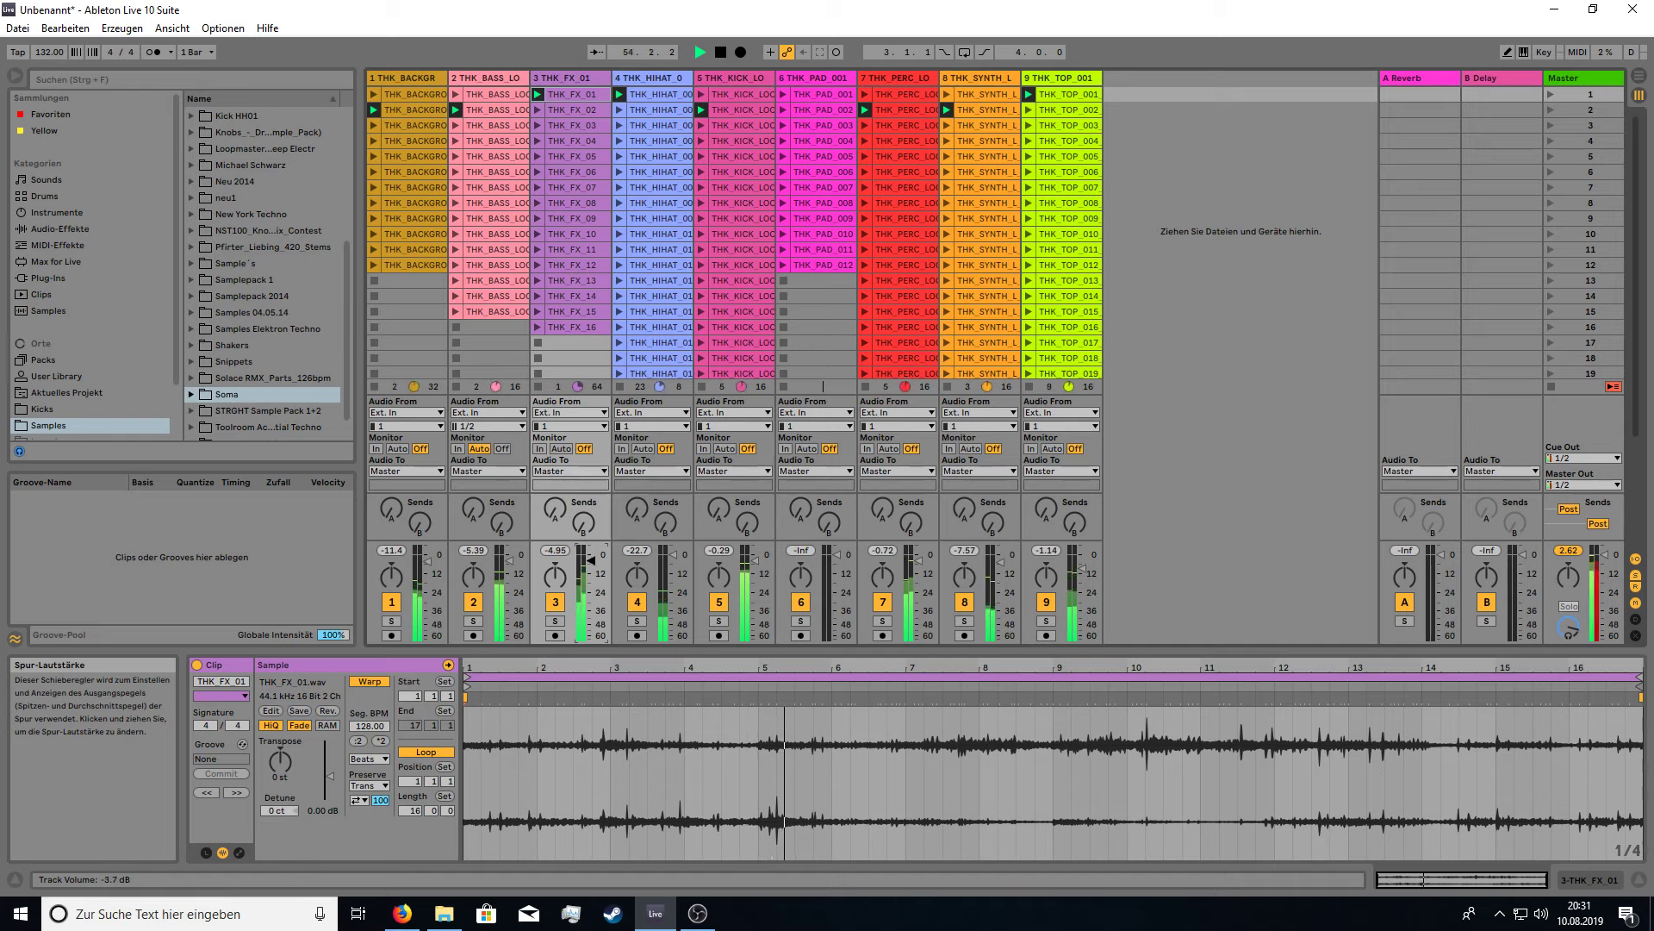
# Bring in the first pad clip and THK_FX_02, lower the pad track's volume, and switch the pad to its second clip.
pyautogui.click(780, 95)
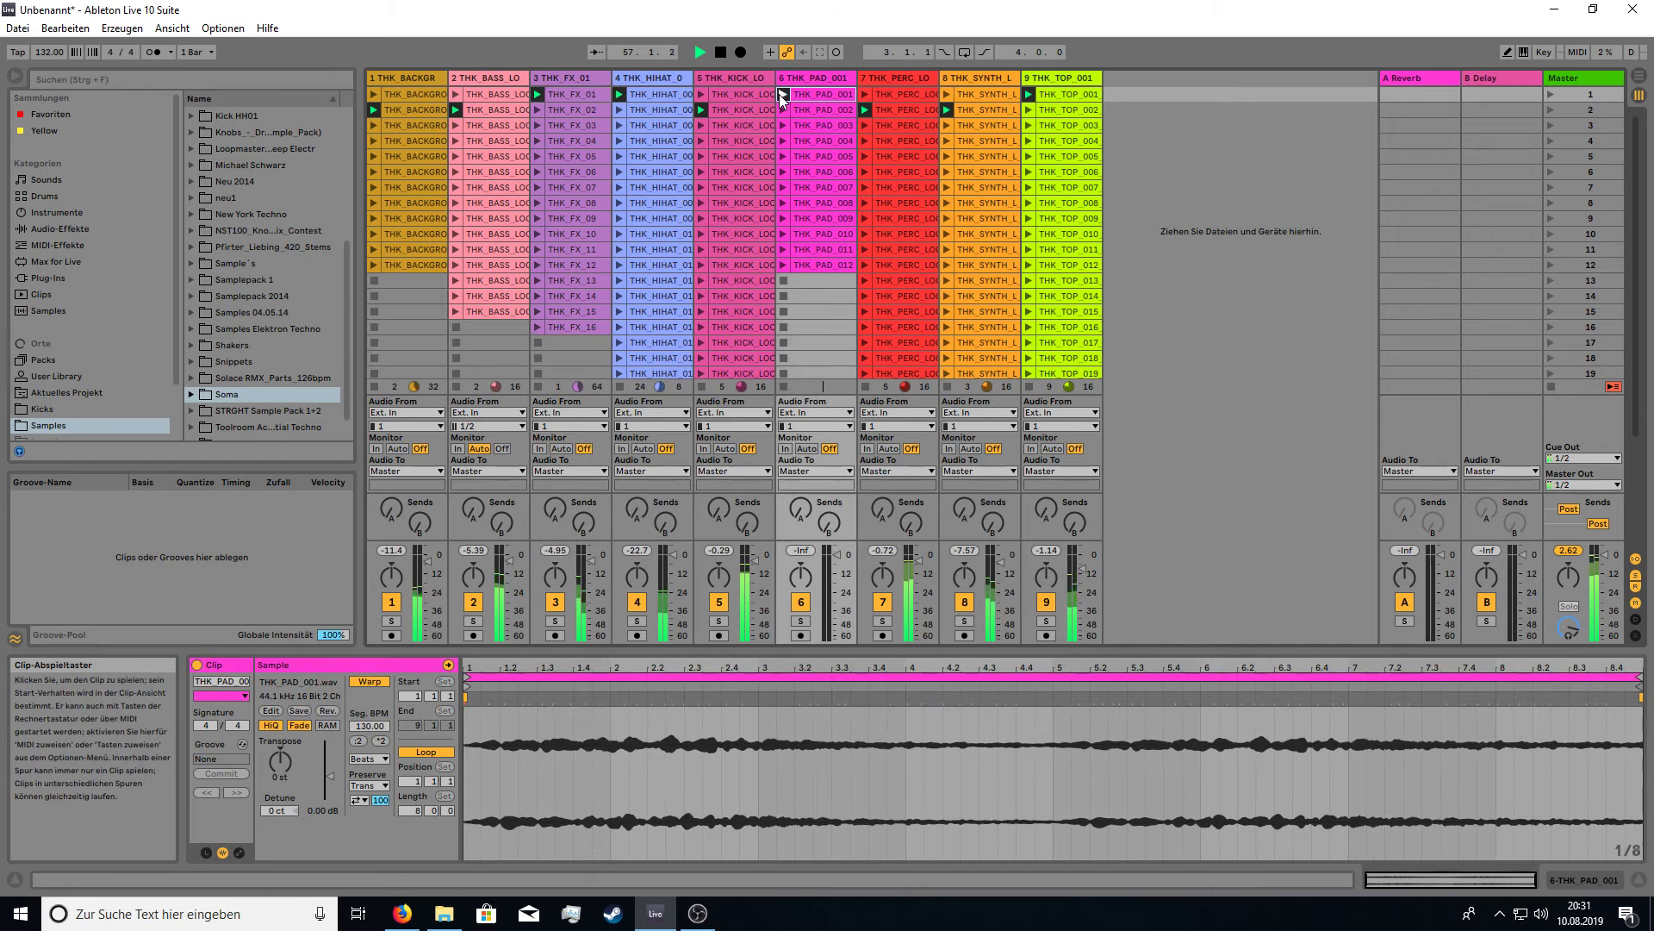
pyautogui.click(536, 111)
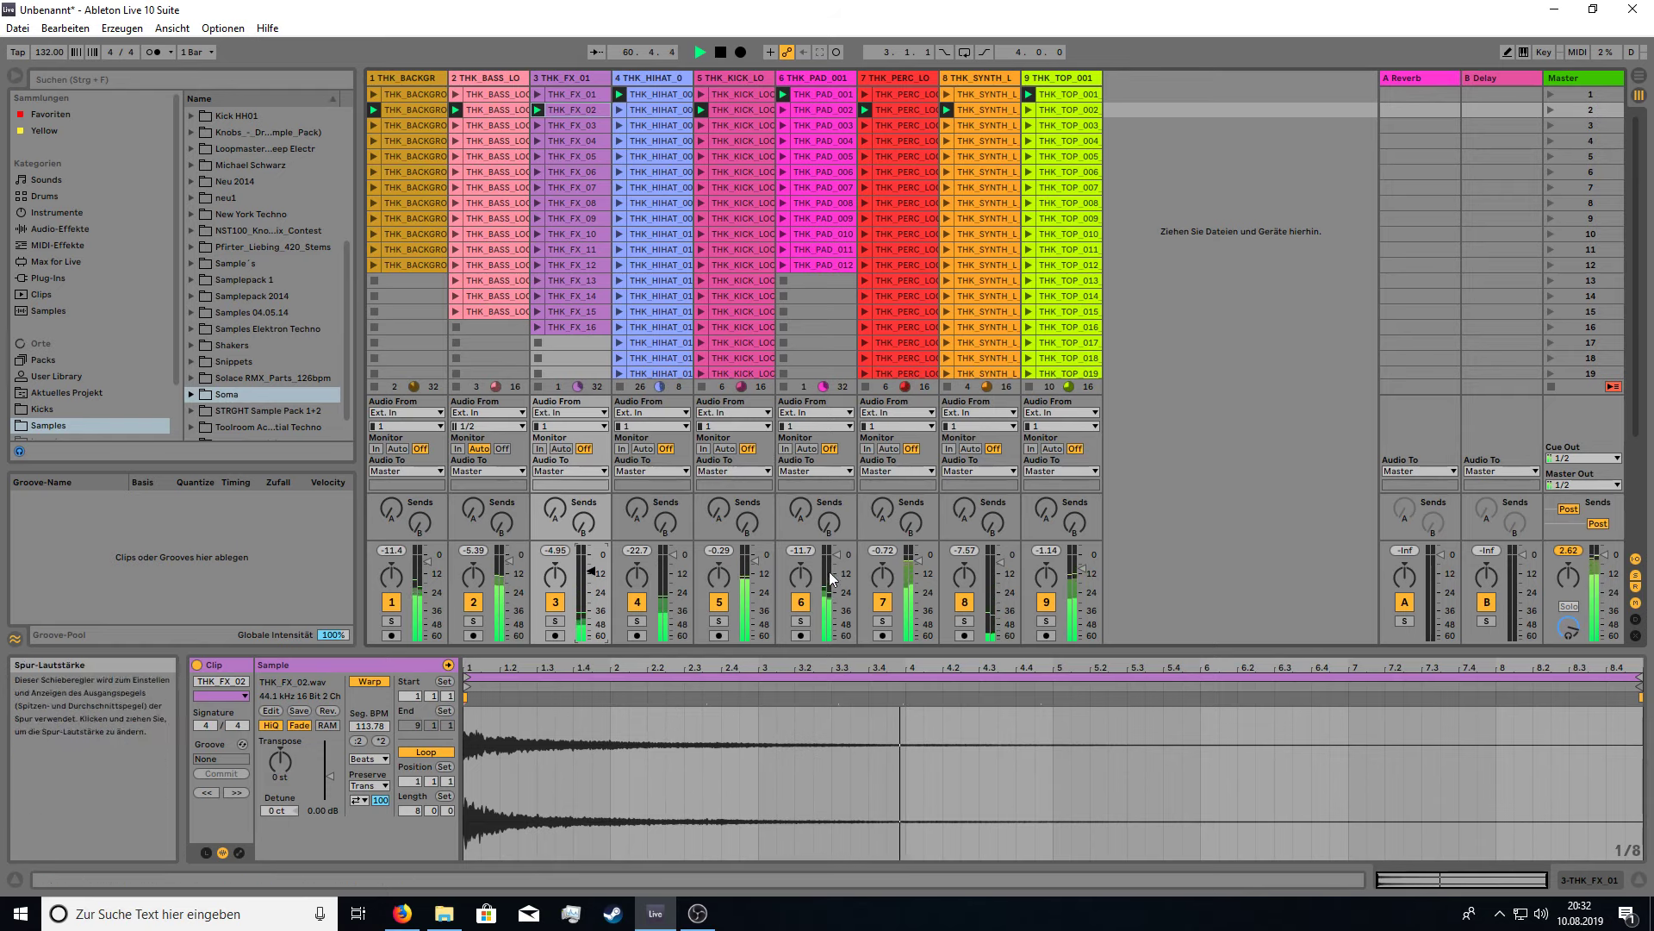
pyautogui.moveTo(833, 579); pyautogui.dragTo(833, 590)
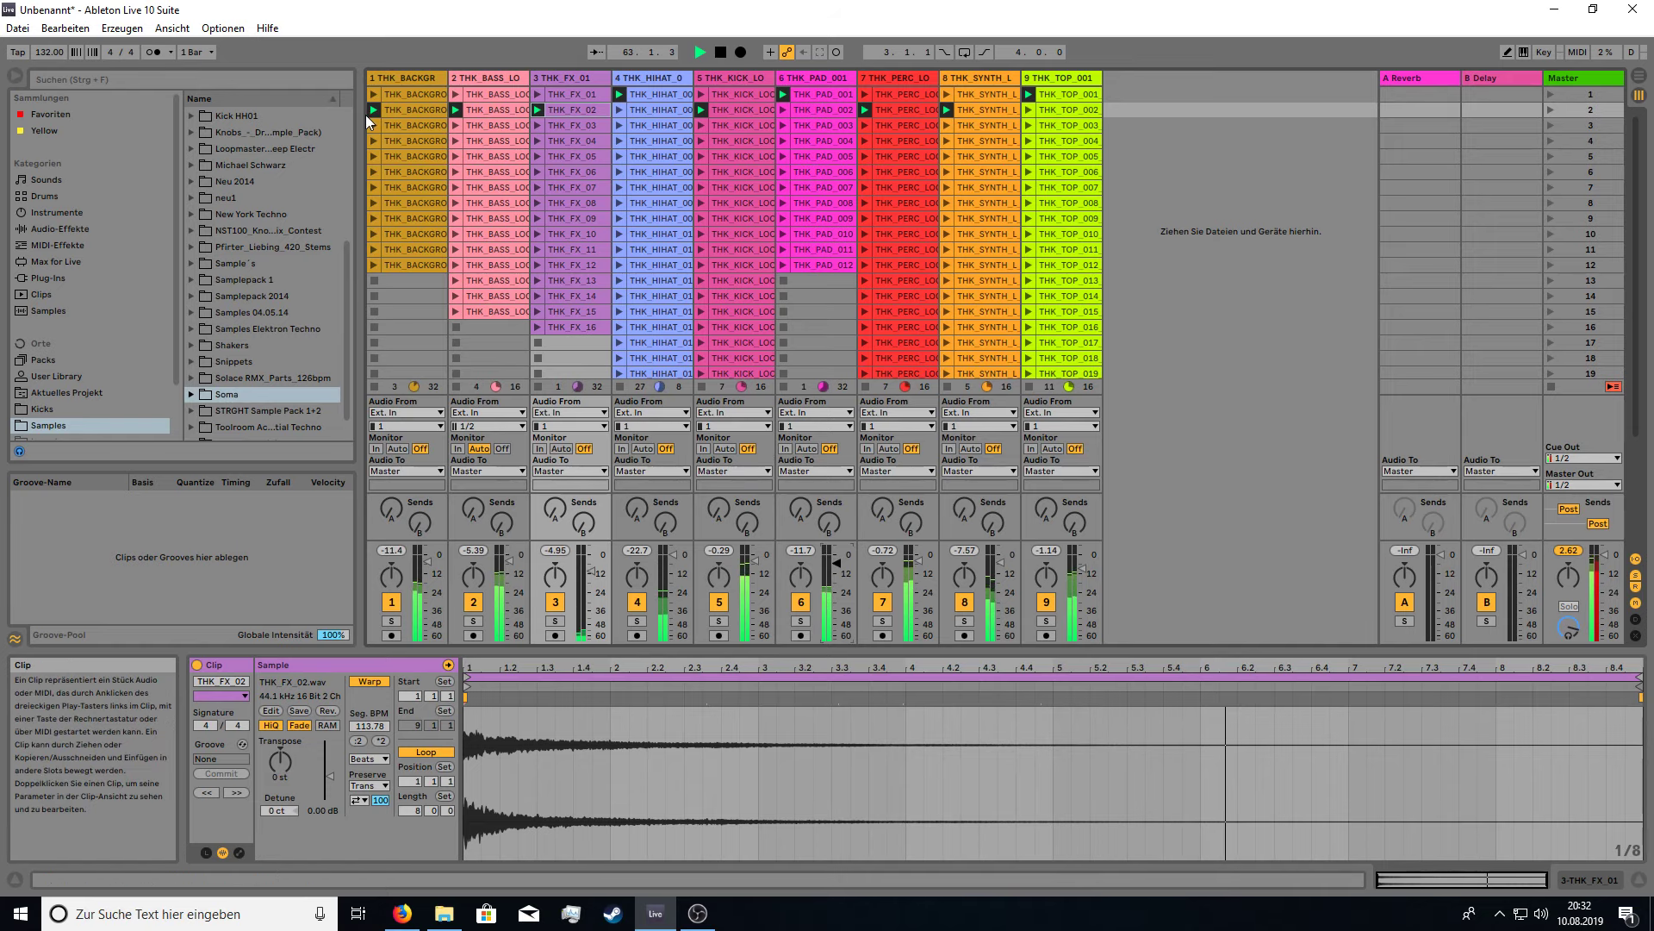
pyautogui.click(782, 111)
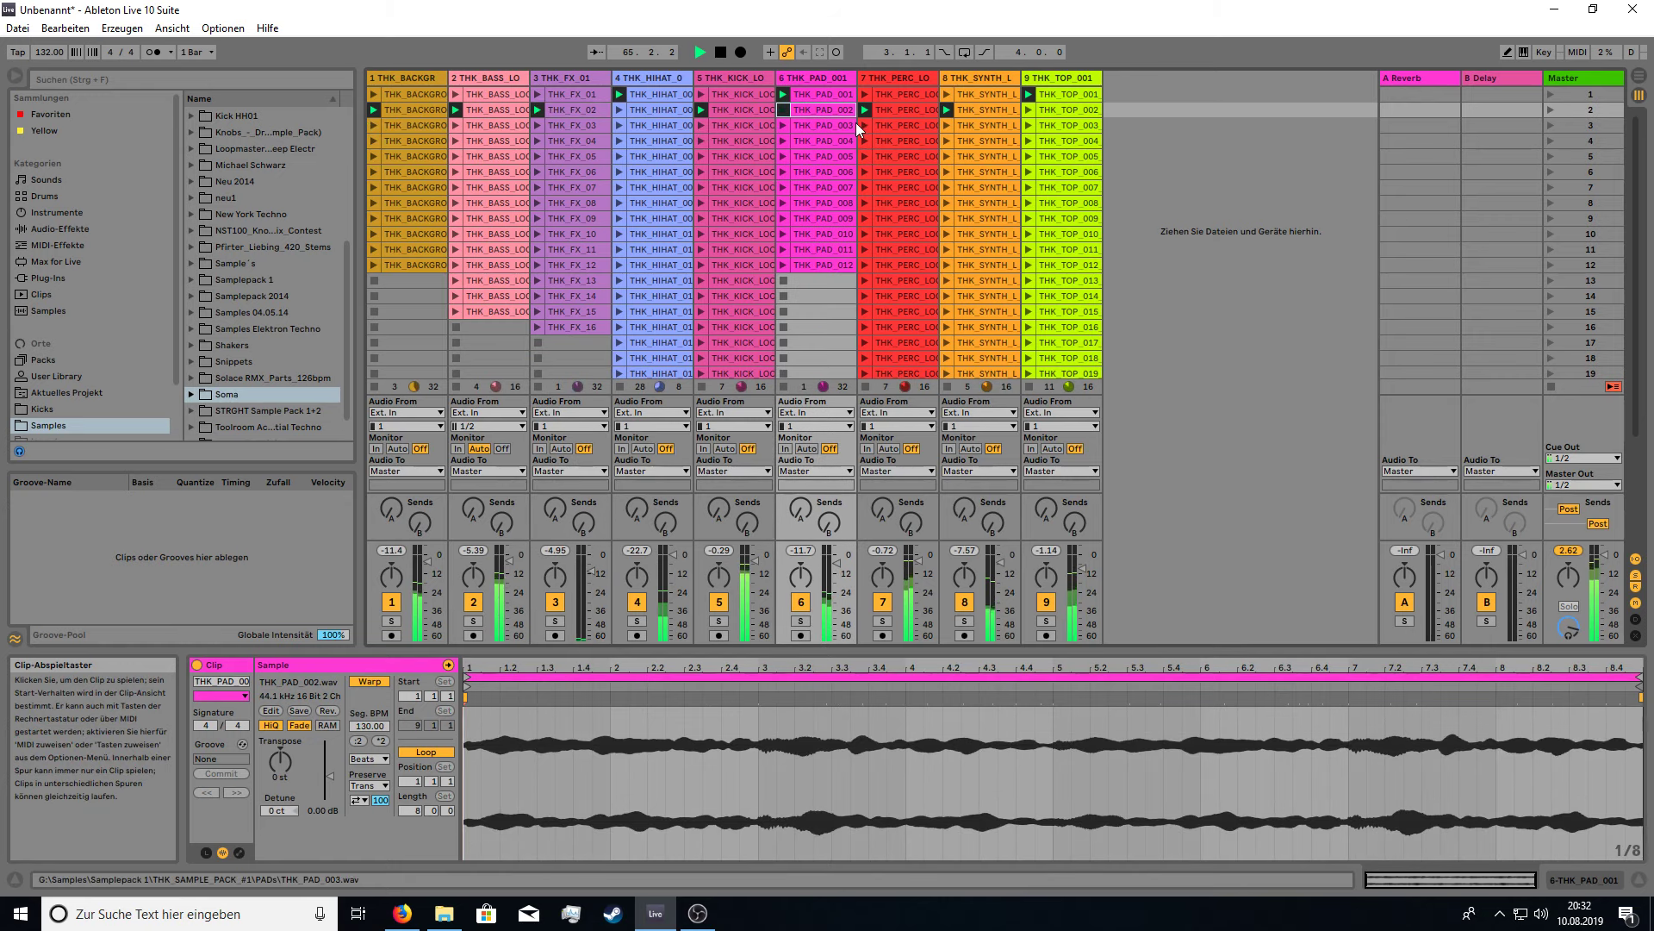
# Switch percussion, FX and bass to their third clips, and move the hi-hat through its second clip to its third.
pyautogui.click(864, 125)
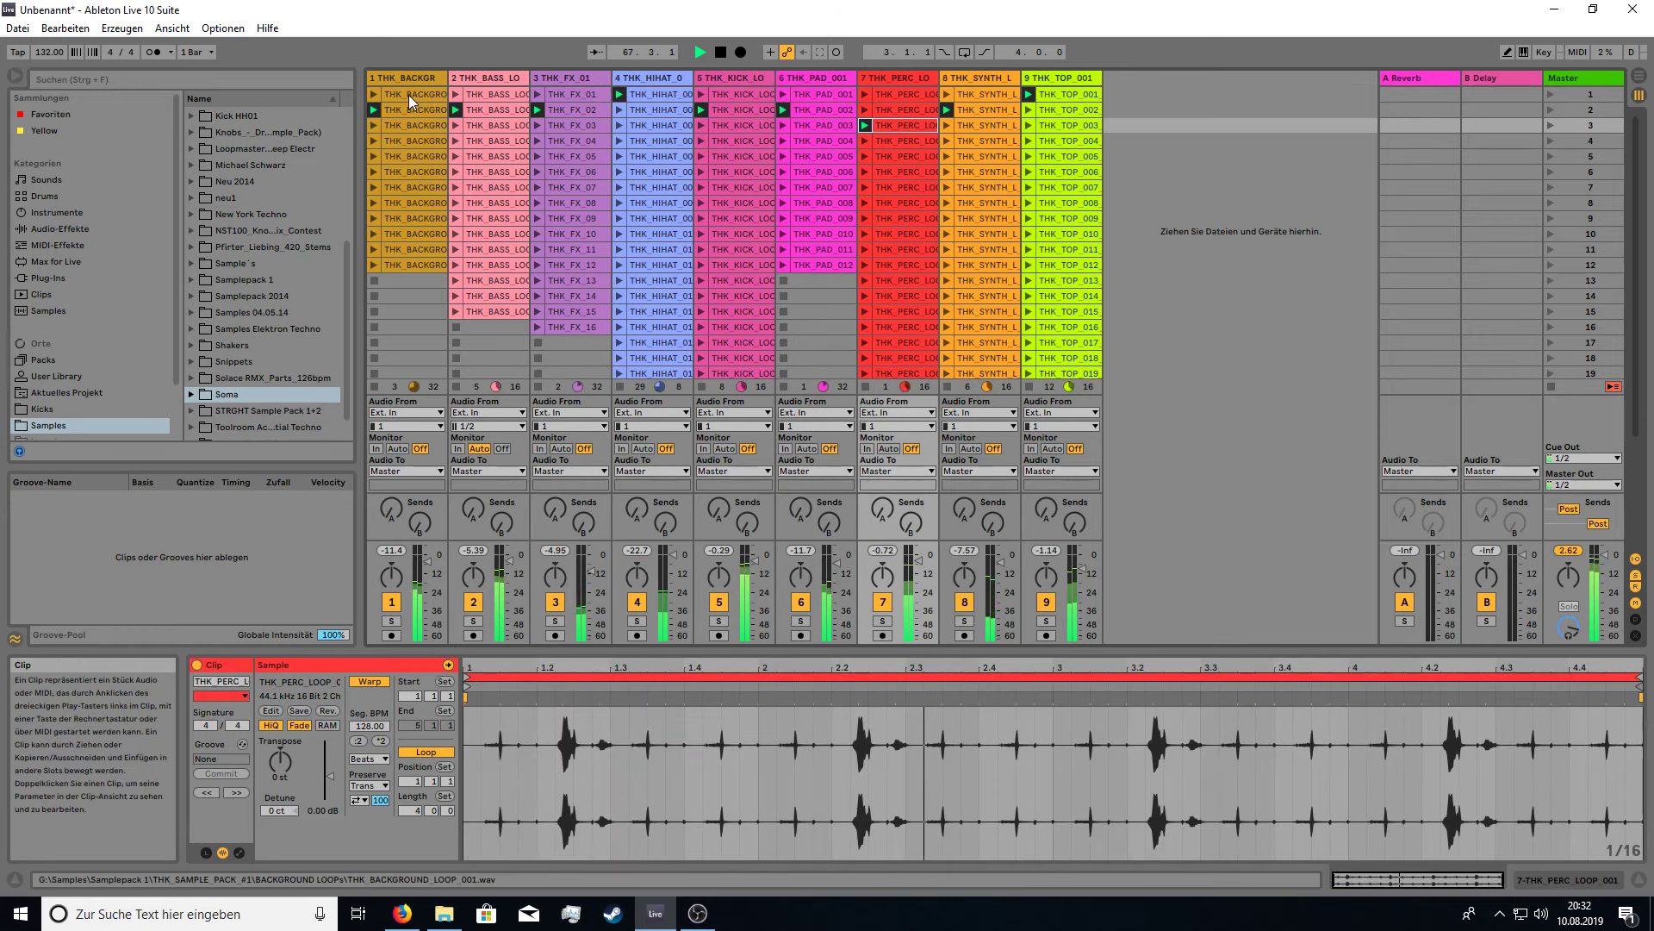
pyautogui.click(617, 111)
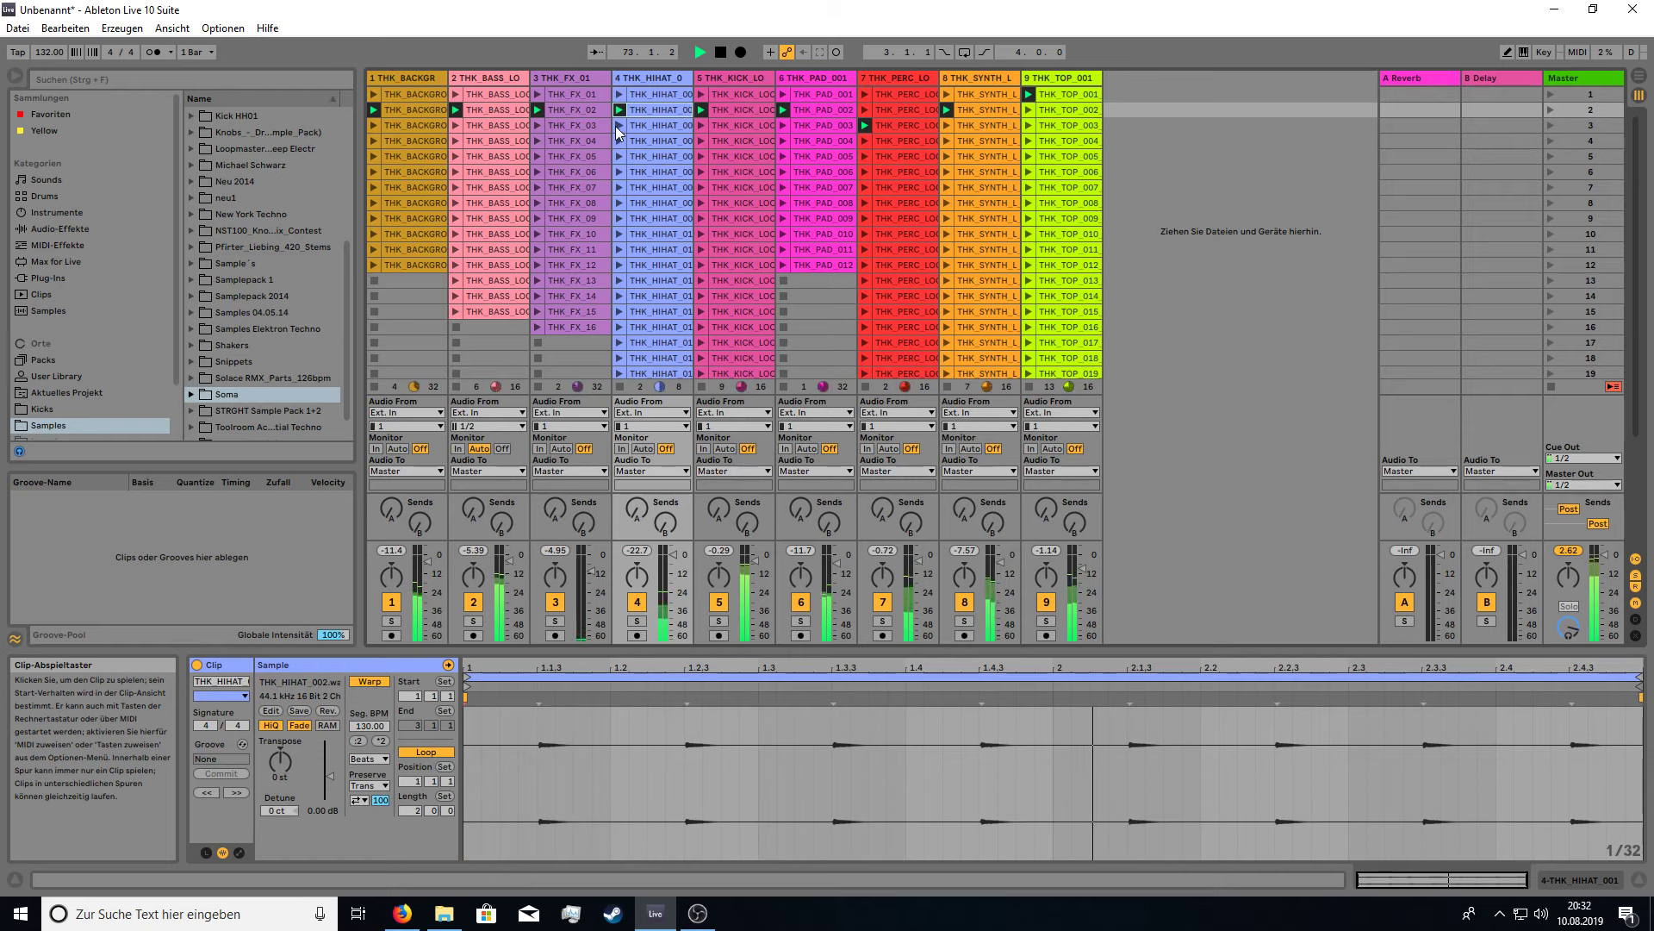
pyautogui.click(618, 126)
pyautogui.click(537, 125)
pyautogui.click(455, 125)
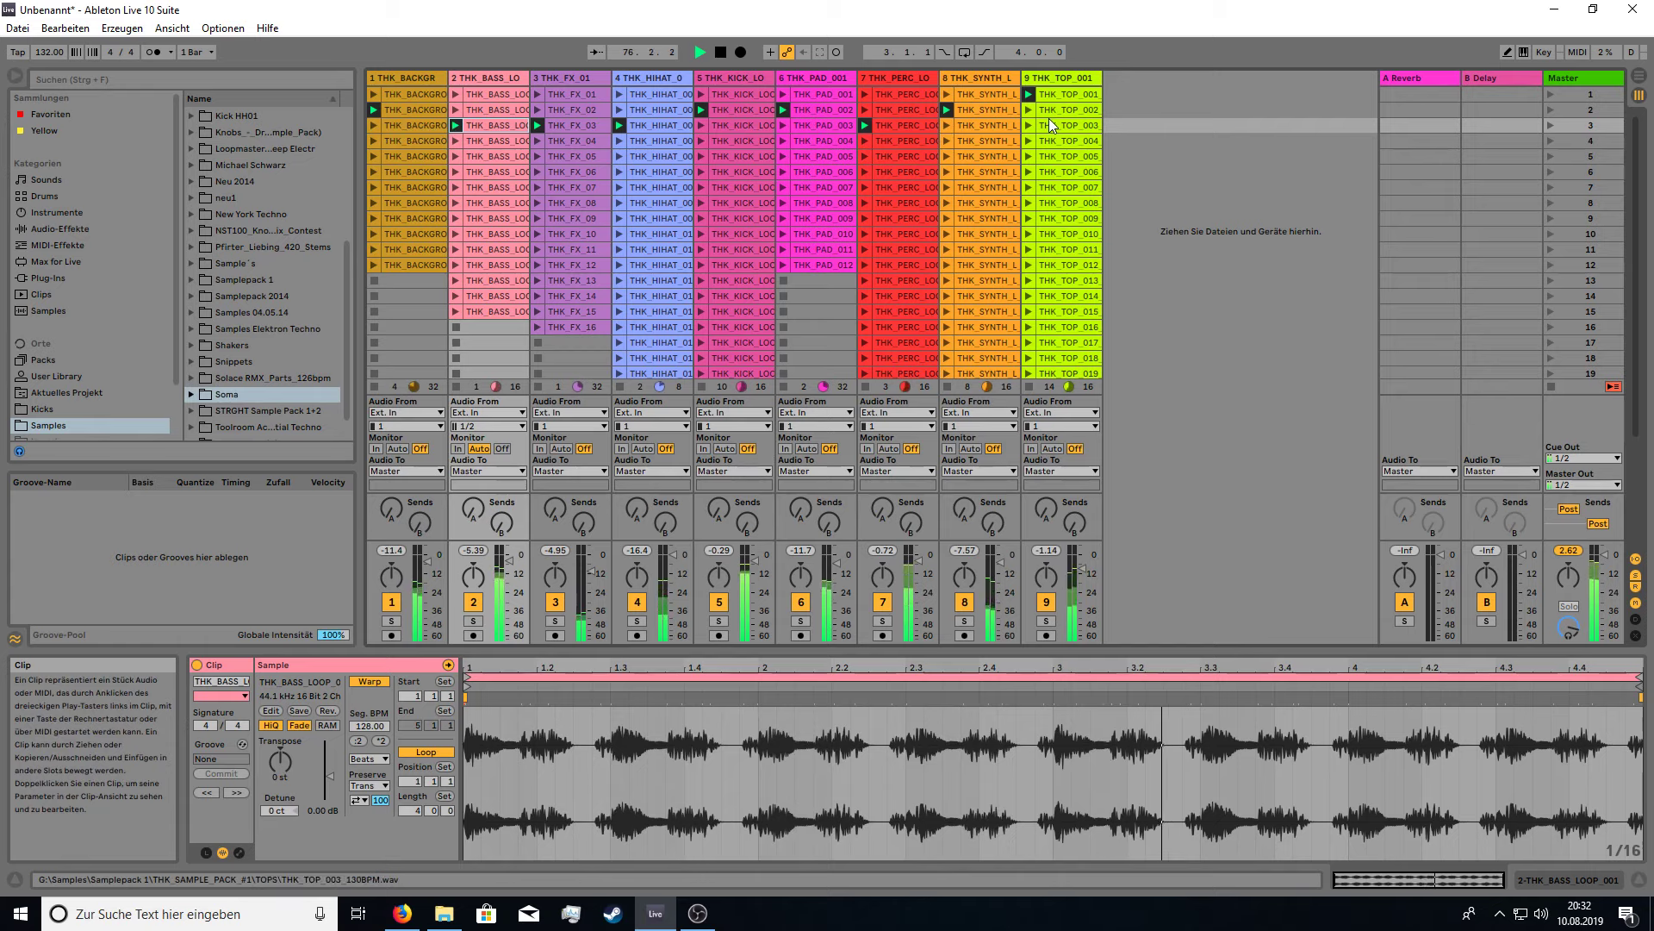
# Launch the second top clip, and switch the background and synth tracks to their third clips.
pyautogui.click(1028, 110)
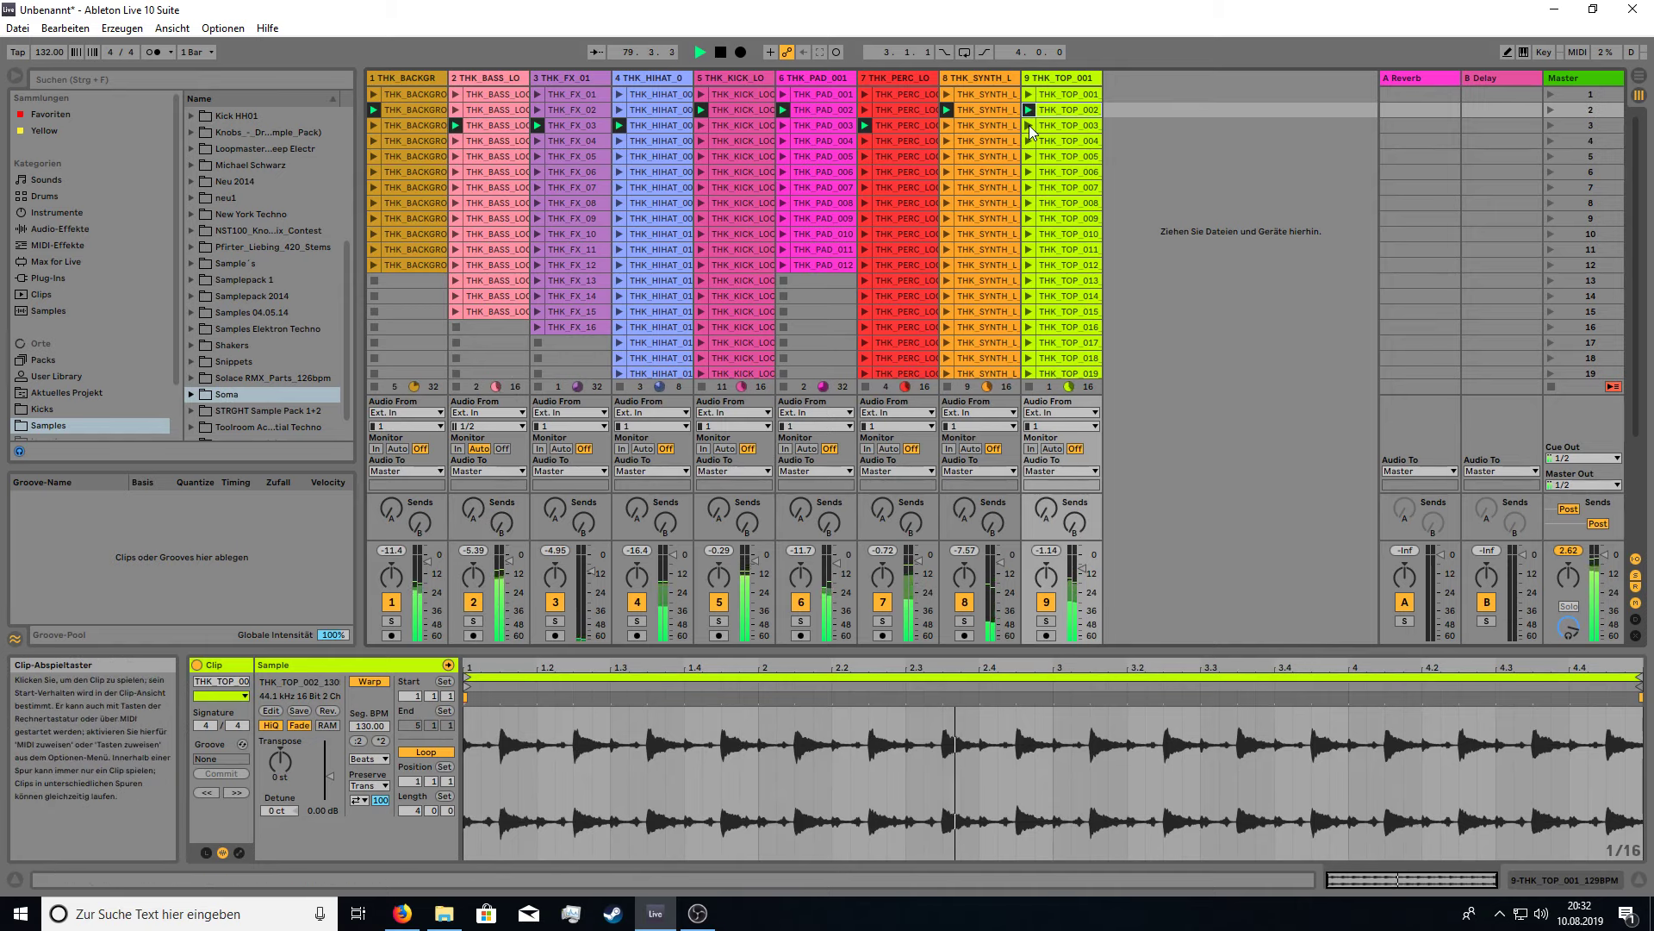
pyautogui.click(374, 126)
pyautogui.click(947, 125)
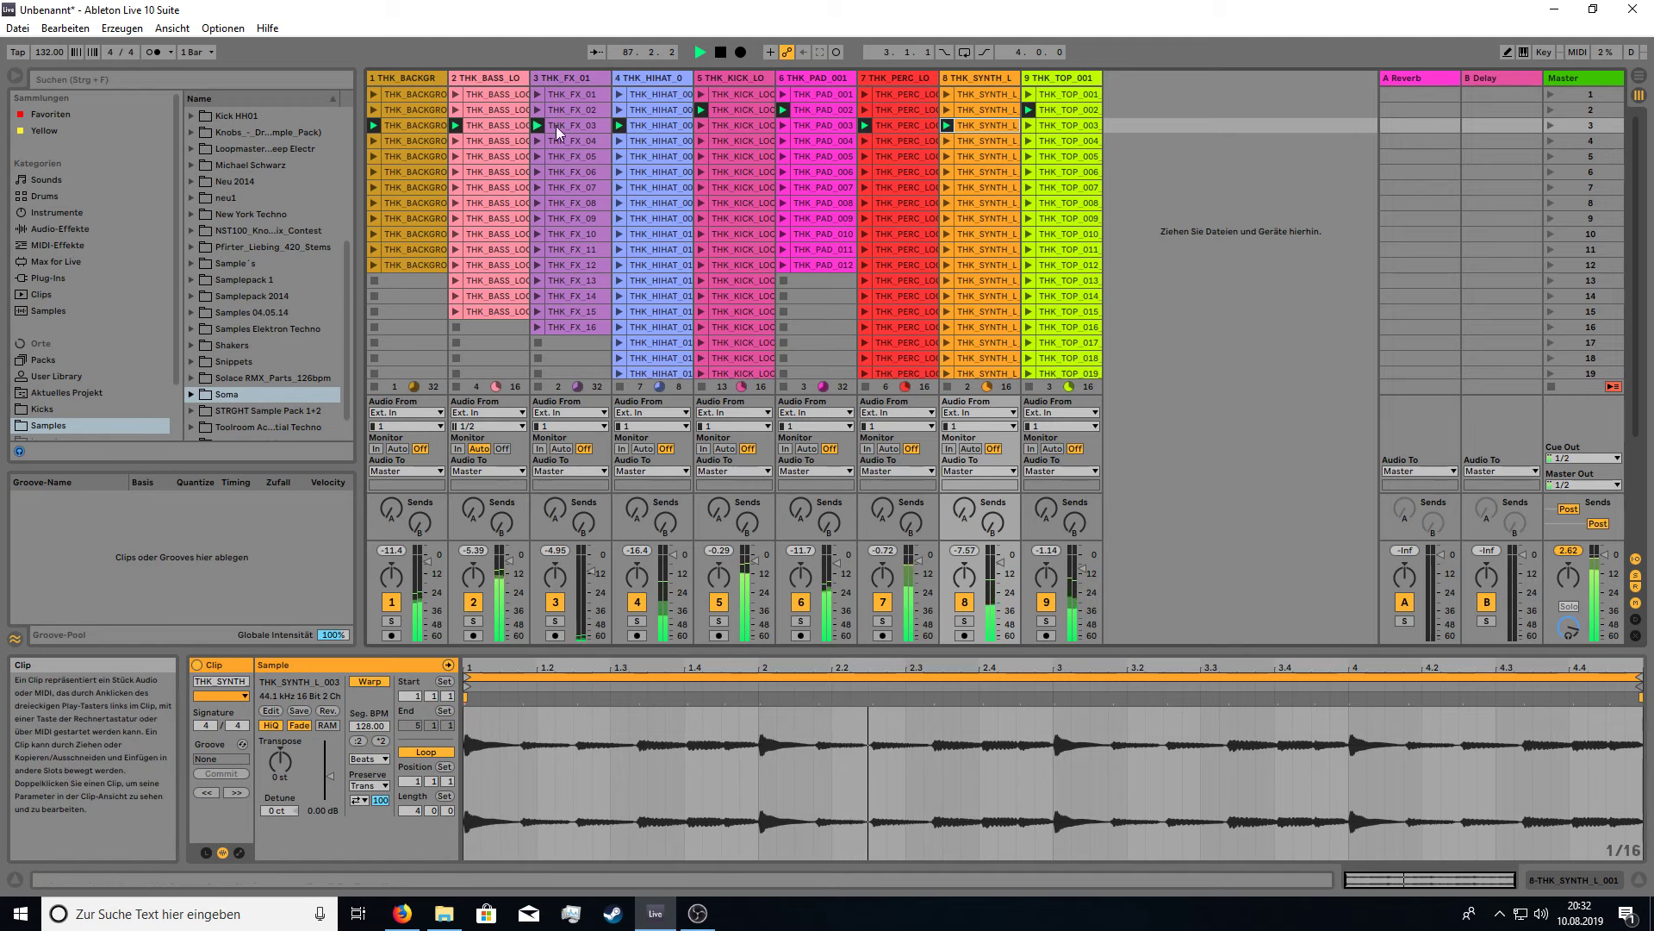
# Launch scene 3 on all tracks and stop the pad track.
pyautogui.click(1549, 127)
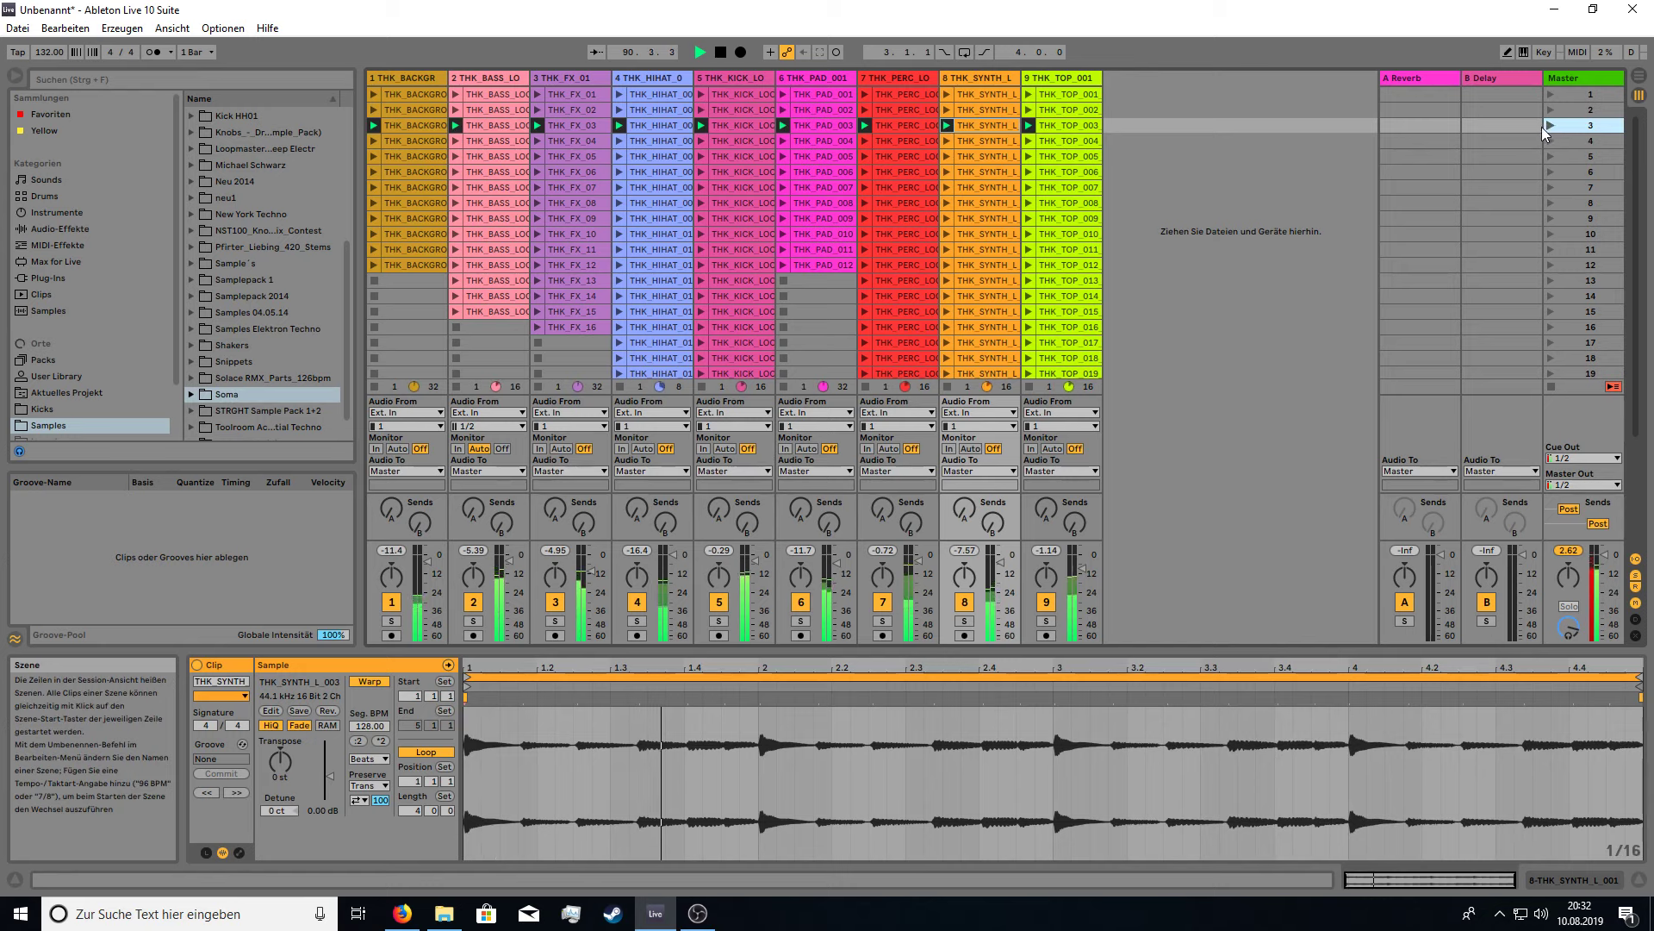
pyautogui.click(784, 280)
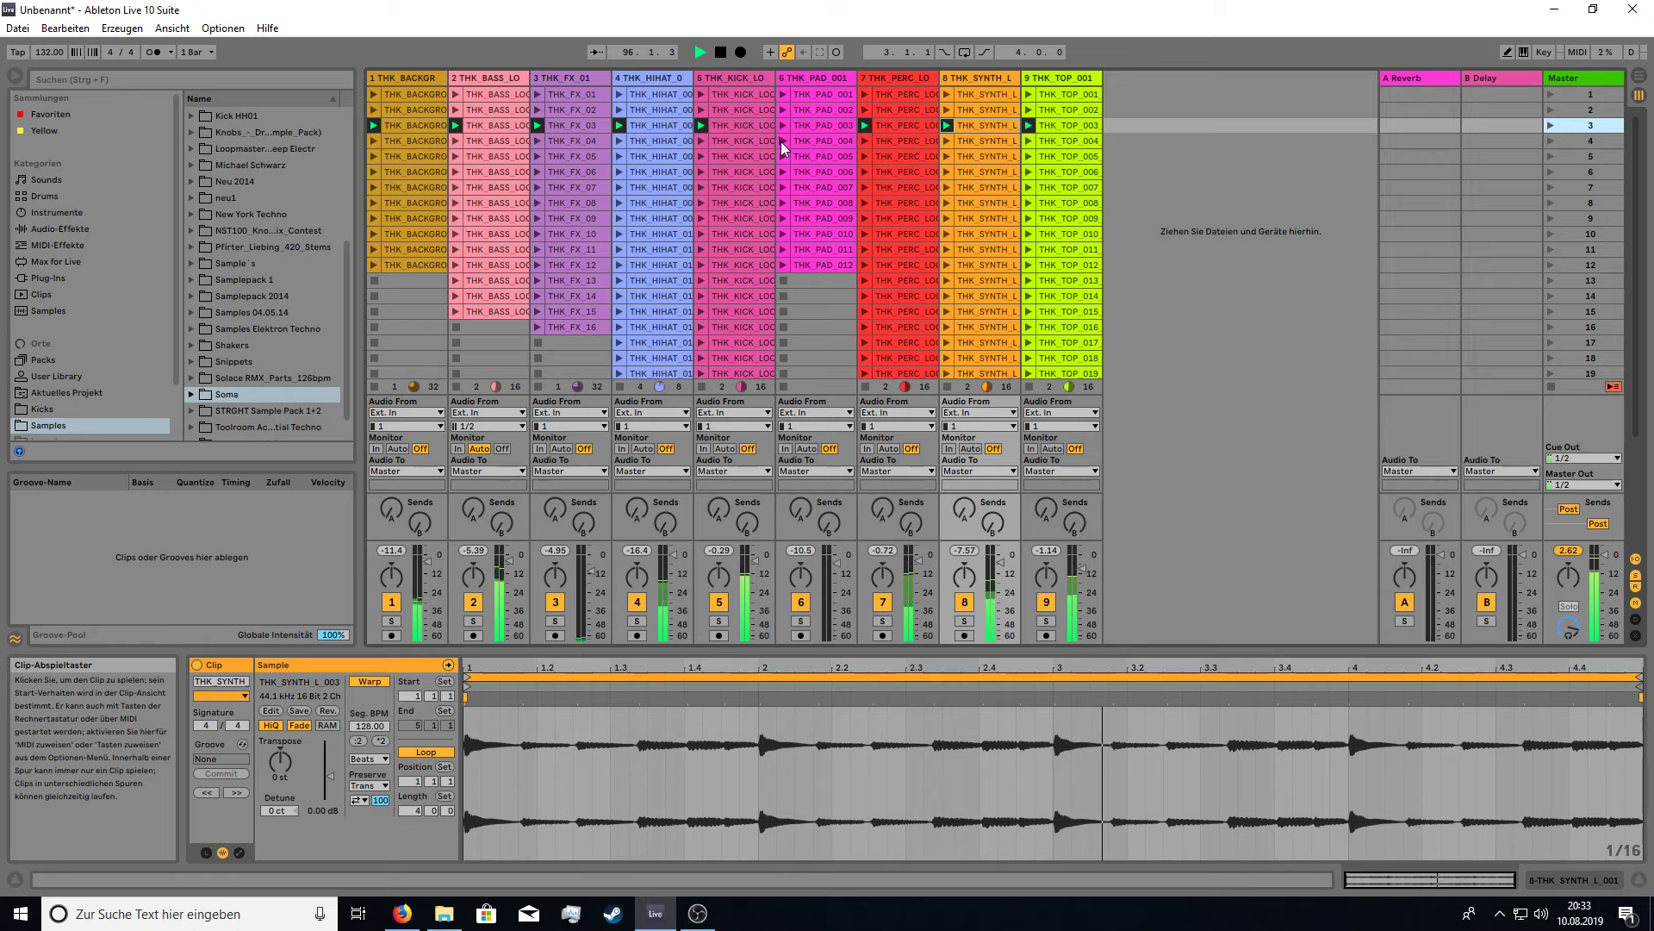
# Launch scene 4, lower the pad track's volume a little, and switch the hi-hat track to its fifth clip.
pyautogui.click(1549, 137)
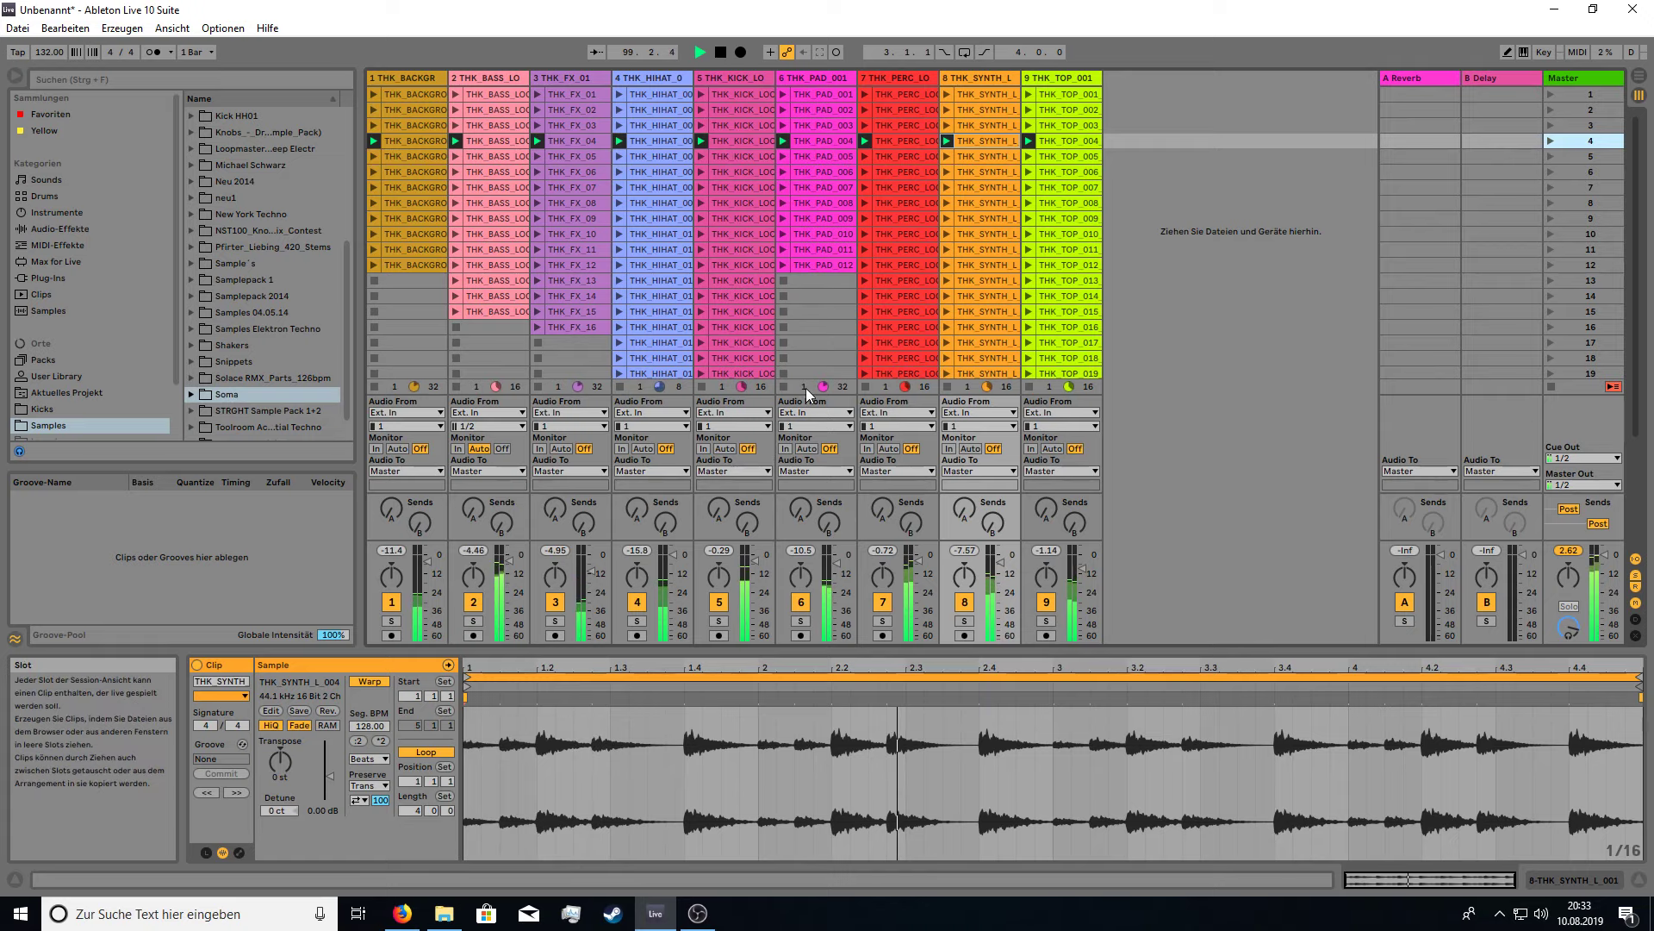
pyautogui.moveTo(842, 573); pyautogui.dragTo(842, 579)
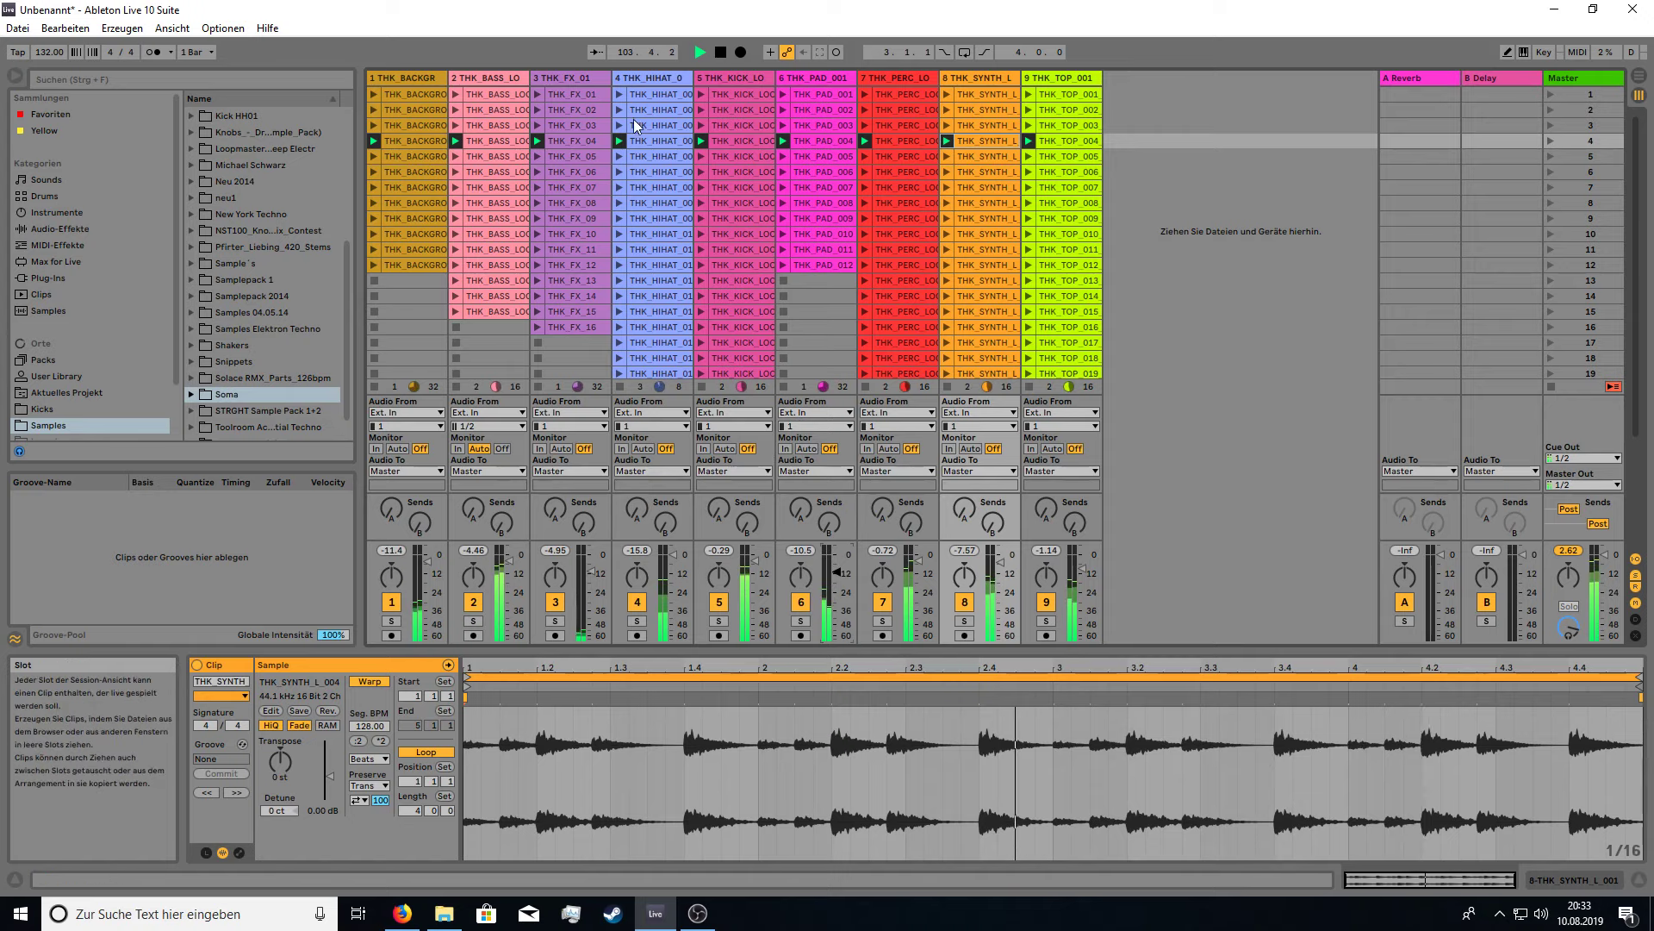
pyautogui.click(619, 158)
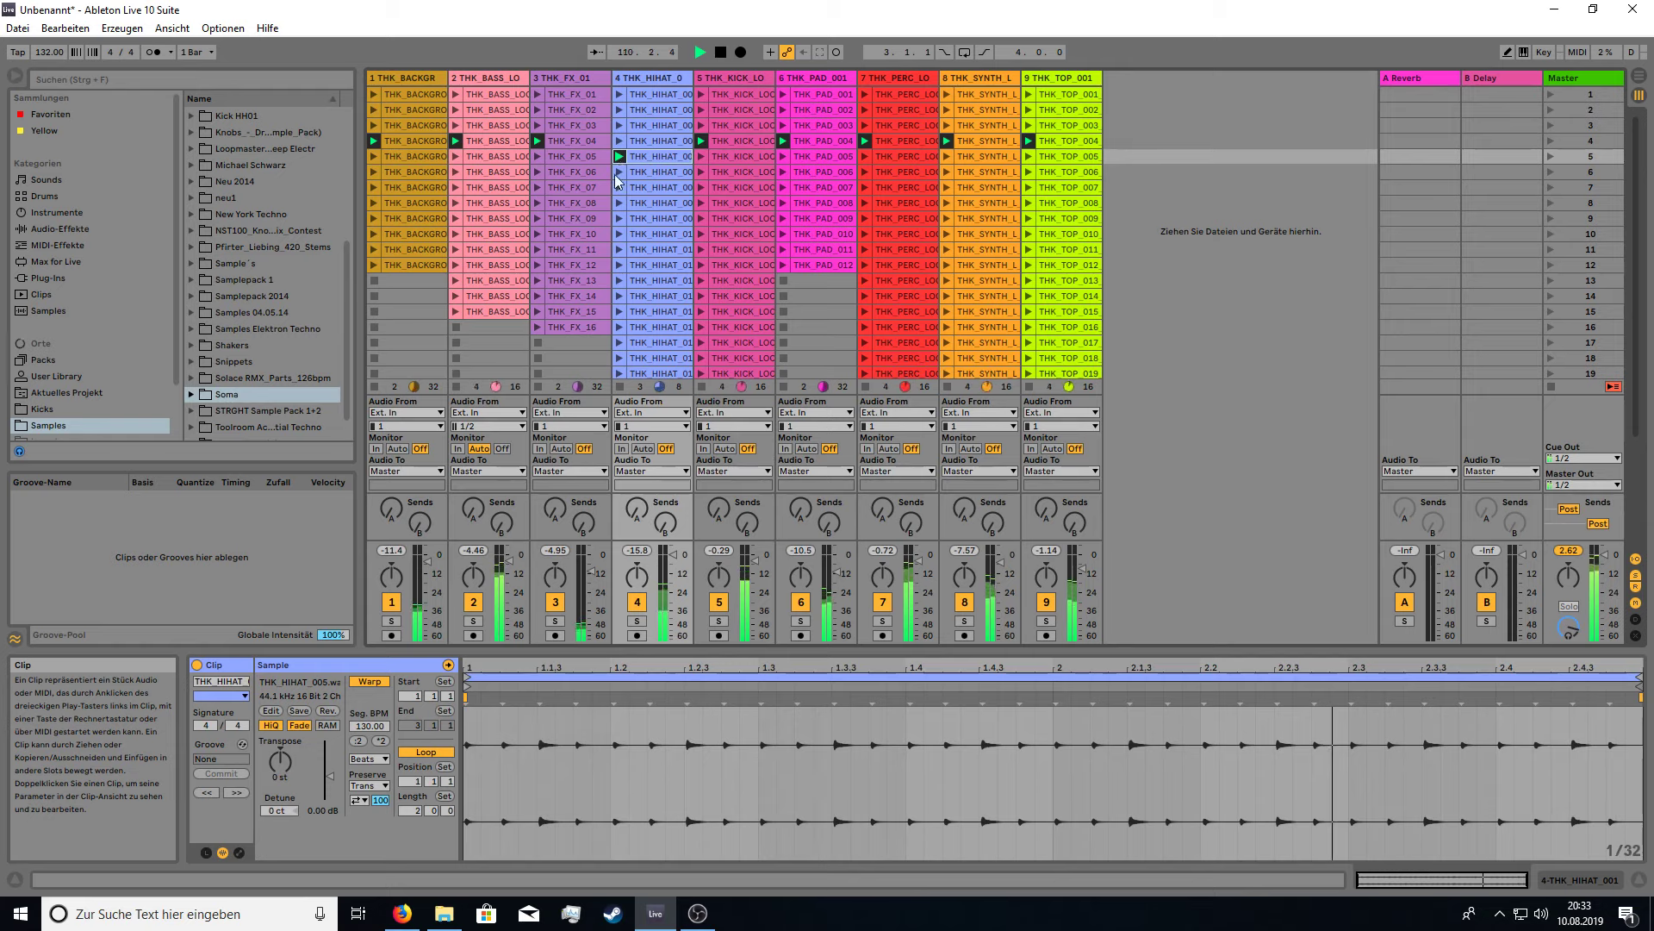
# Audition the bass track in solo, release the solo and stop playback.
pyautogui.click(475, 622)
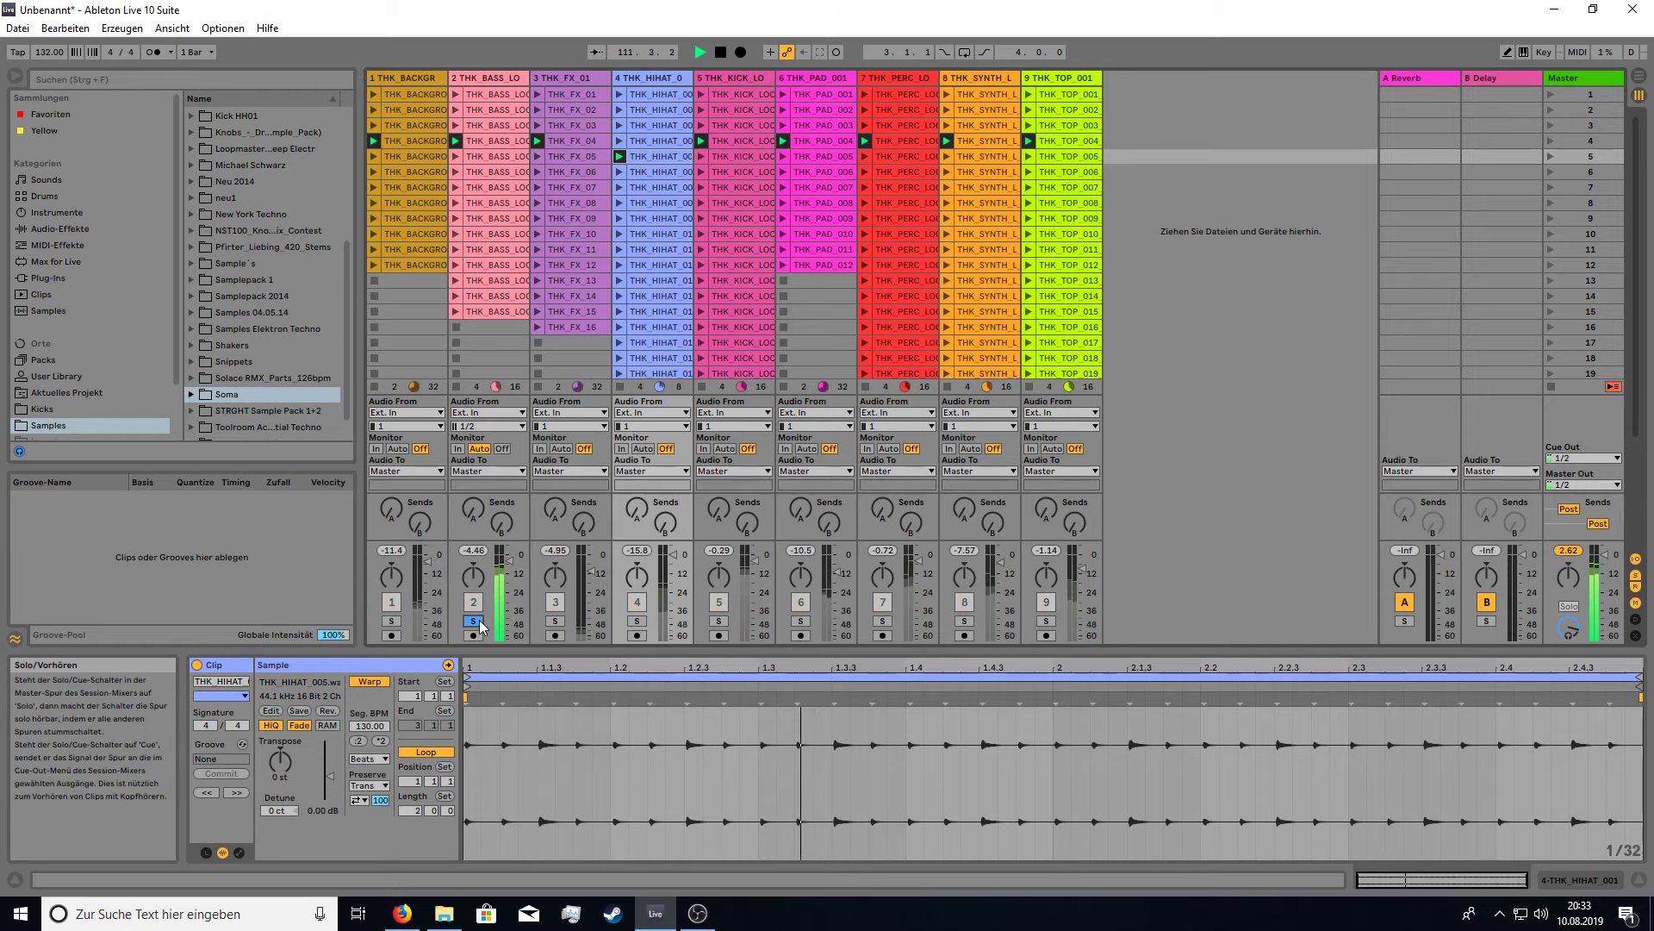
pyautogui.click(475, 622)
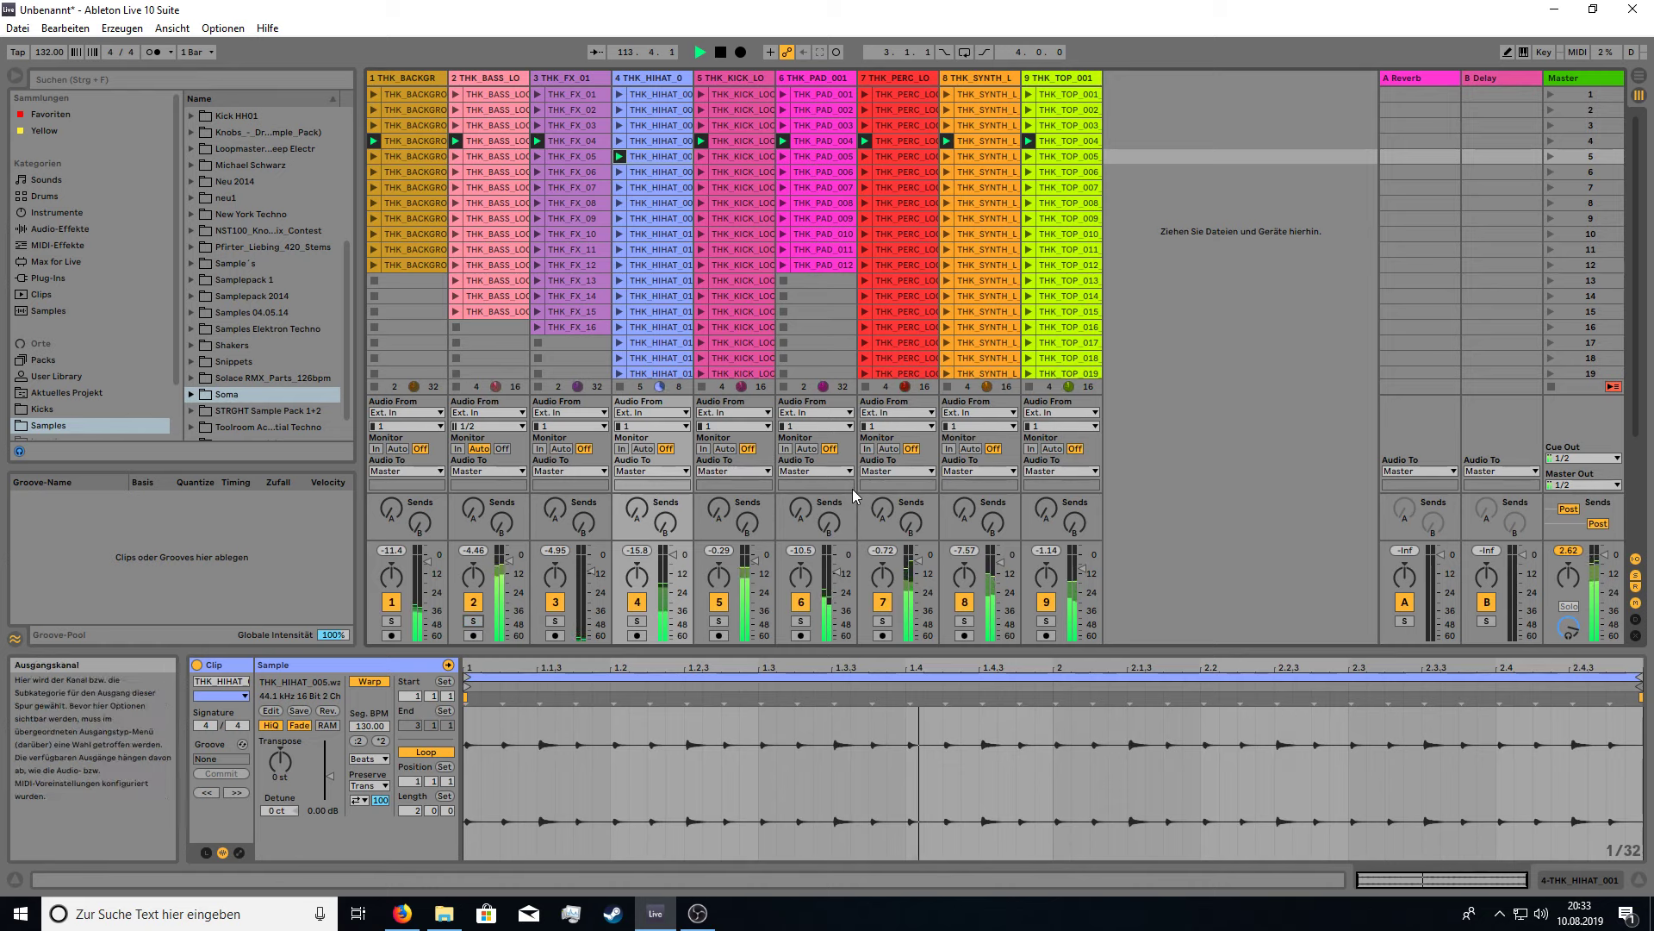
pyautogui.press('space')
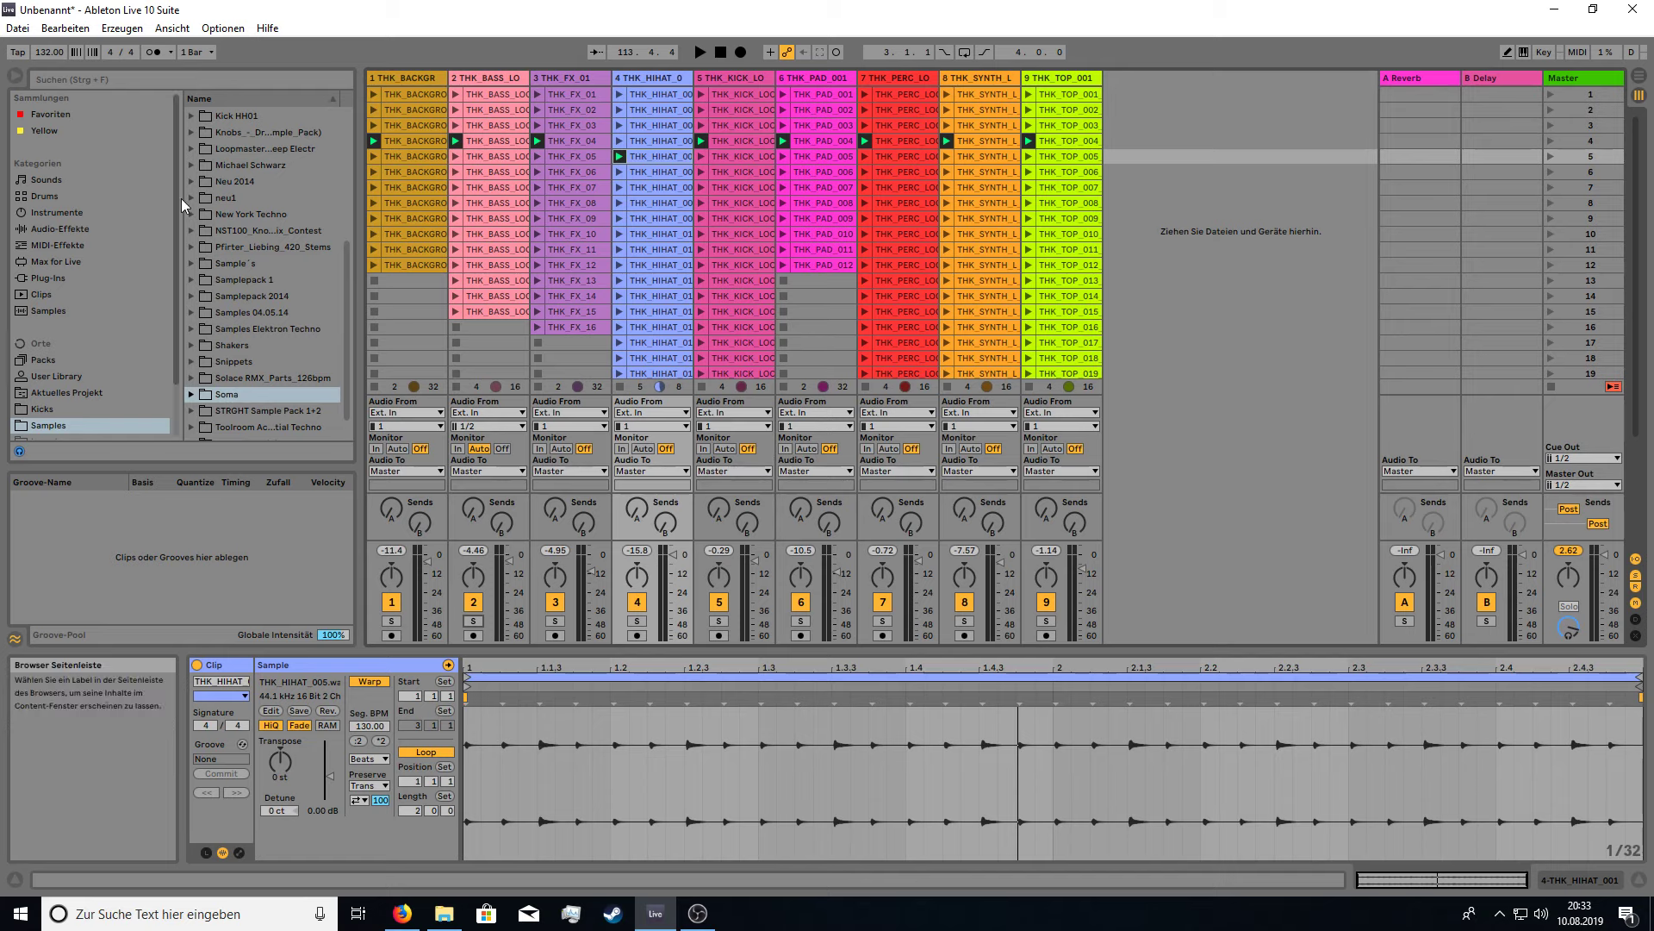
# Expand Samplepack 1 in the browser and open the BACKGROUND LOOPs folder of THK_SAMPLE_PACK_#1.
pyautogui.click(248, 260)
pyautogui.doubleClick(265, 286)
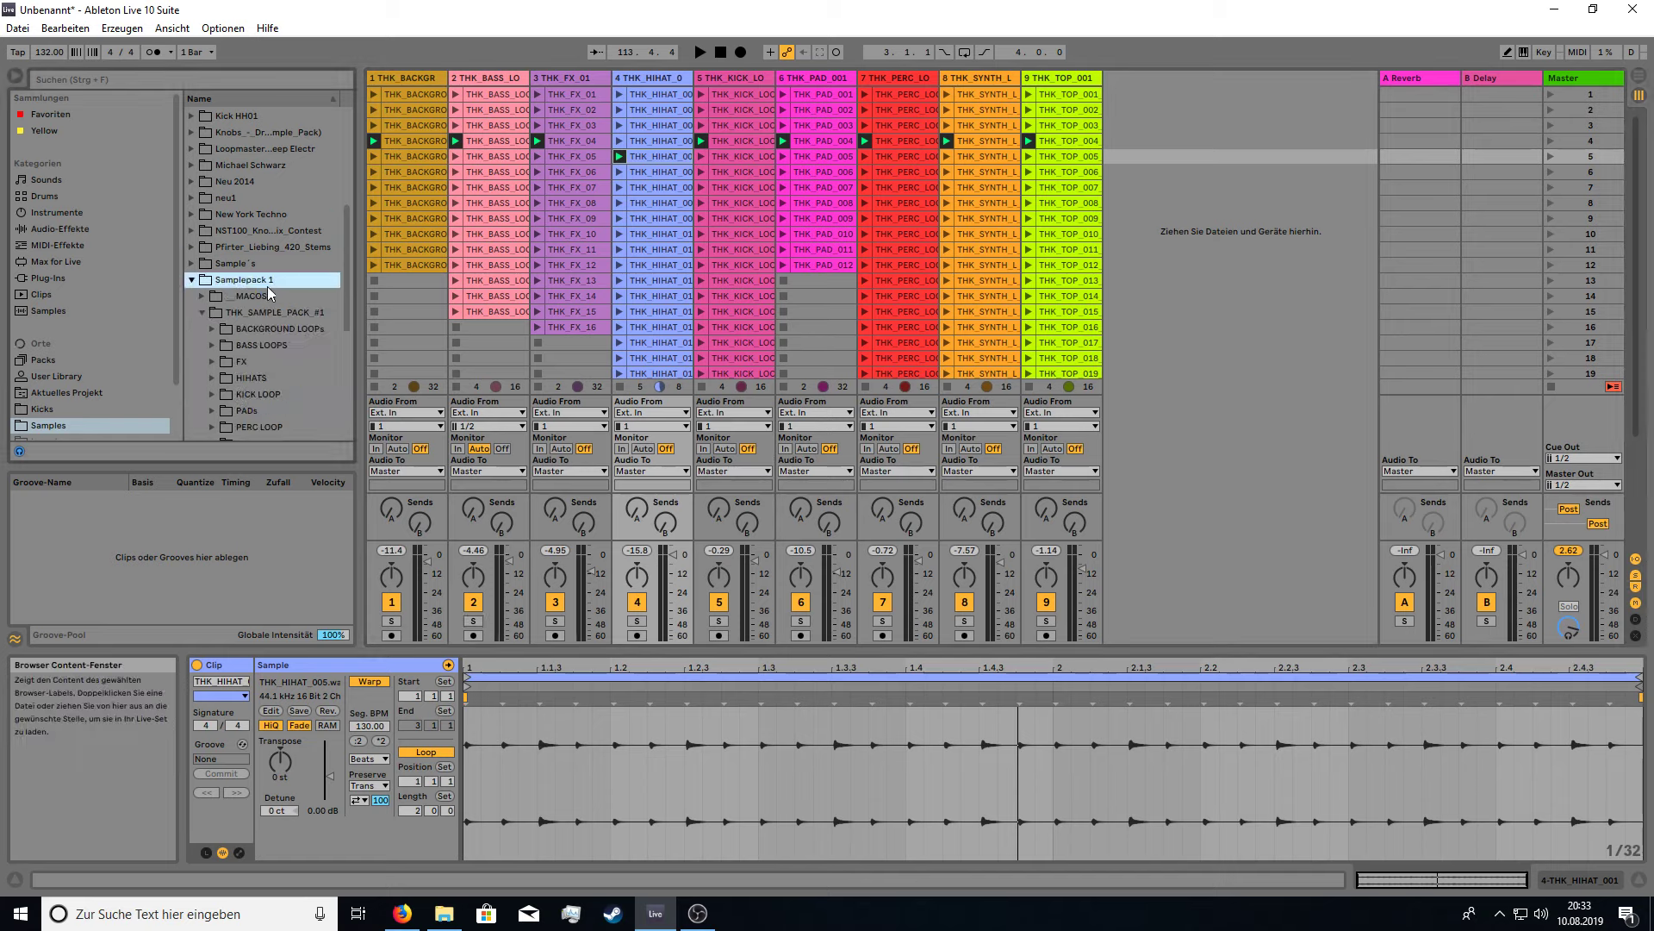
pyautogui.scroll(-1, 313, 319)
pyautogui.click(279, 261)
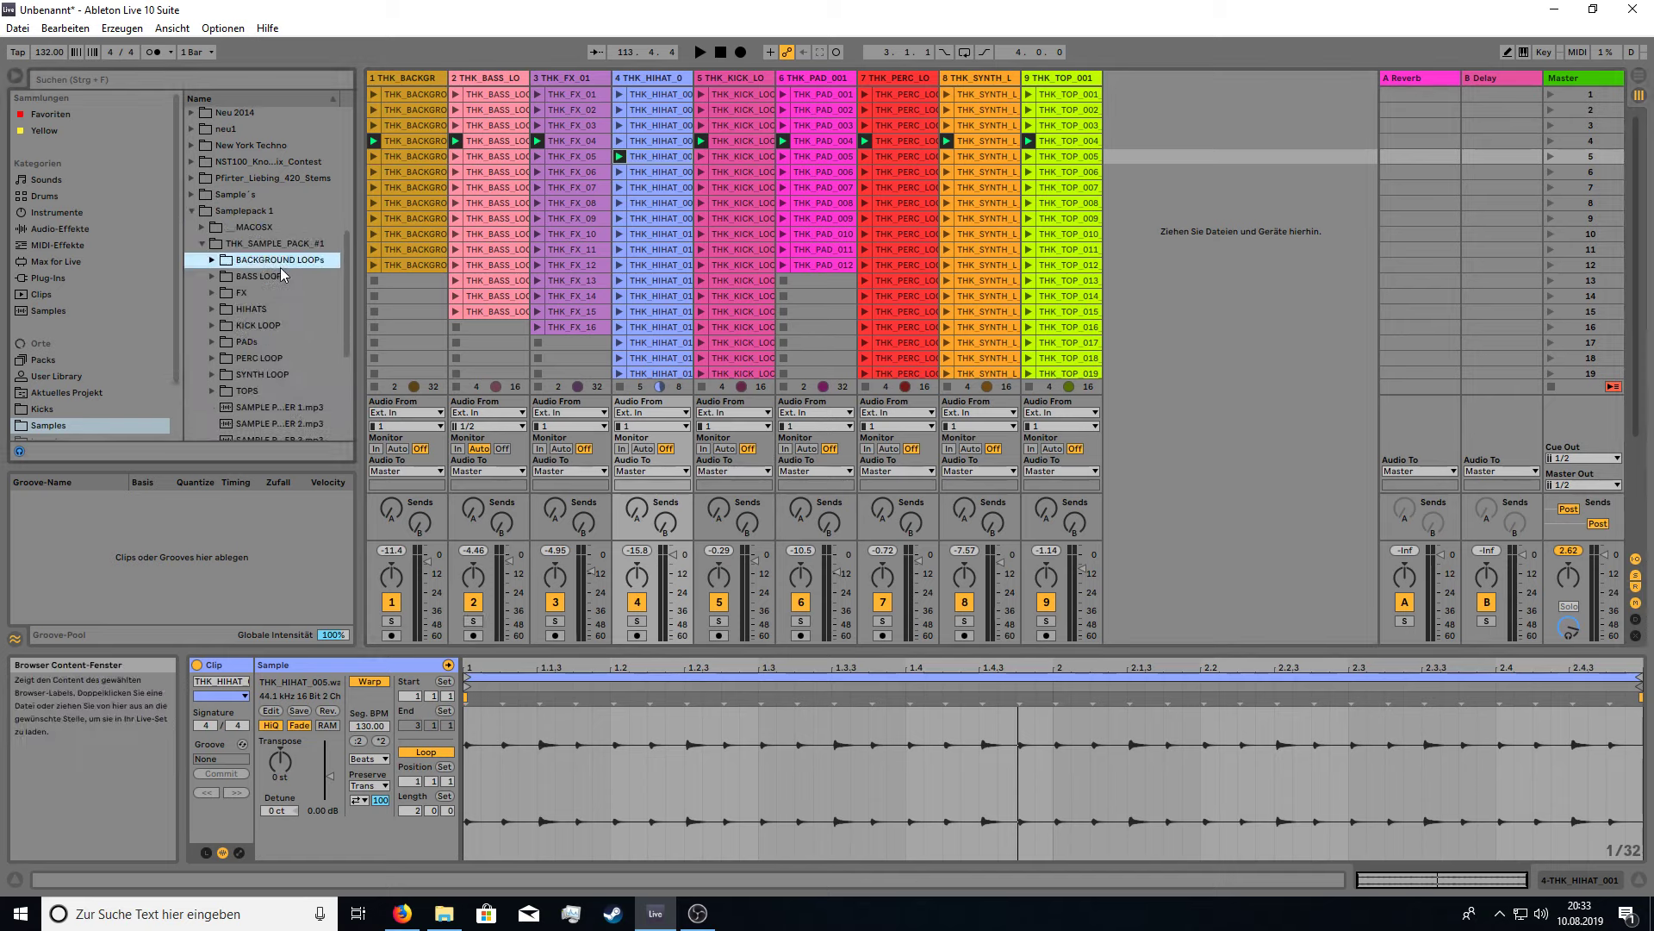
pyautogui.doubleClick(283, 268)
# Select all background loop WAV files and place them in the background track, starting at scene 1.
pyautogui.click(269, 278)
pyautogui.scroll(-1, 302, 386)
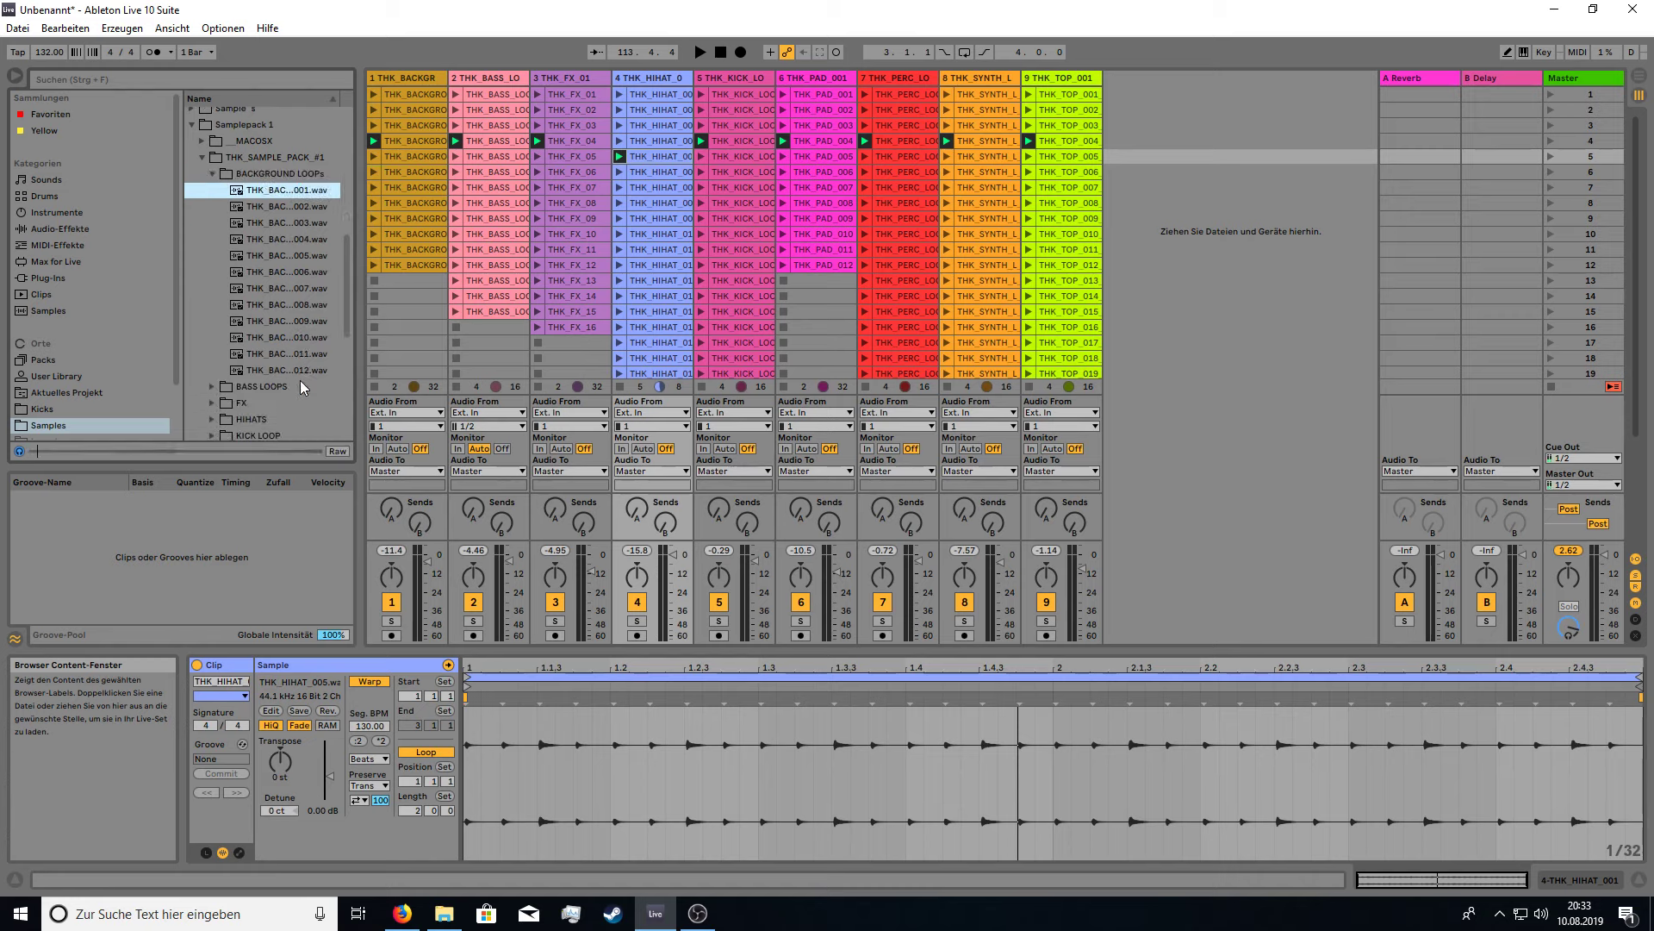
pyautogui.keyDown('shift'); pyautogui.click(286, 367); pyautogui.keyUp('shift')
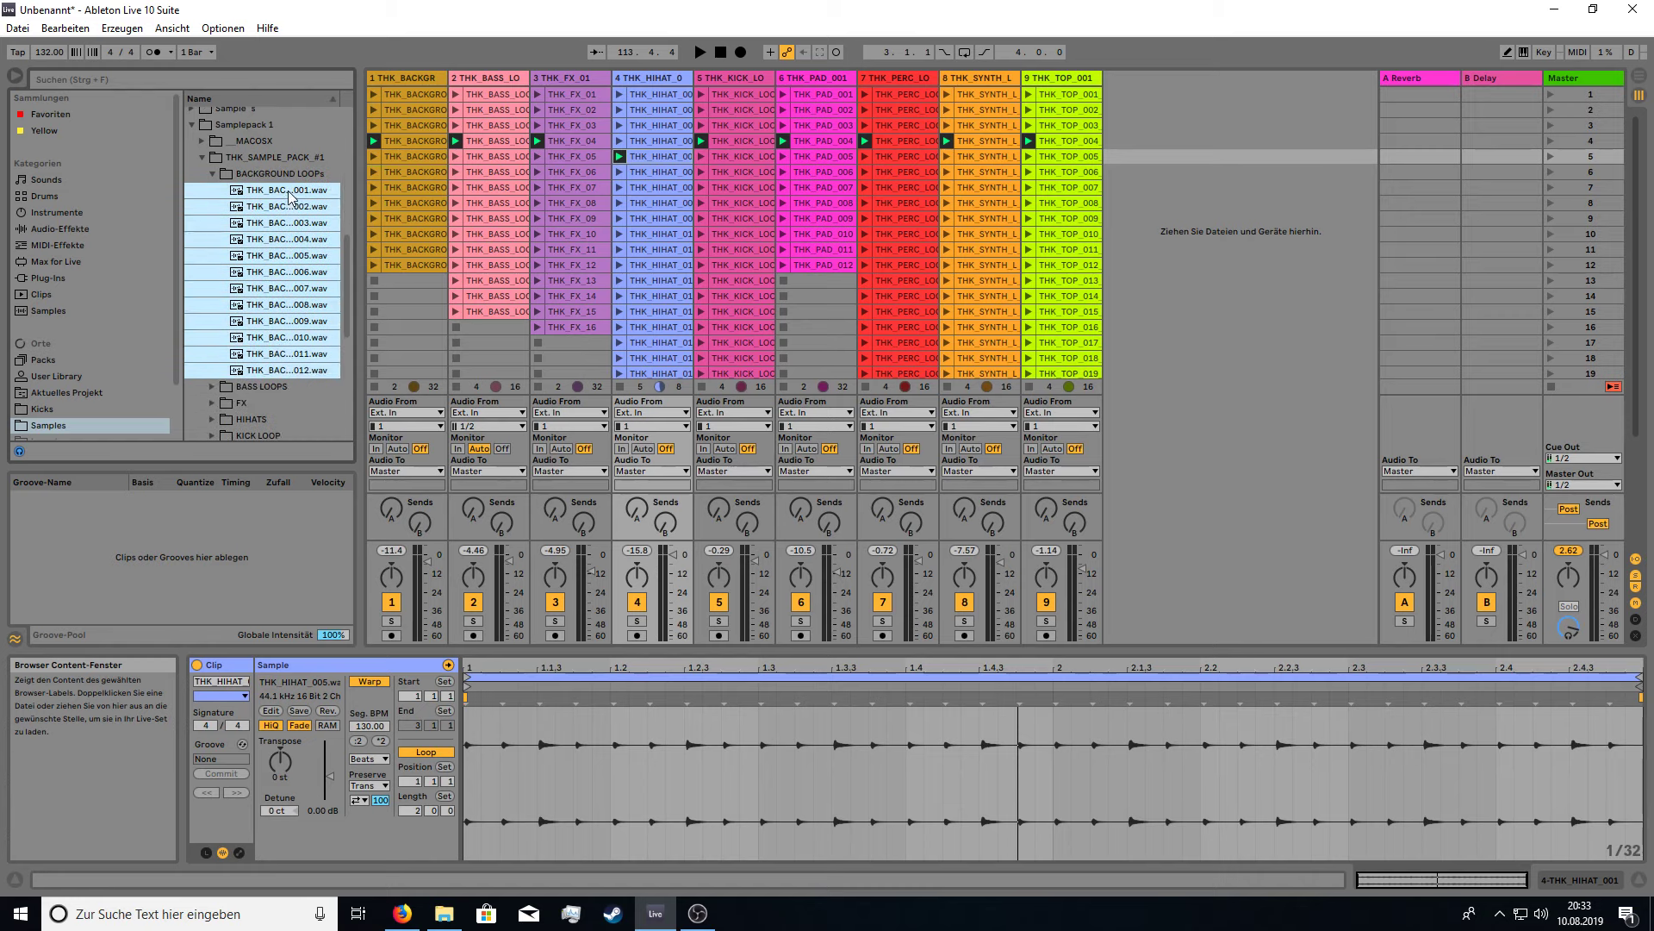
pyautogui.moveTo(291, 197); pyautogui.dragTo(426, 95)
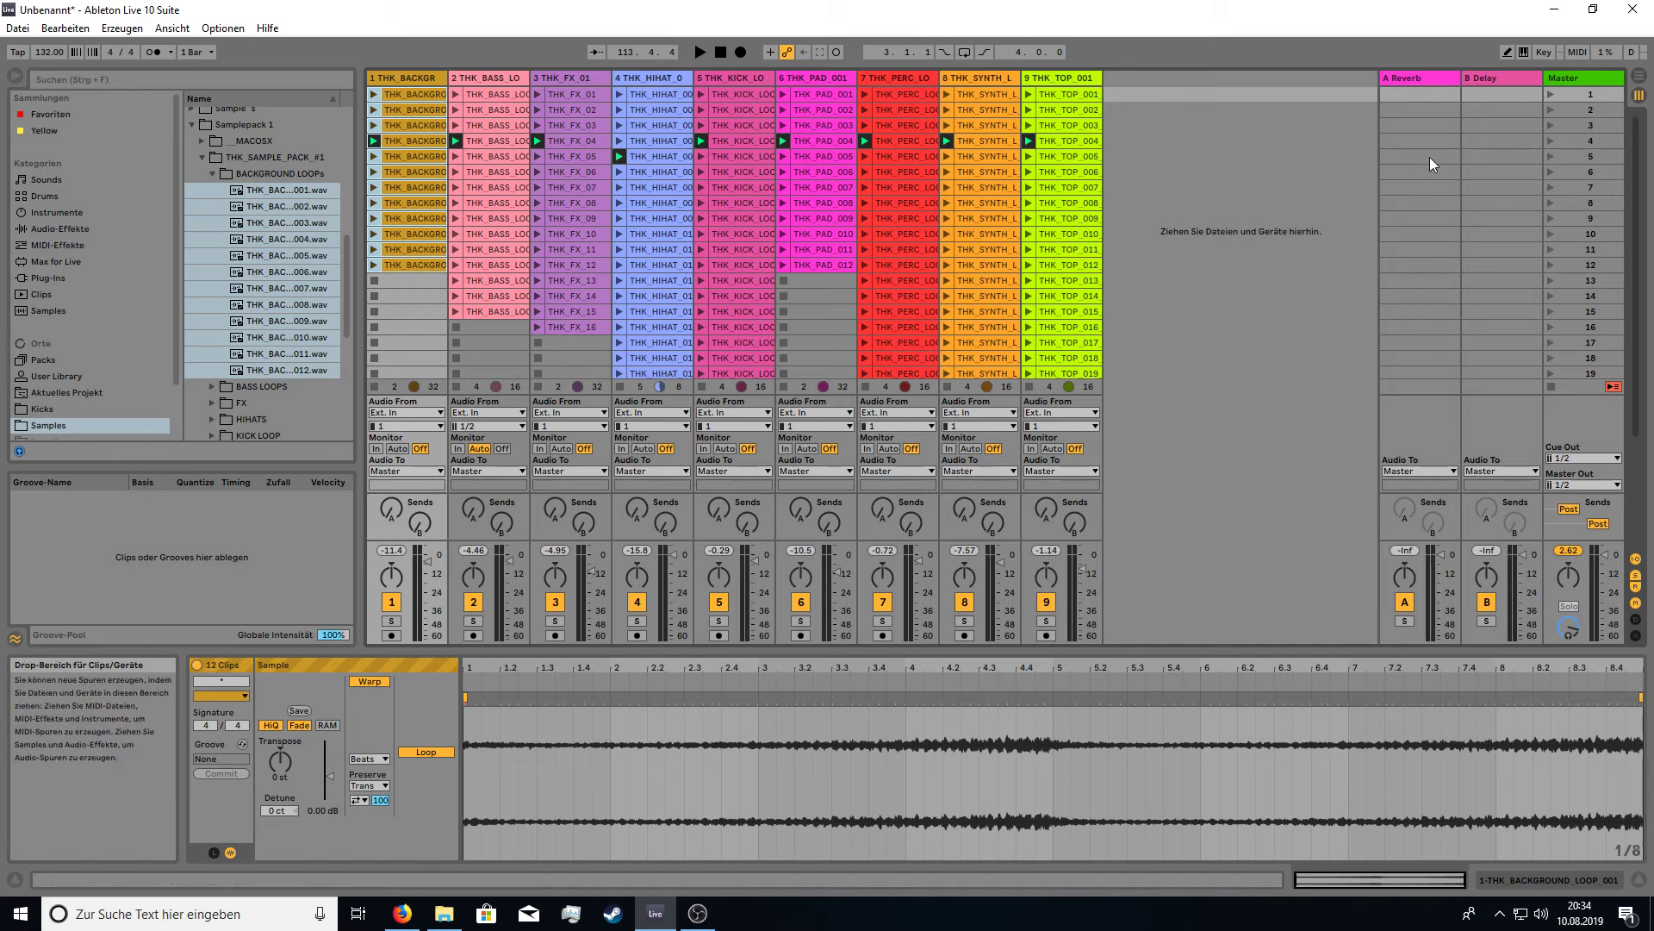
# Deselect the background clips and launch scene 5 on all tracks.
pyautogui.click(1398, 172)
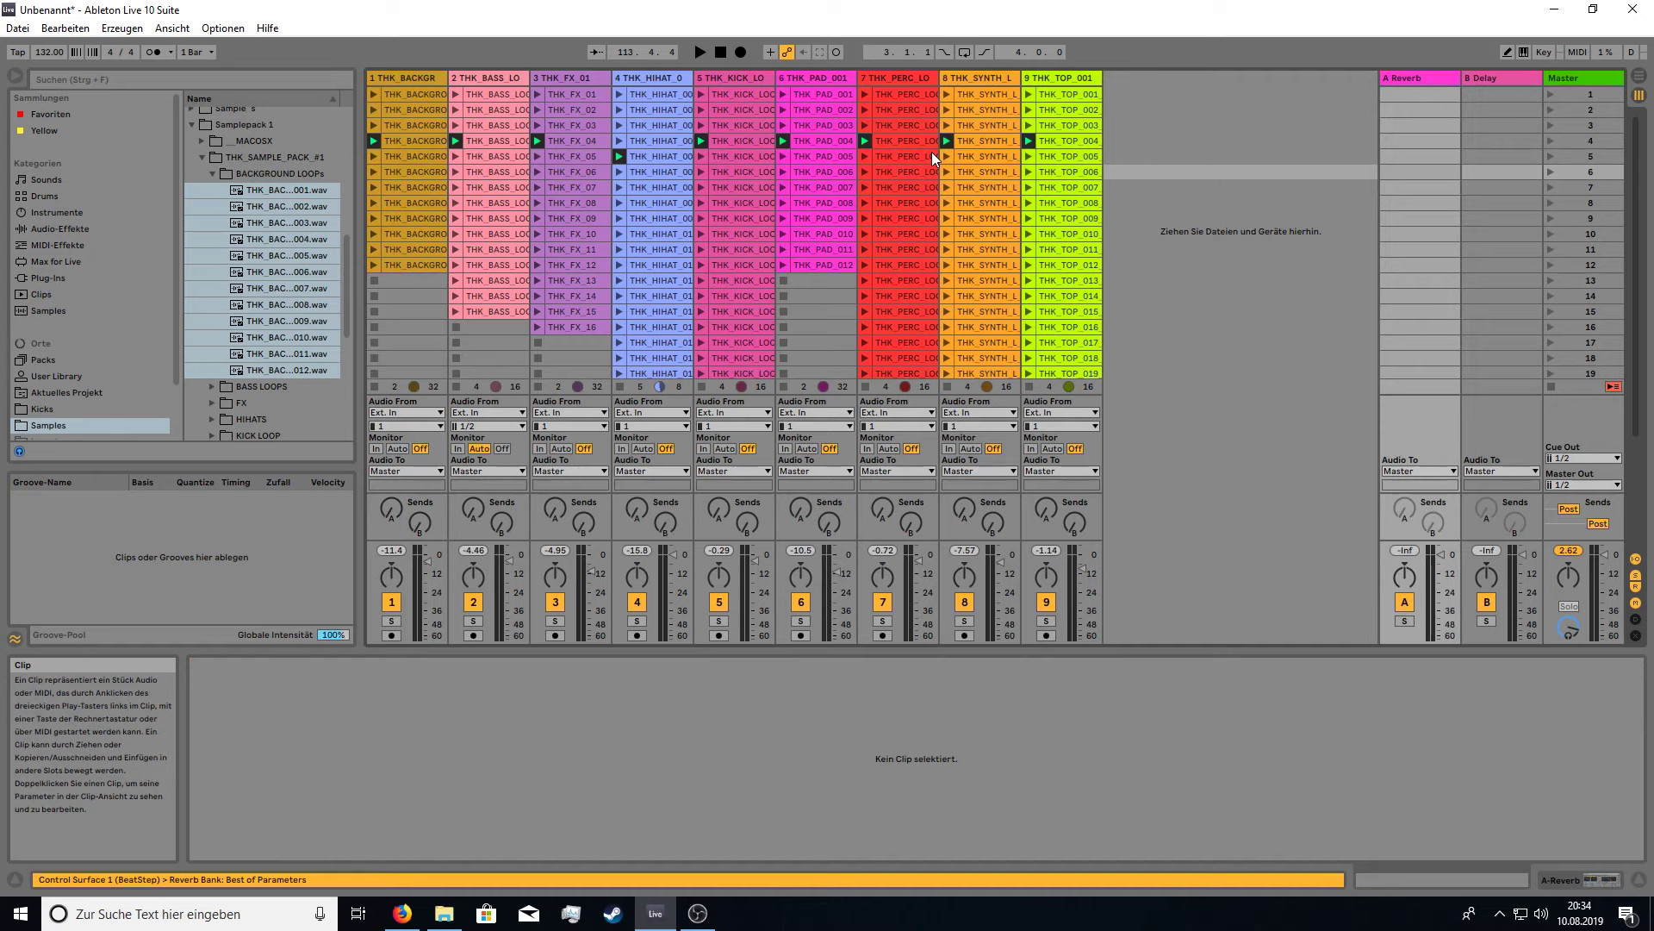
pyautogui.click(1443, 156)
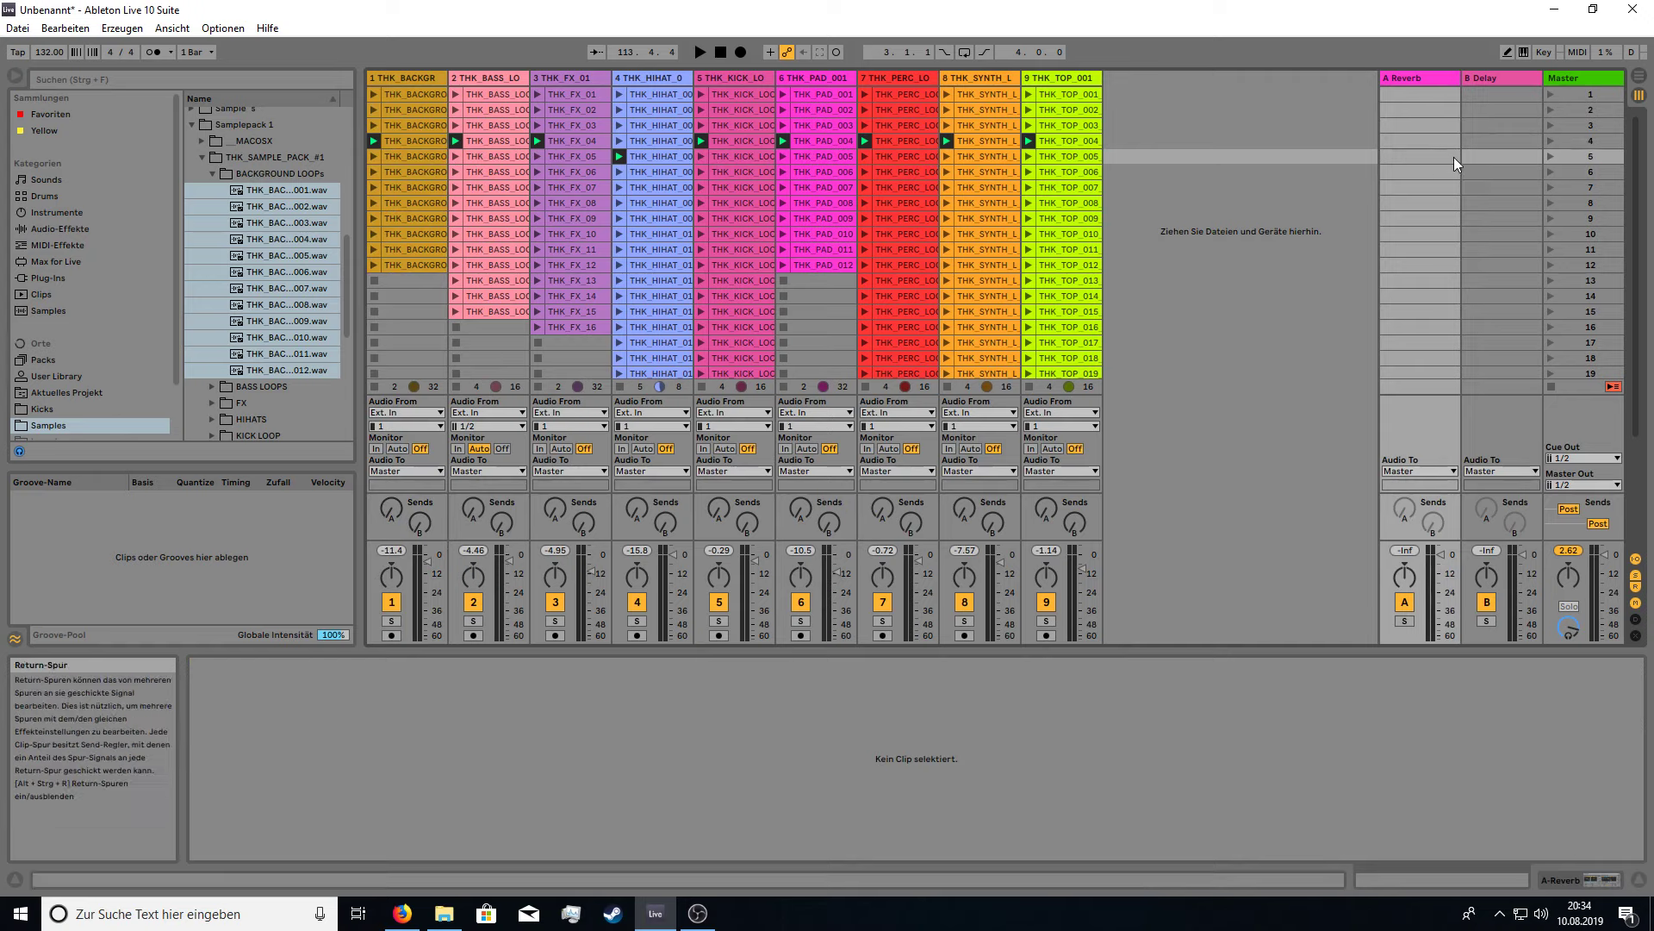
pyautogui.click(1548, 156)
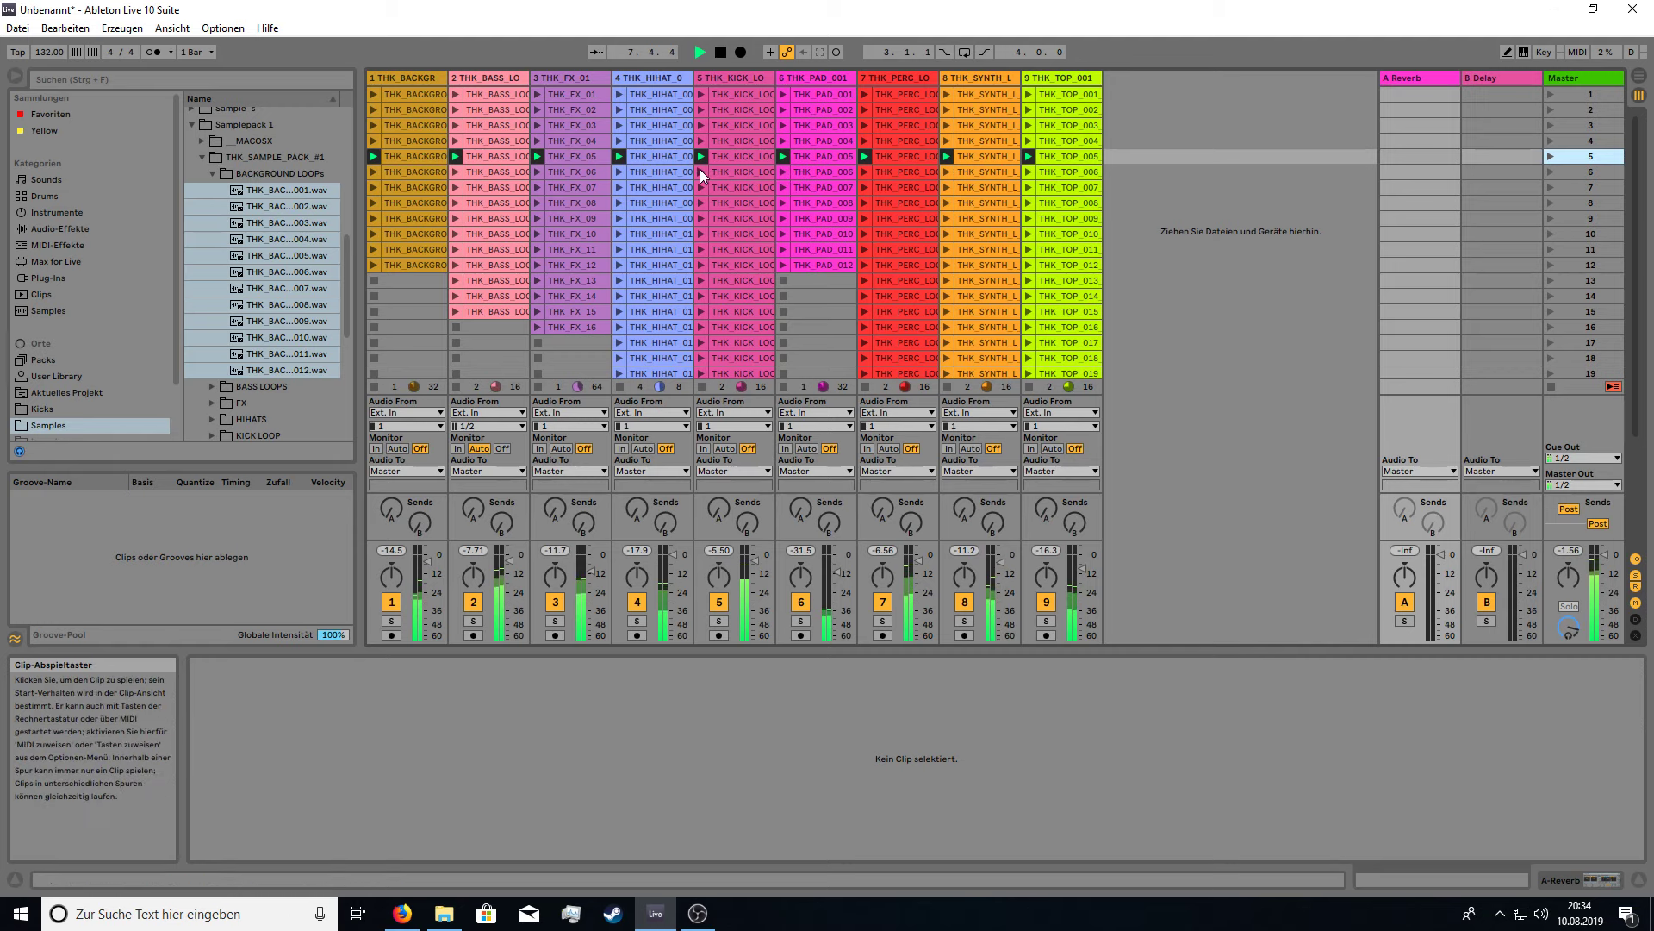
# Switch the percussion, hi-hat and FX tracks to their sixth clips, viewing the background and FX clips in between.
pyautogui.click(865, 171)
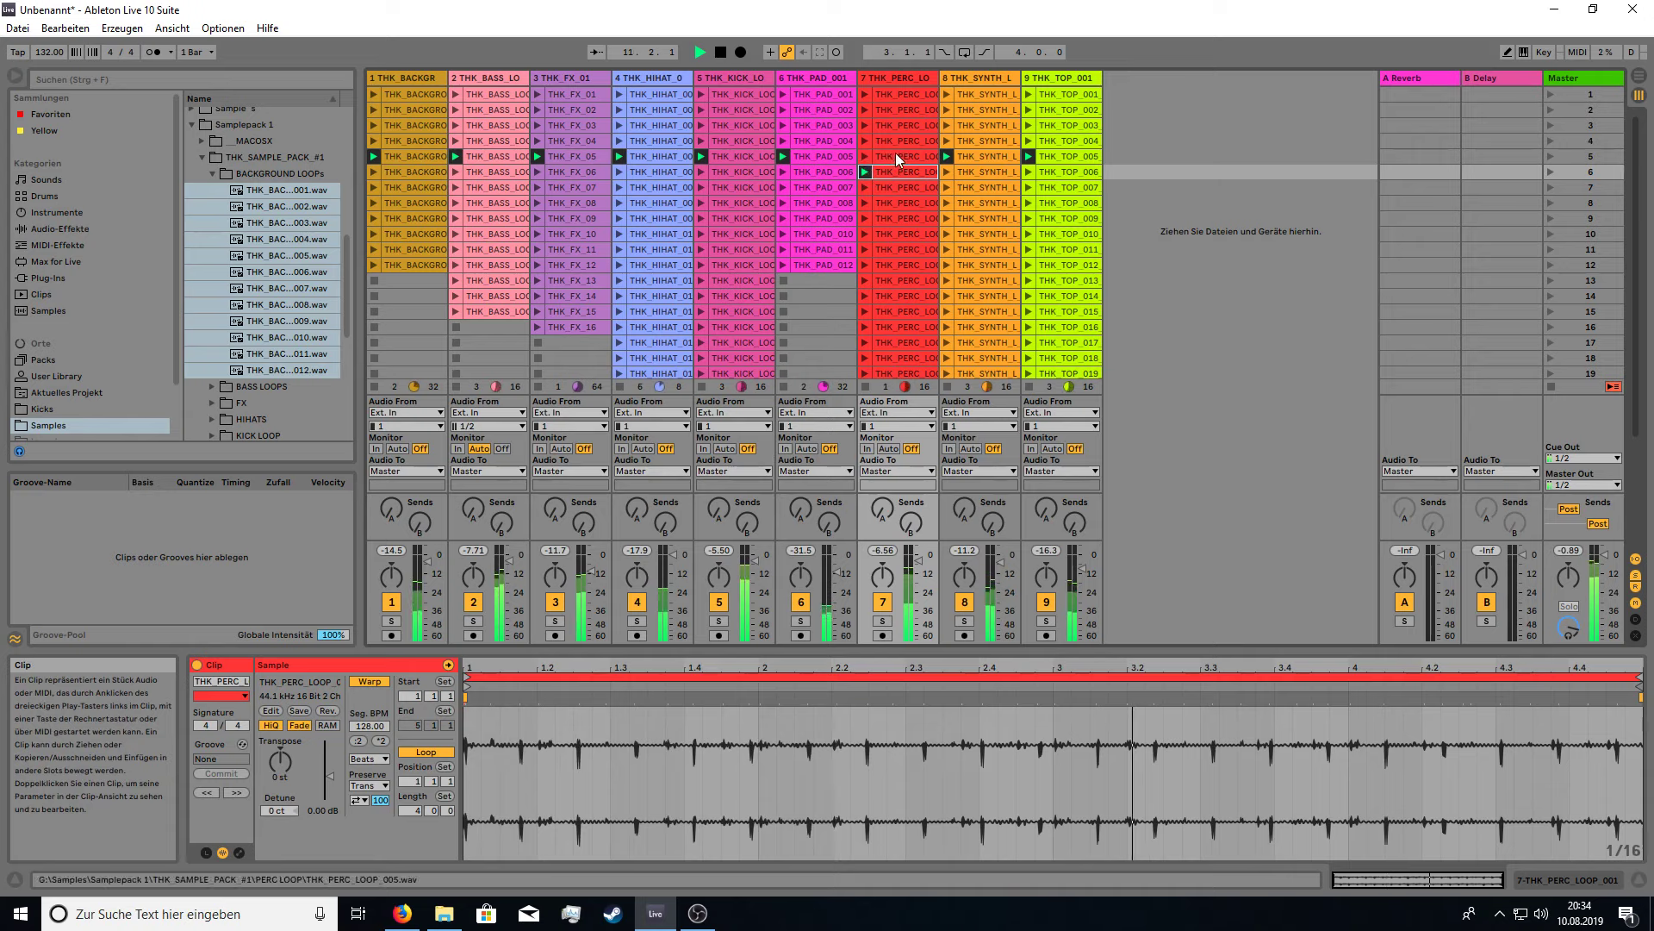
pyautogui.click(619, 171)
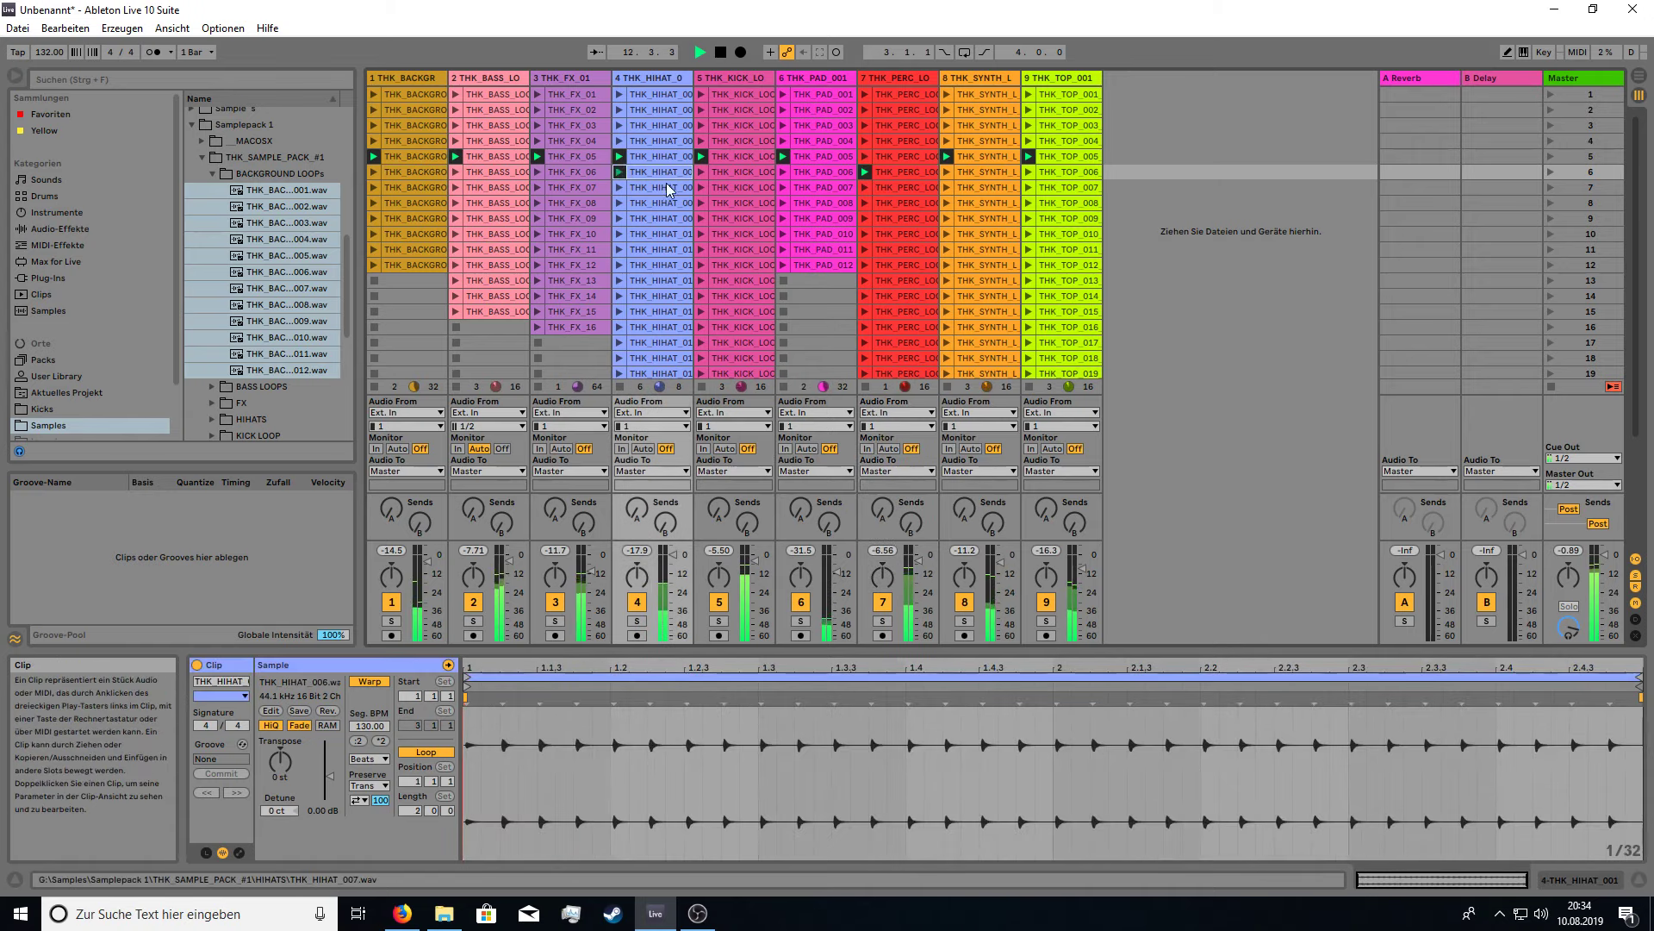
pyautogui.click(427, 156)
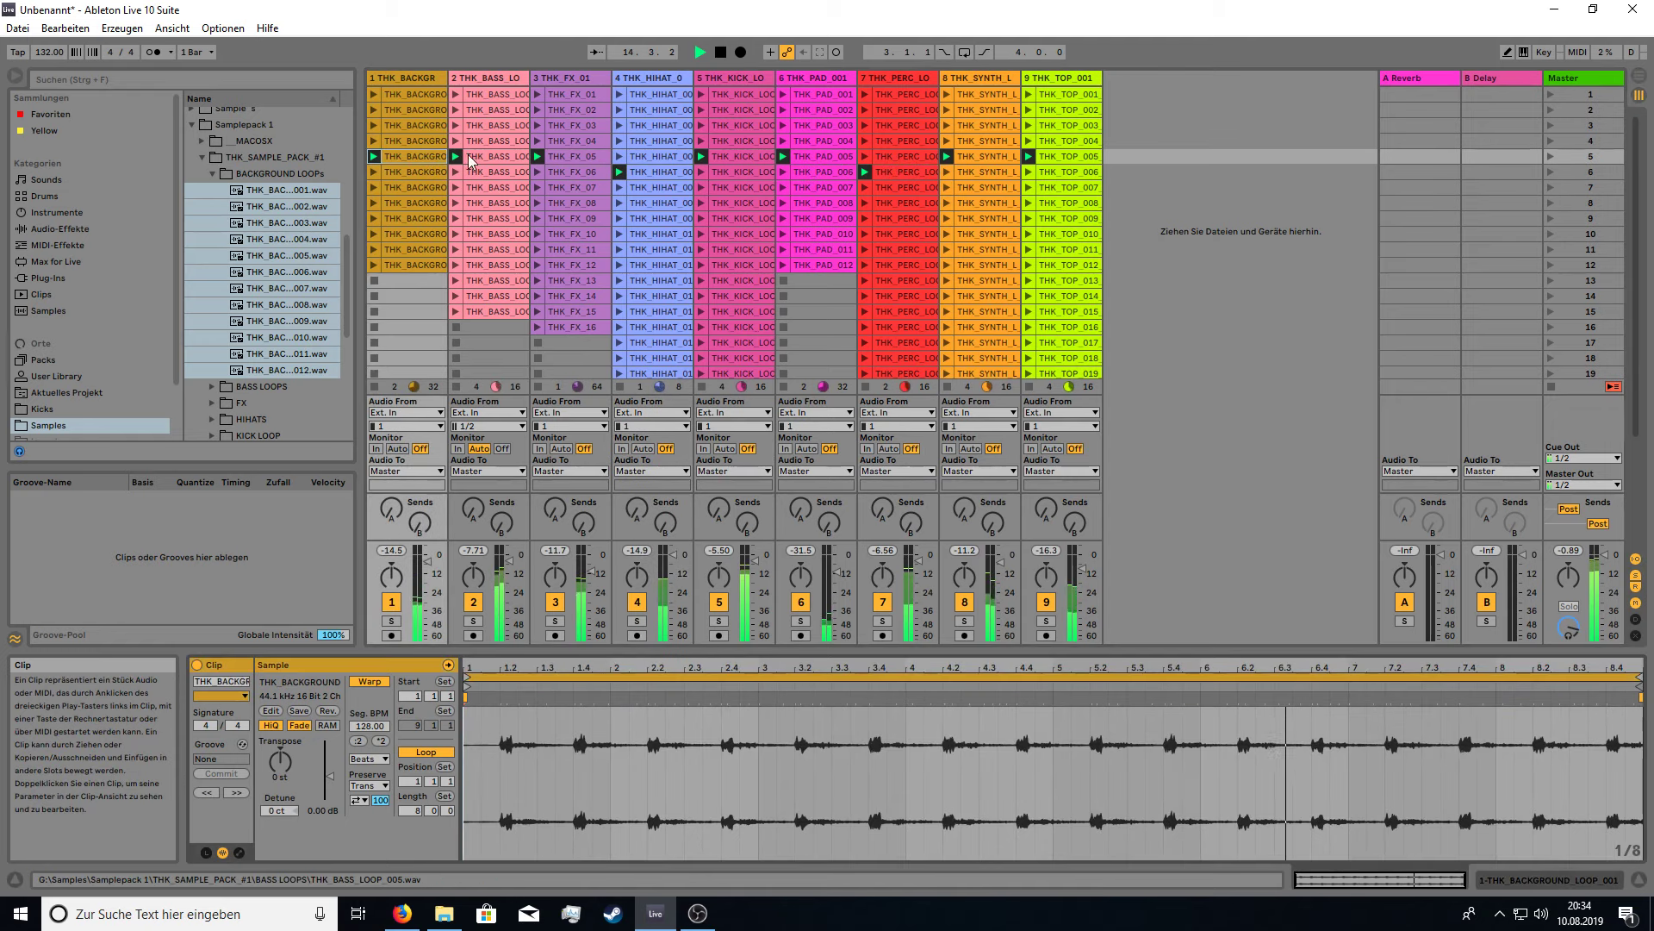
pyautogui.click(573, 159)
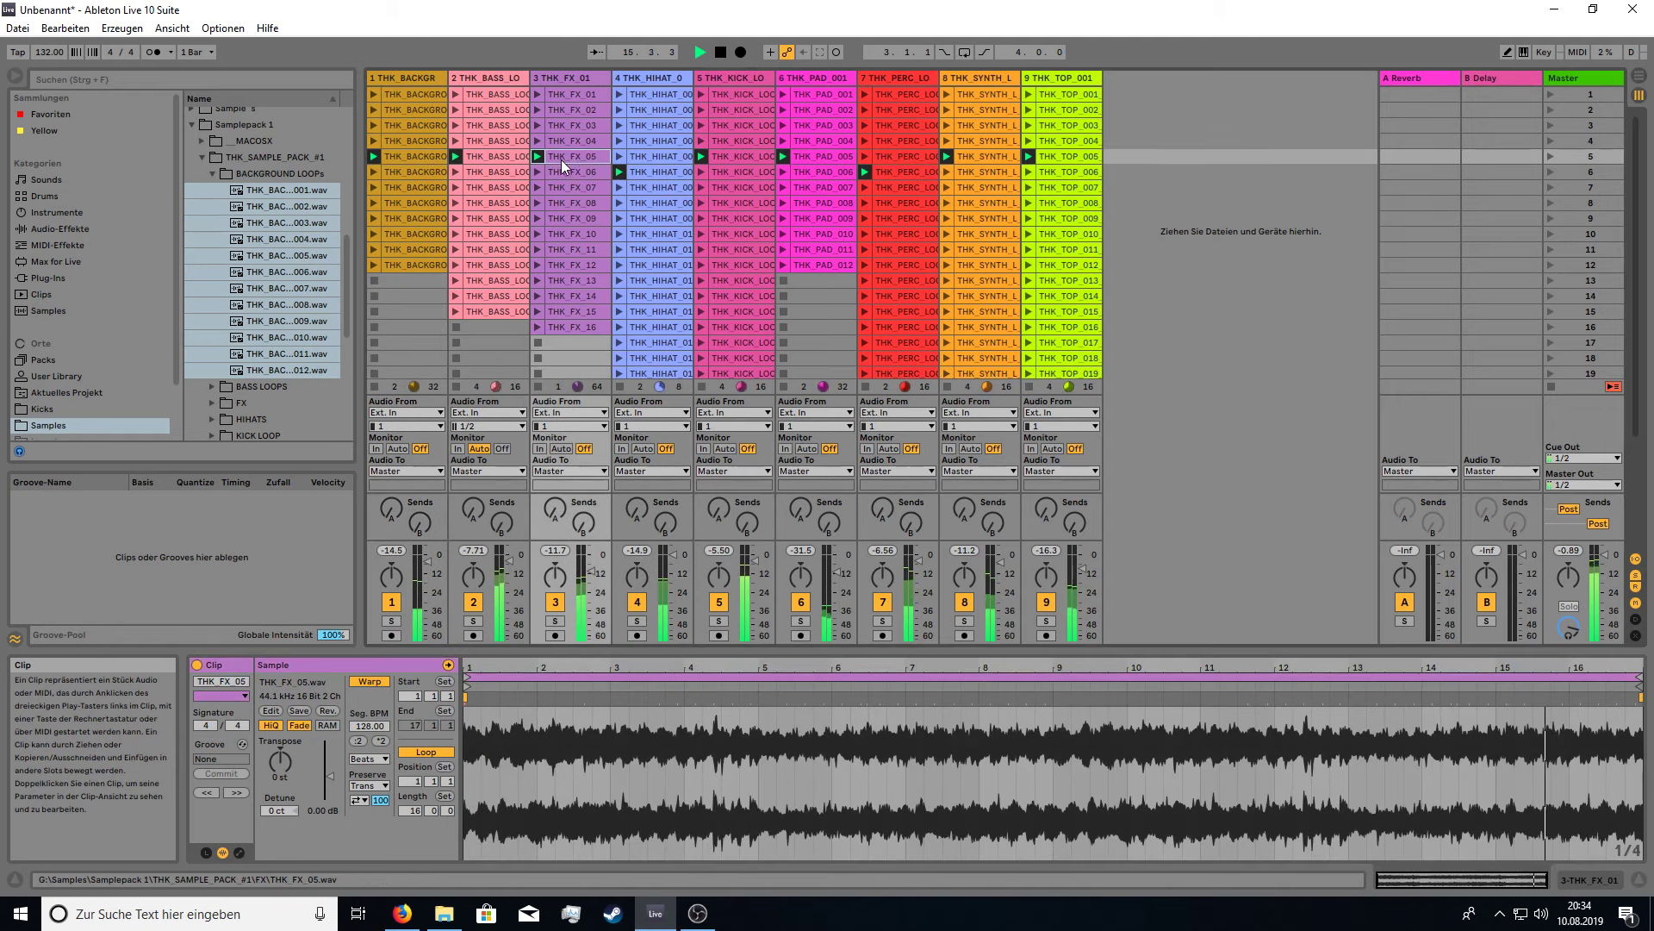
pyautogui.click(536, 172)
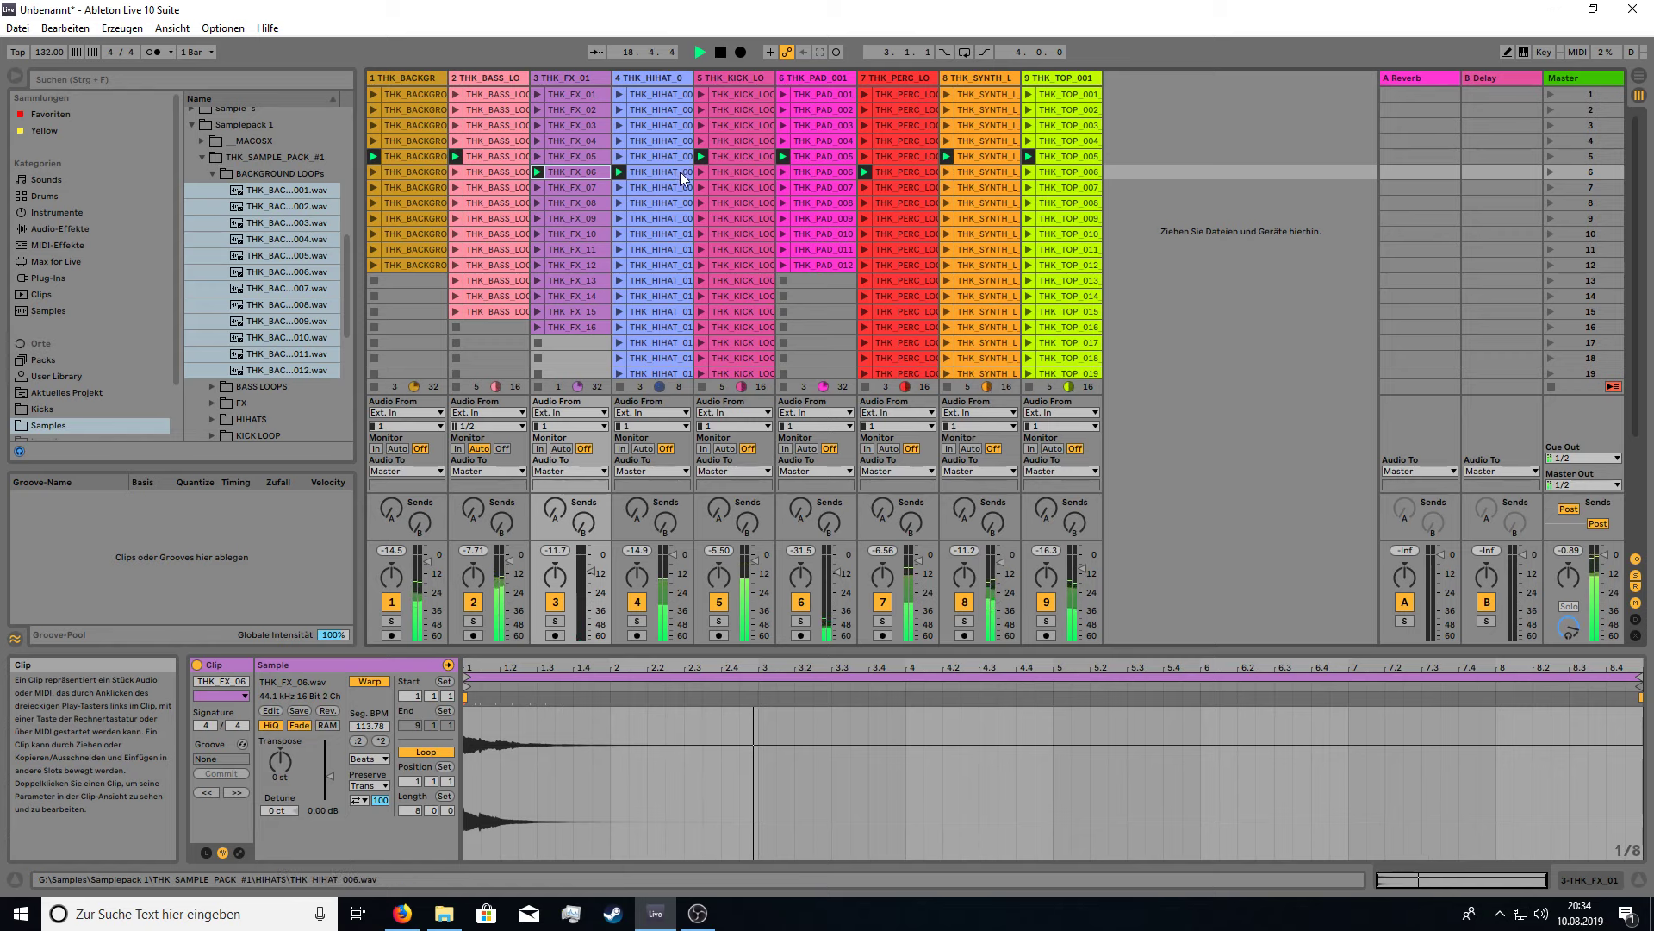
# Launch the sixth synth clip, and move all tracks through scene 6 to scene 7.
pyautogui.click(948, 172)
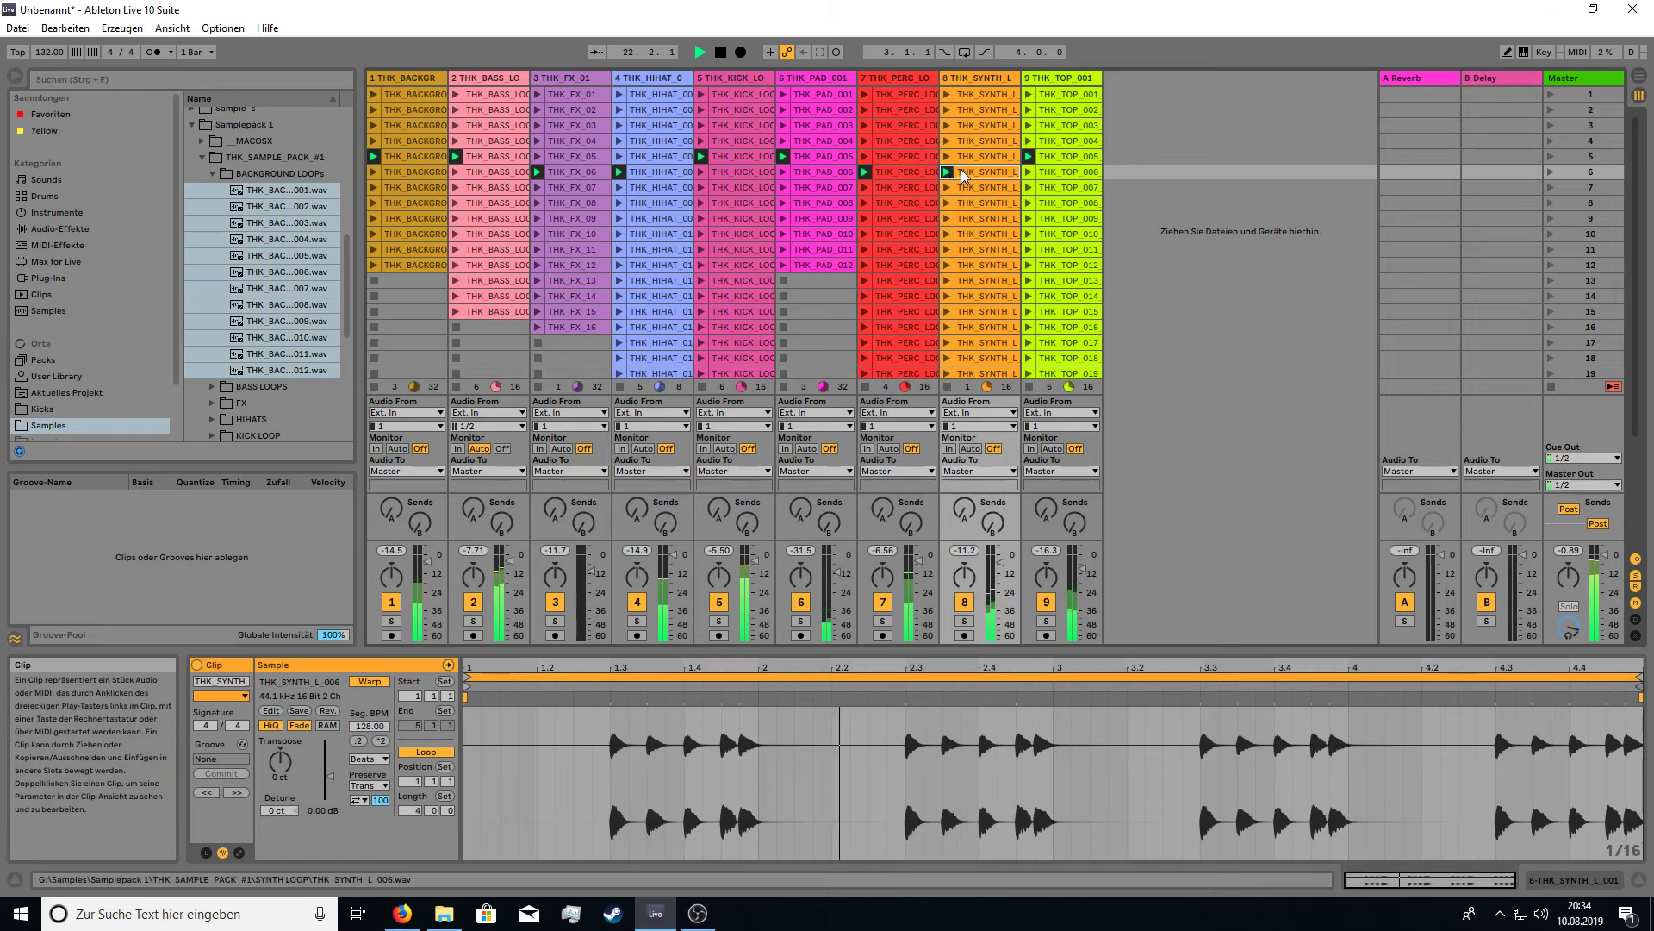
pyautogui.click(1552, 173)
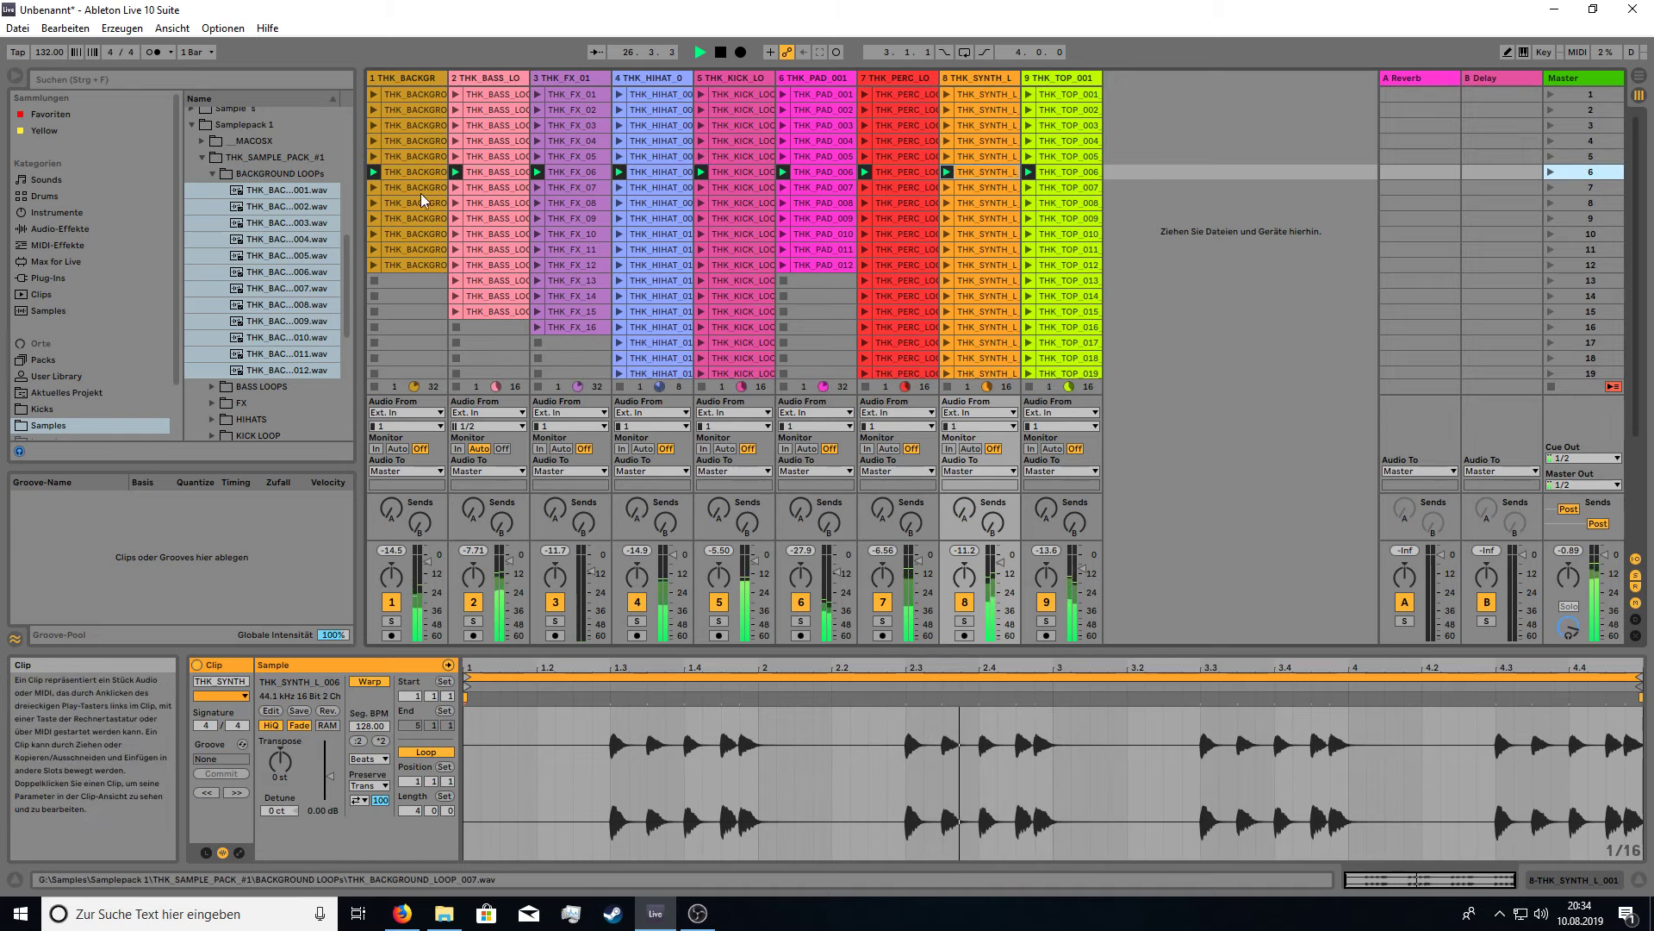
pyautogui.click(1550, 187)
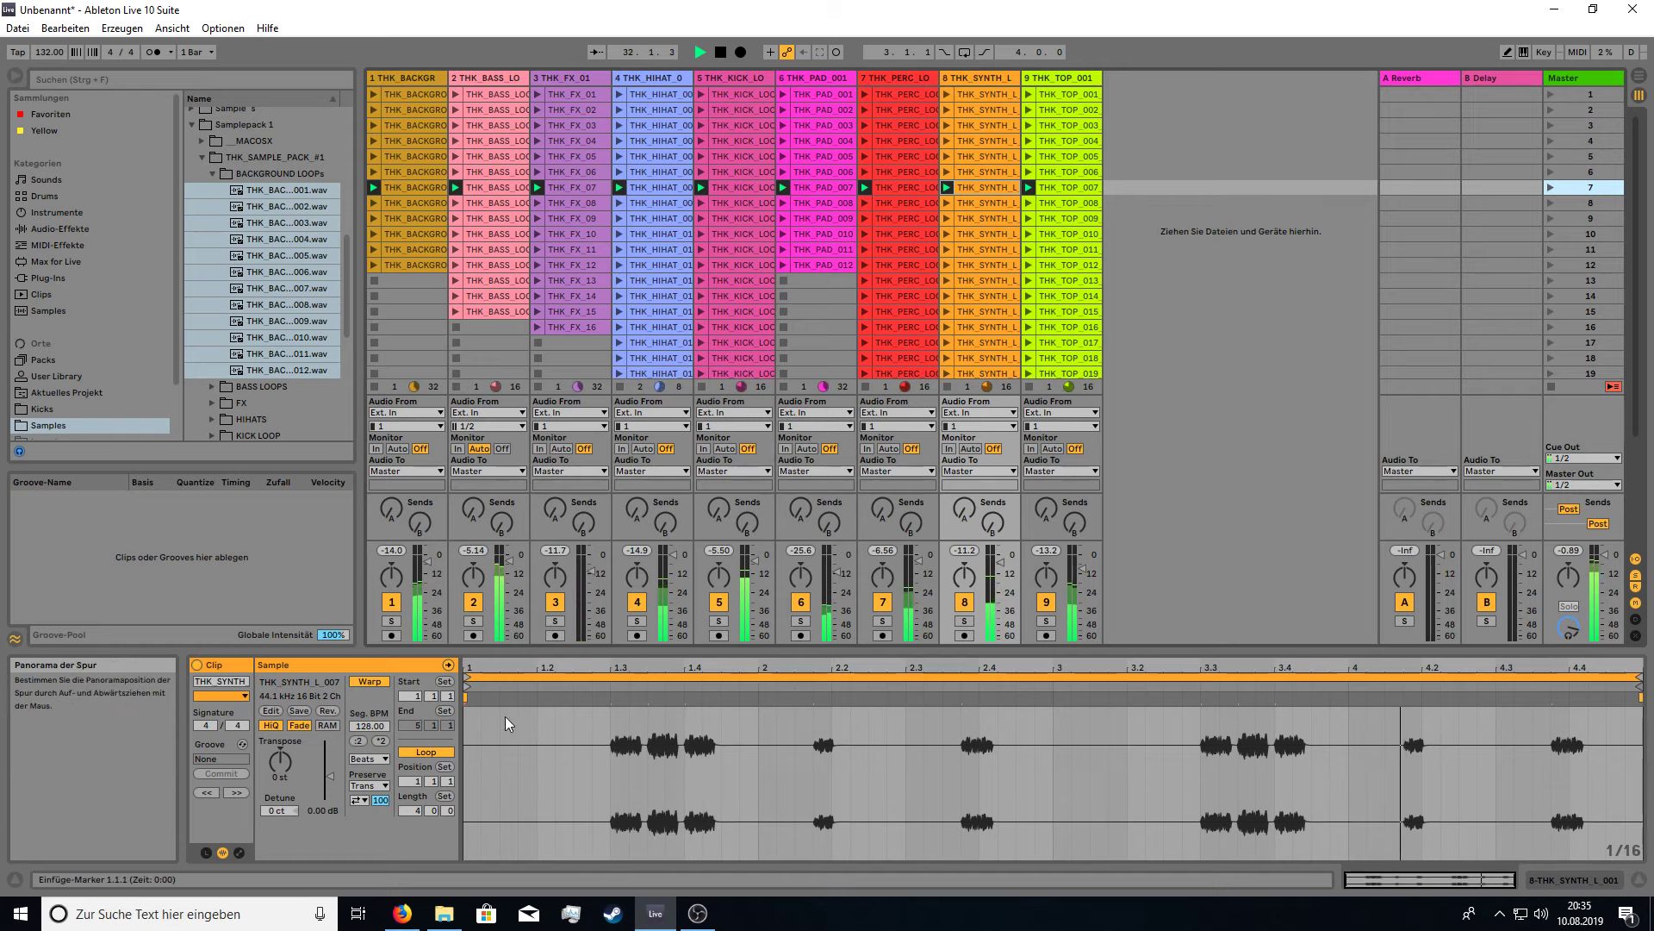
# Raise the seventh synth clip's gain to 5.00 dB and turn up the synth track's reverb send.
pyautogui.moveTo(330, 775); pyautogui.dragTo(330, 758)
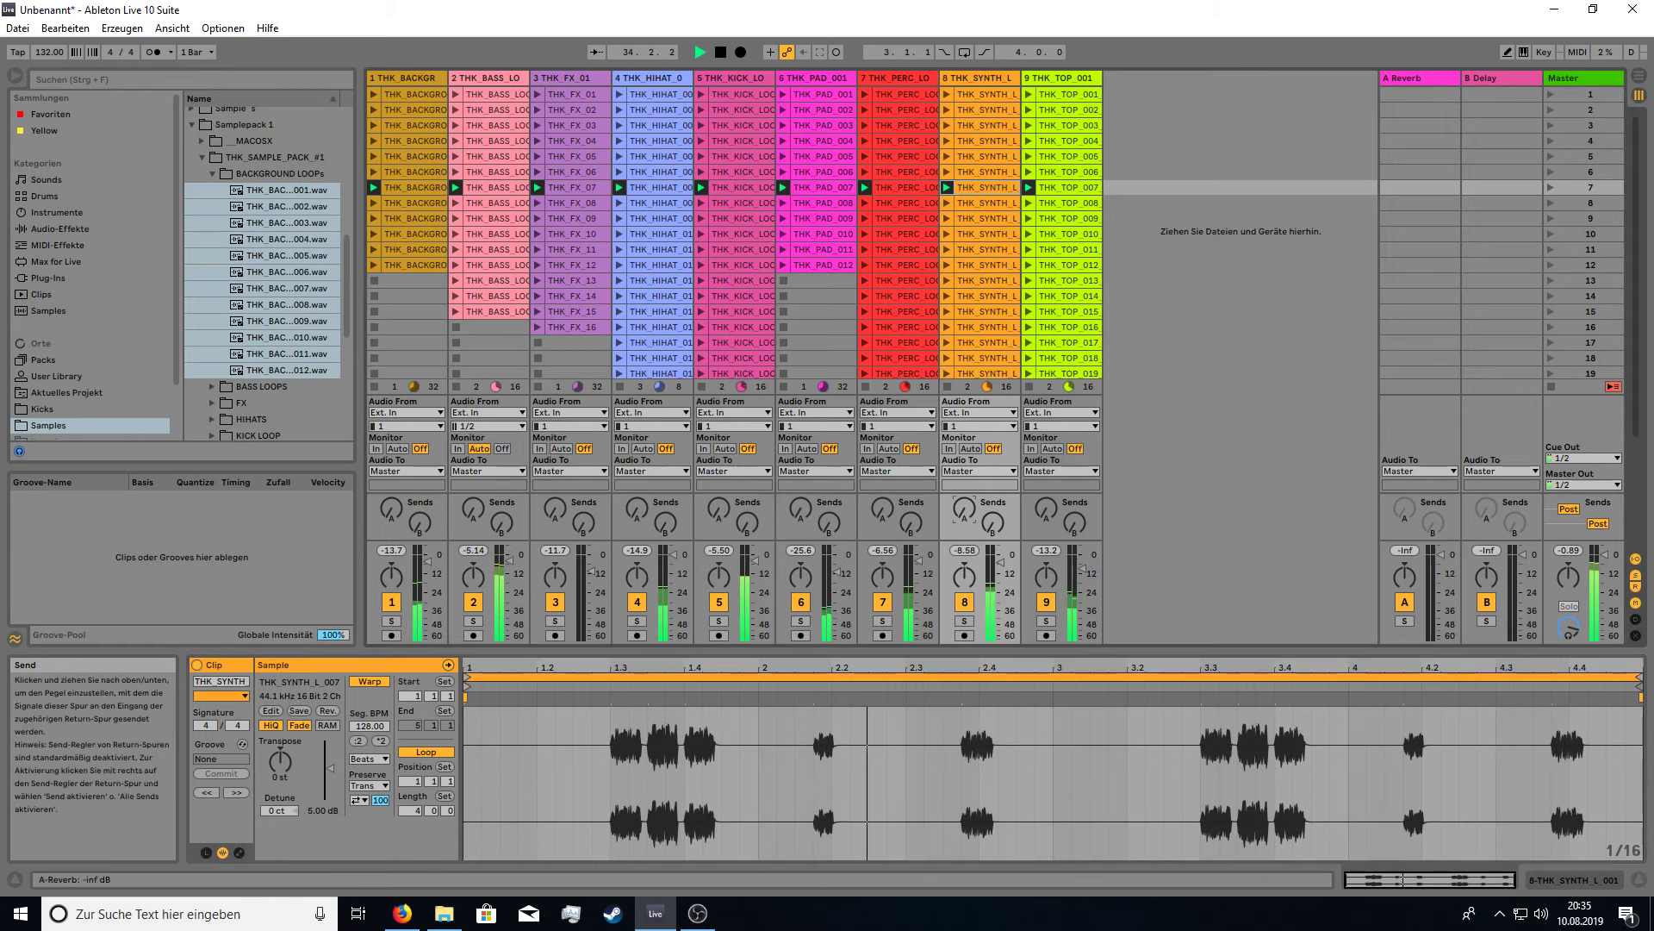
pyautogui.moveTo(964, 509); pyautogui.dragTo(964, 405)
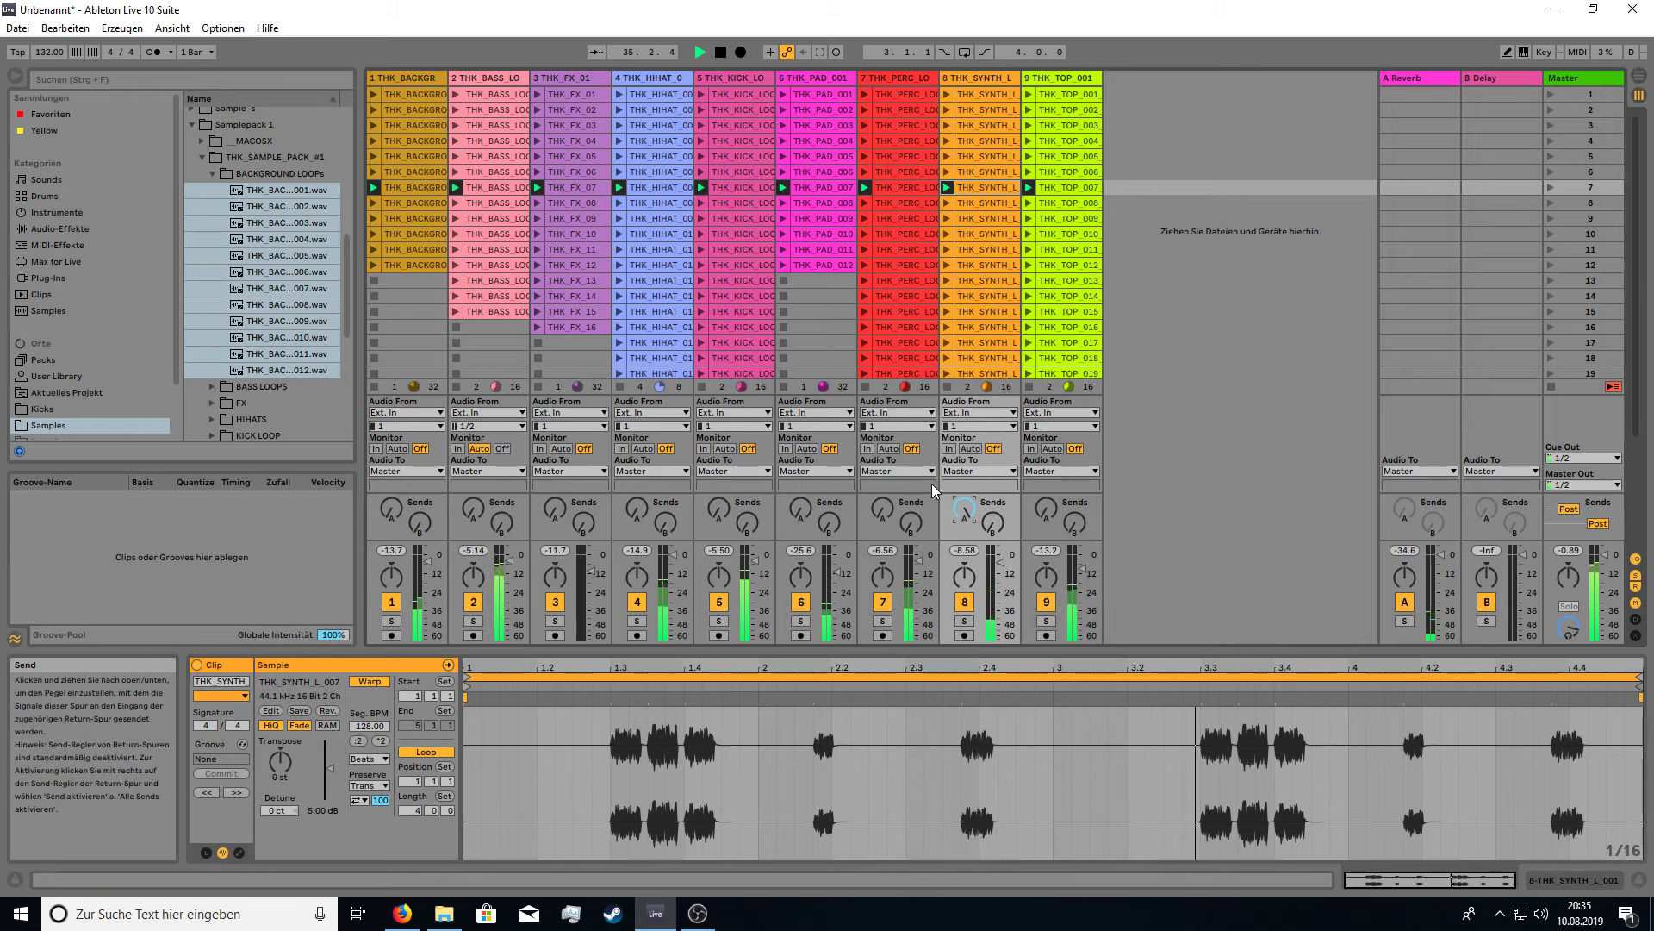
pyautogui.moveTo(966, 511); pyautogui.dragTo(966, 509)
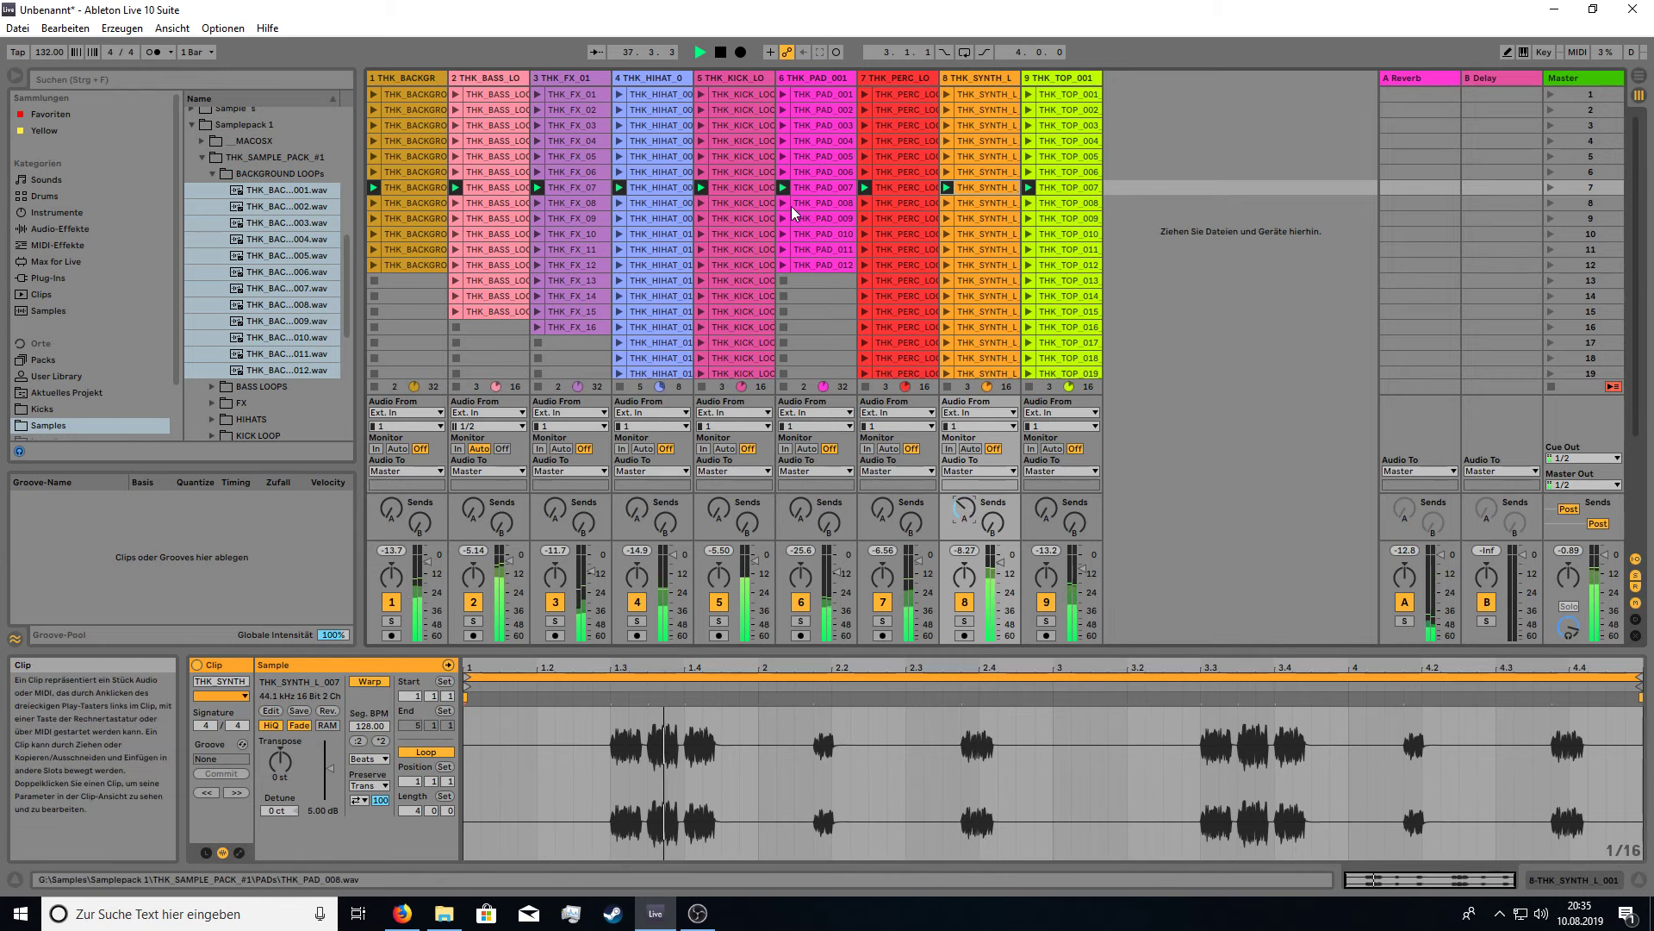
# Launch the eighth kick clip, and move all tracks through scene 8 to scene 9.
pyautogui.click(705, 201)
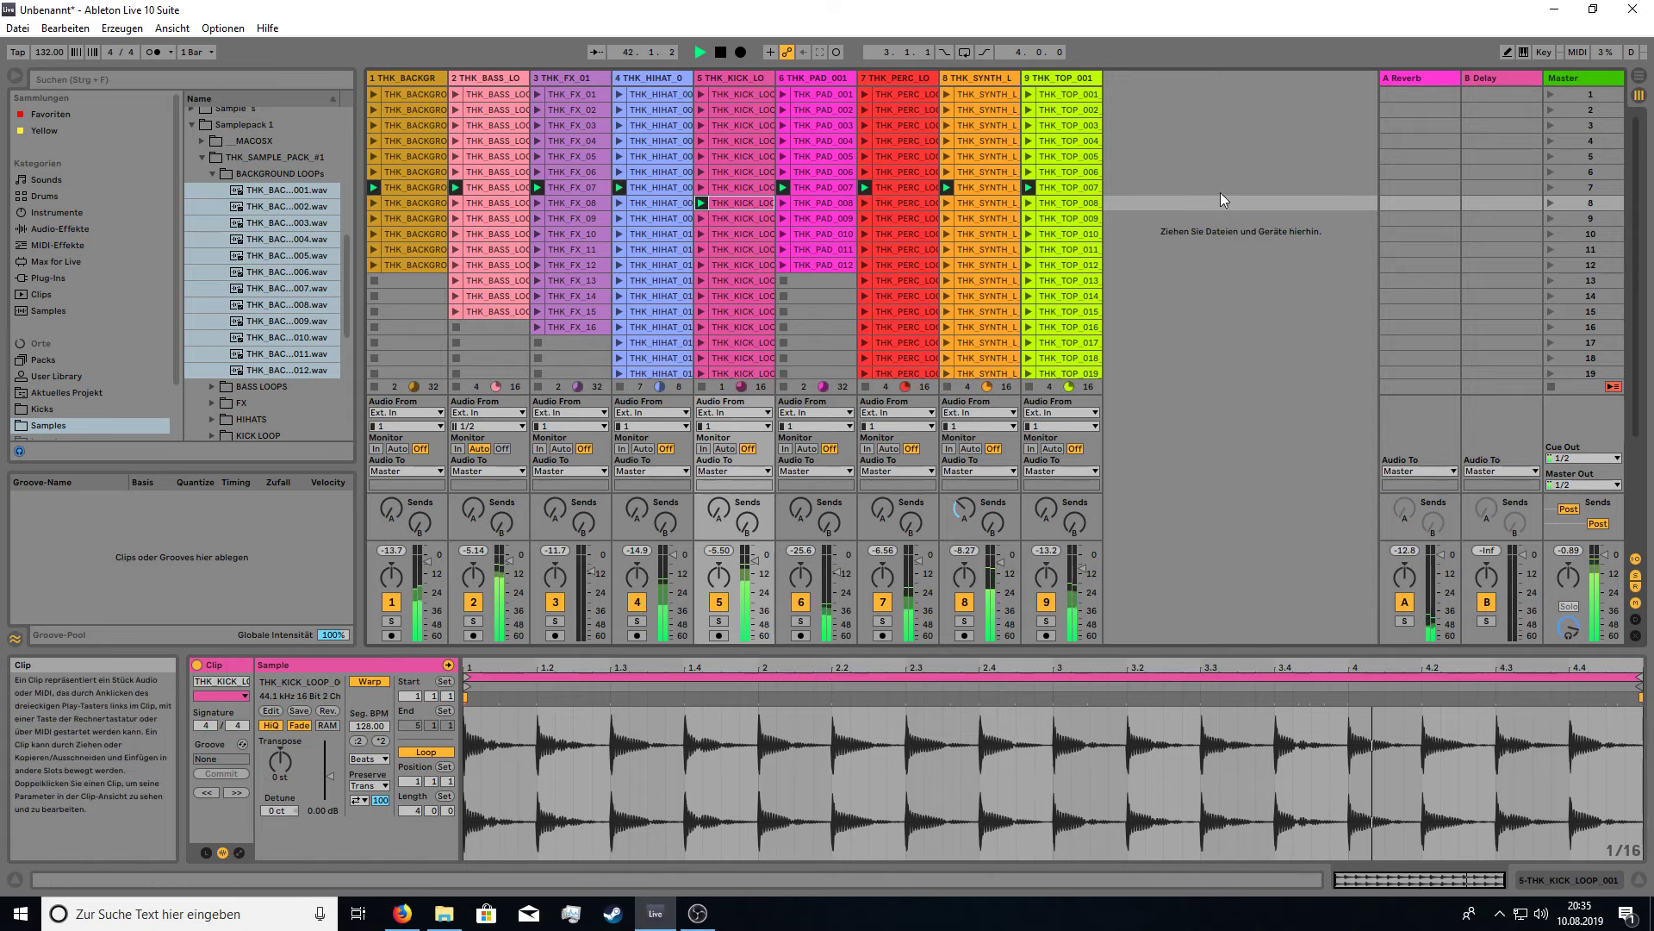
pyautogui.click(1548, 203)
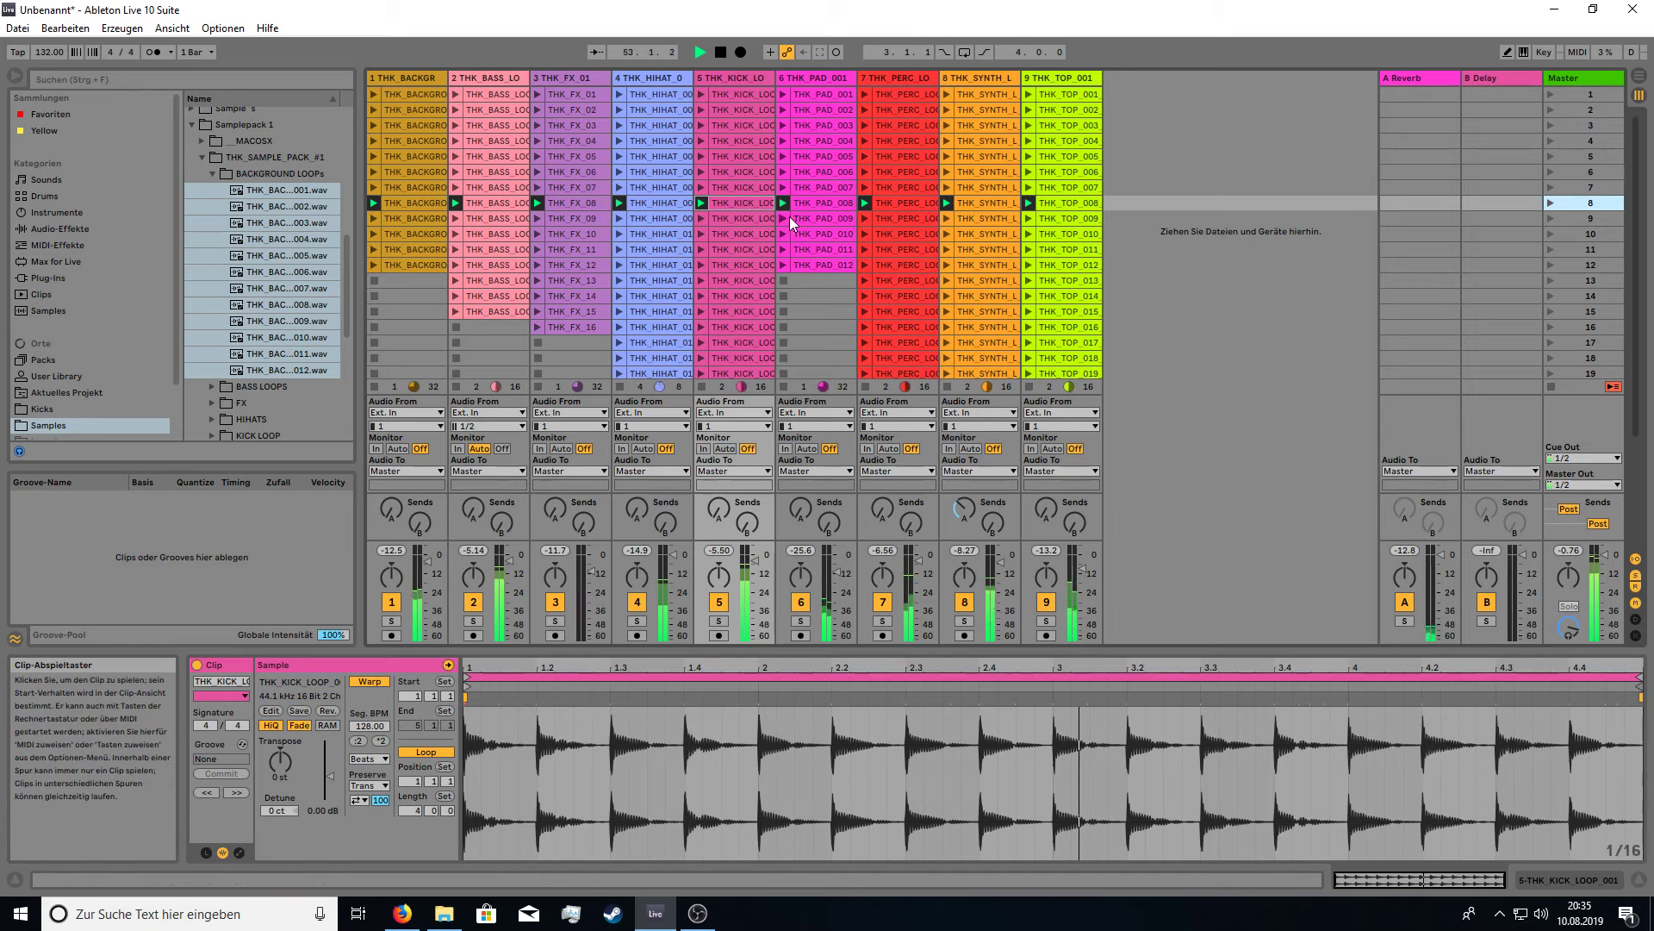
pyautogui.click(1550, 217)
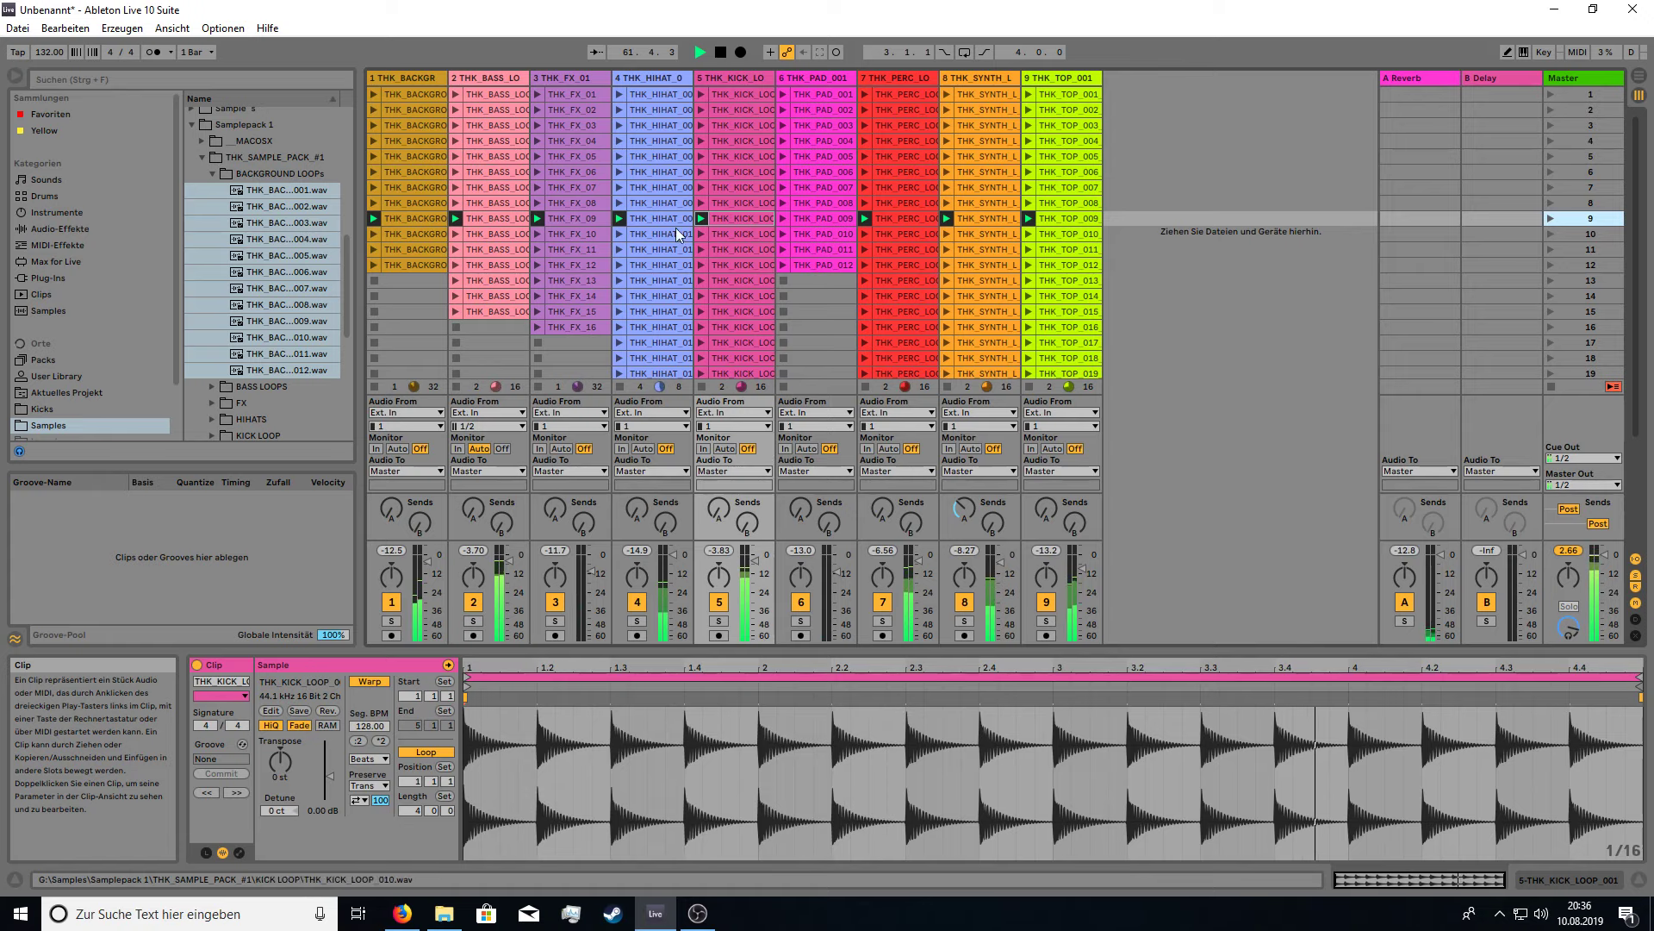
# Solo the background, bass, FX and hi-hat tracks one after another, and release the last solo.
pyautogui.click(389, 621)
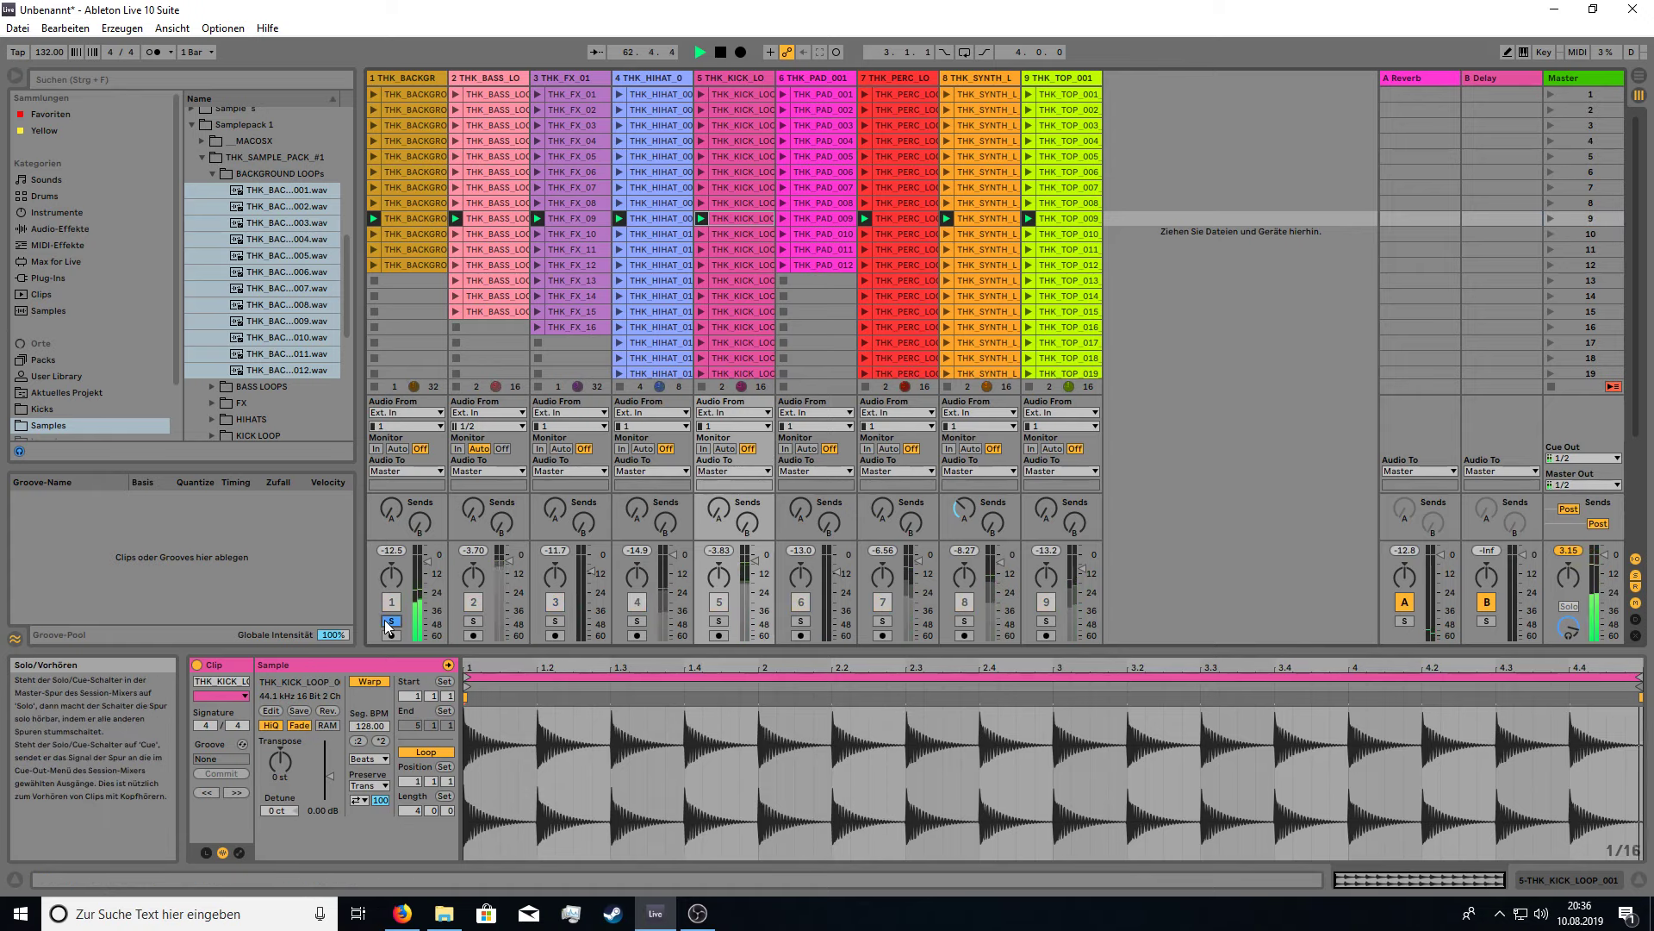
pyautogui.click(475, 621)
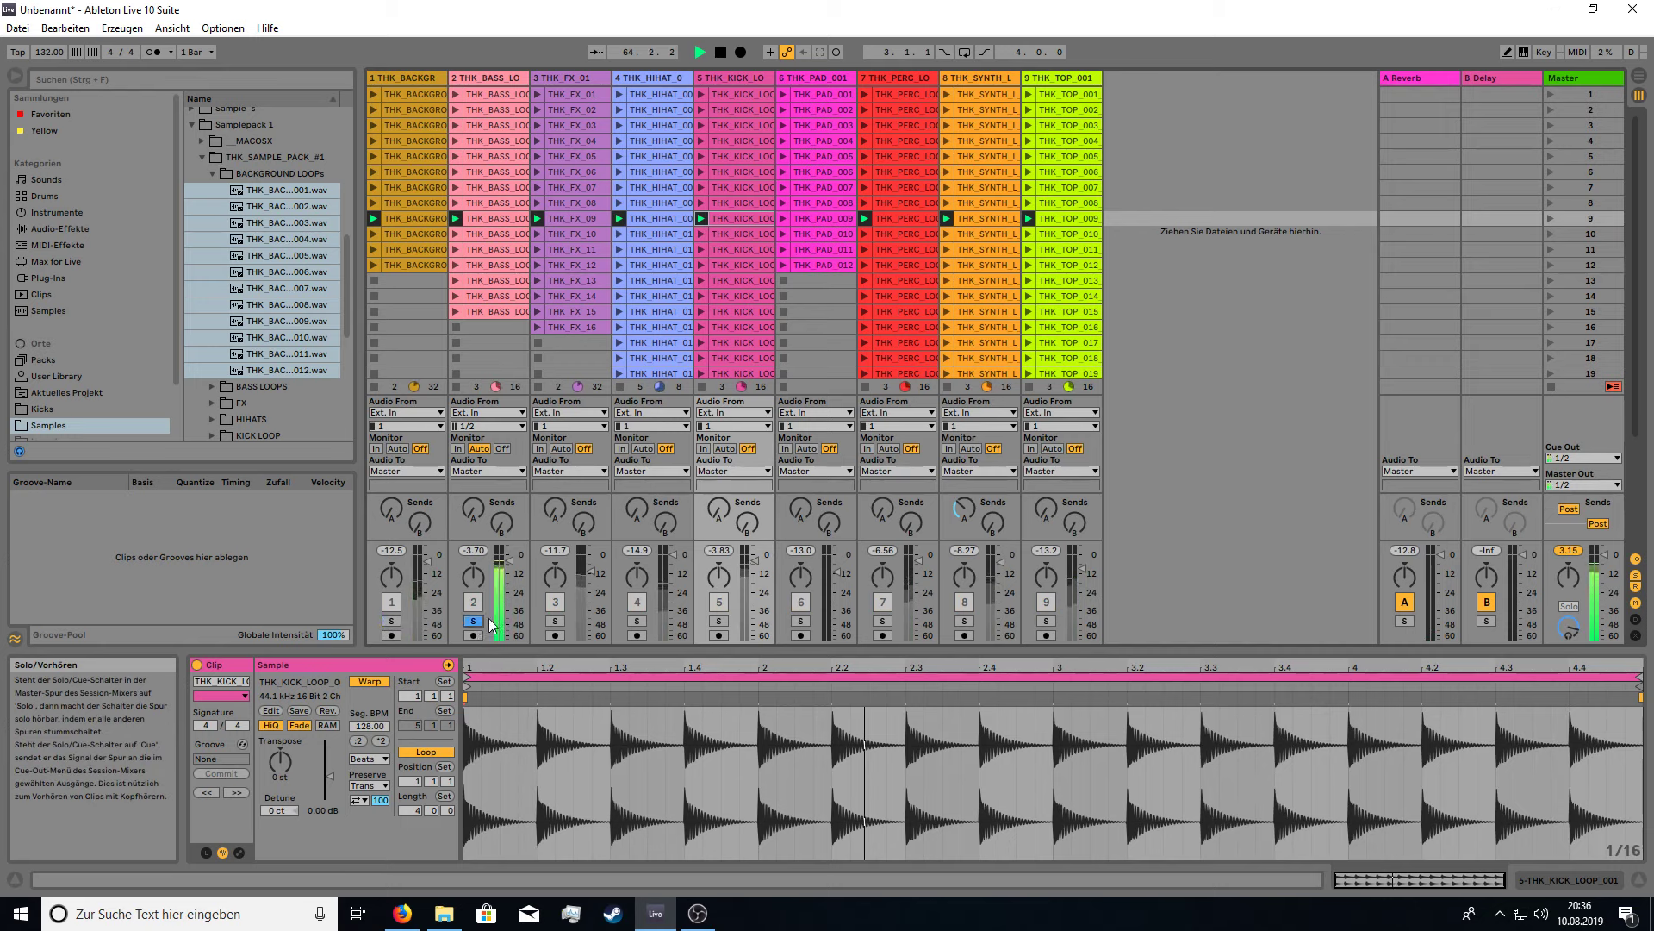
pyautogui.click(556, 621)
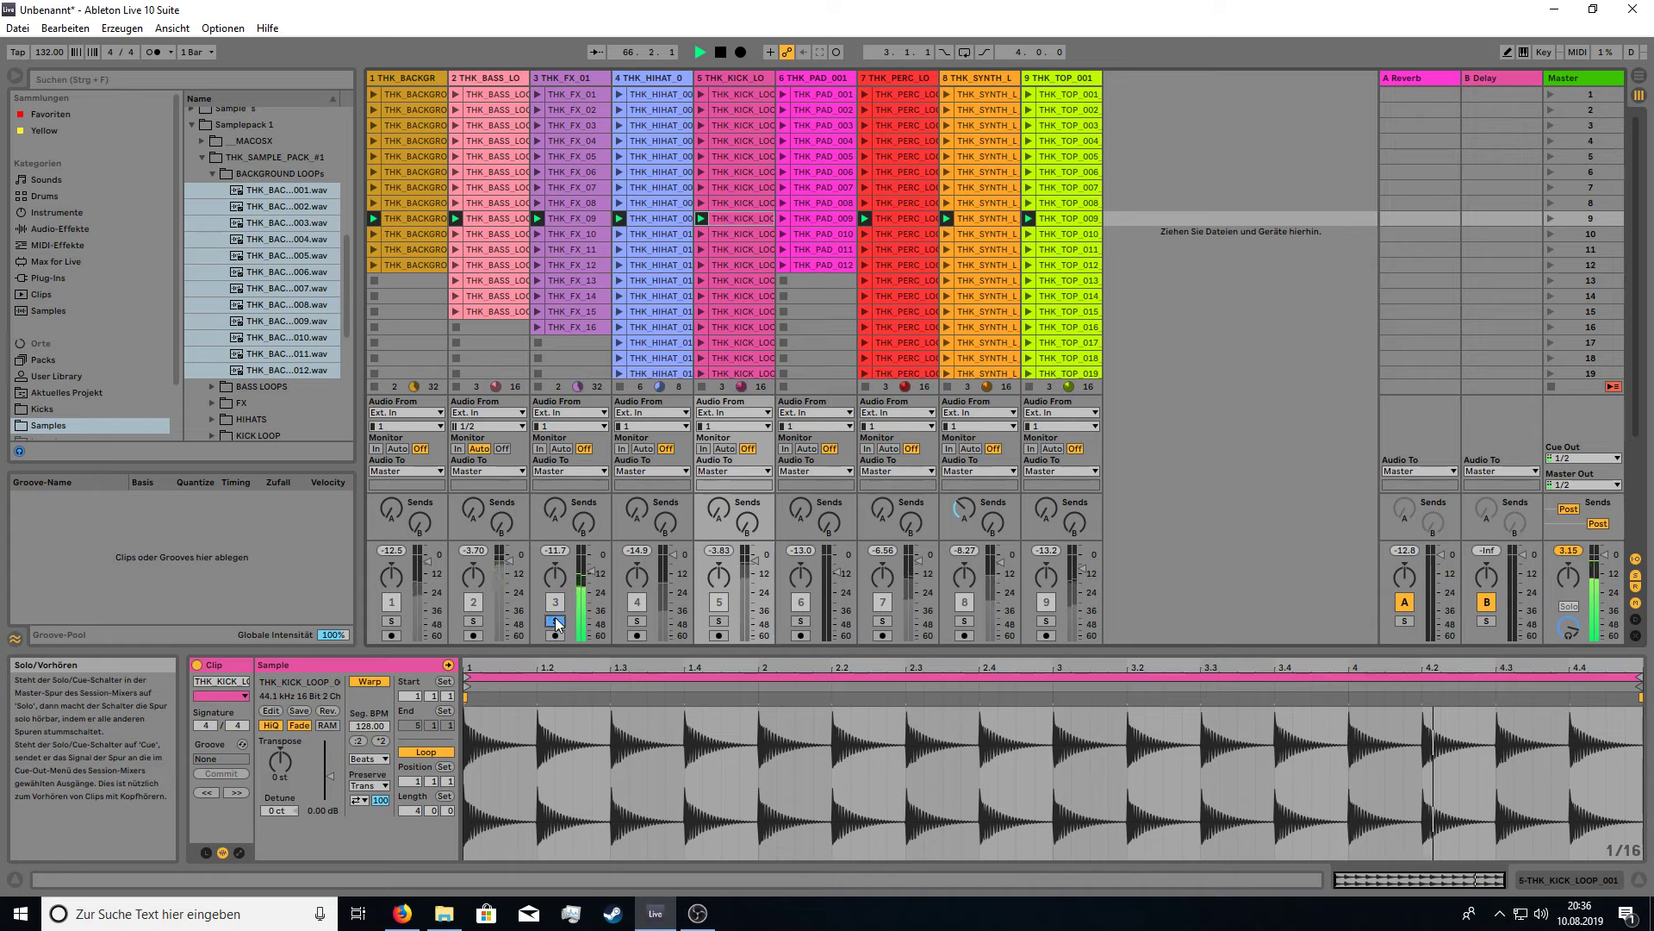
pyautogui.click(636, 623)
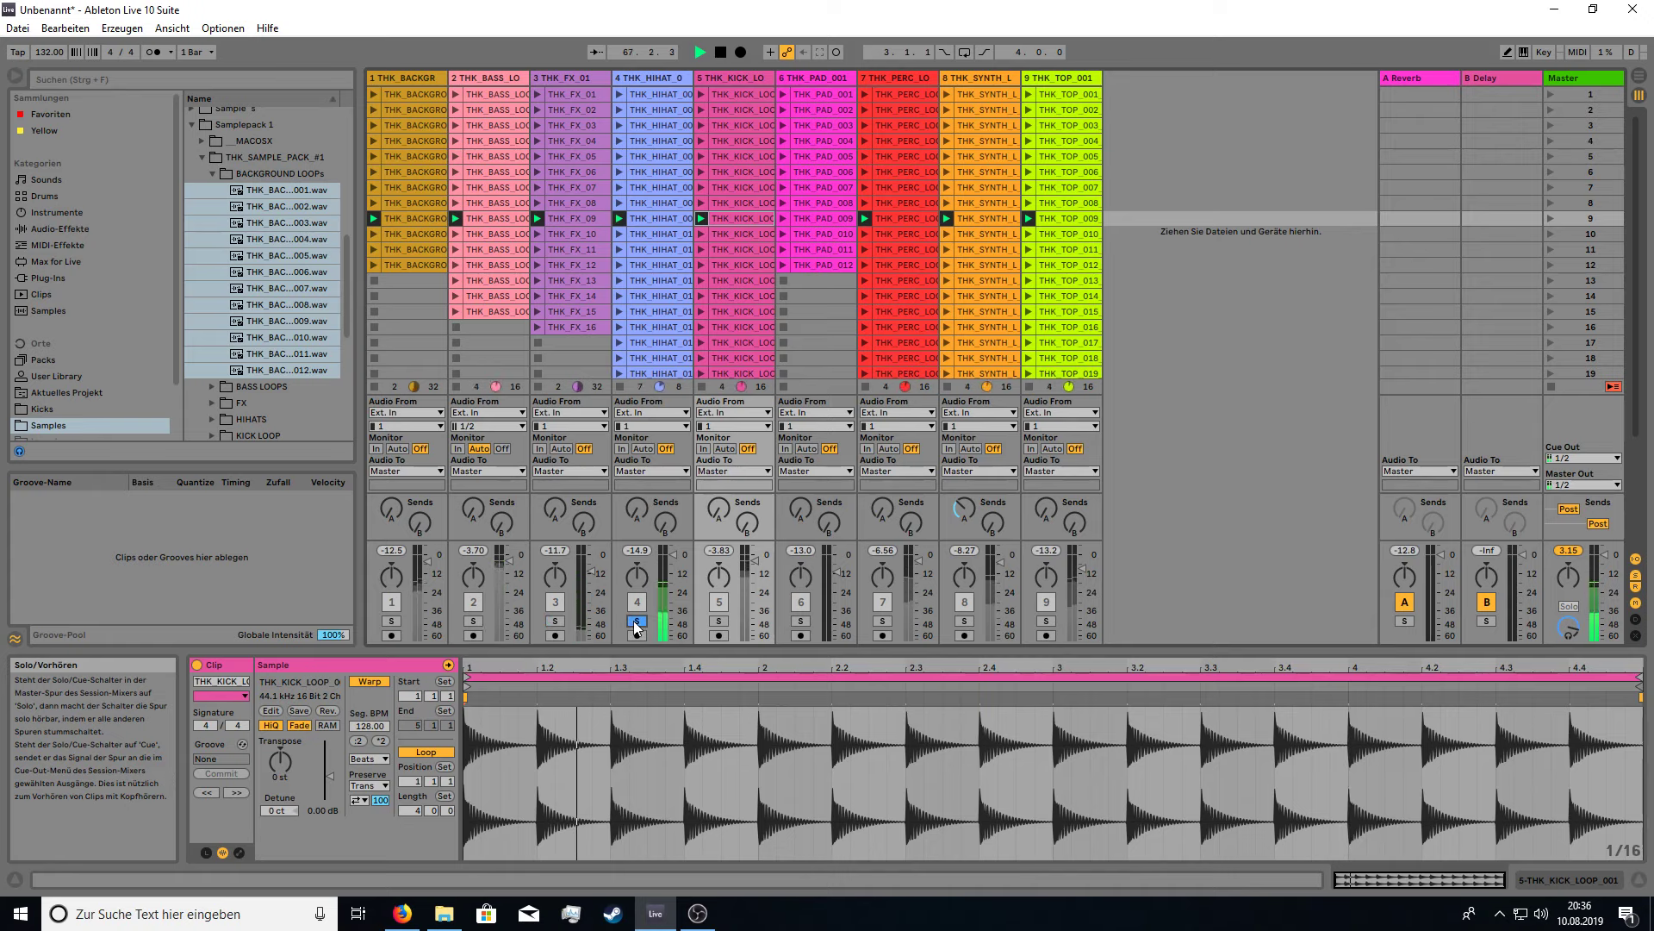
pyautogui.click(635, 622)
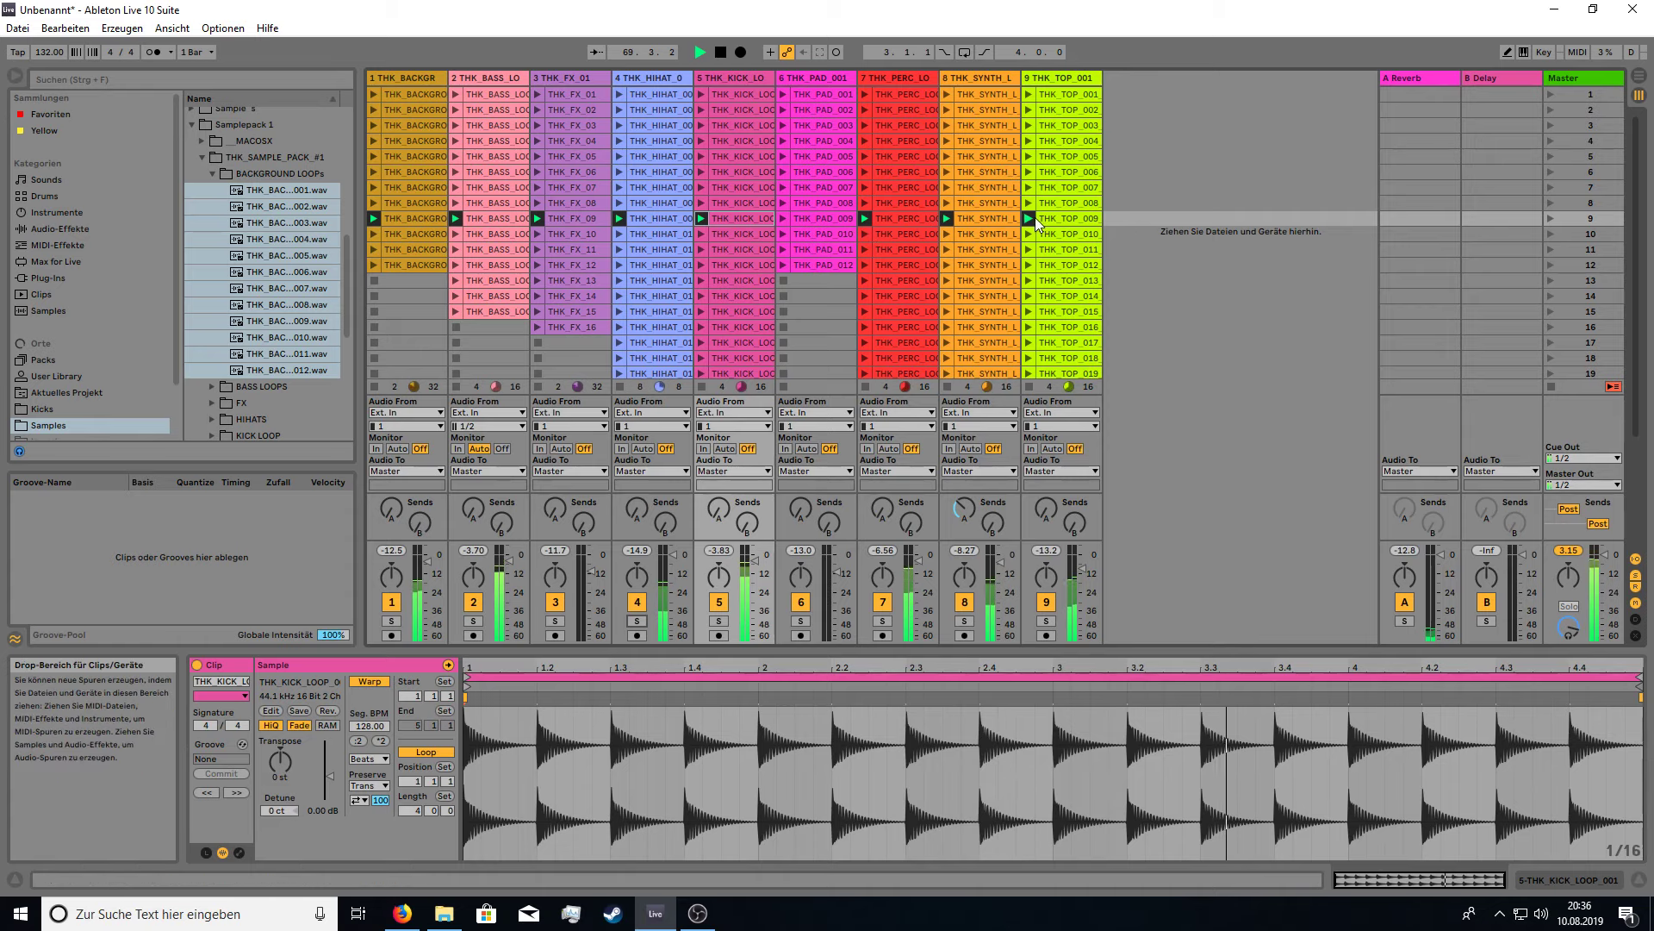
# View the tenth top clip, launch scene 10 on all tracks and clear the clip selection.
pyautogui.click(1069, 233)
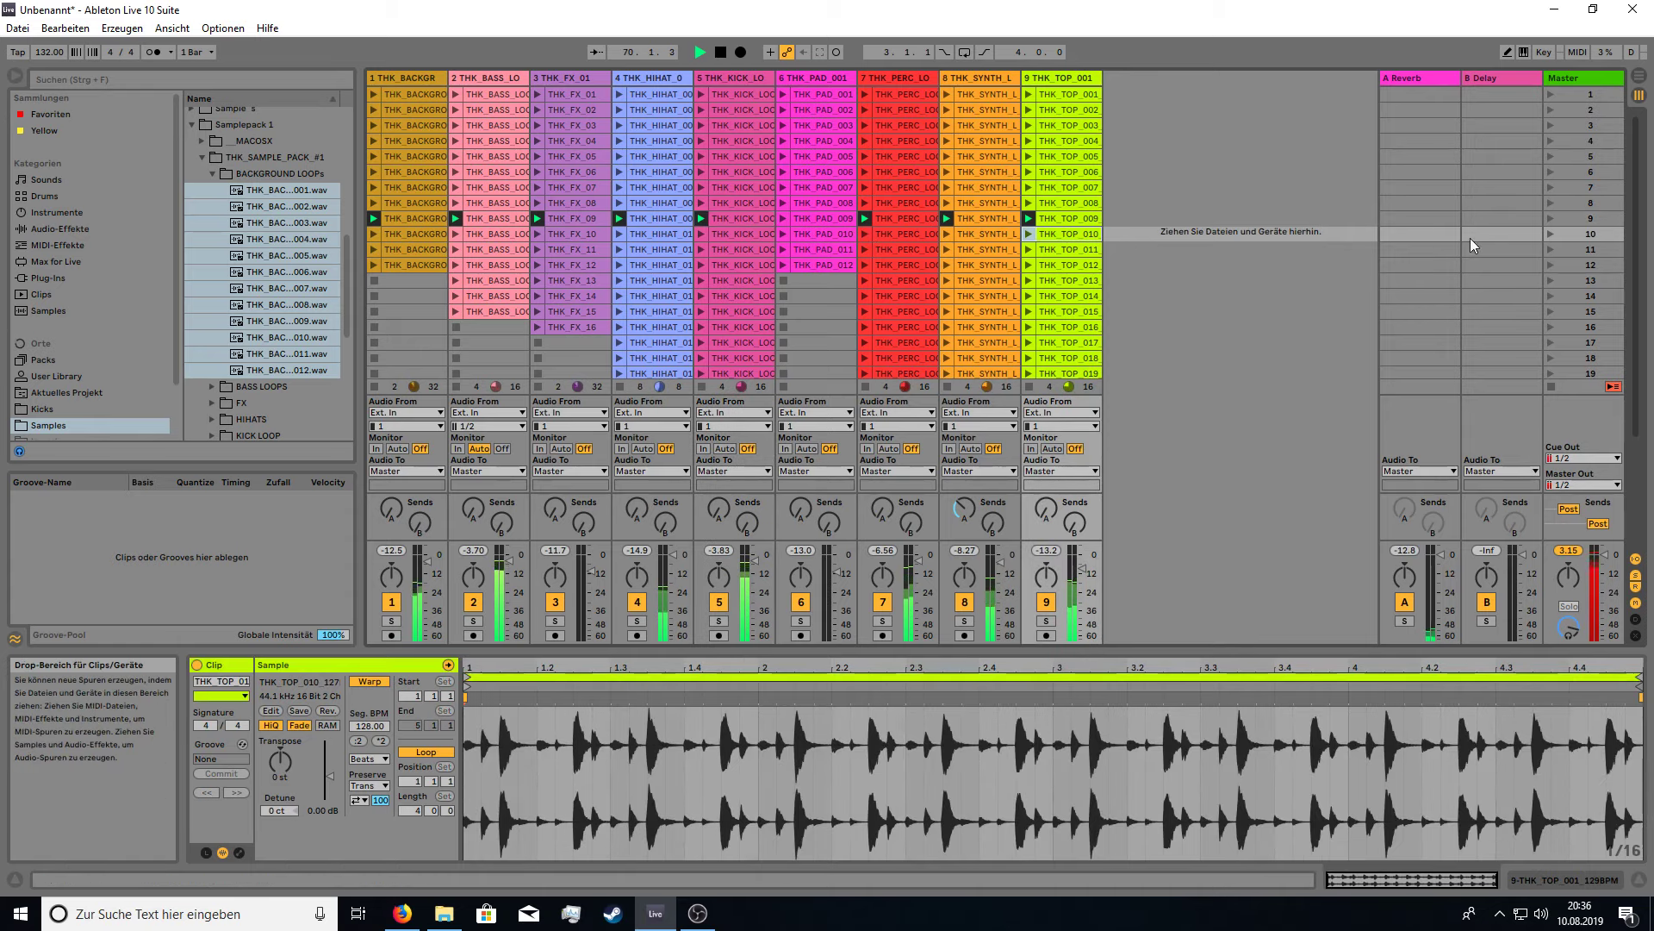
pyautogui.click(1550, 233)
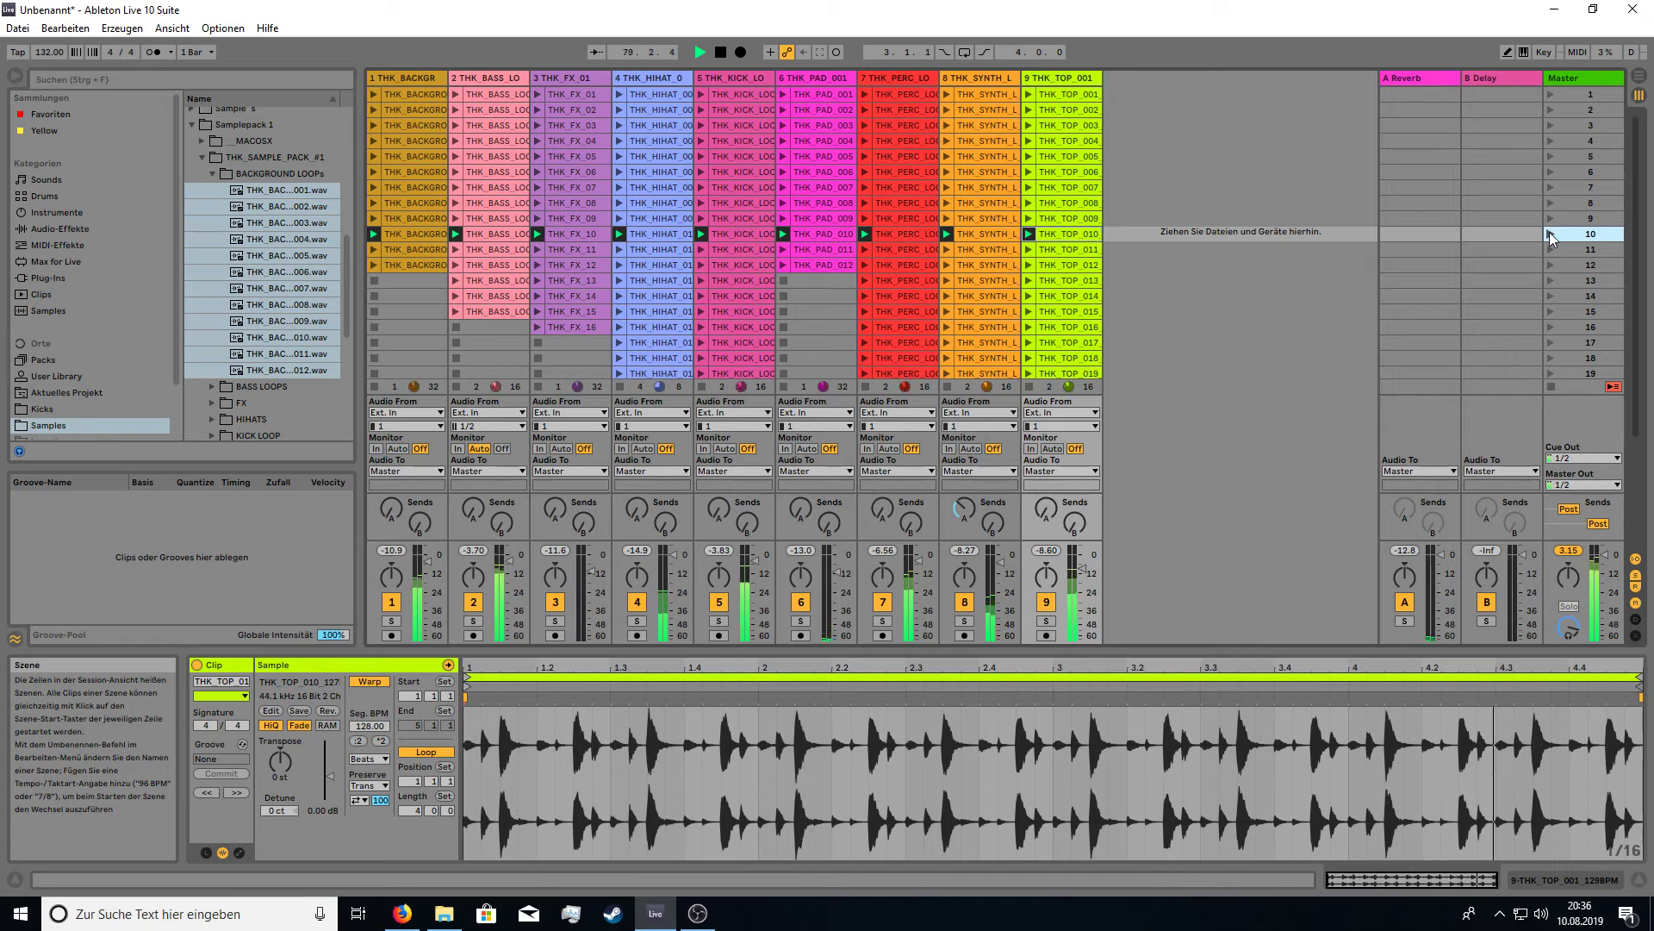
pyautogui.hotkey('alt', 'space')
pyautogui.click(1238, 237)
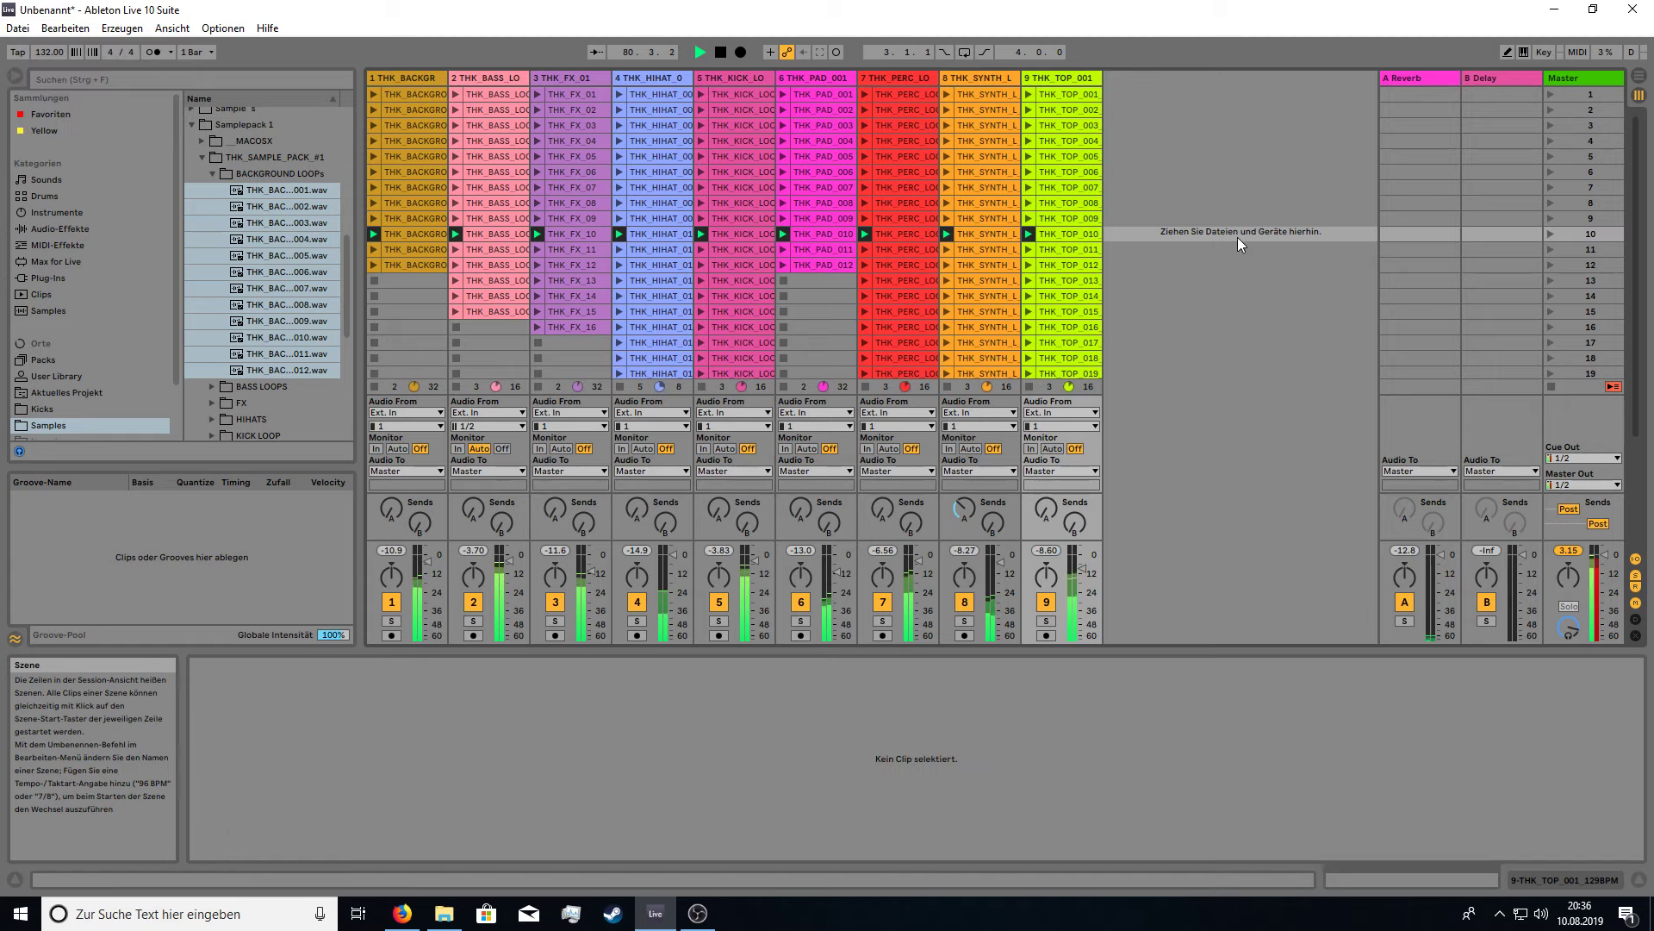
# Insert an audio track after the top loops track and widen it.
pyautogui.rightClick(1140, 75)
pyautogui.click(1155, 82)
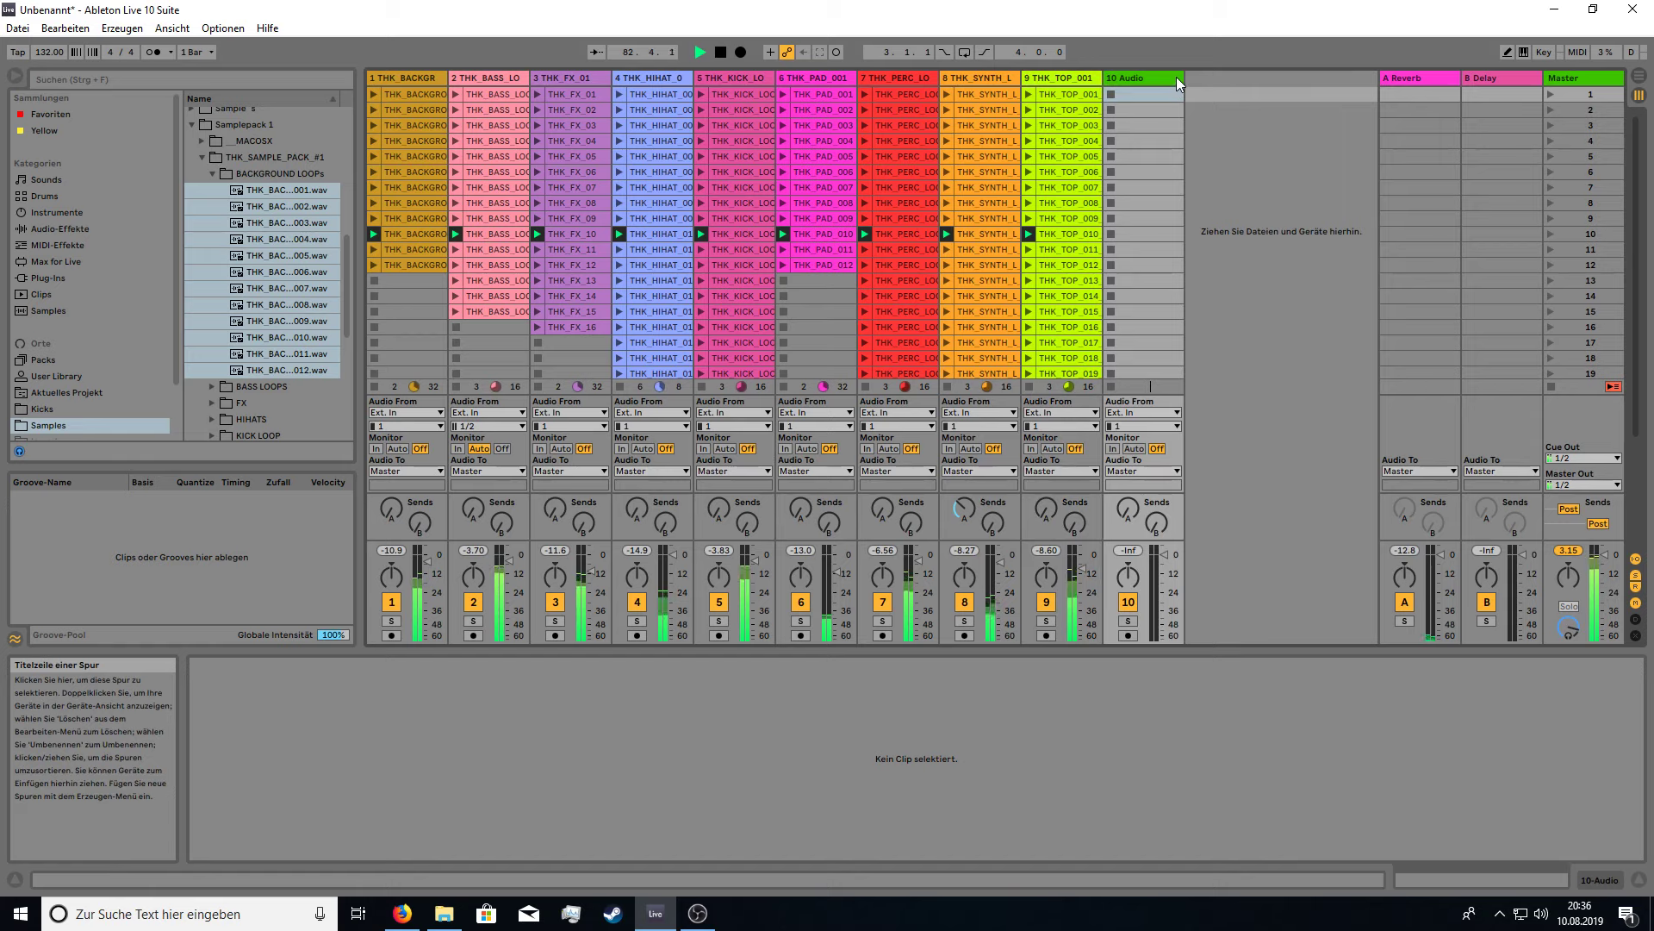
pyautogui.moveTo(1184, 78); pyautogui.dragTo(1332, 78)
# Rename the new audio track to Hotdeal1.
pyautogui.click(1213, 94)
pyautogui.rightClick(1210, 85)
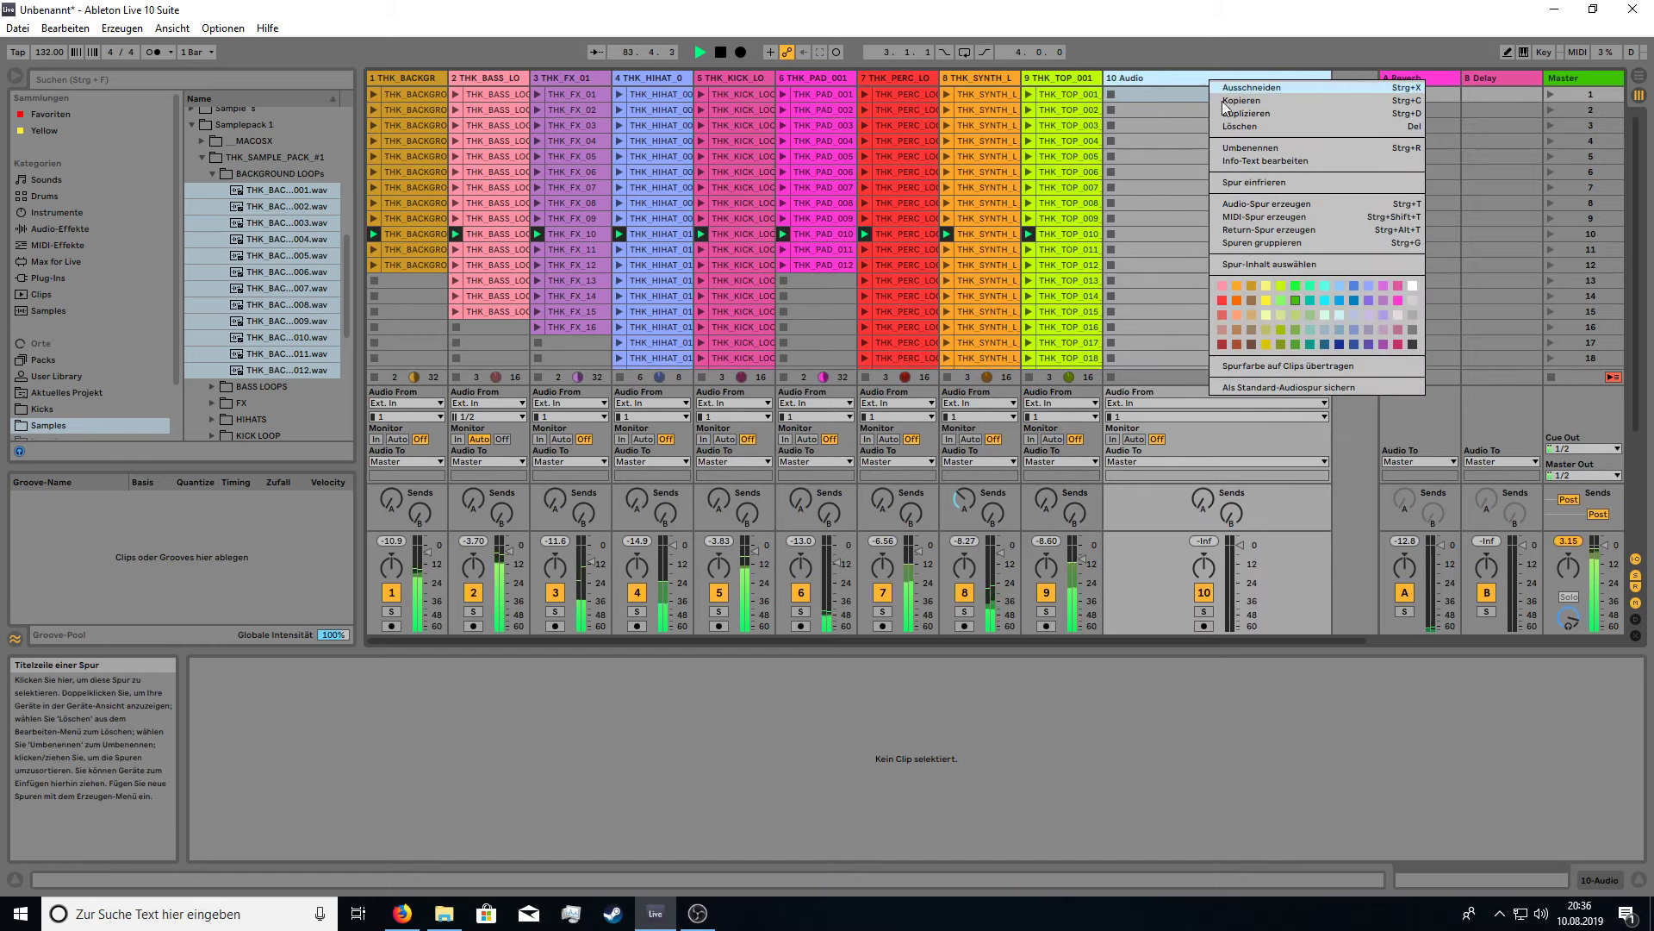
pyautogui.click(1276, 153)
pyautogui.write('HOT')
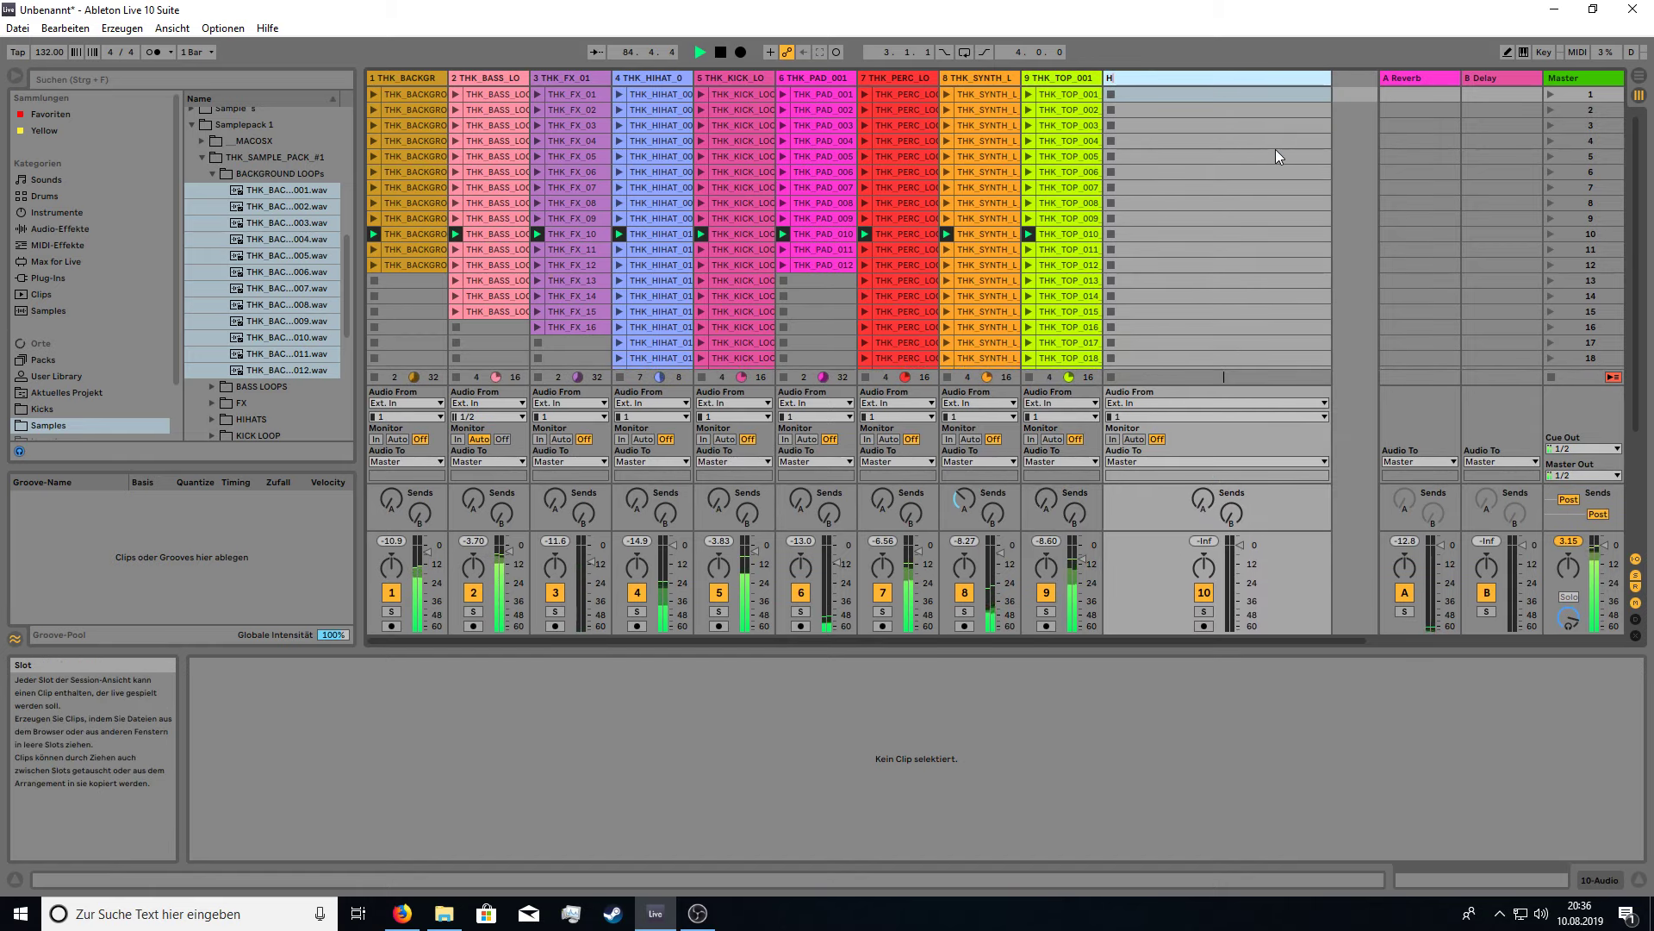
pyautogui.press('BackSpace')
pyautogui.write('otdeal1')
pyautogui.press('Return')
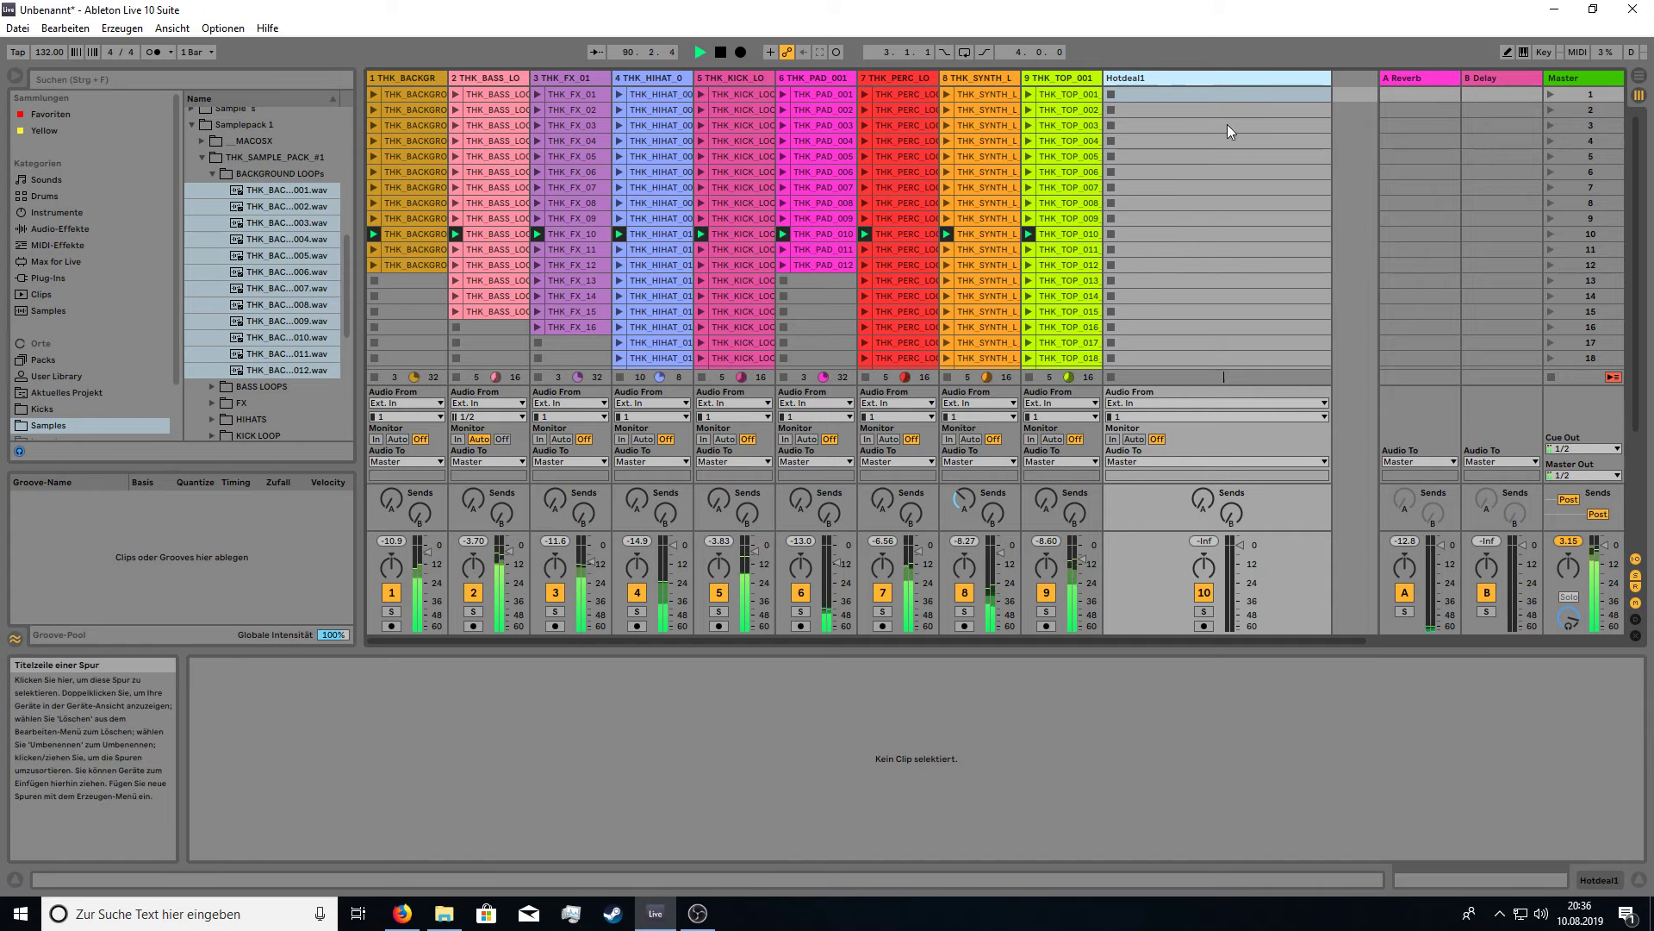
# Launch scene 11, switch the hi-hat track to its 17th clip and select the Hotdeal1 track's slot in scene 11.
pyautogui.click(1550, 249)
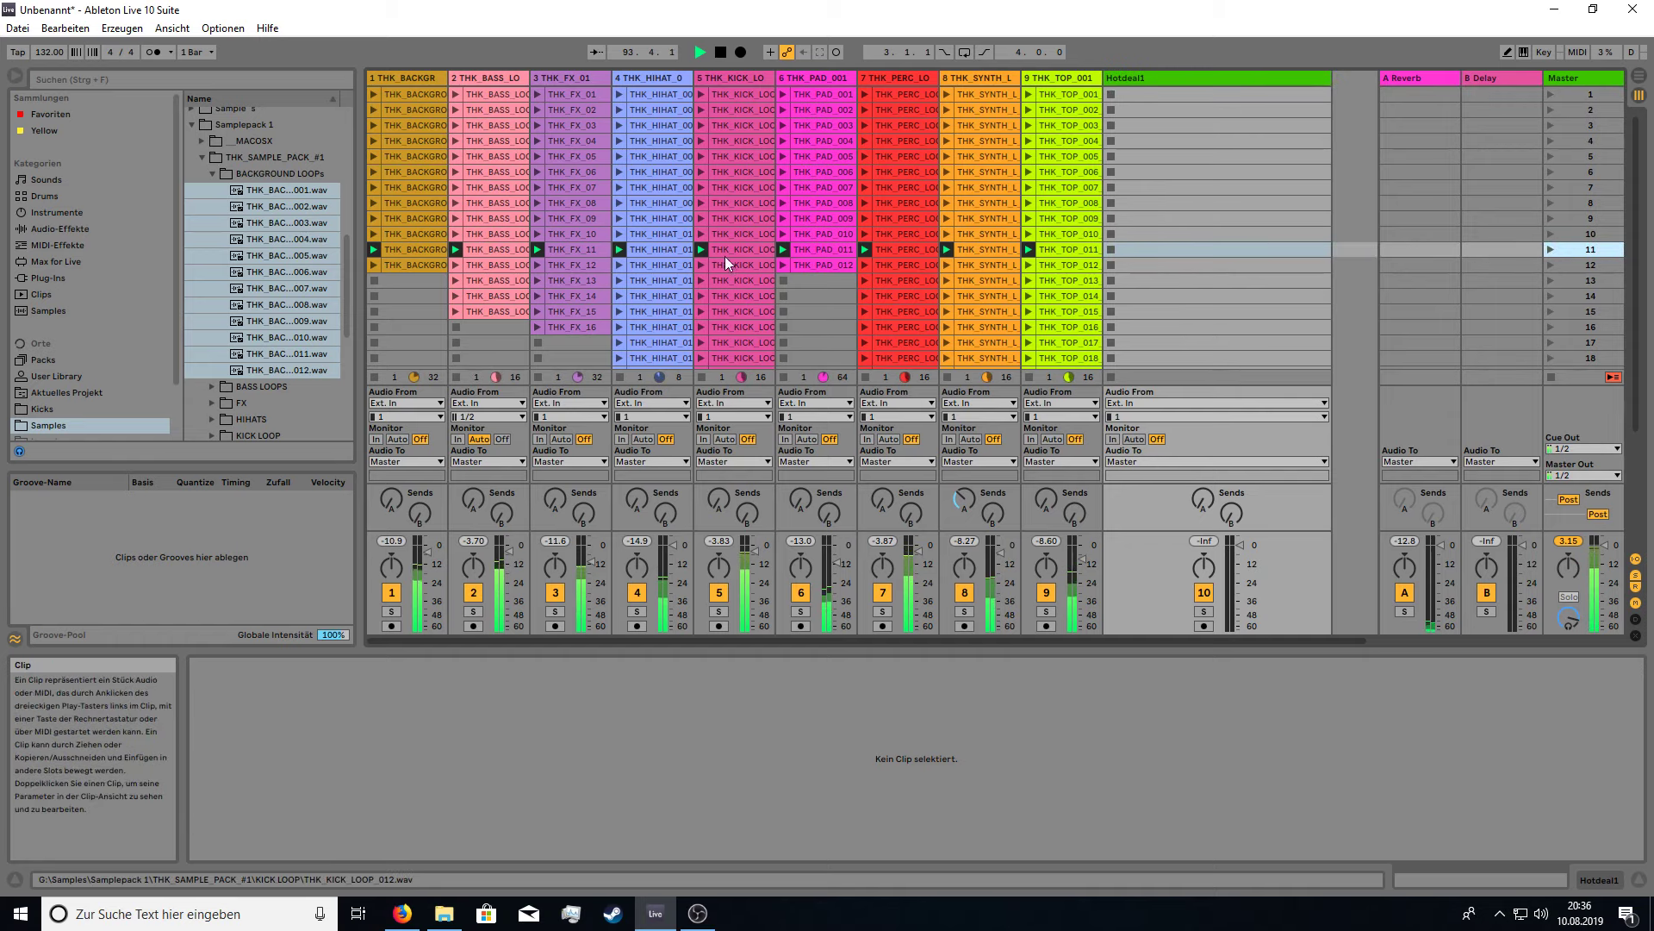
pyautogui.click(620, 342)
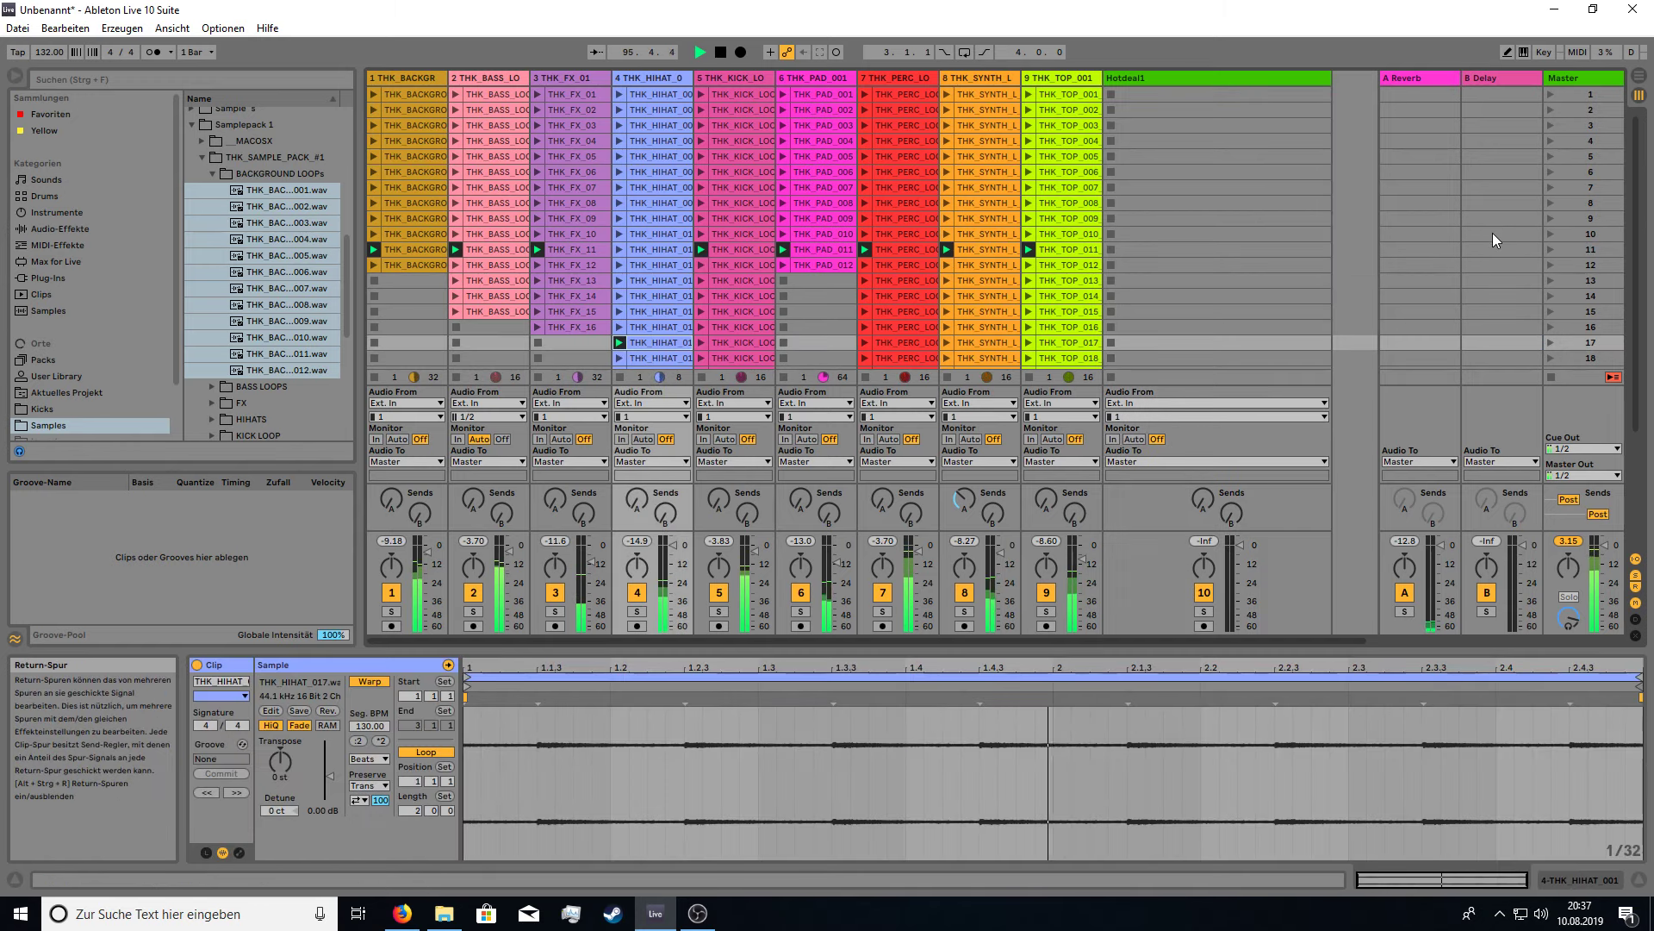
pyautogui.click(1306, 249)
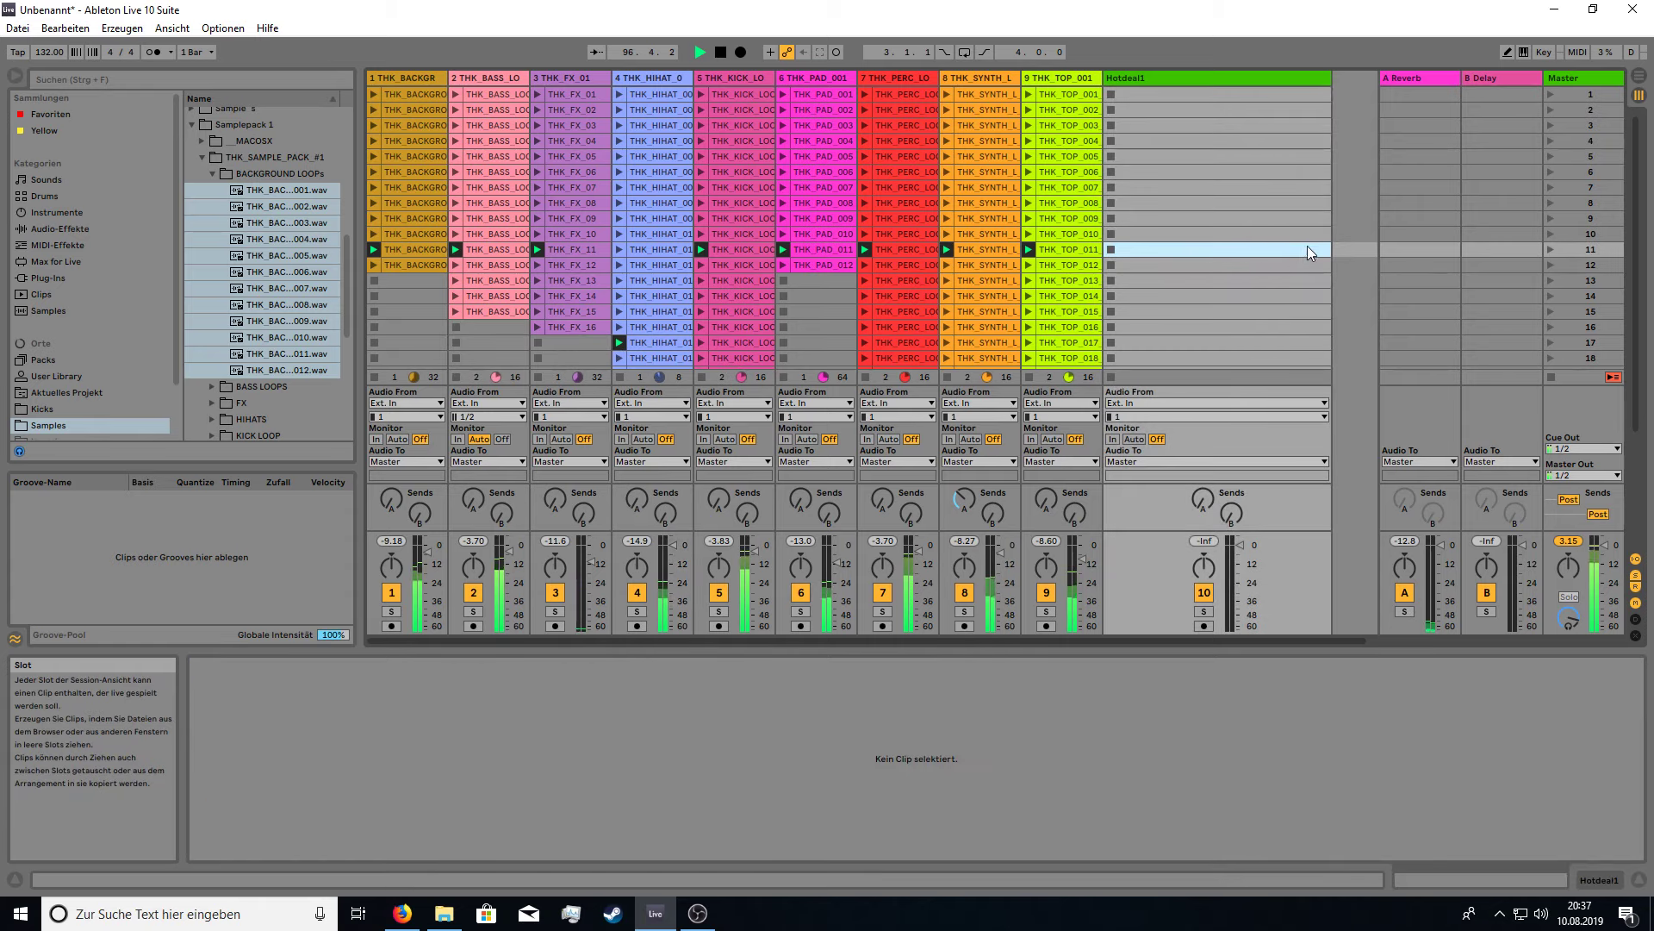
# Launch scene 12 and briefly raise the synth track's Reverb send to about -2.5 dB, followed by its Delay send.
pyautogui.click(1549, 265)
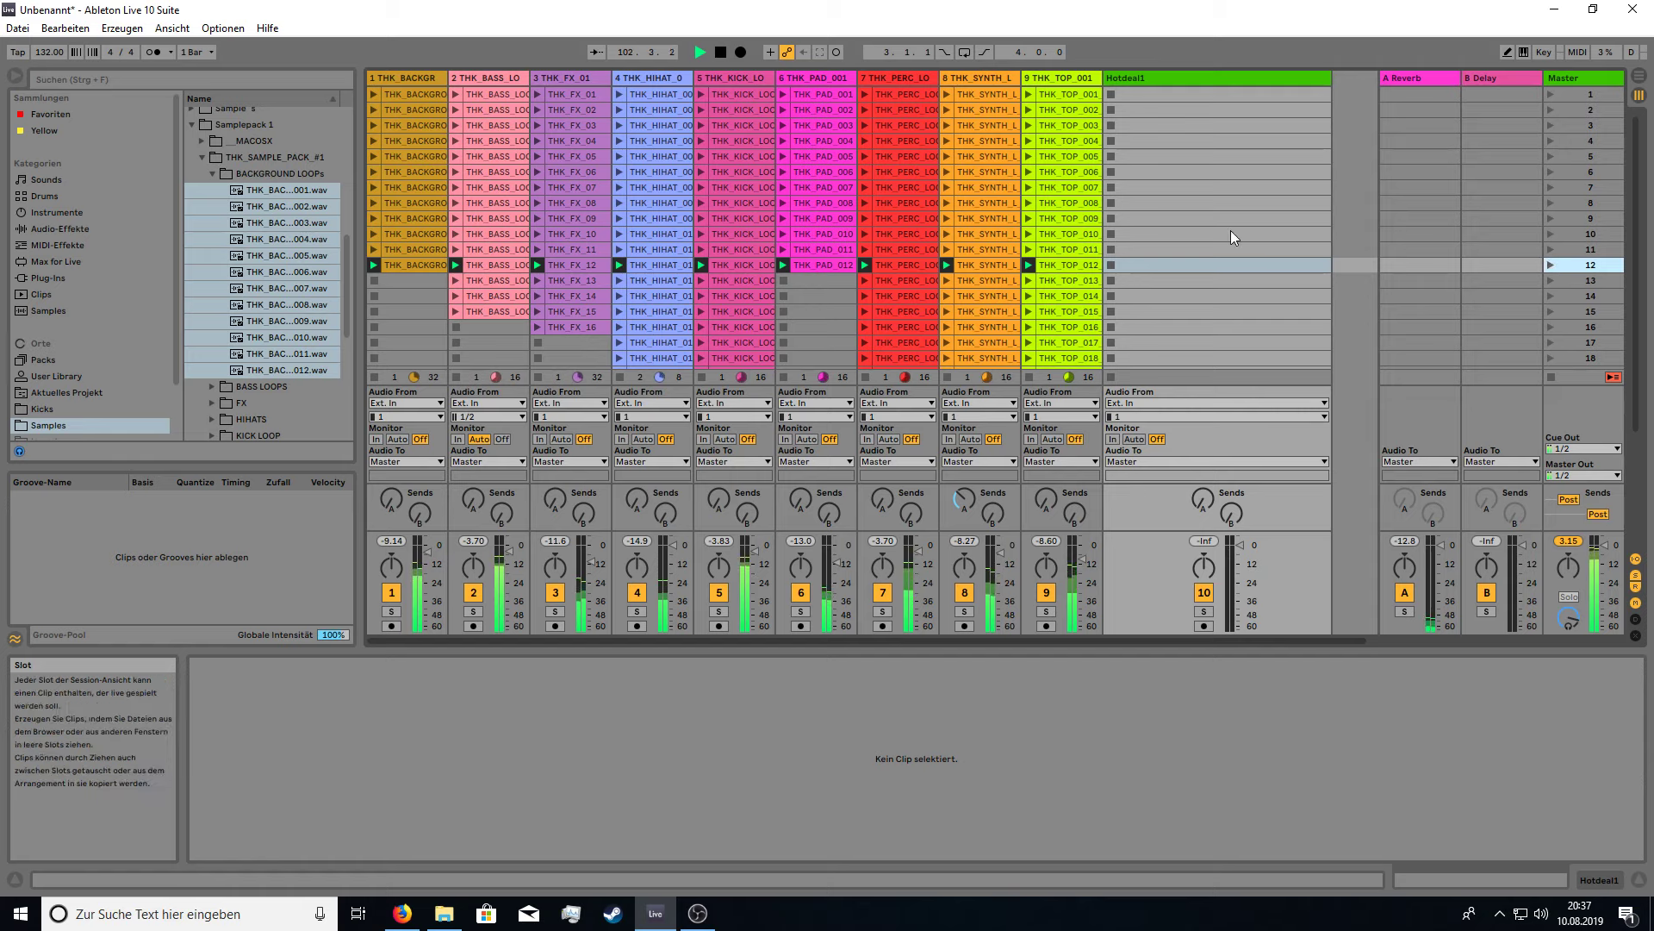
pyautogui.scroll(-3, 1230, 230)
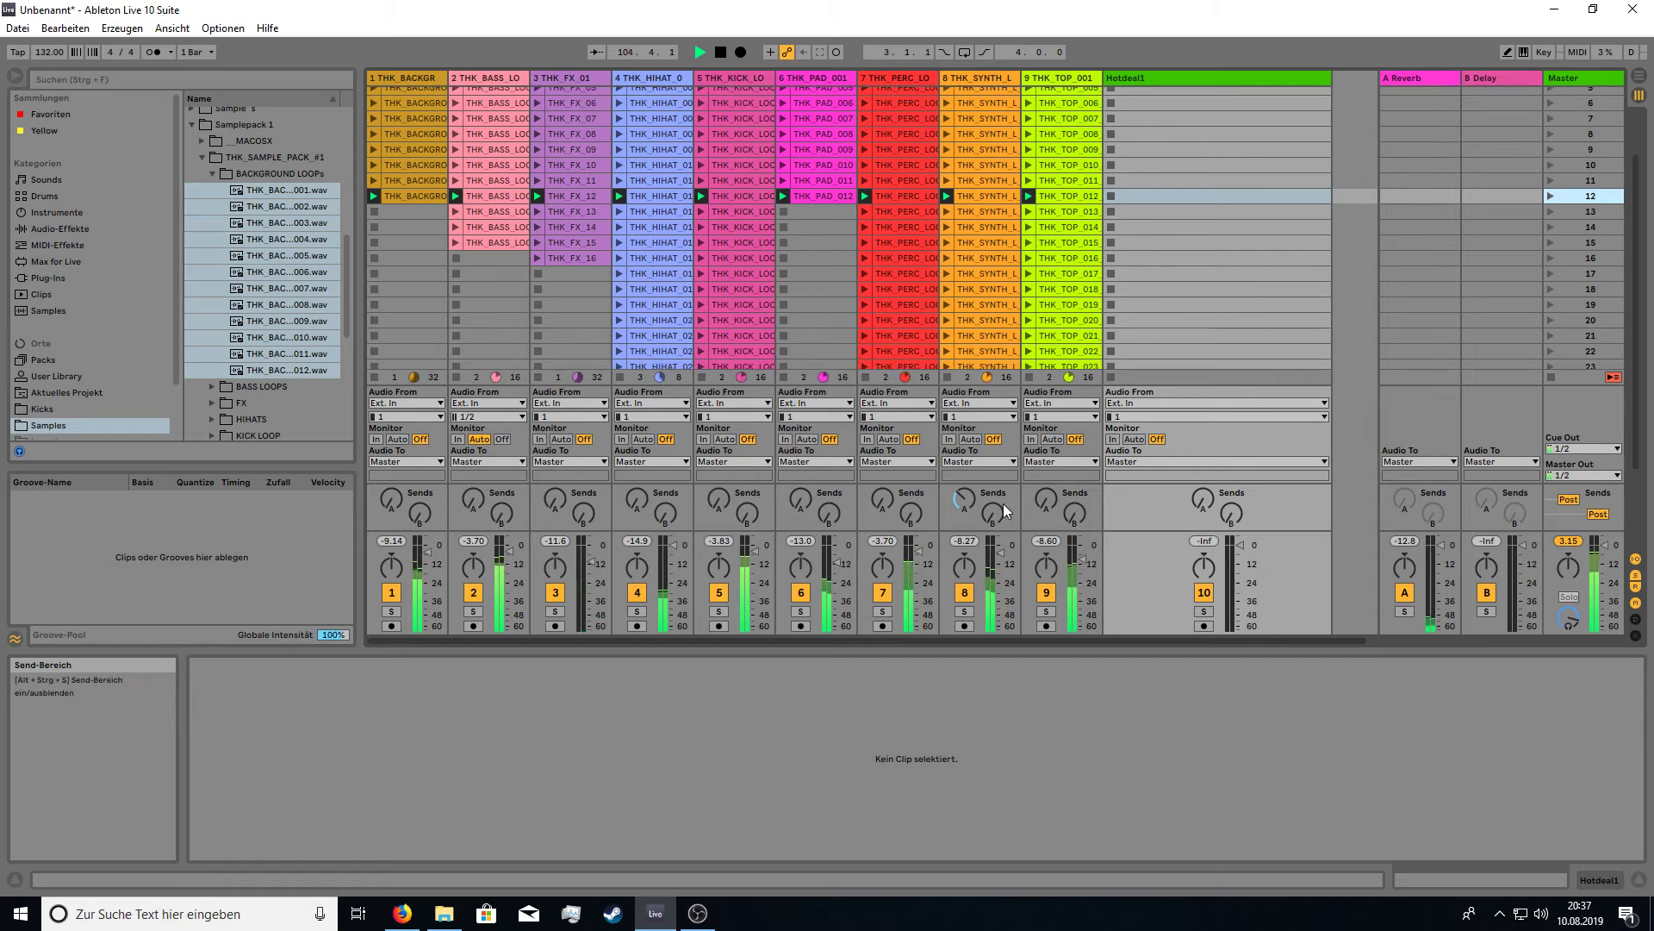
pyautogui.moveTo(964, 500); pyautogui.dragTo(964, 489)
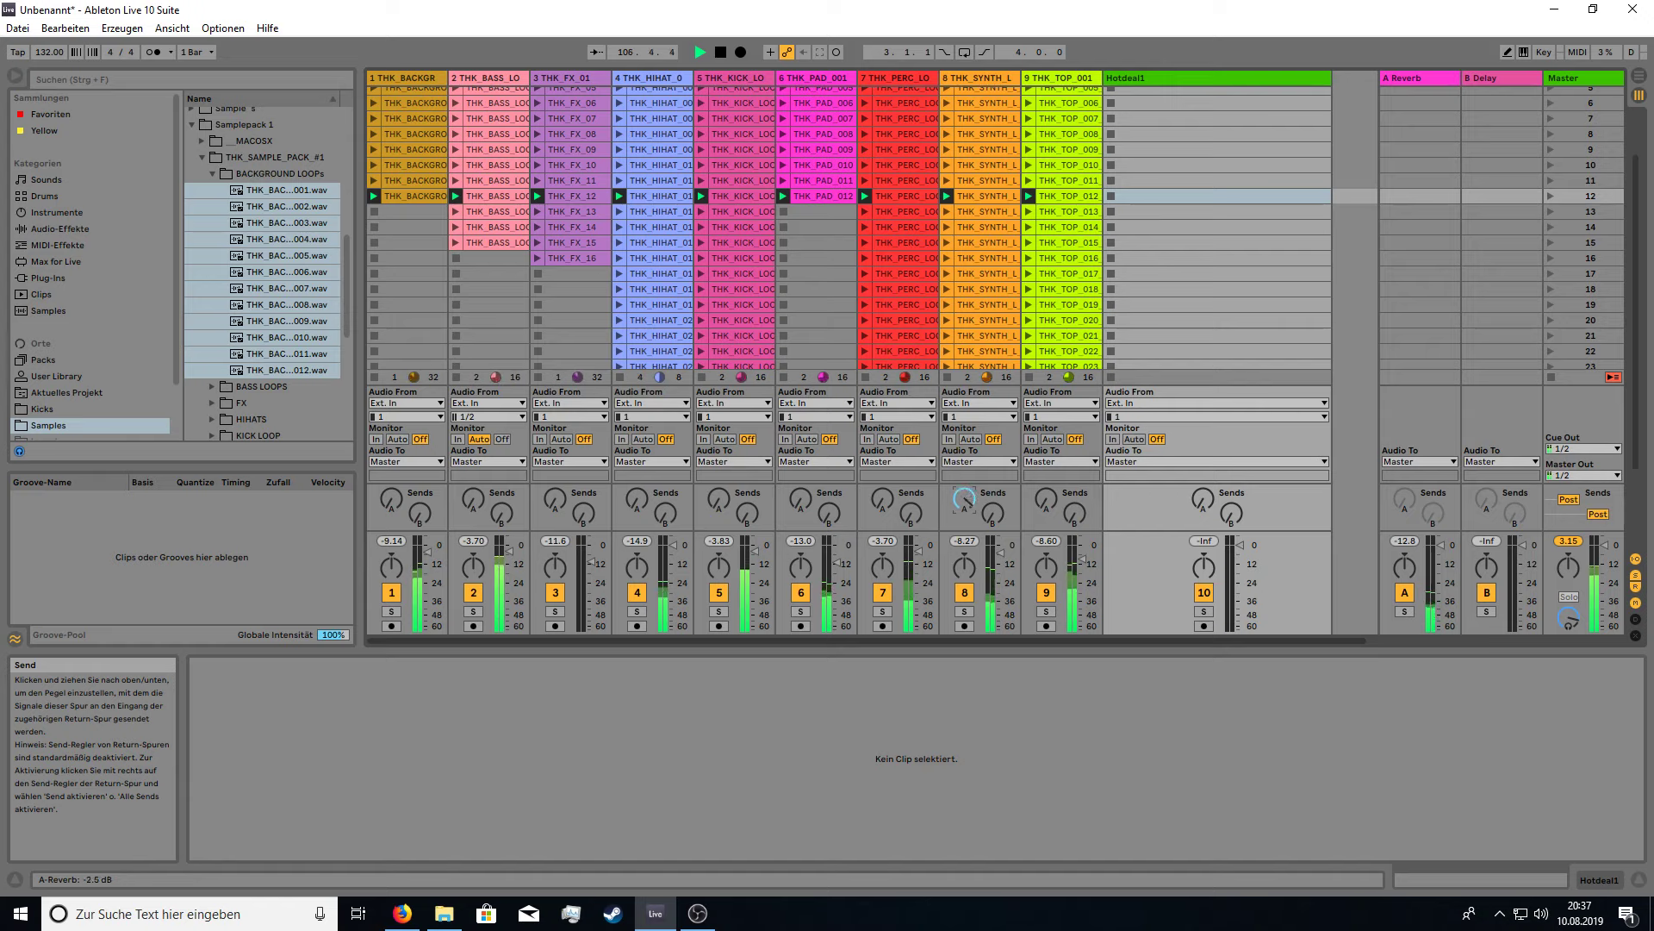
pyautogui.click(993, 514)
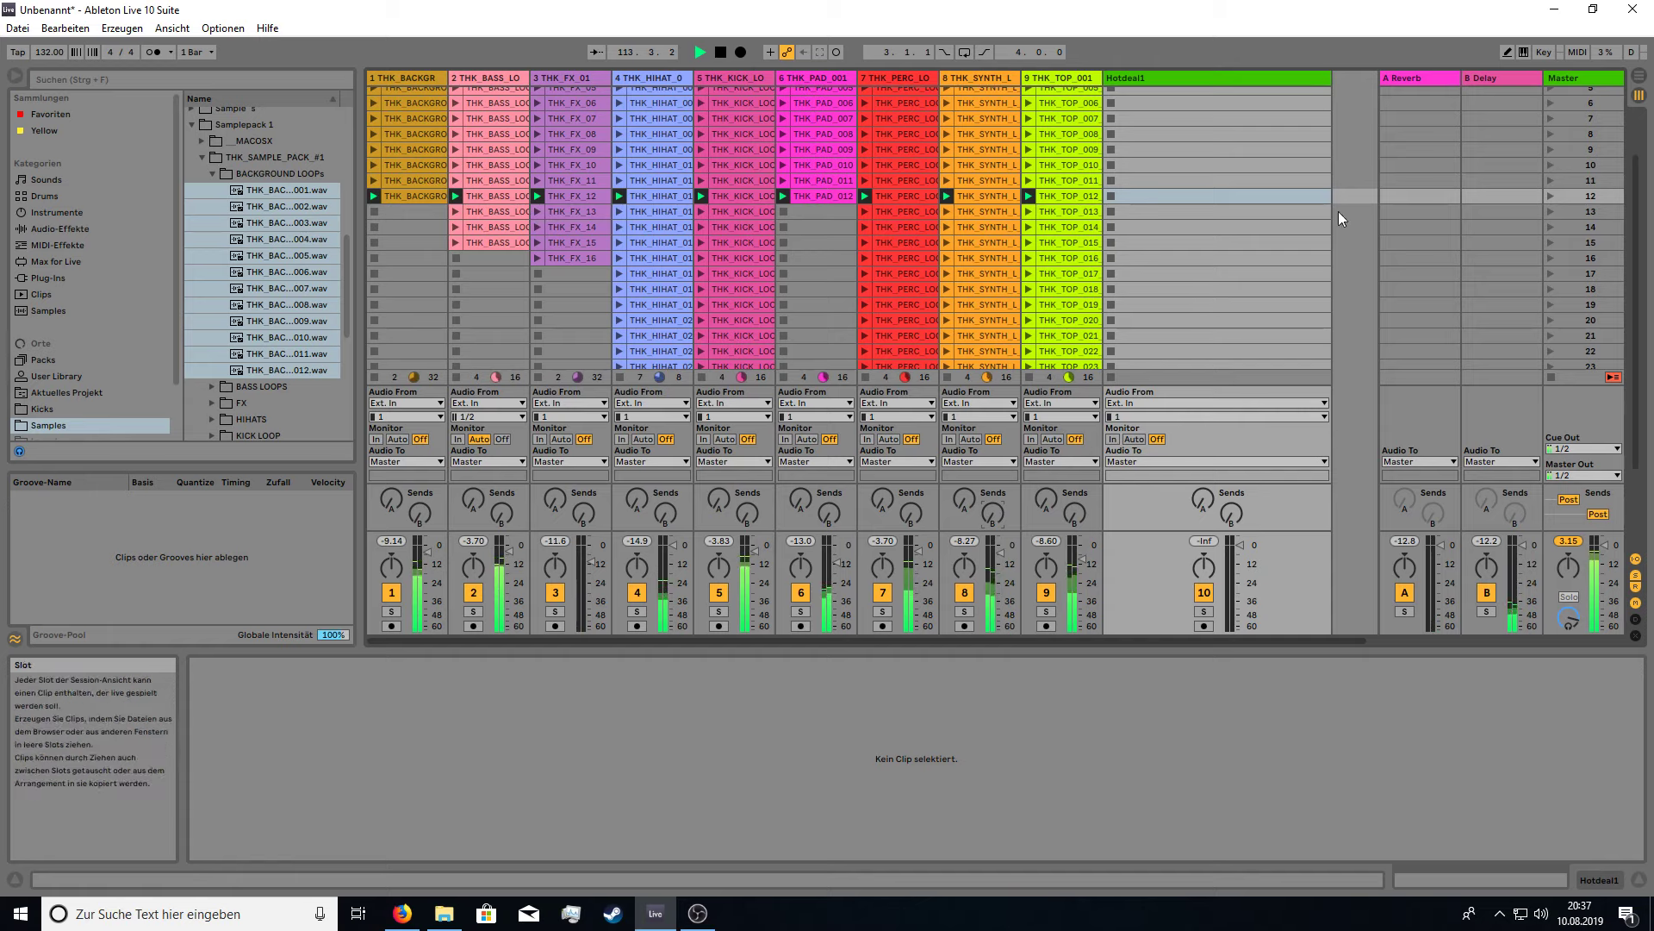
# Launch scenes 13 and 14 in turn, push the synth's Reverb send up and its Delay send to 0 dB, and turn both back down.
pyautogui.click(1549, 210)
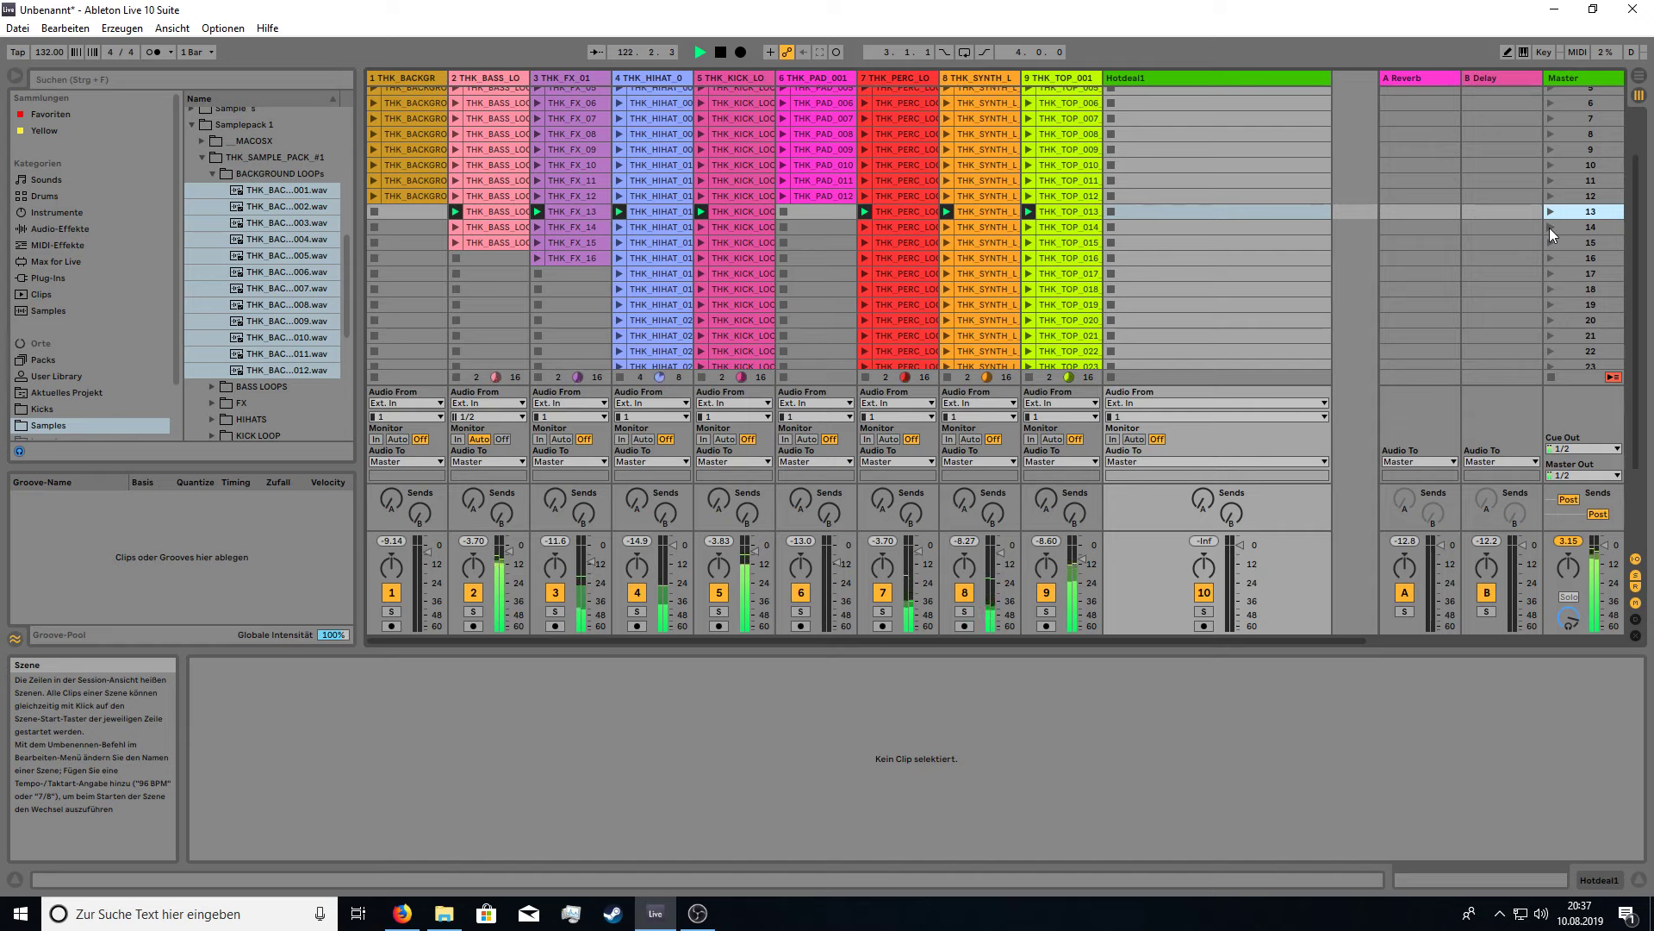
pyautogui.click(1549, 227)
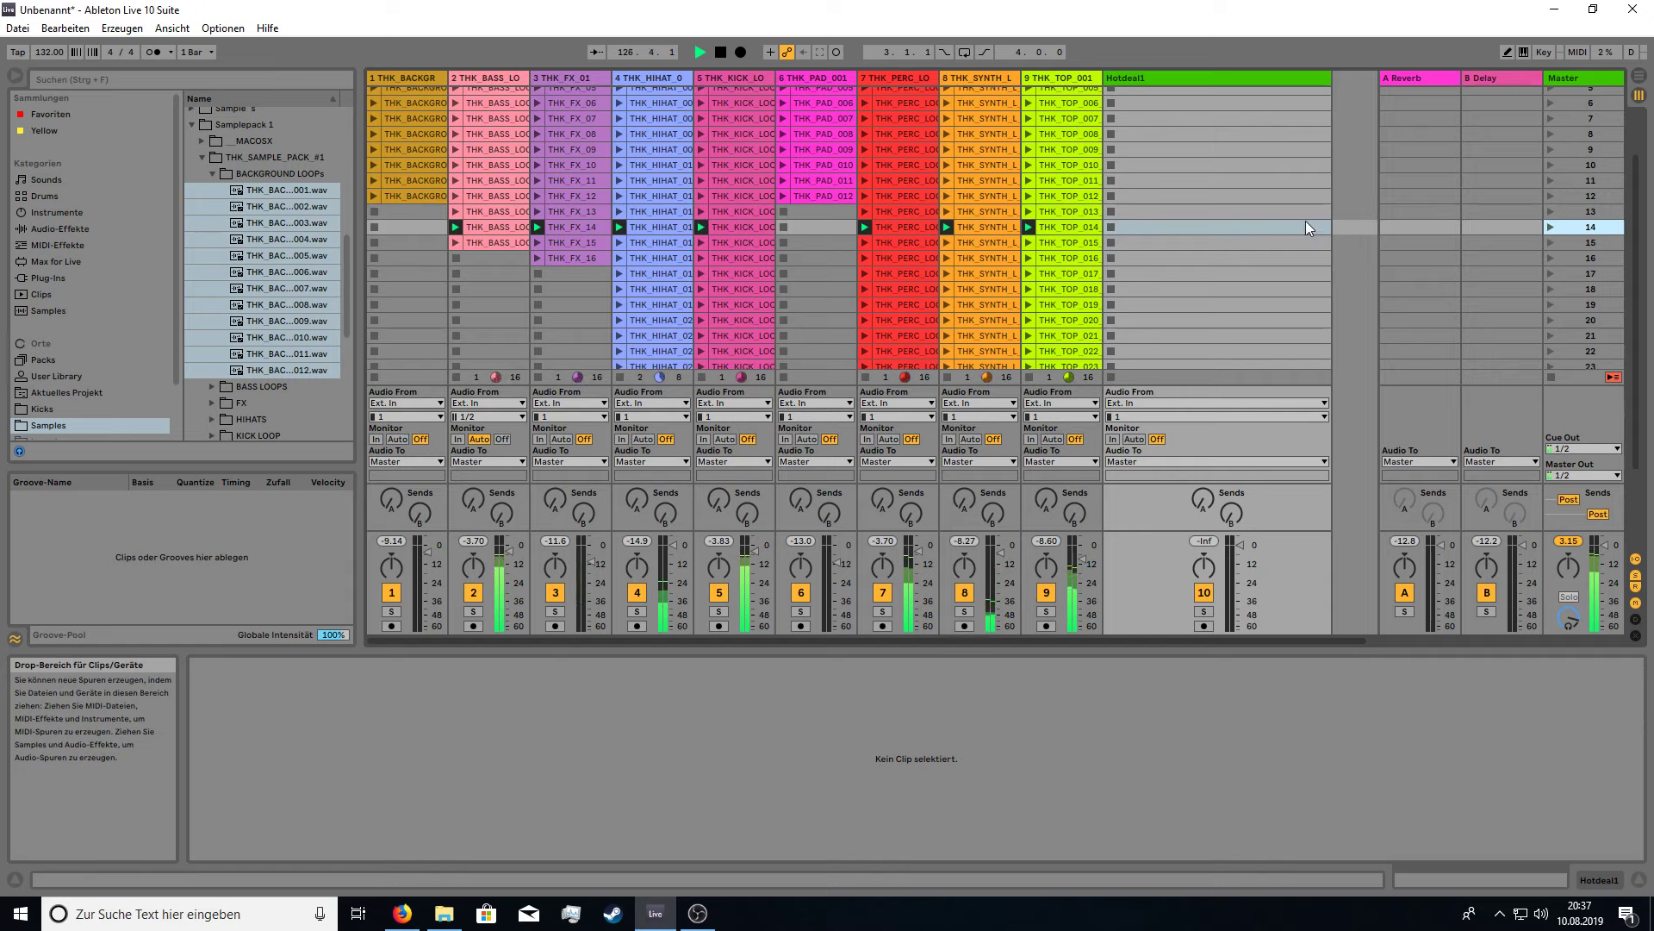
pyautogui.click(1046, 497)
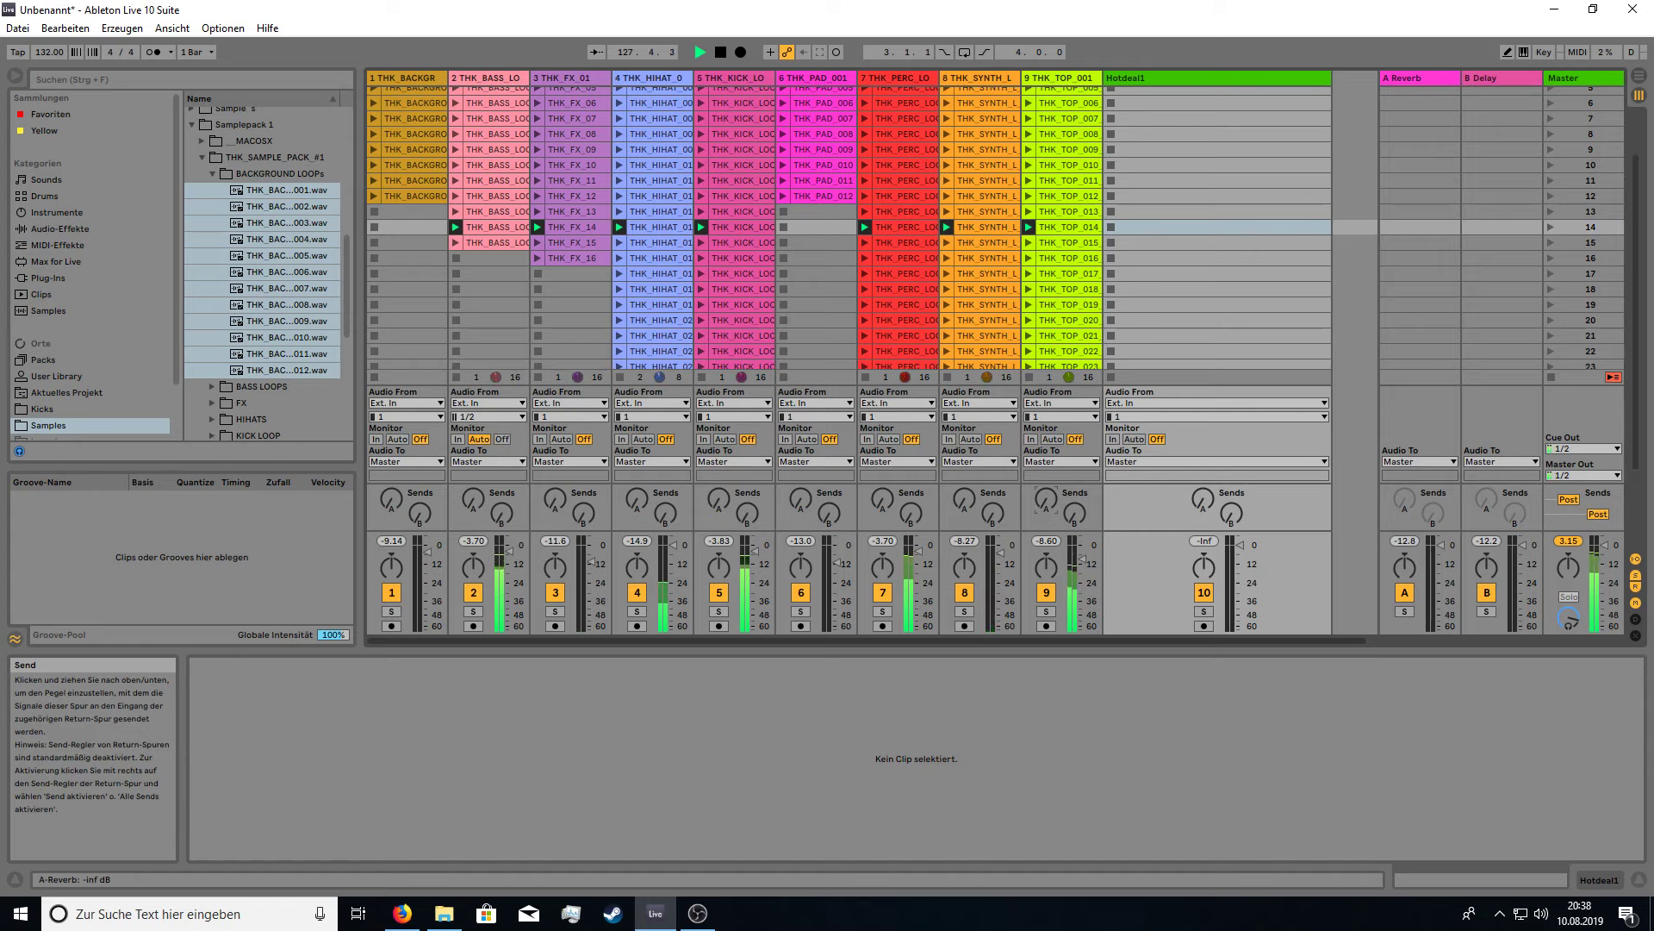
pyautogui.moveTo(965, 499); pyautogui.dragTo(992, 512)
pyautogui.moveTo(995, 517); pyautogui.dragTo(994, 435)
pyautogui.click(970, 507)
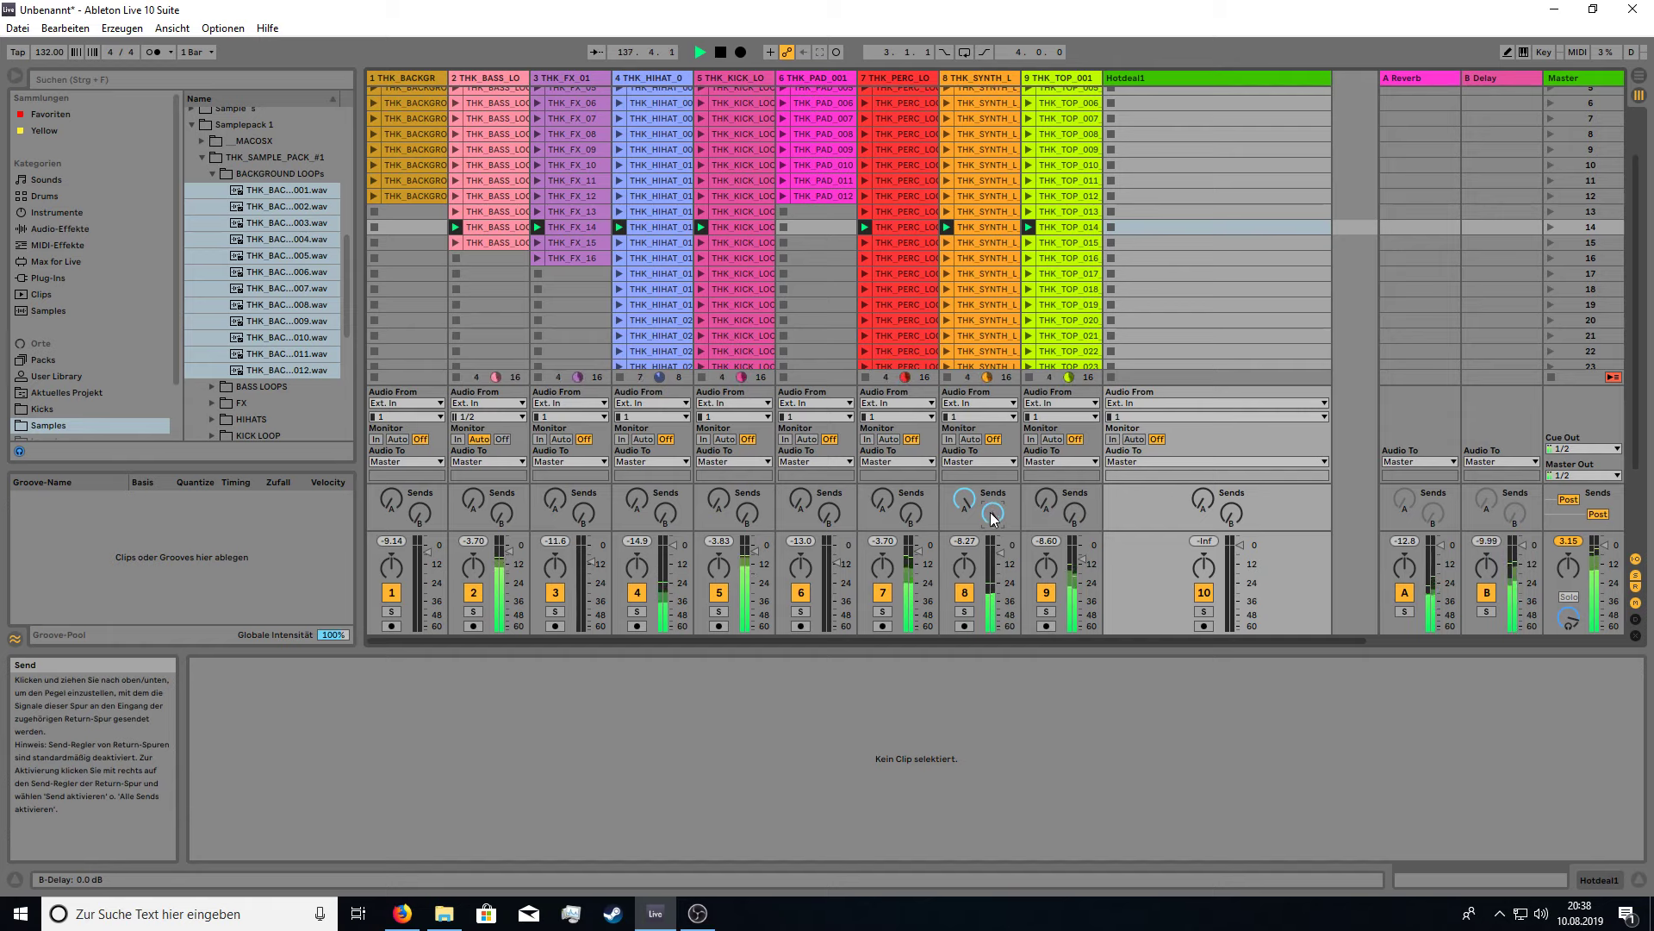
pyautogui.moveTo(993, 515); pyautogui.dragTo(964, 599)
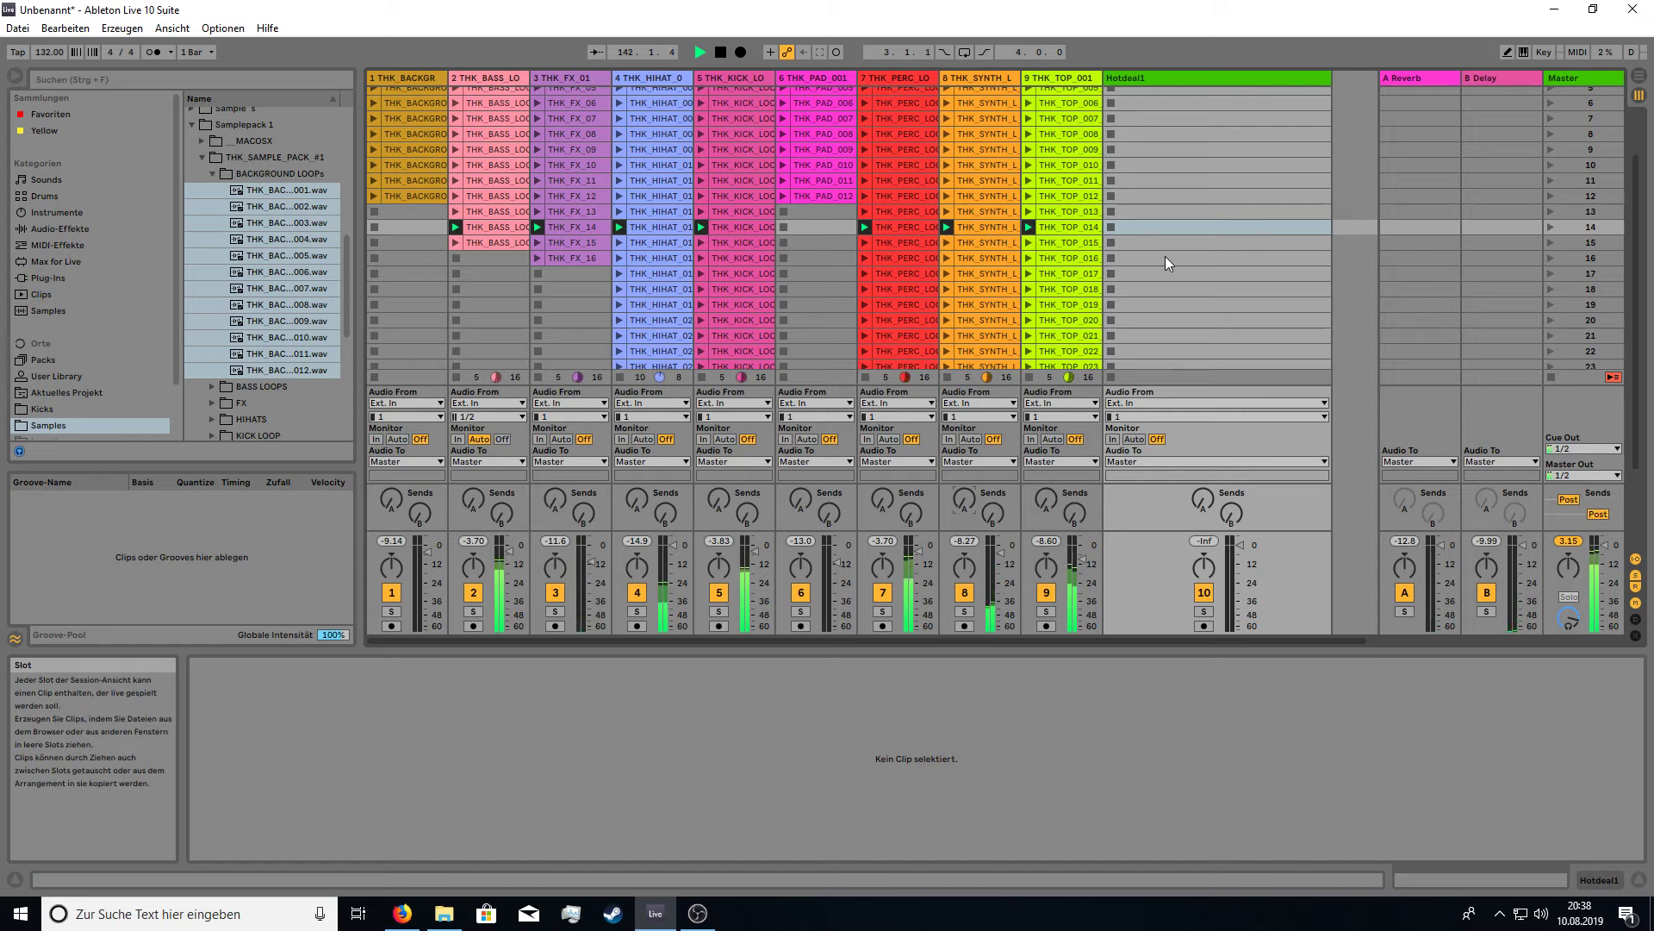
# Launch scenes 15 and 16 in turn, add the fourth pad clip and stop the pad track again.
pyautogui.click(1549, 242)
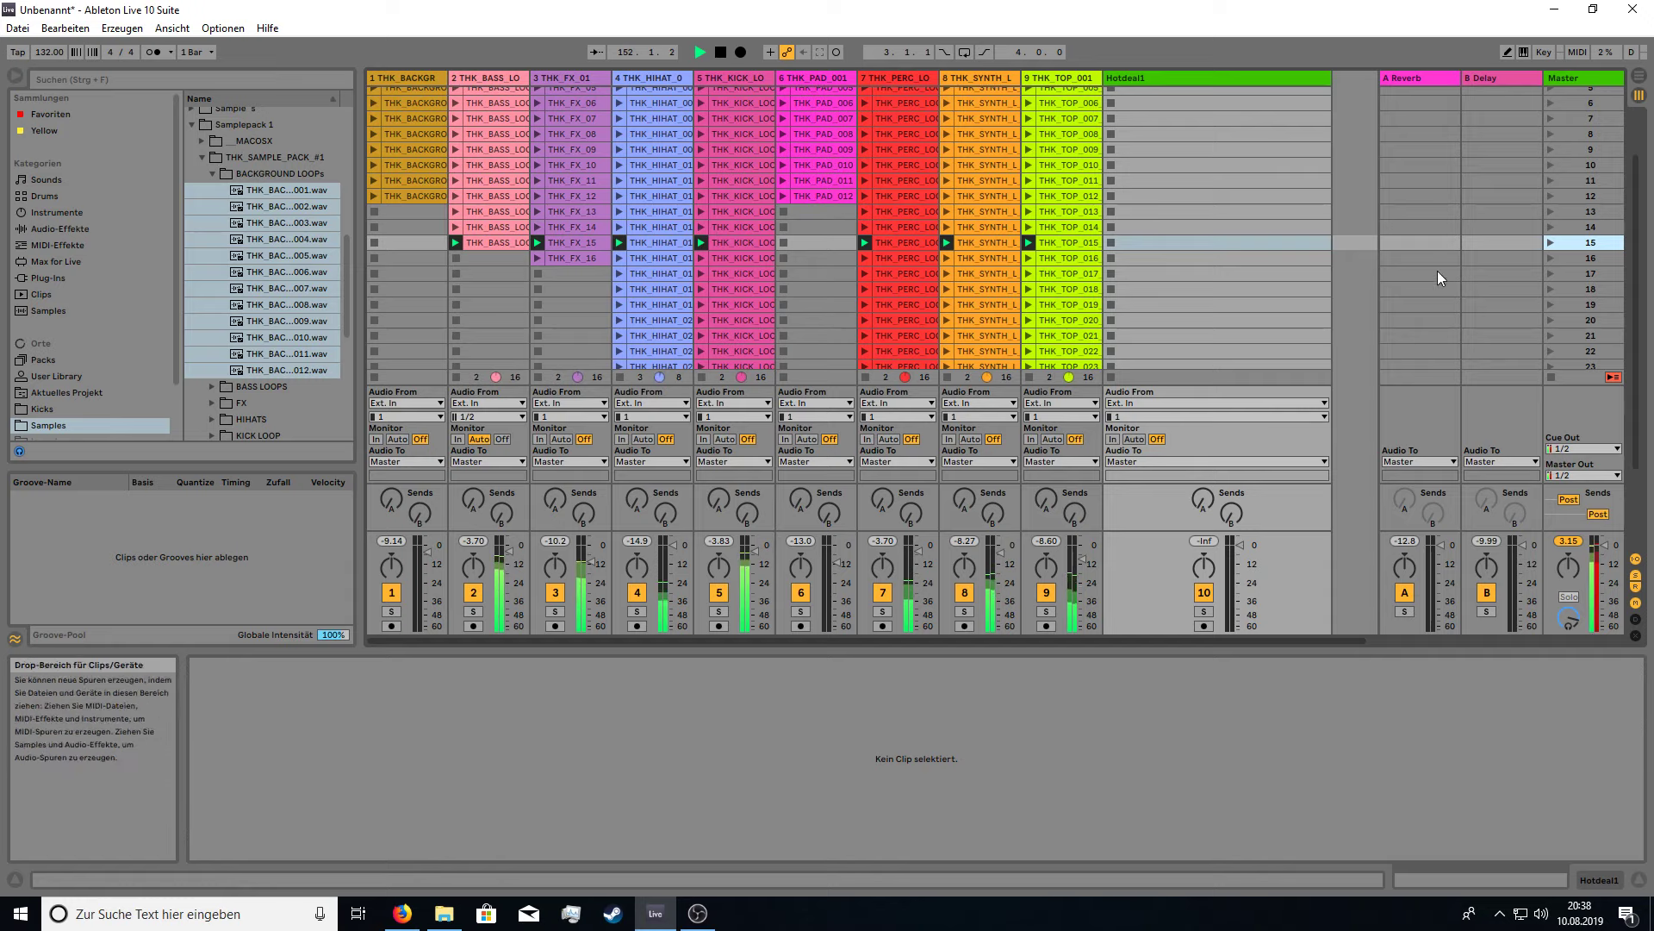
pyautogui.click(1551, 261)
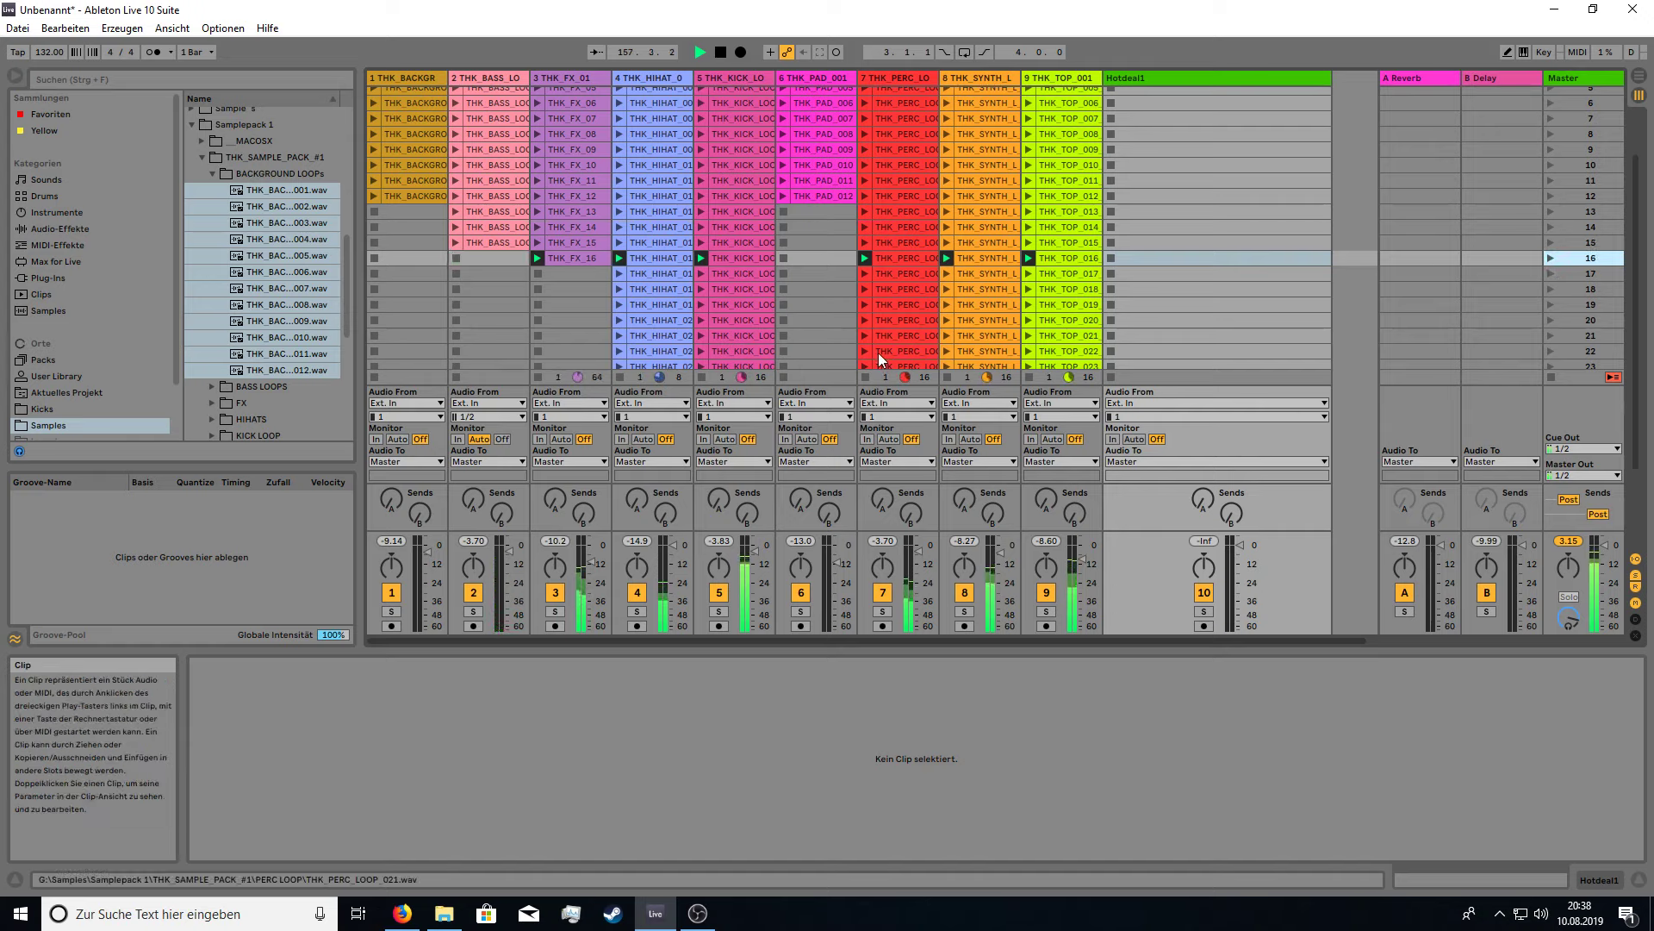
pyautogui.scroll(2, 799, 126)
pyautogui.scroll(1, 798, 125)
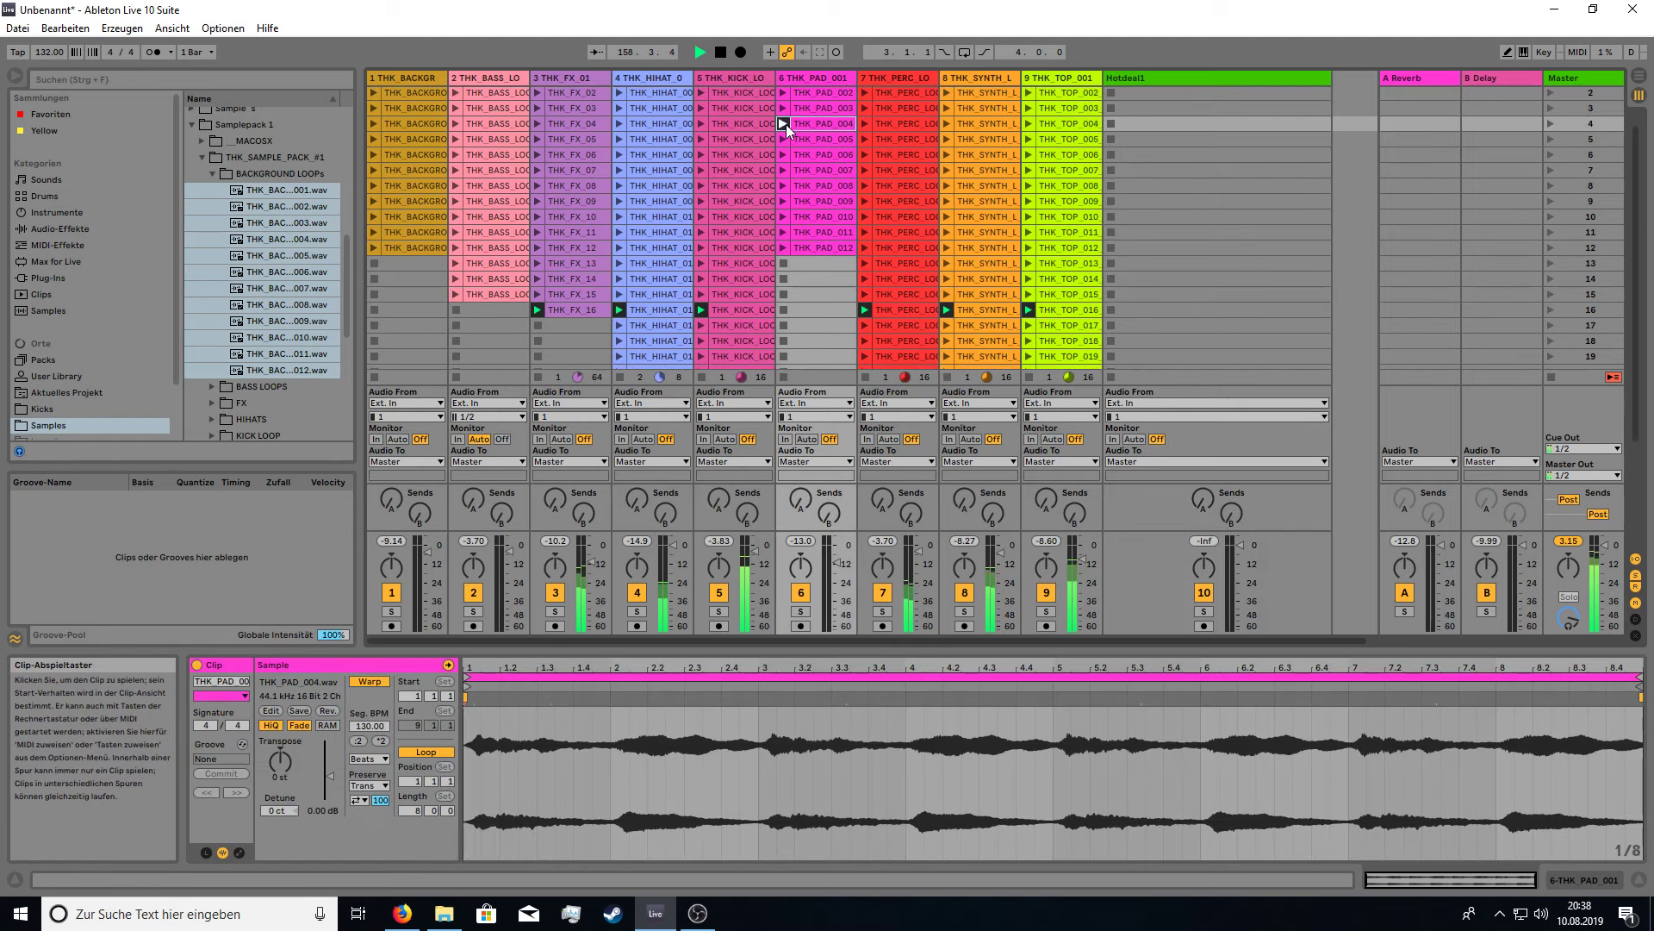
pyautogui.click(785, 124)
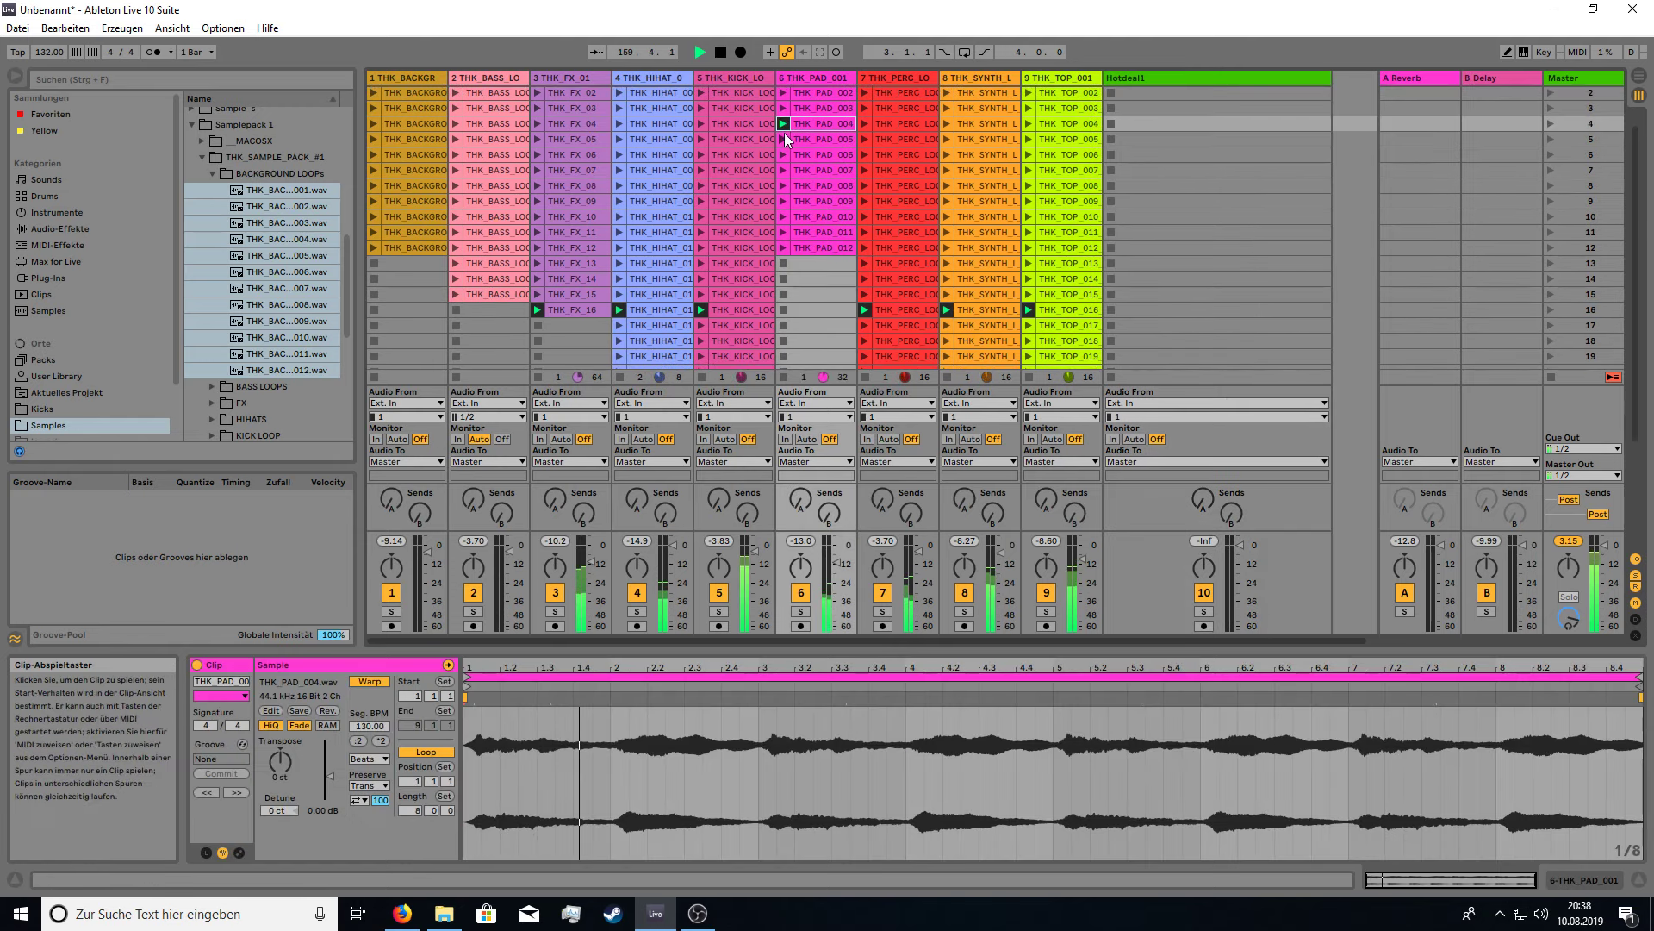
pyautogui.click(783, 263)
pyautogui.scroll(-5, 1197, 224)
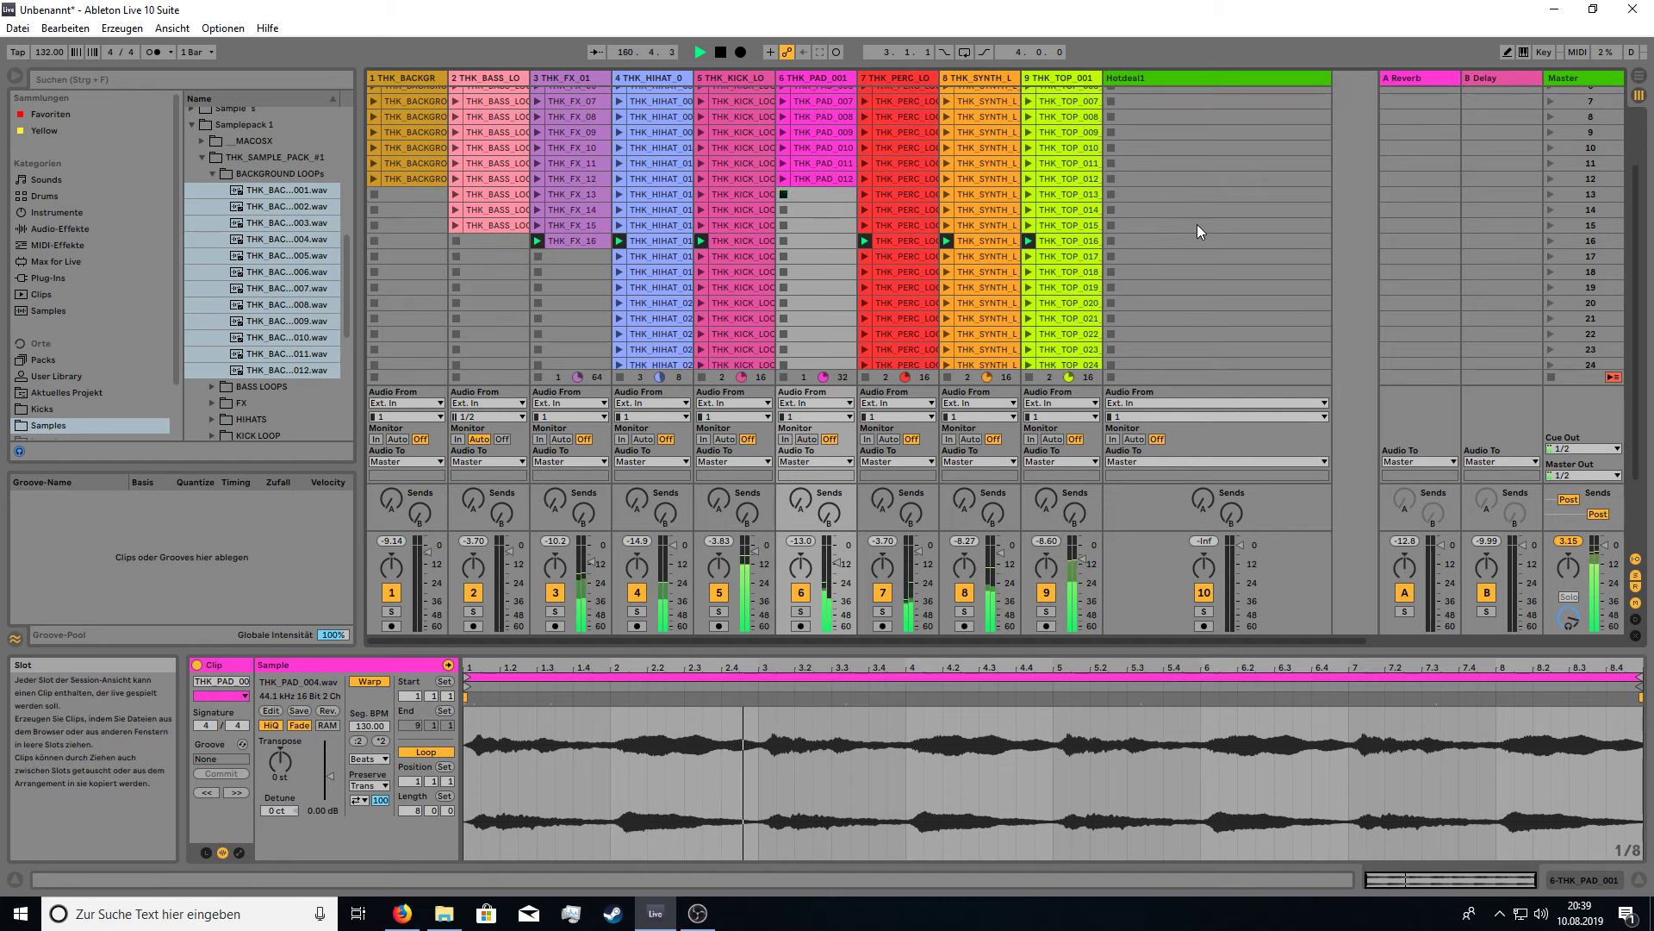
# Launch the eighth background clip, view the 17th top clip and launch scene 17.
pyautogui.click(374, 118)
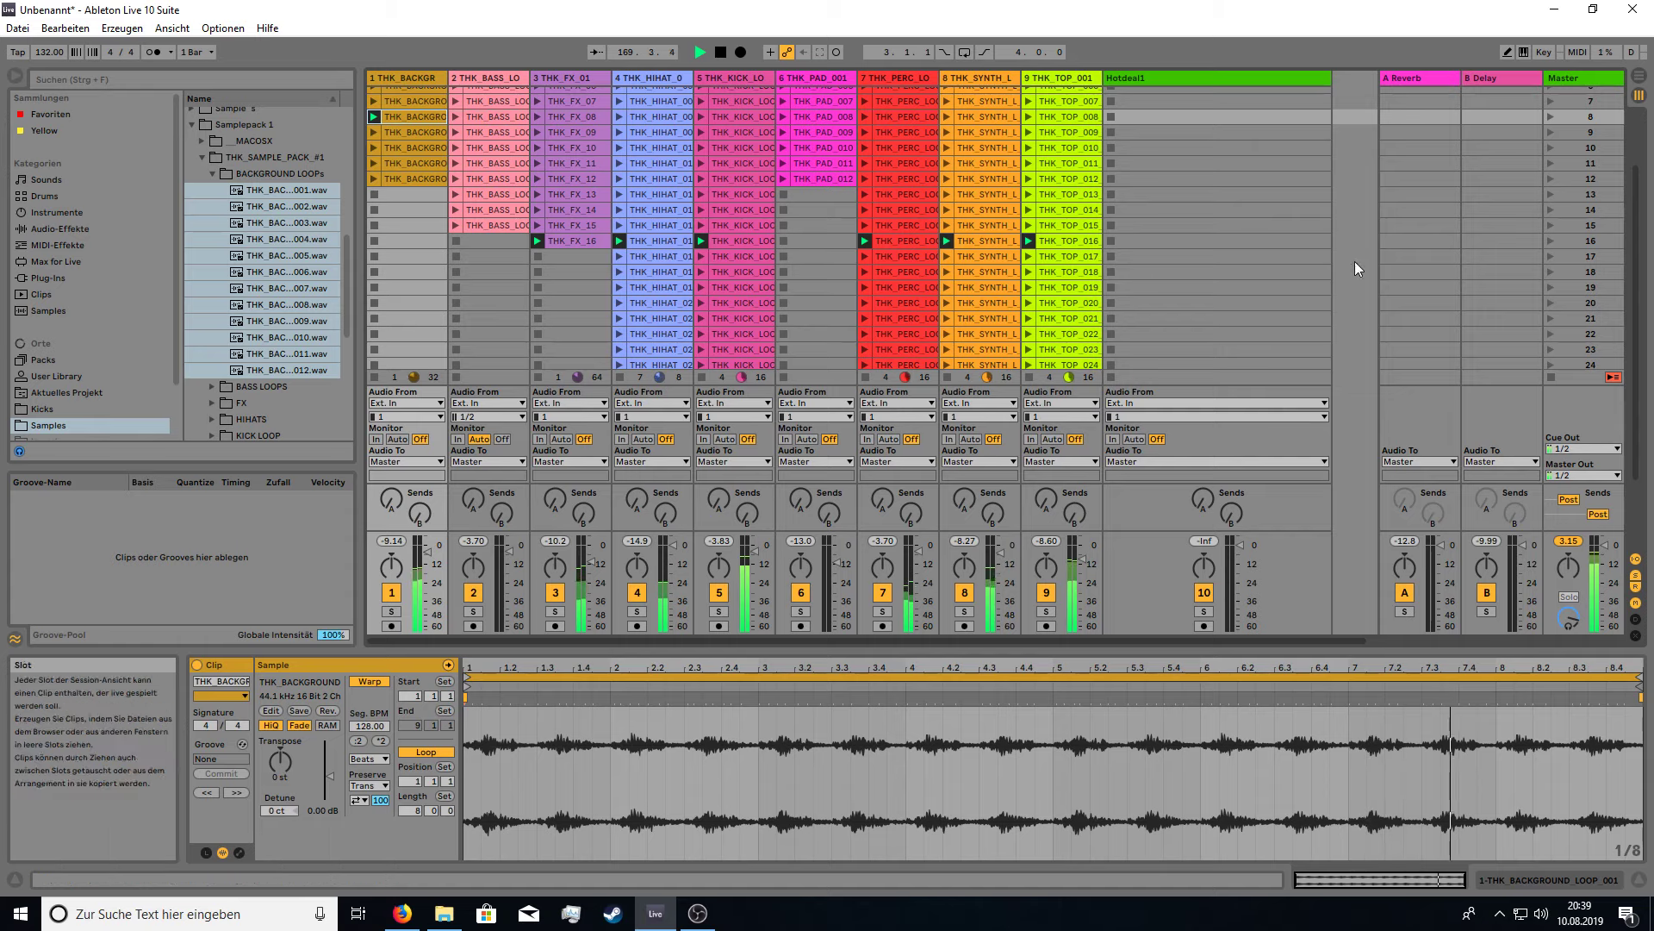
pyautogui.click(1078, 255)
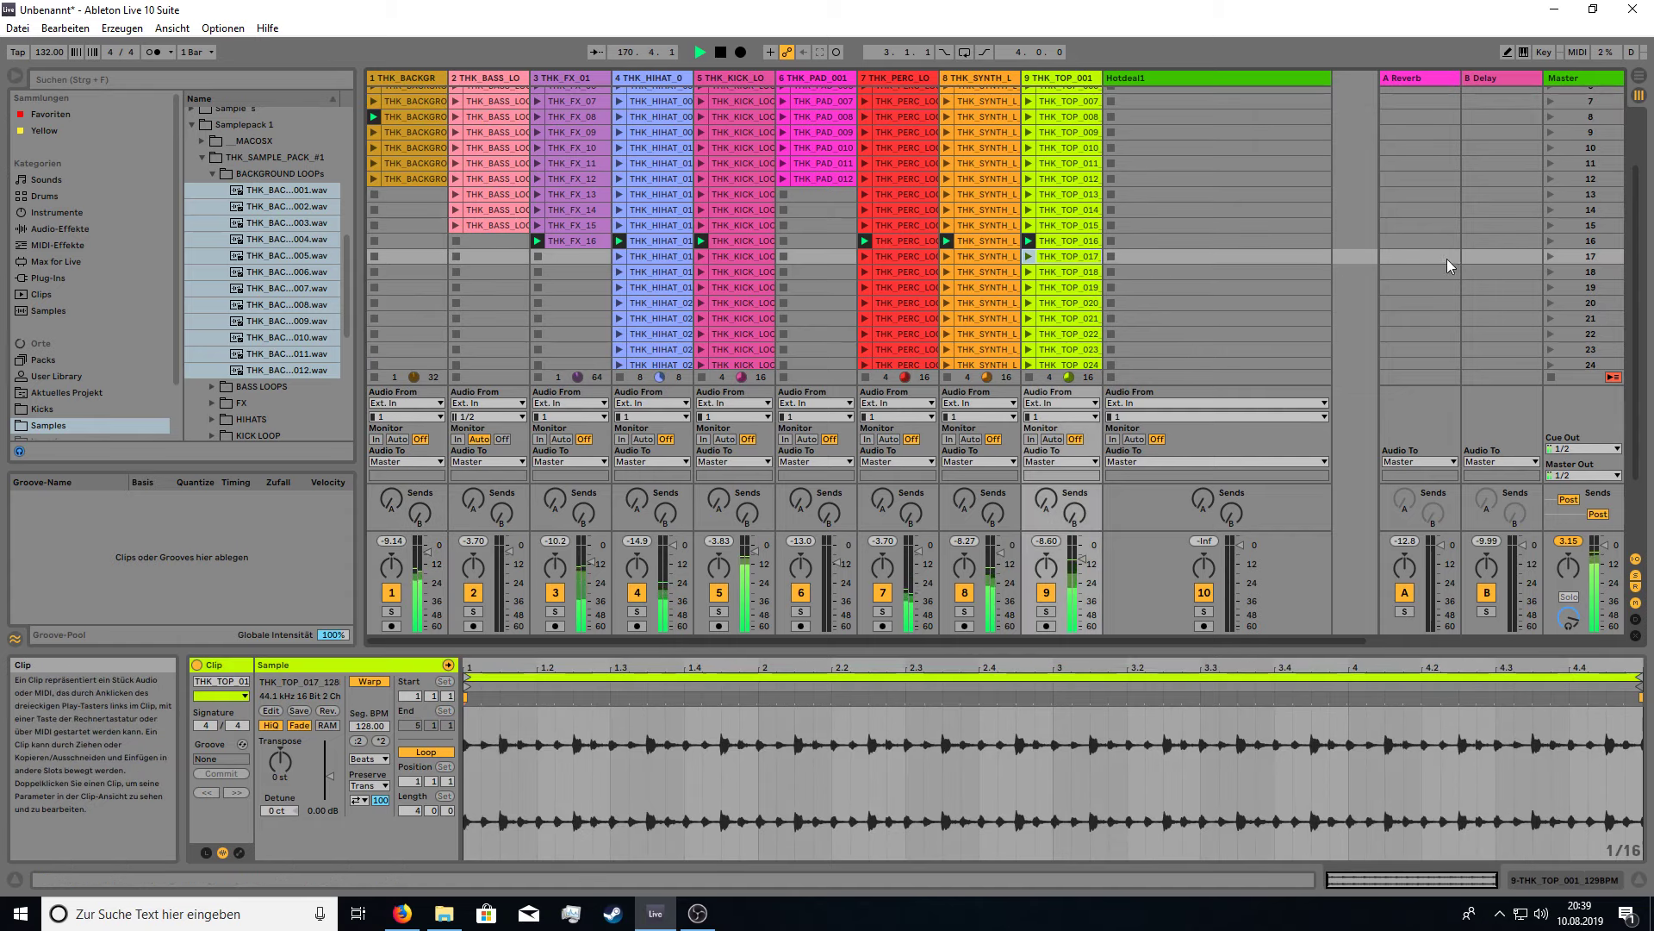
pyautogui.click(1550, 255)
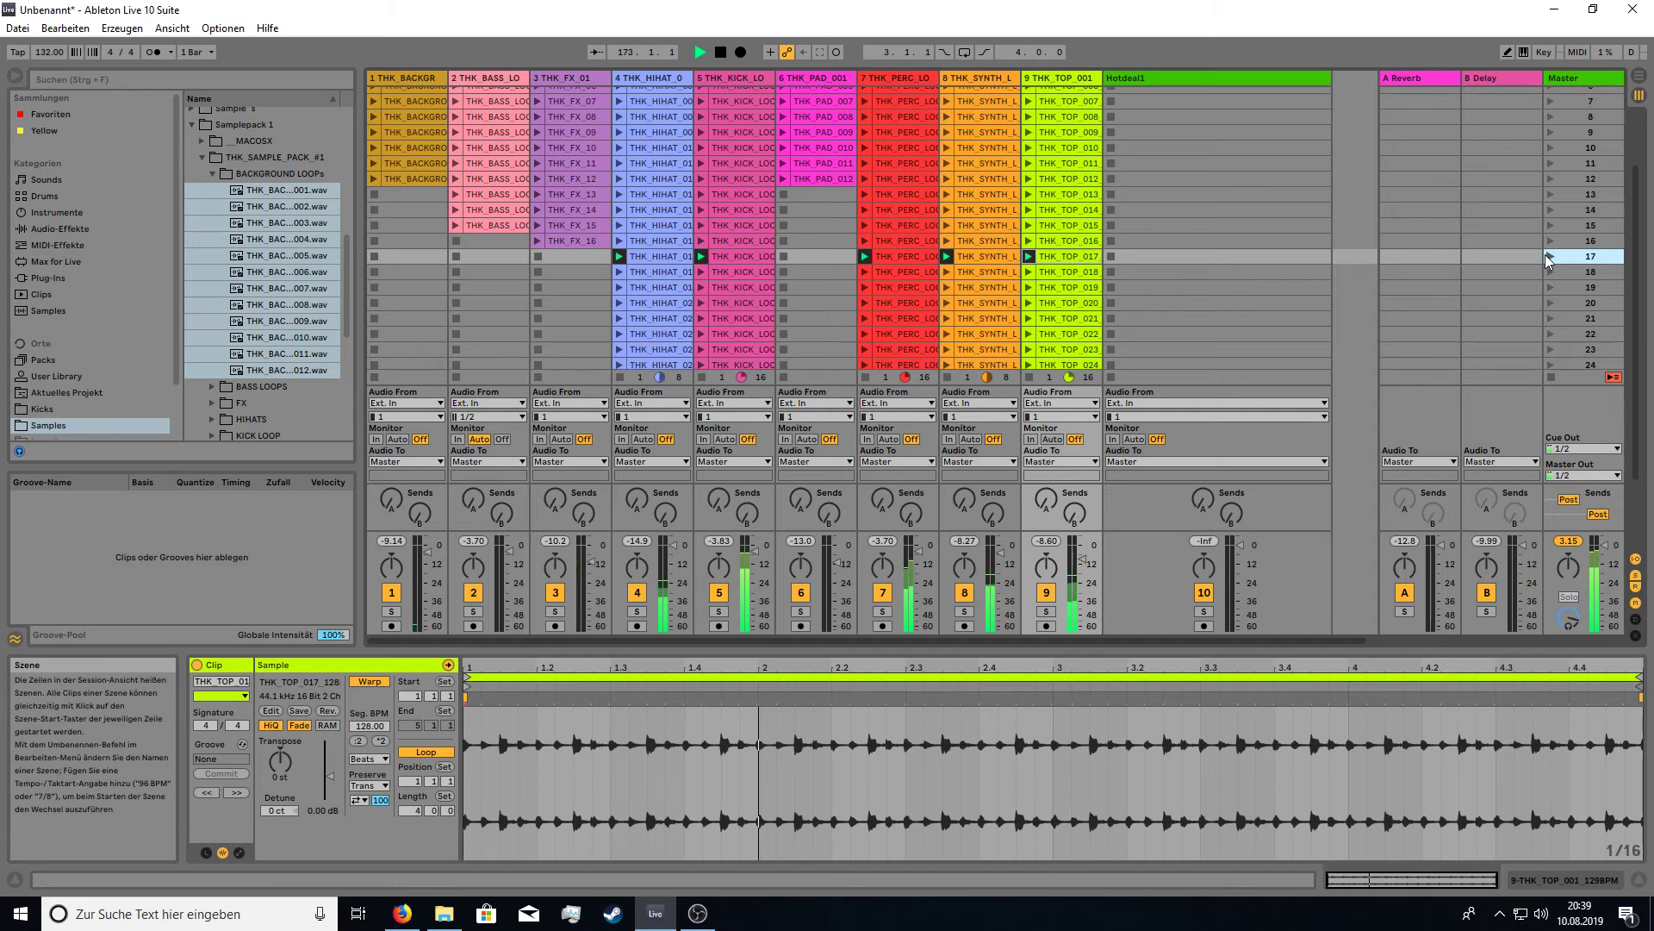
# Move all 16 FX clips down their track so that the first one sits in scene 17.
pyautogui.scroll(3, 593, 296)
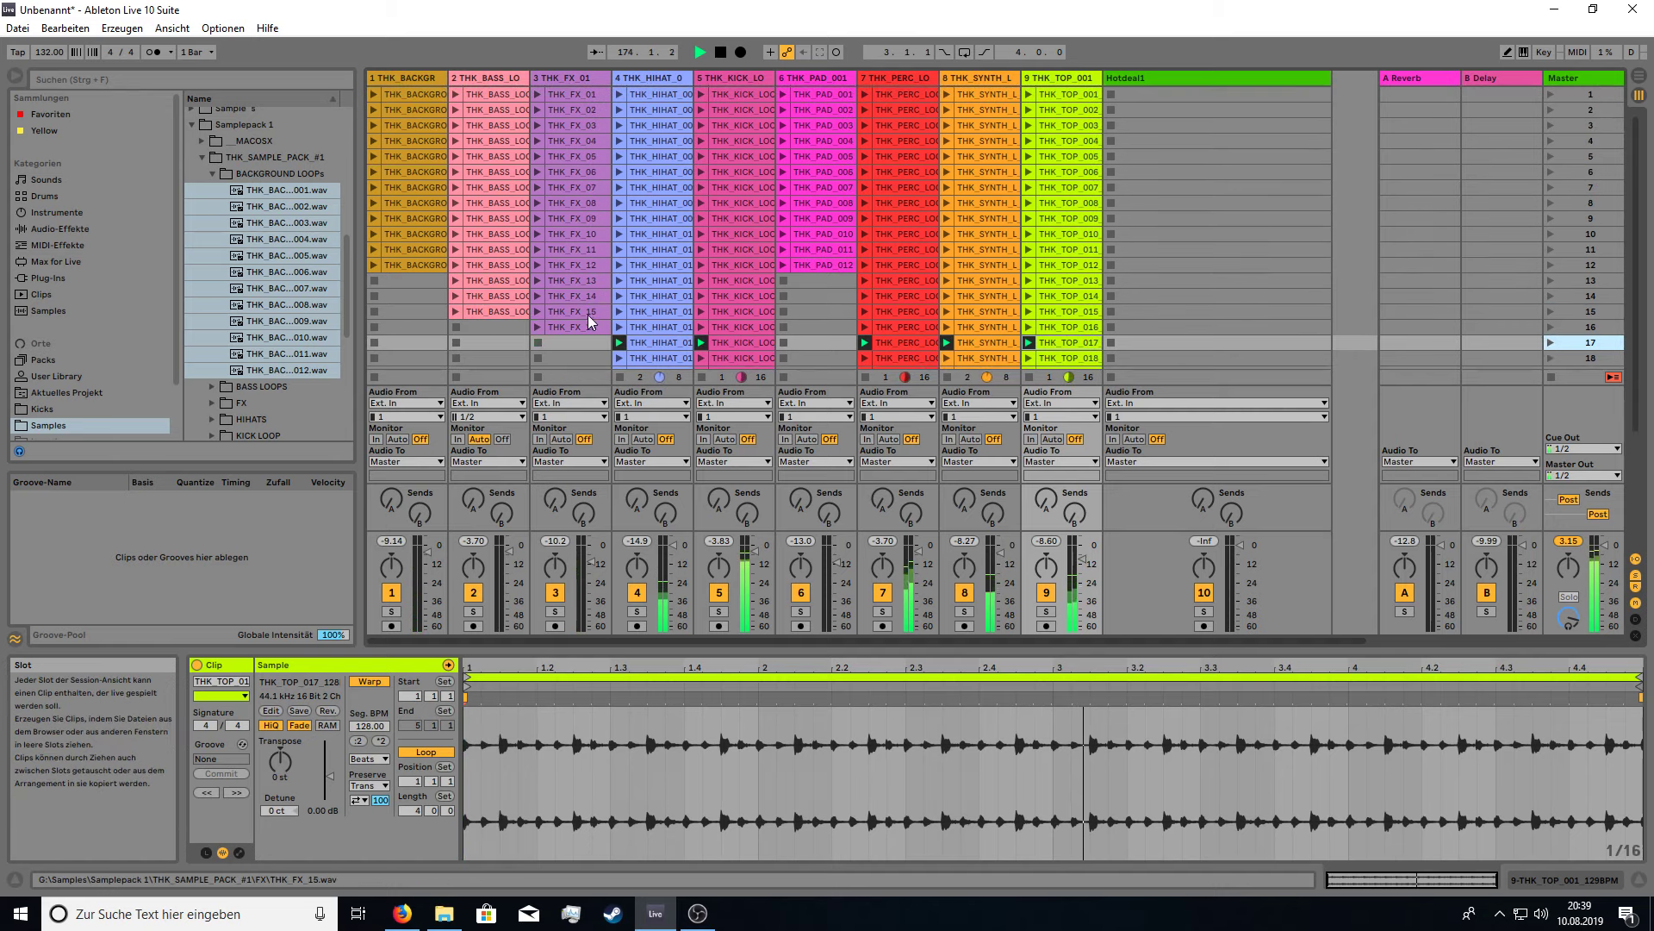
pyautogui.click(576, 329)
pyautogui.keyDown('shift'); pyautogui.click(573, 94); pyautogui.keyUp('shift')
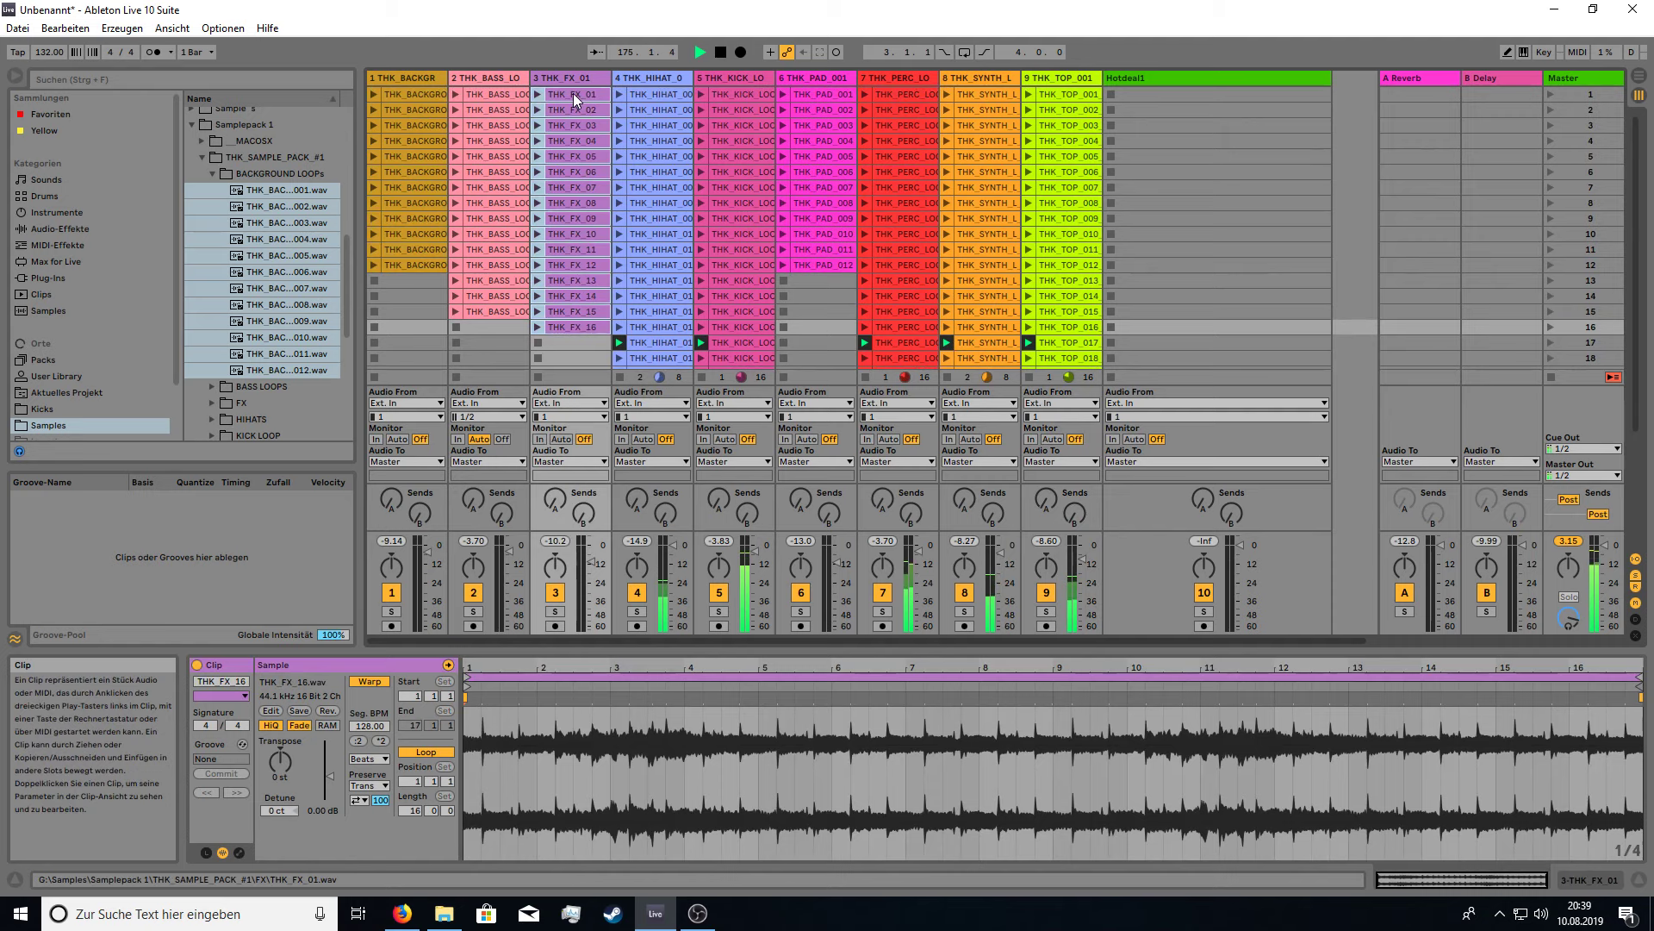
pyautogui.moveTo(572, 94); pyautogui.dragTo(584, 347)
pyautogui.scroll(3, 448, 198)
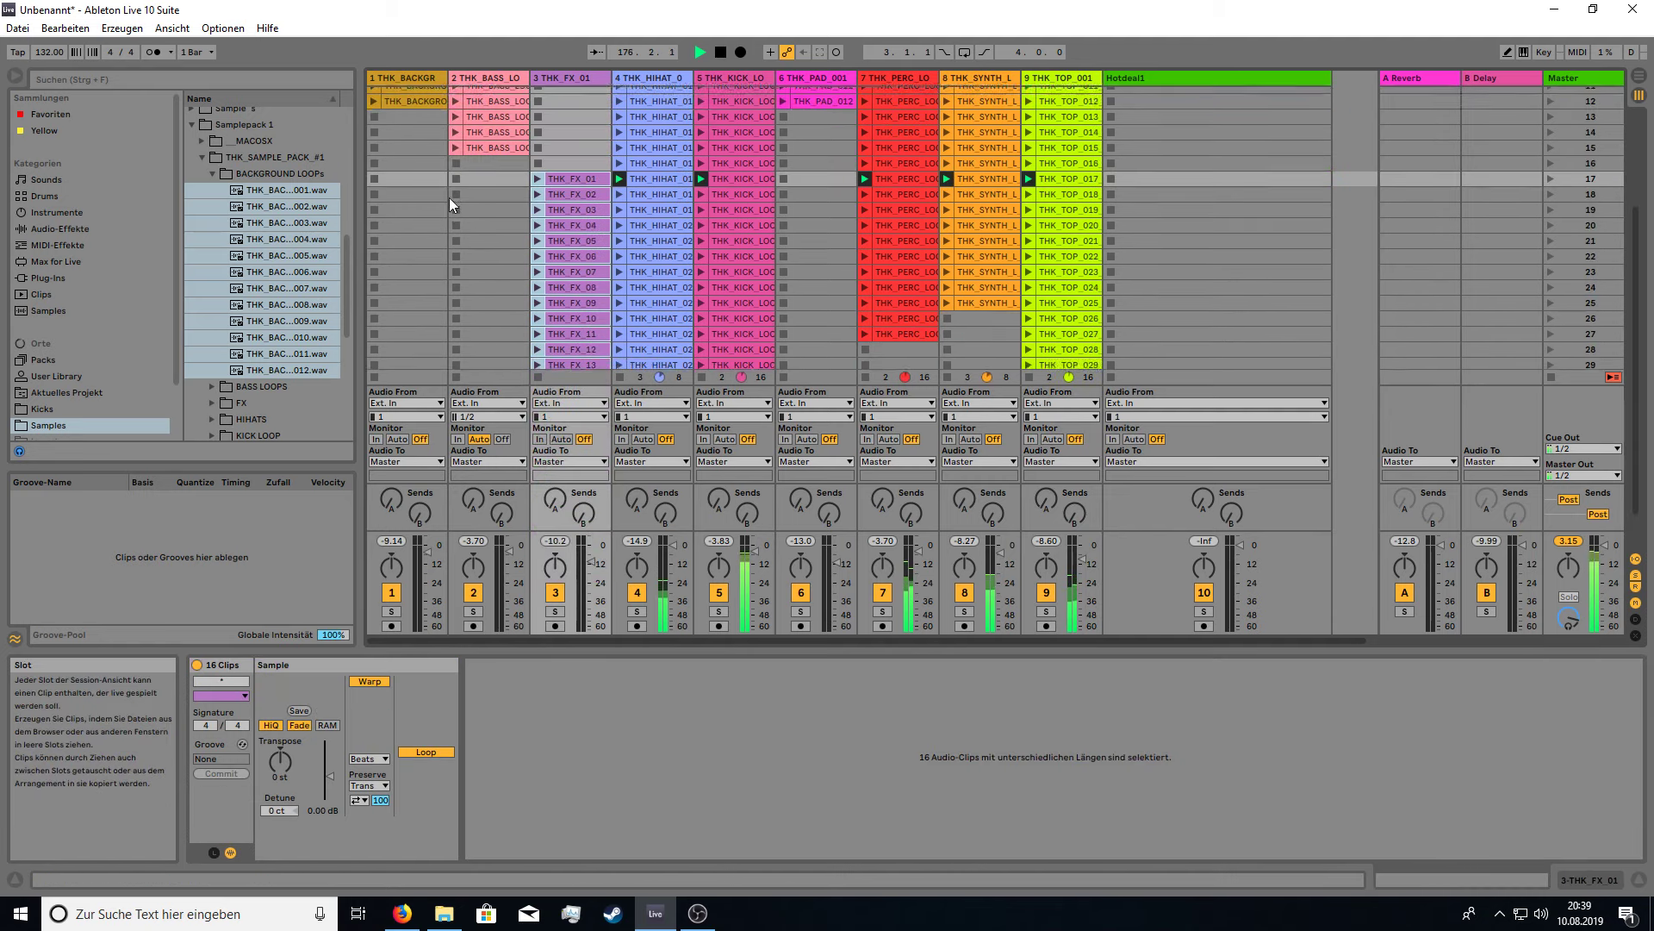
# Move all the bass loop clips down their track so that the first one sits in scene 17.
pyautogui.click(489, 198)
pyautogui.scroll(3, 488, 198)
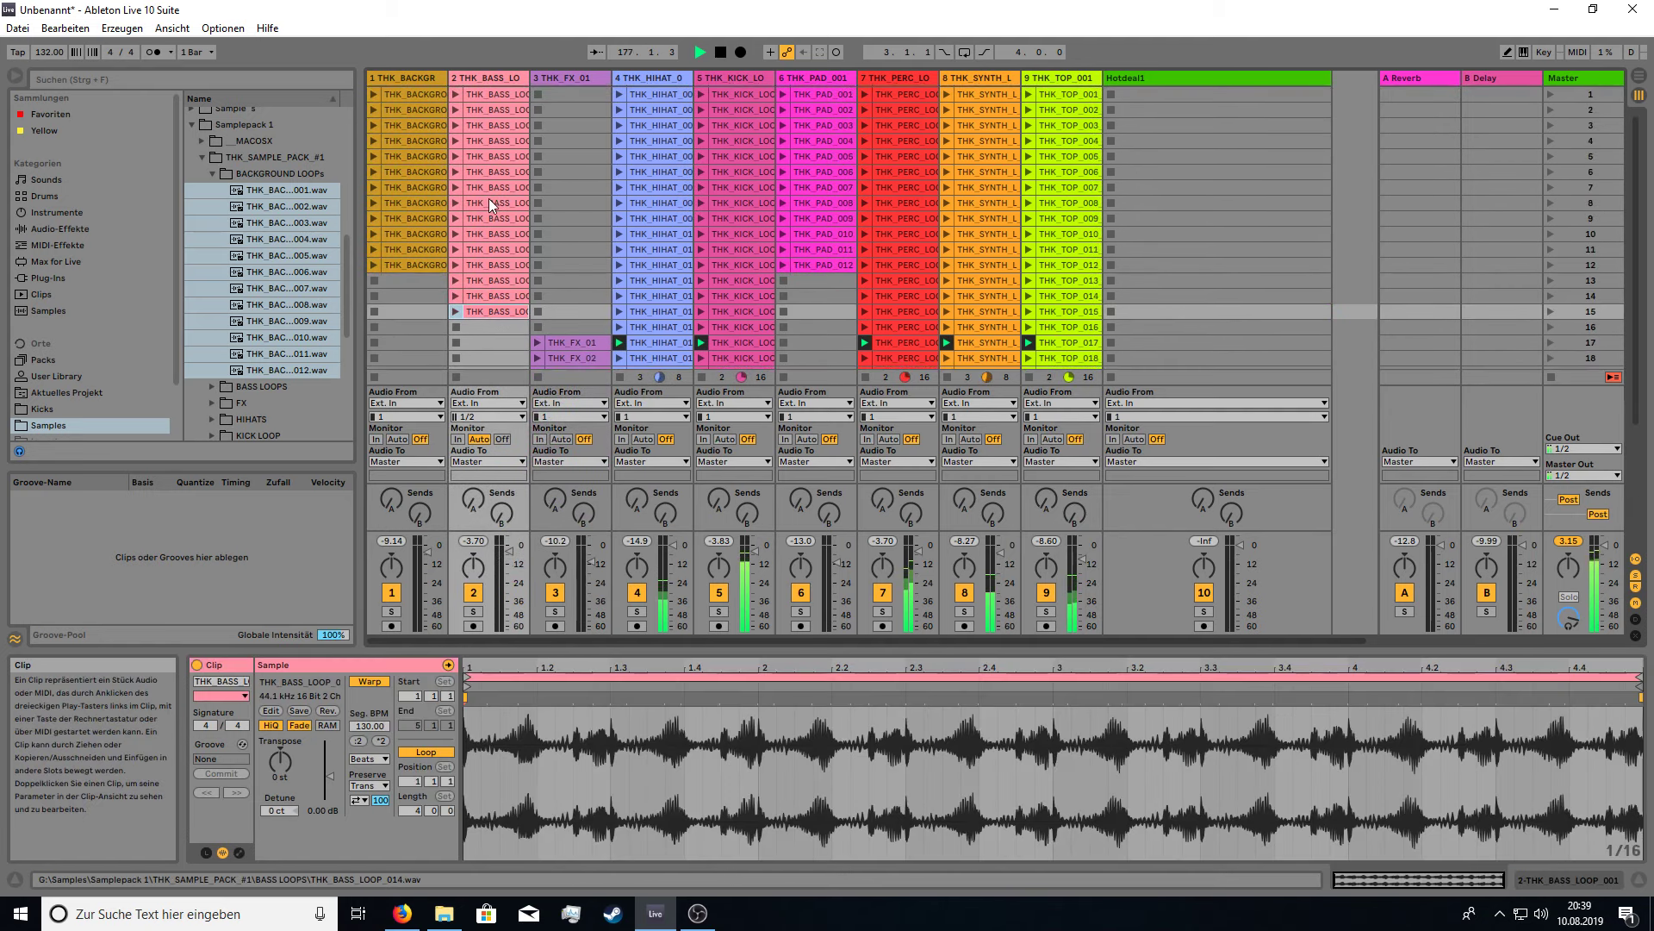
pyautogui.keyDown('shift'); pyautogui.click(489, 95); pyautogui.keyUp('shift')
pyautogui.moveTo(490, 95); pyautogui.dragTo(507, 324)
# Launch scenes 18 and 19 in turn, and switch the bass track to its clip in scene 18 and its clip in scene 17.
pyautogui.click(1548, 158)
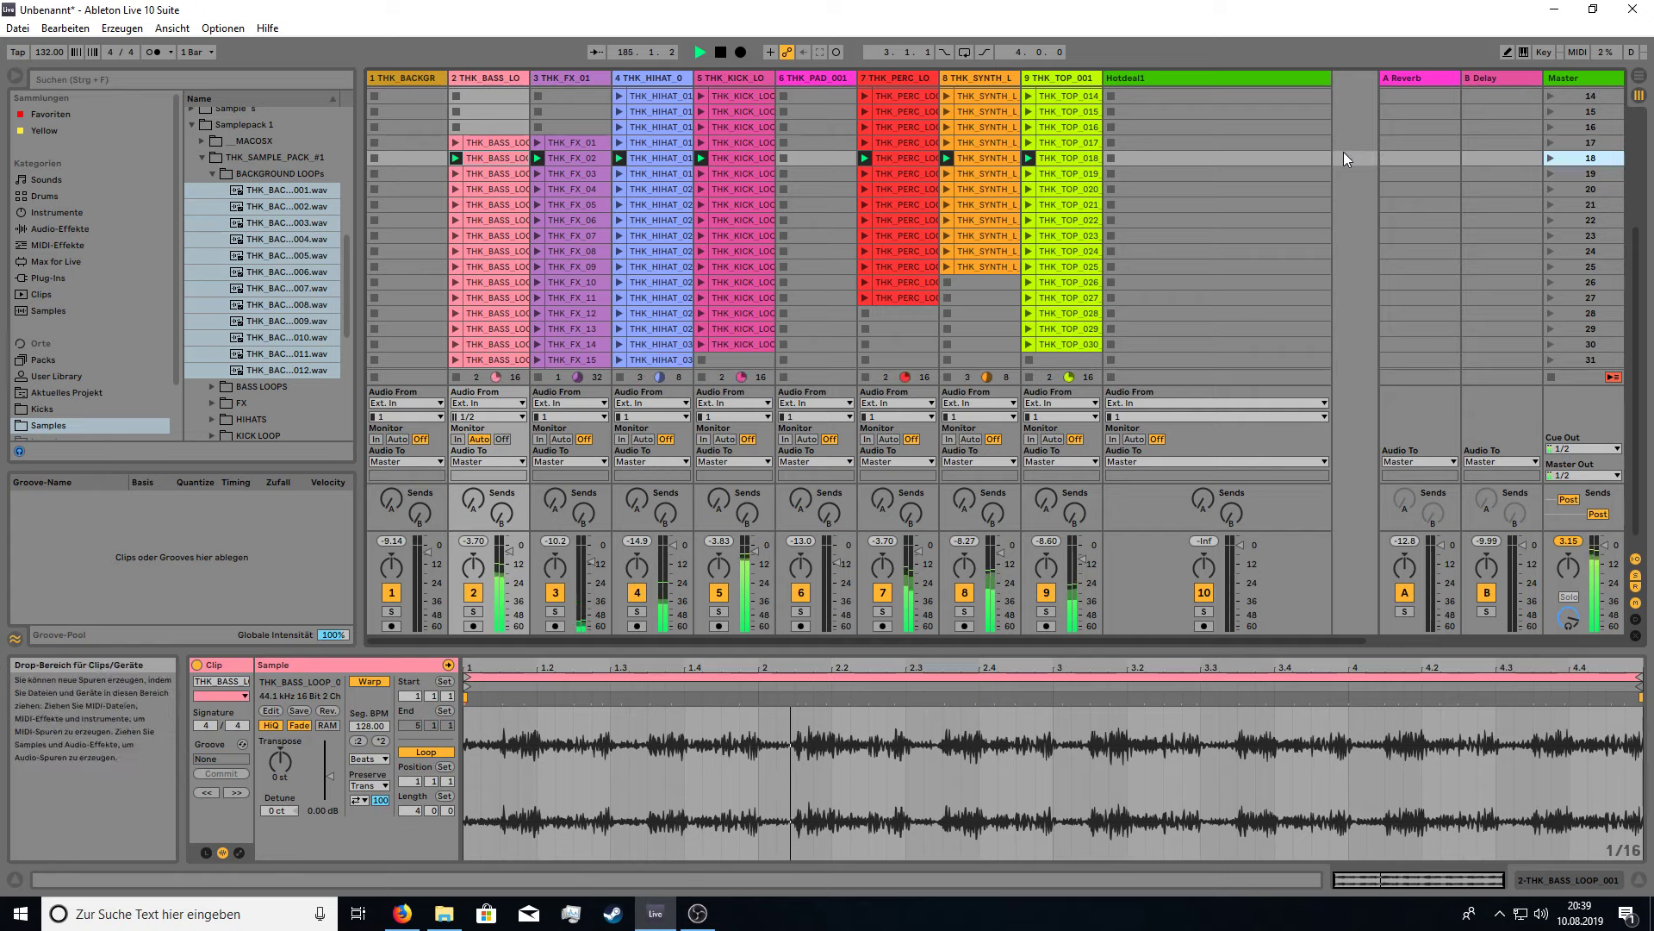
pyautogui.click(1551, 174)
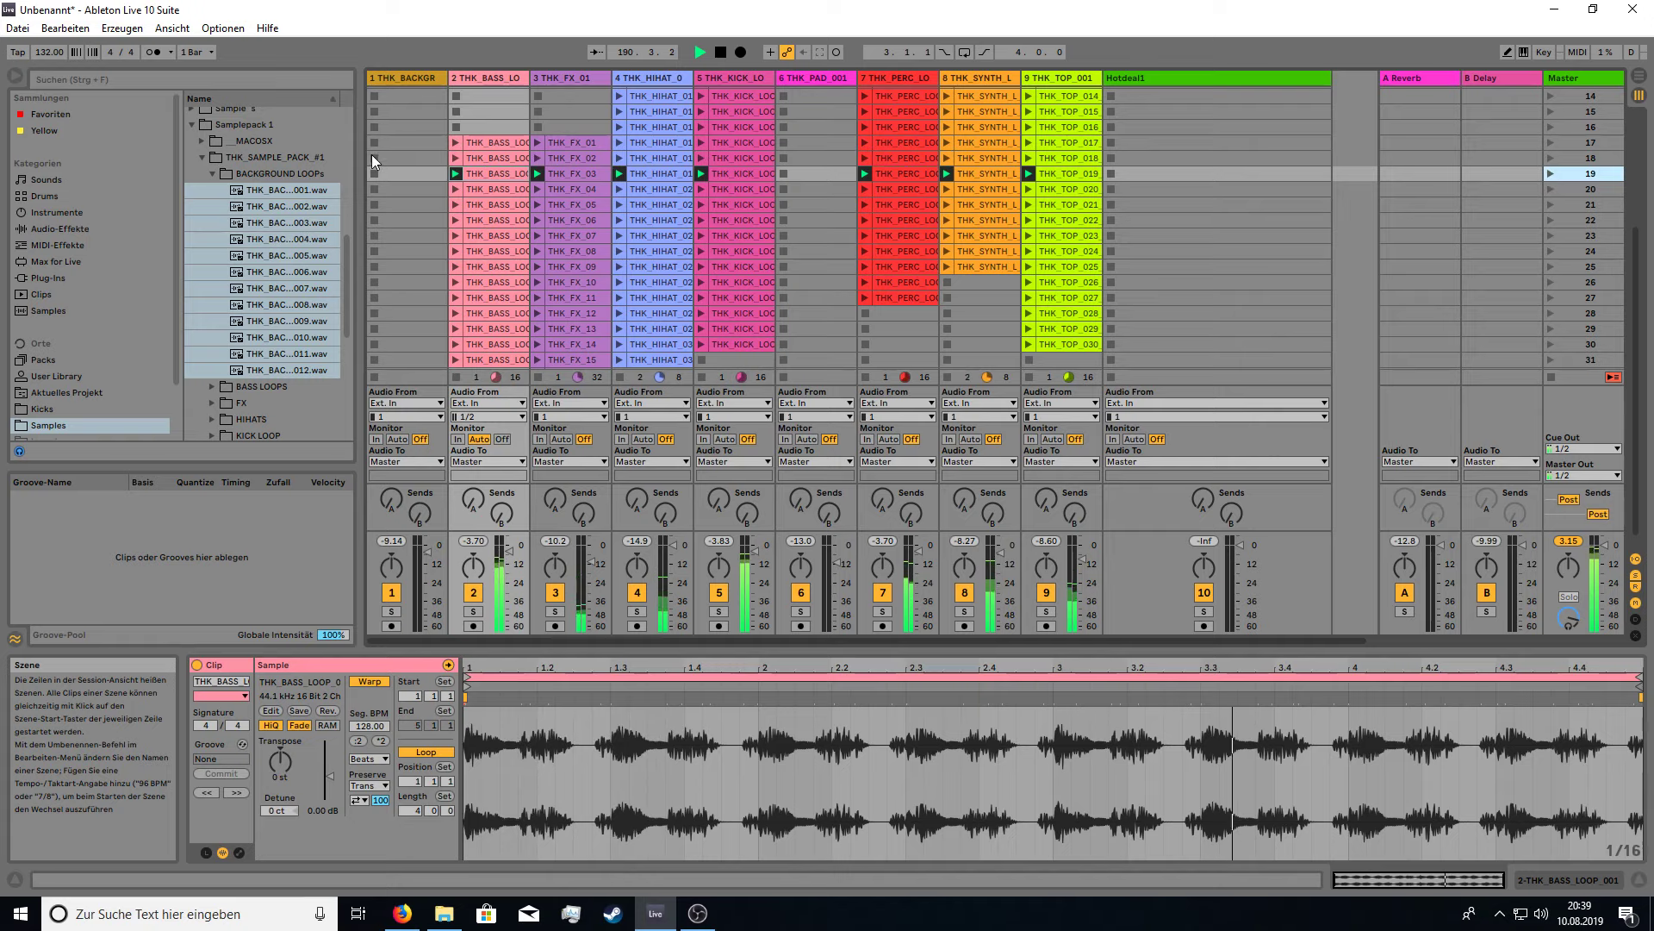
pyautogui.click(446, 158)
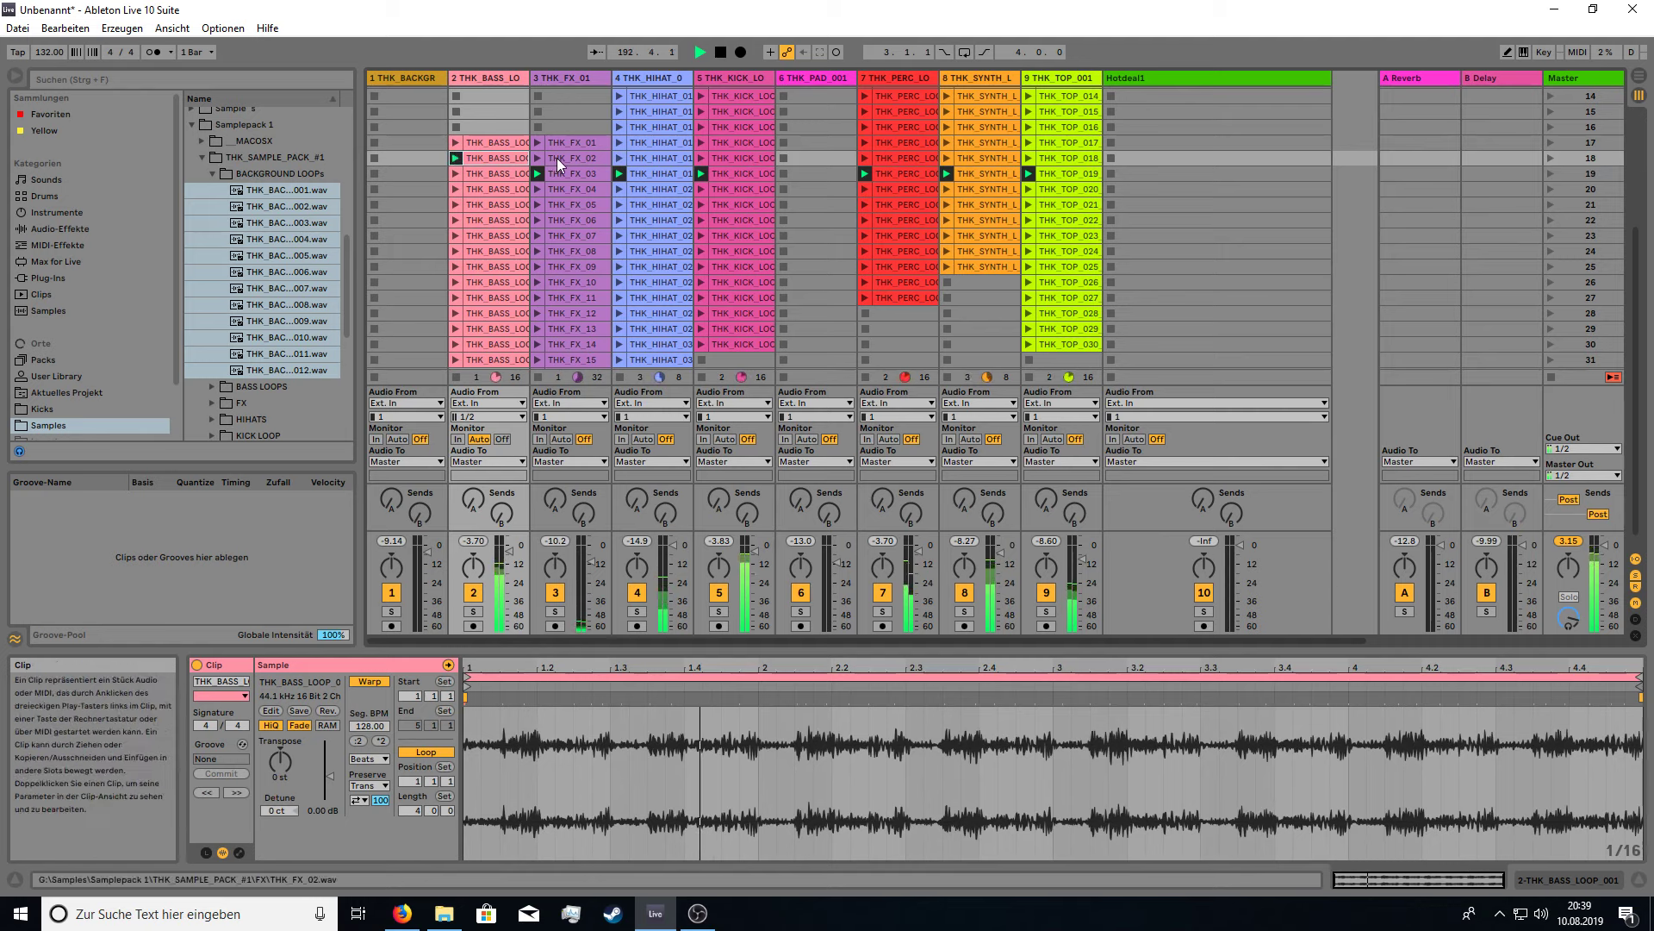
pyautogui.click(455, 139)
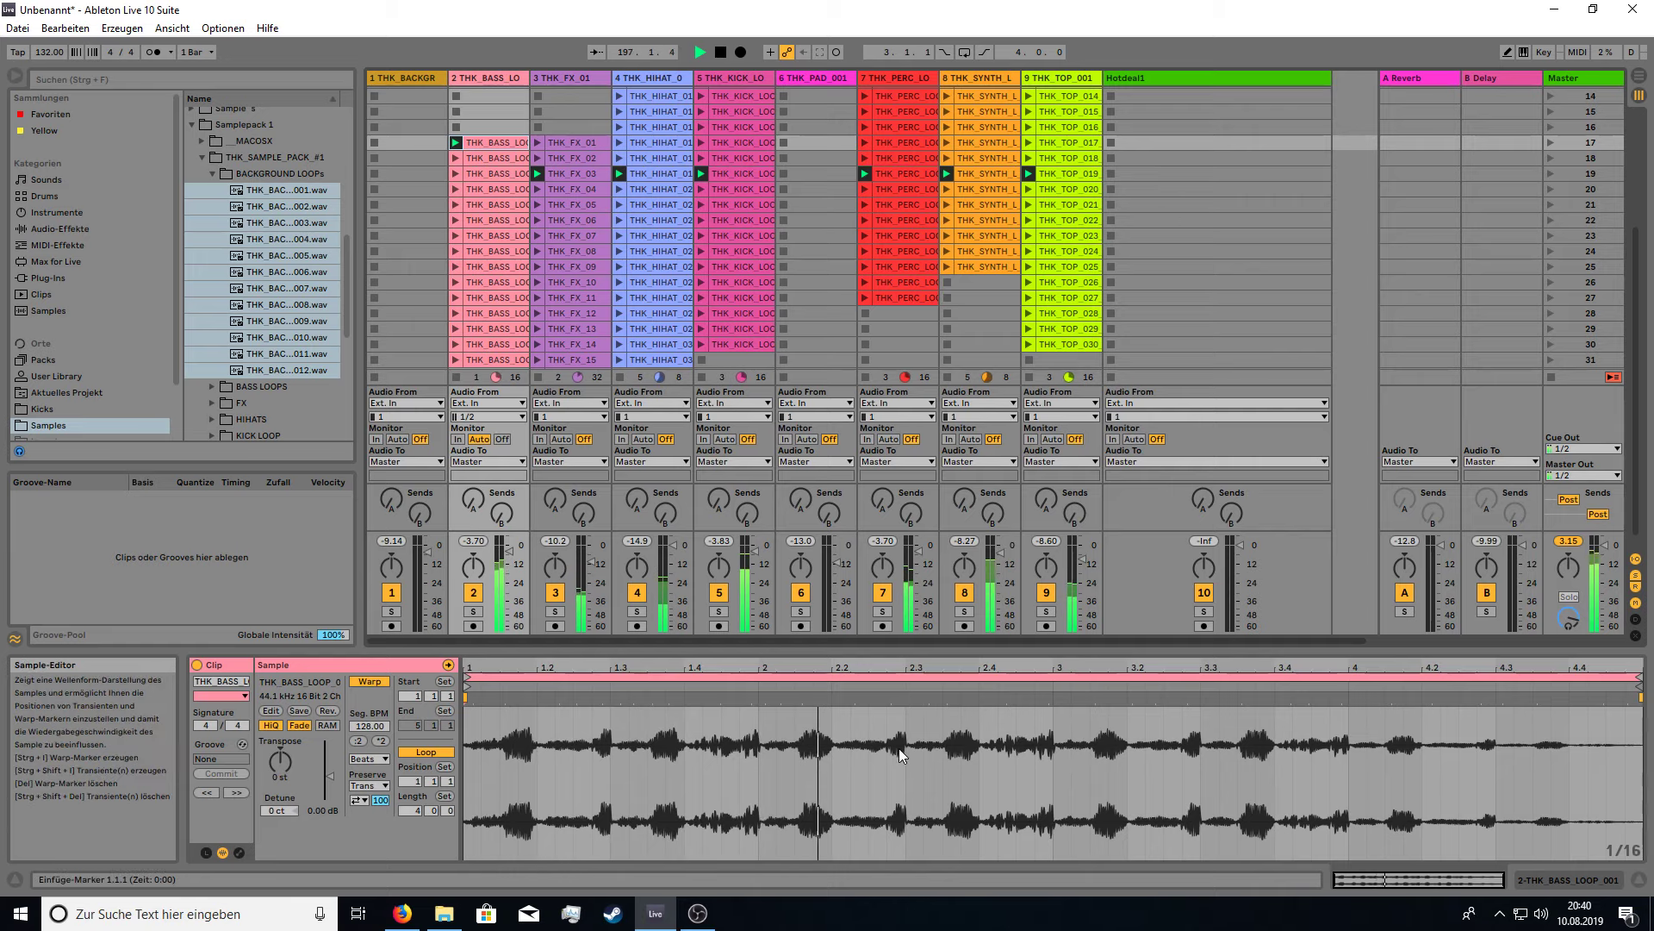
# Loop the scene 17 bass clip from its start to about 2.3, a length of 1.2.0, and clear the clip selection.
pyautogui.moveTo(905, 748); pyautogui.dragTo(484, 727)
pyautogui.hotkey('ctrl', 'l')
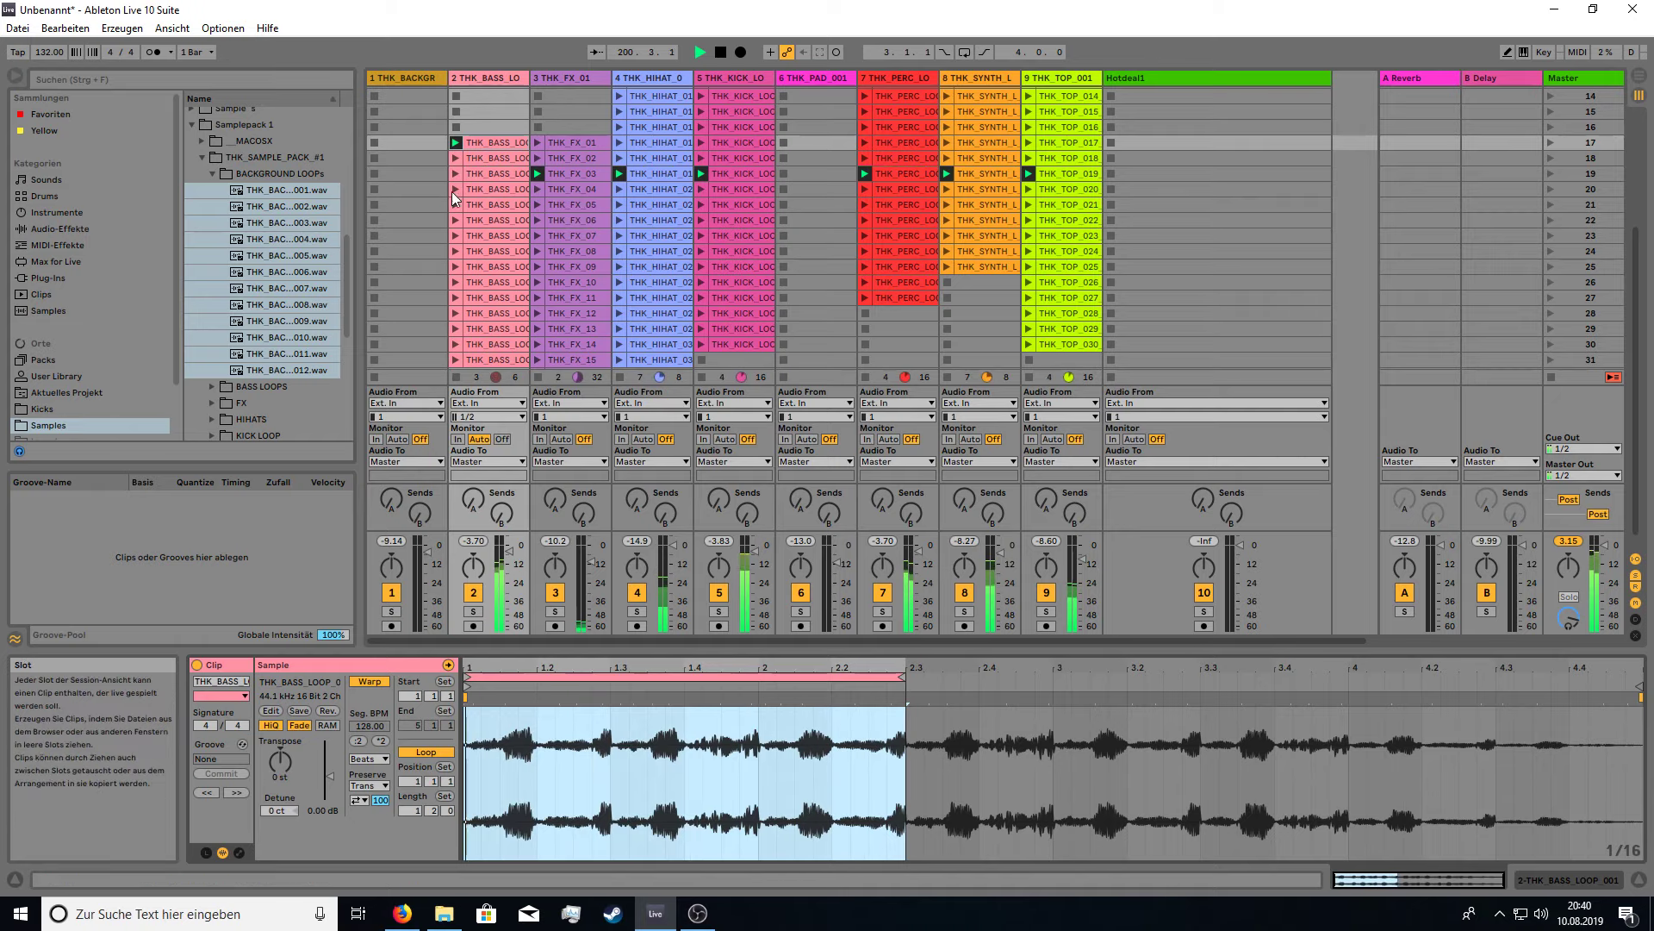
pyautogui.click(1274, 176)
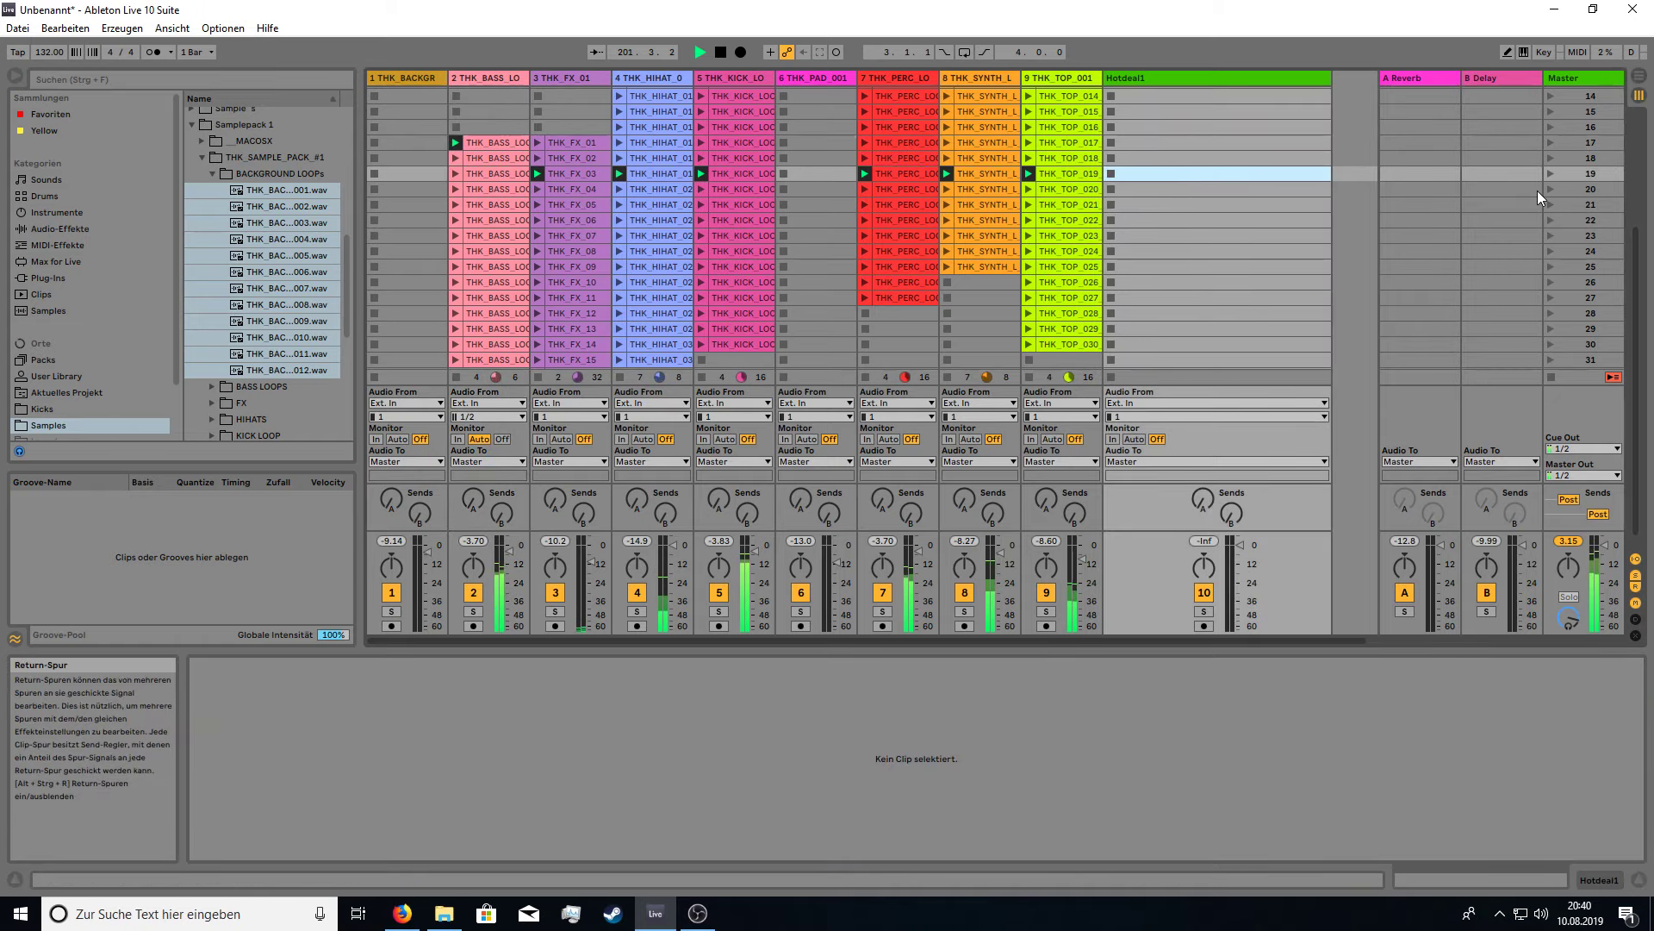
# Briefly raise the synth track's Reverb send to about -3.2 dB and launch scene 20.
pyautogui.click(964, 499)
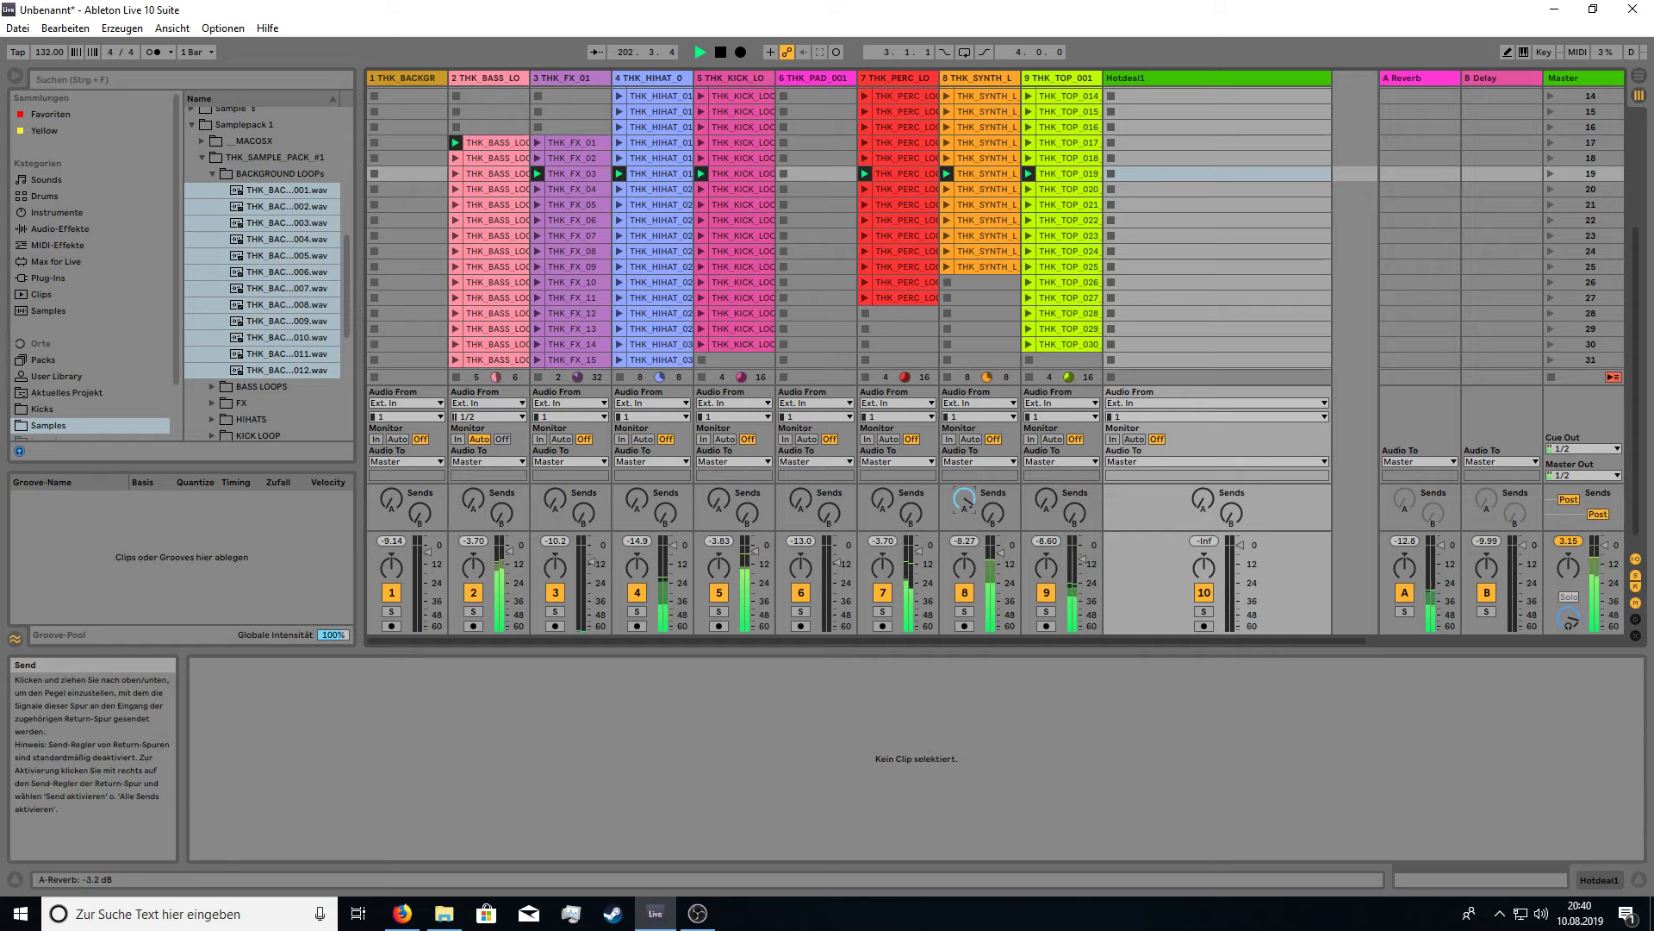
pyautogui.click(1550, 190)
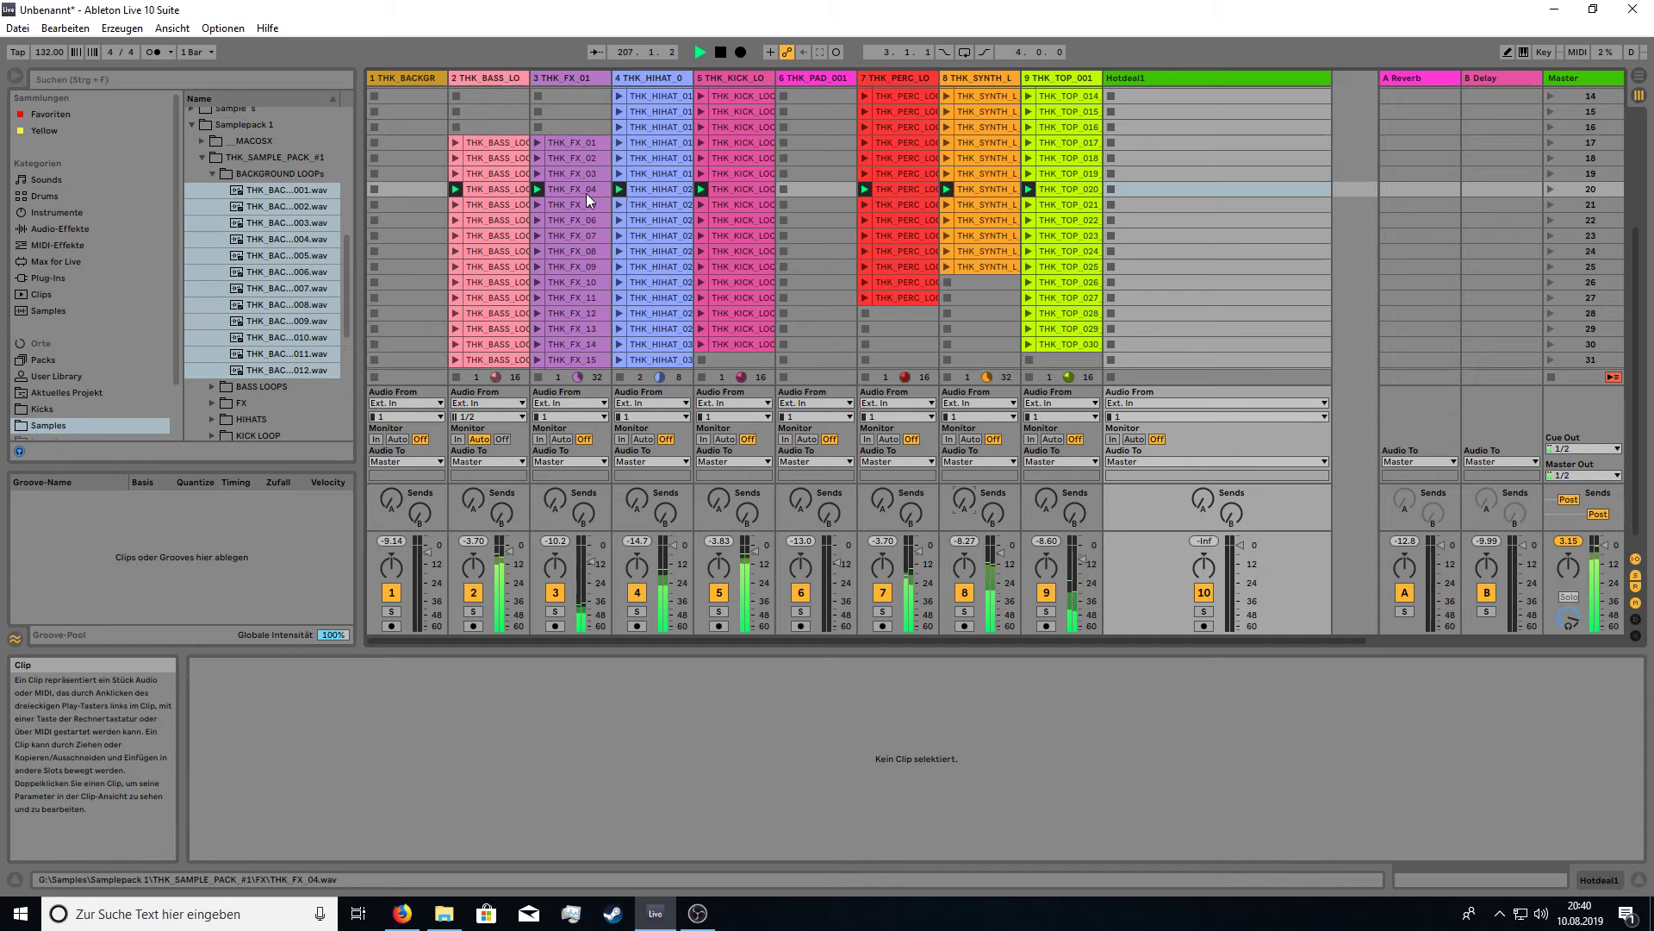
# Audition the hi-hat clips in scenes 21, 22 and 23, and delete the ones in scenes 21 and 22.
pyautogui.click(619, 205)
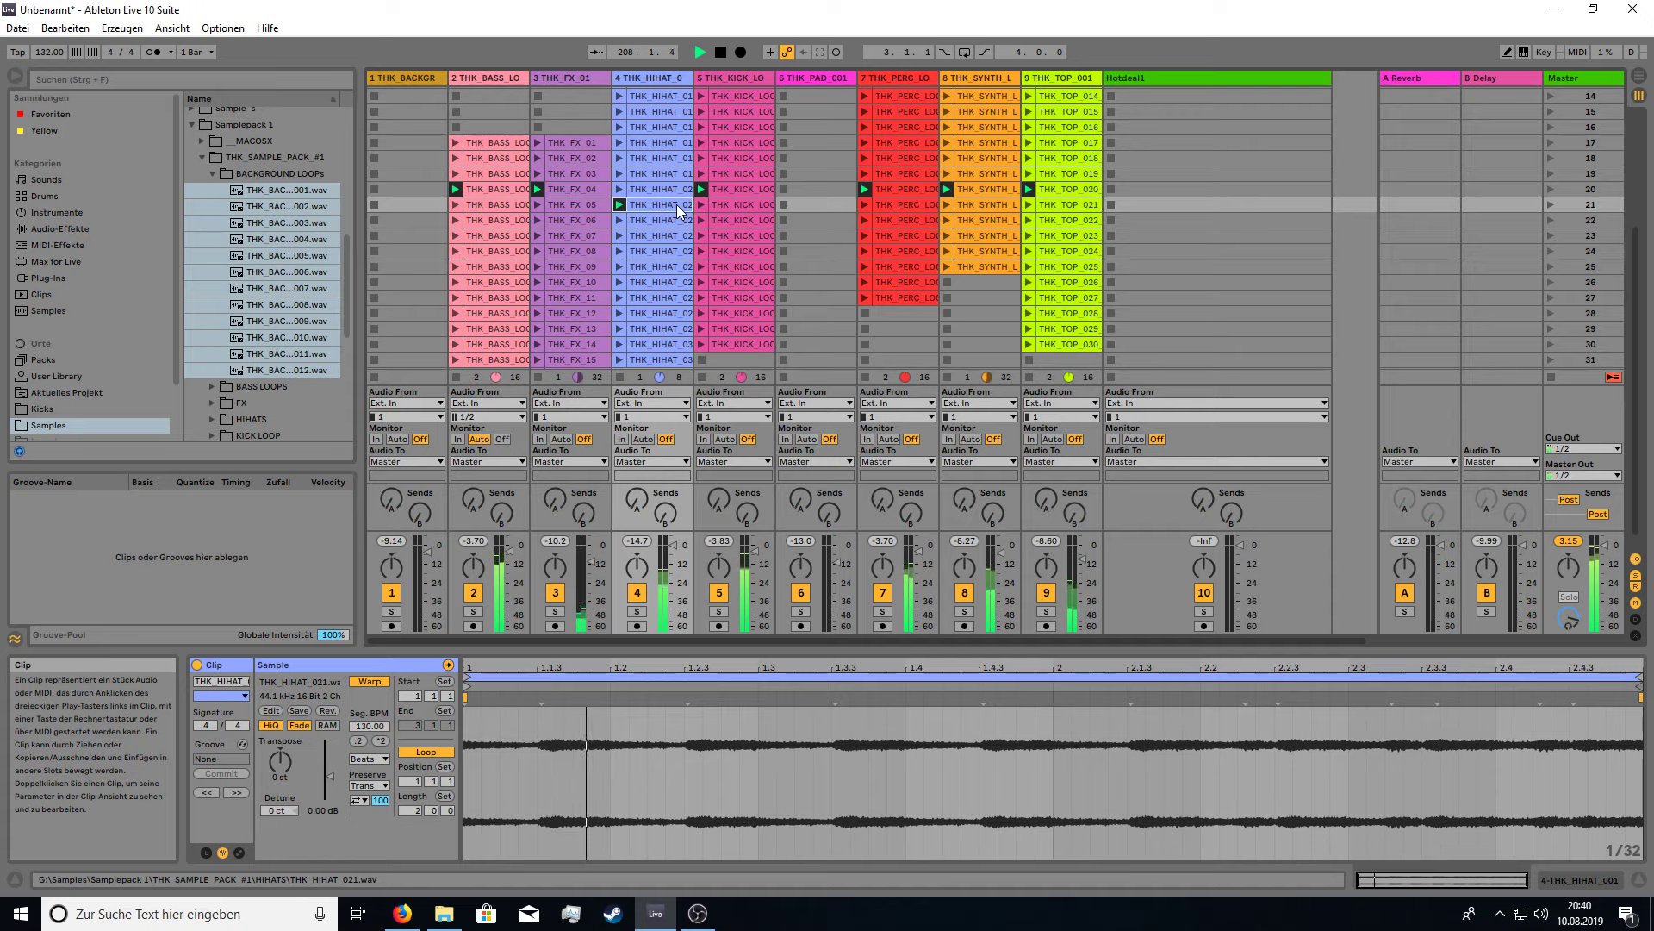
pyautogui.click(619, 220)
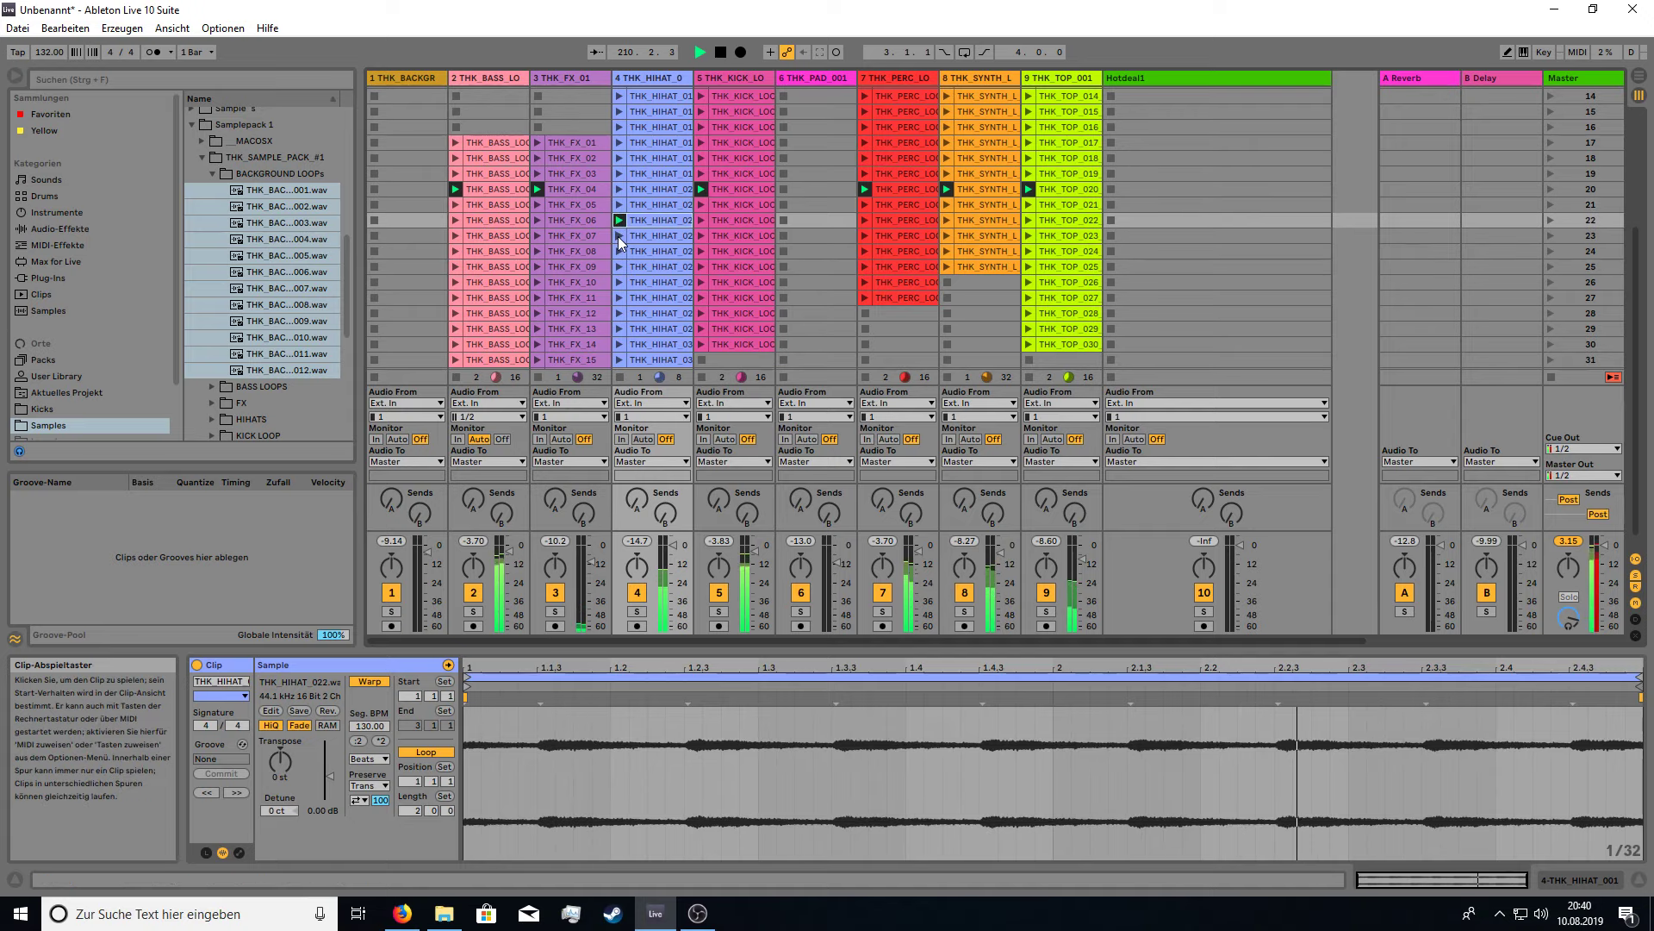
pyautogui.click(619, 236)
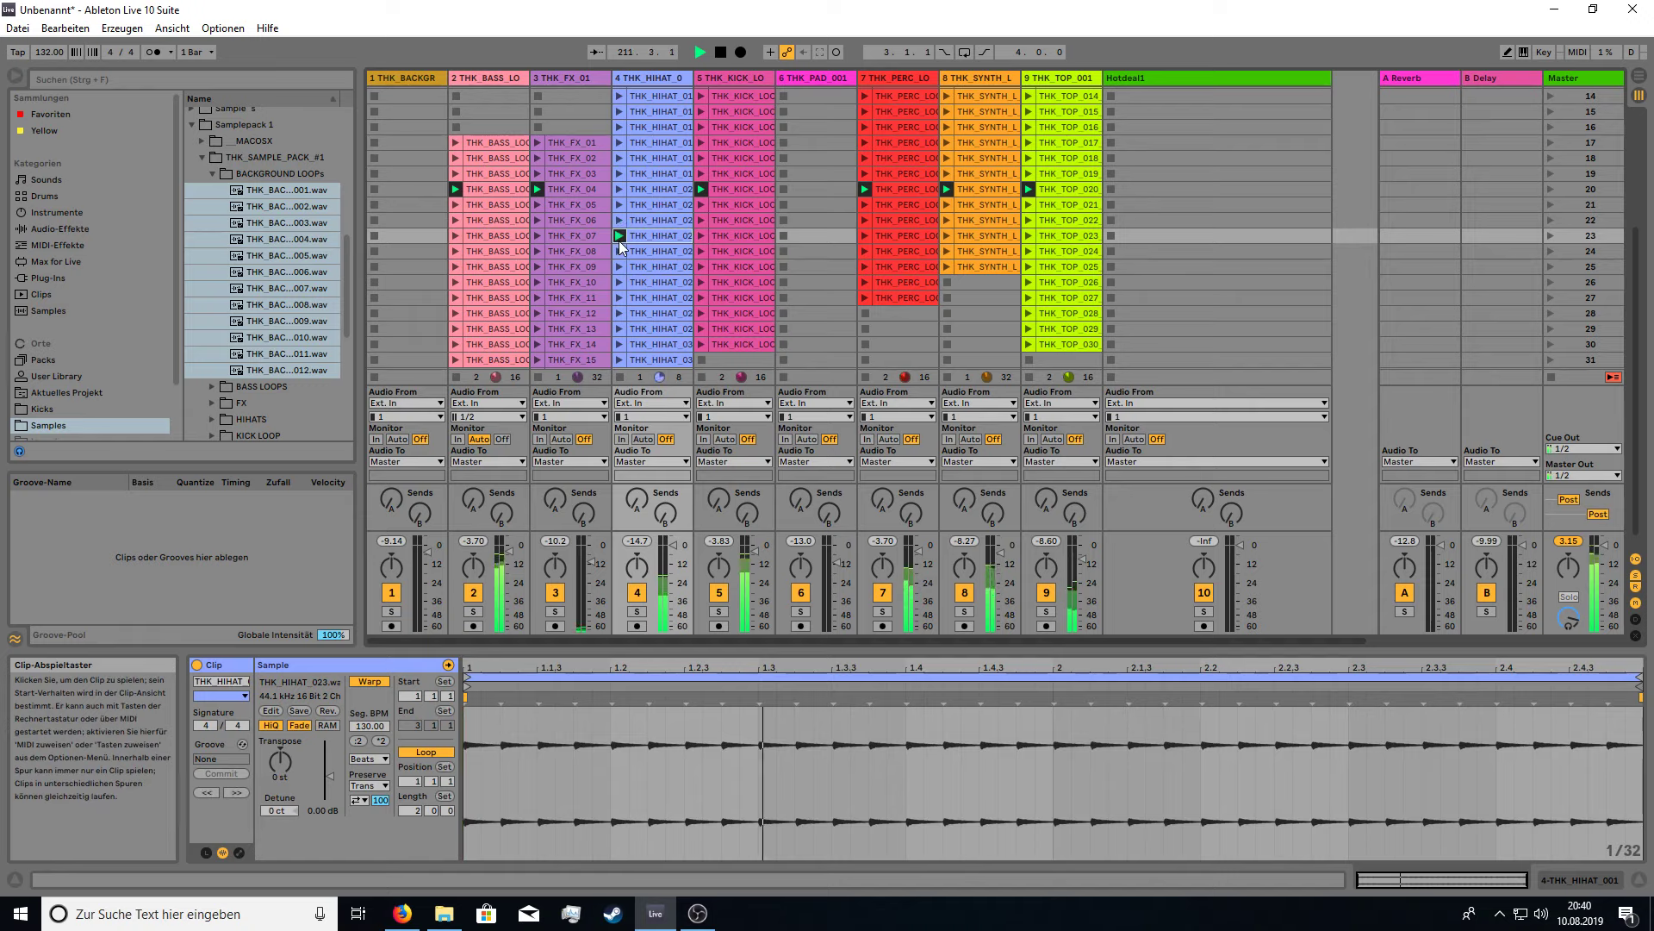
pyautogui.click(635, 221)
pyautogui.keyDown('shift'); pyautogui.click(653, 201); pyautogui.keyUp('shift')
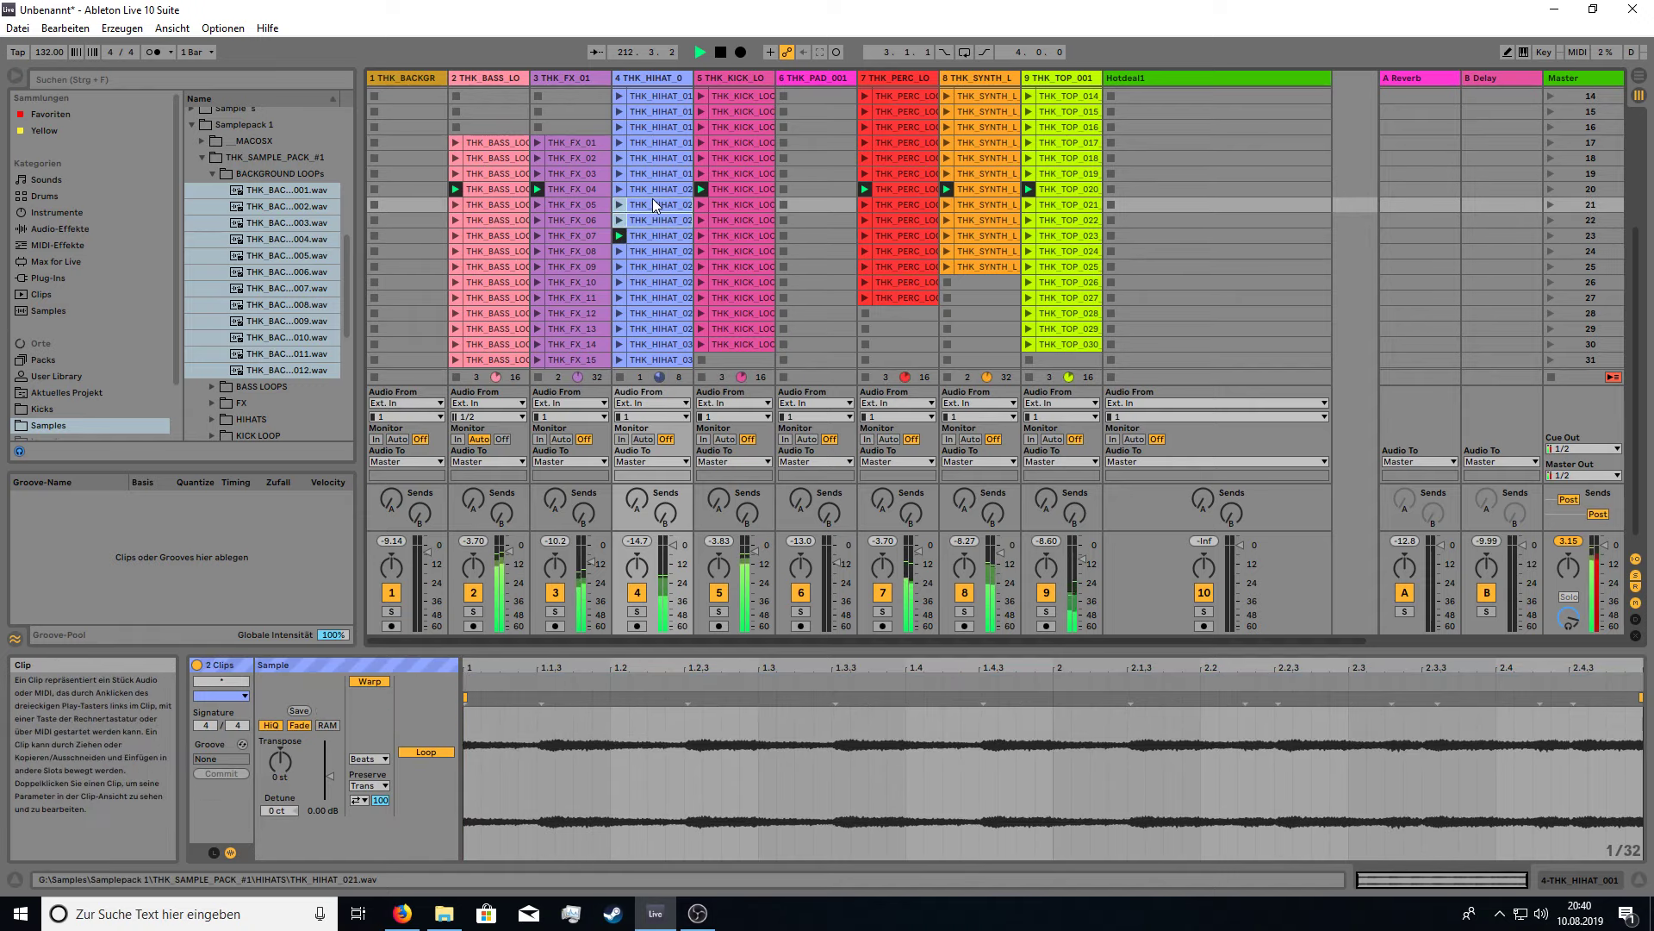
pyautogui.press('Delete')
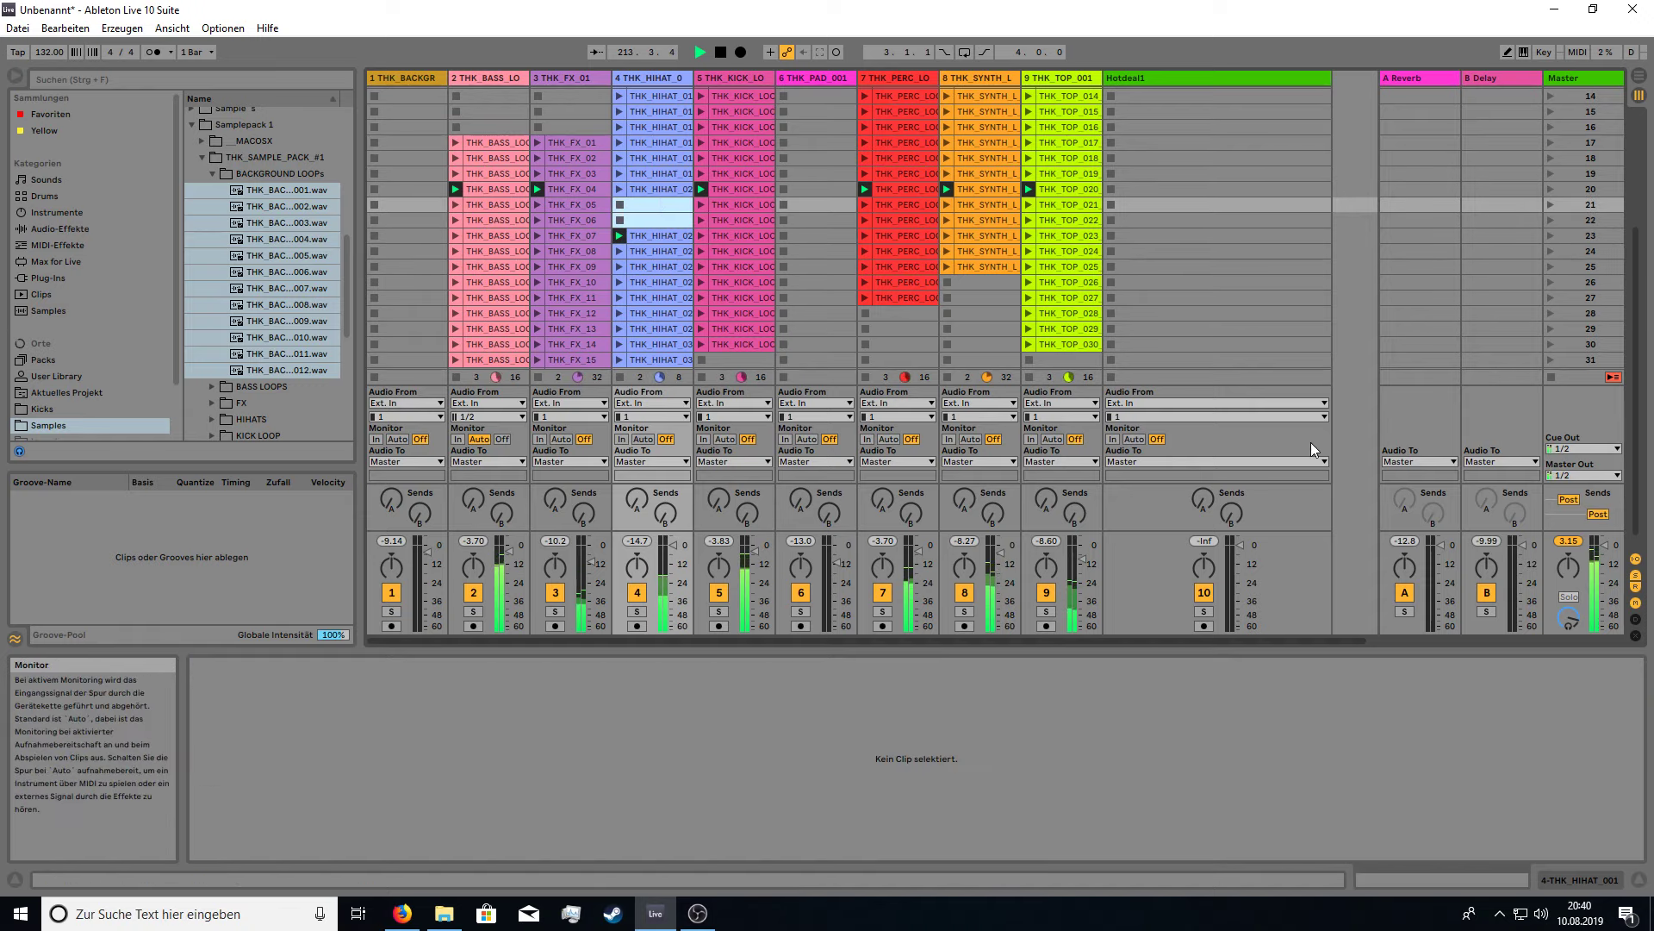
# Launch scenes 21 to 24 in turn, briefly raising the synth track's Reverb send during scene 21.
pyautogui.click(1551, 205)
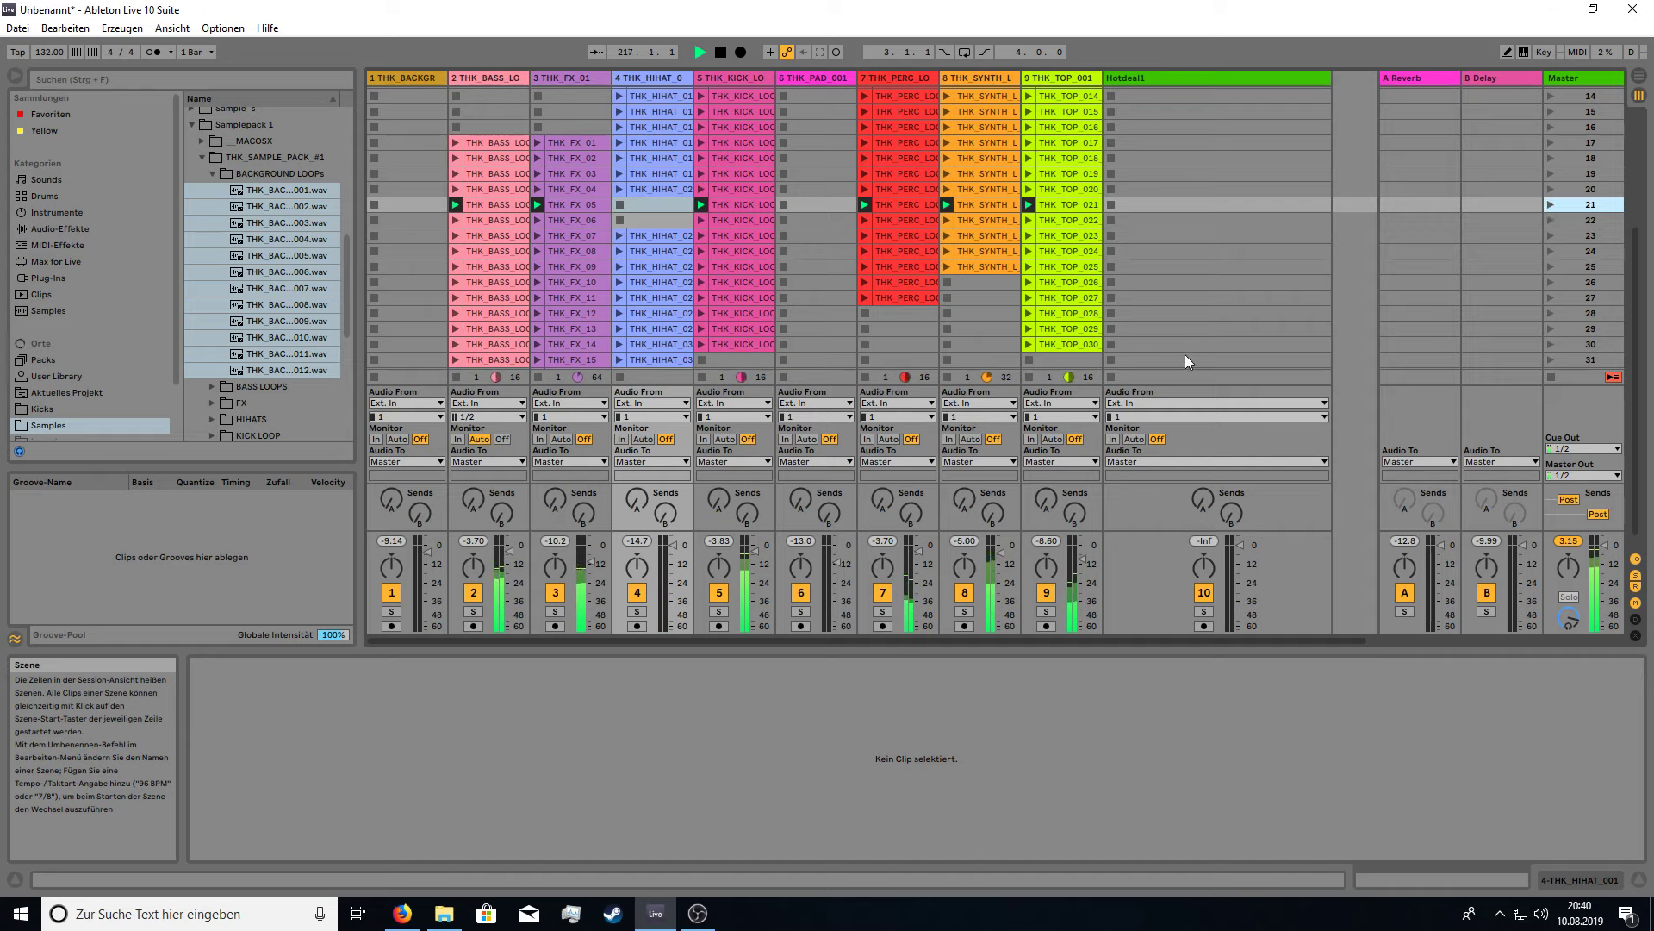
pyautogui.moveTo(964, 499); pyautogui.dragTo(964, 497)
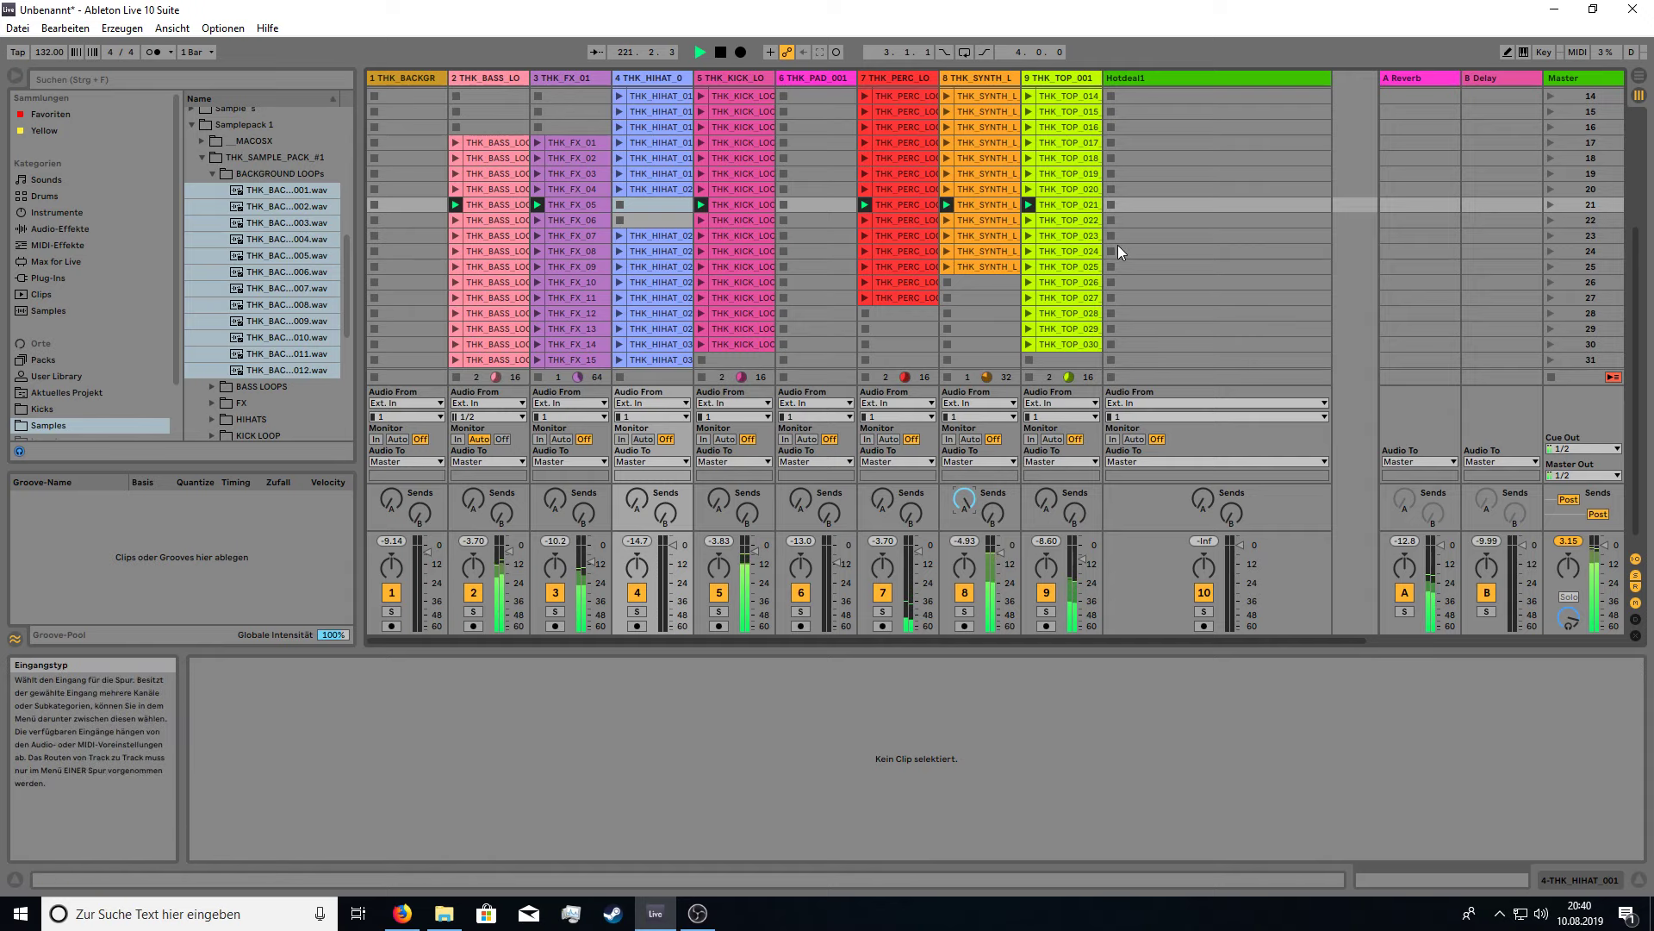
pyautogui.click(1550, 220)
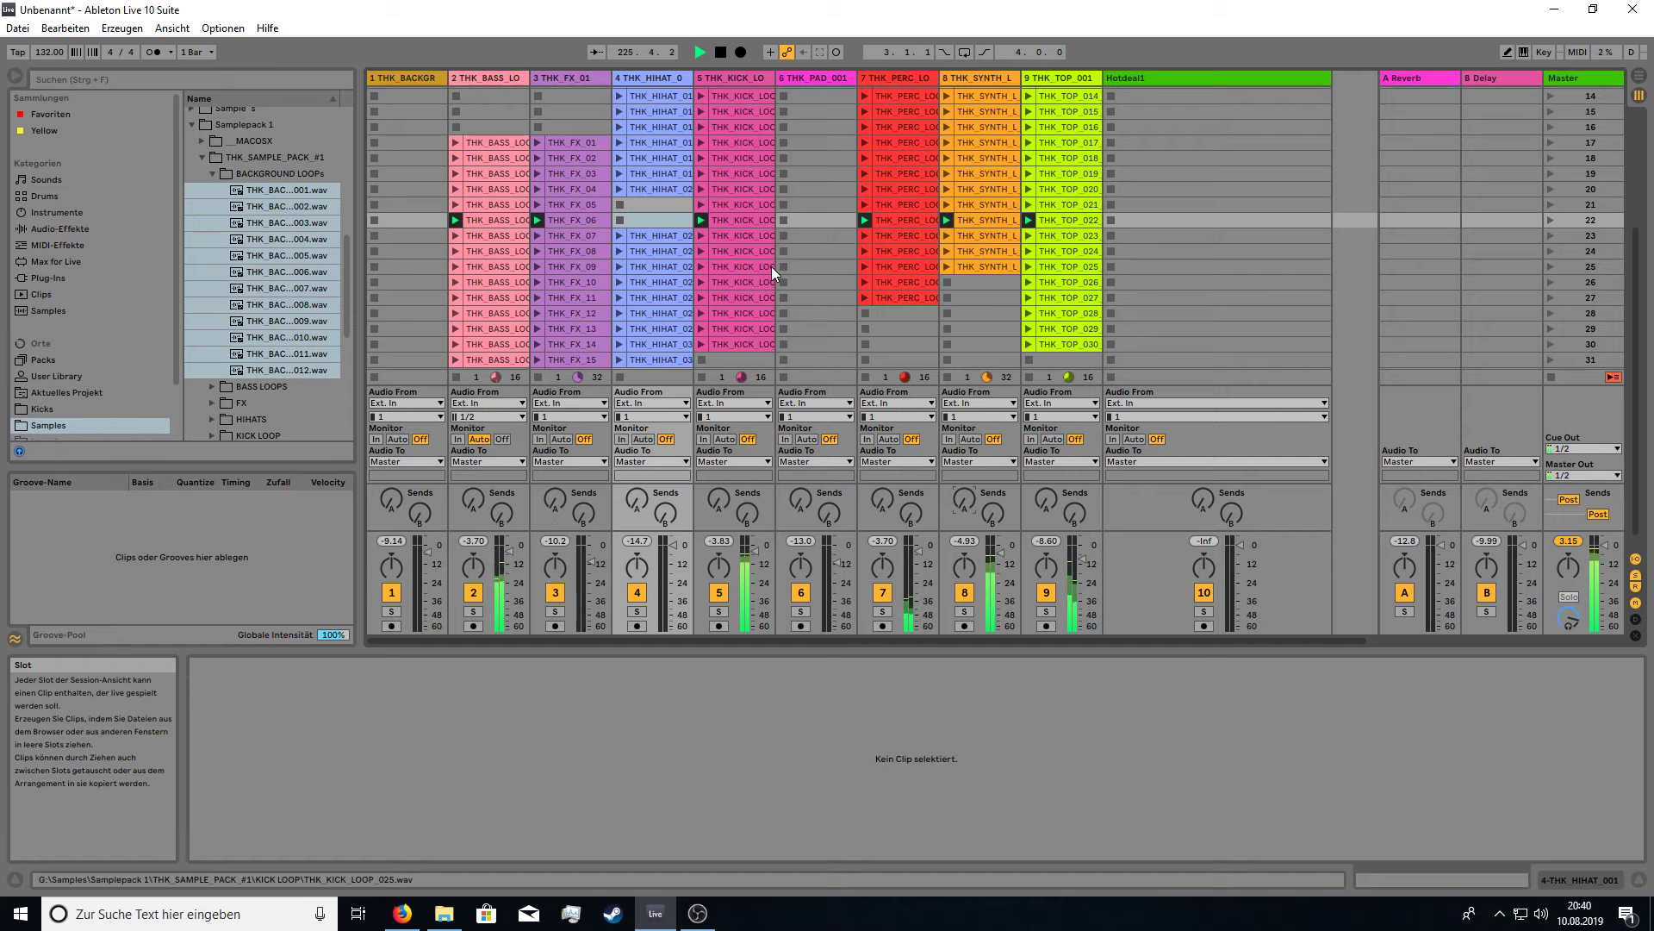
pyautogui.click(1553, 236)
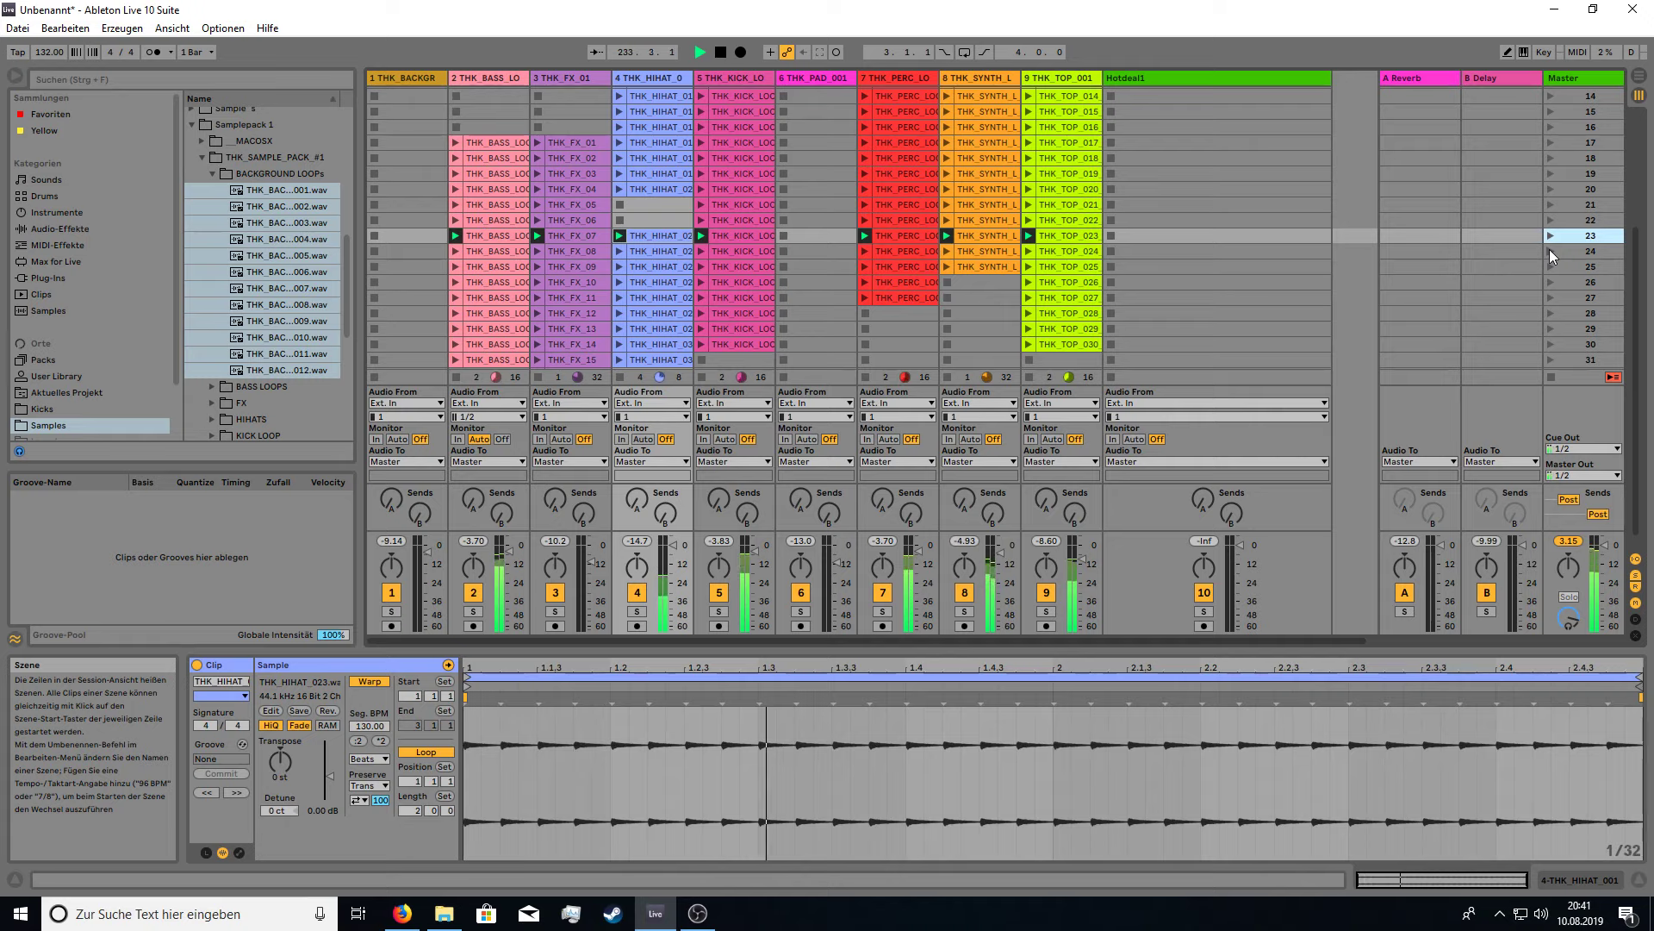
pyautogui.click(1550, 250)
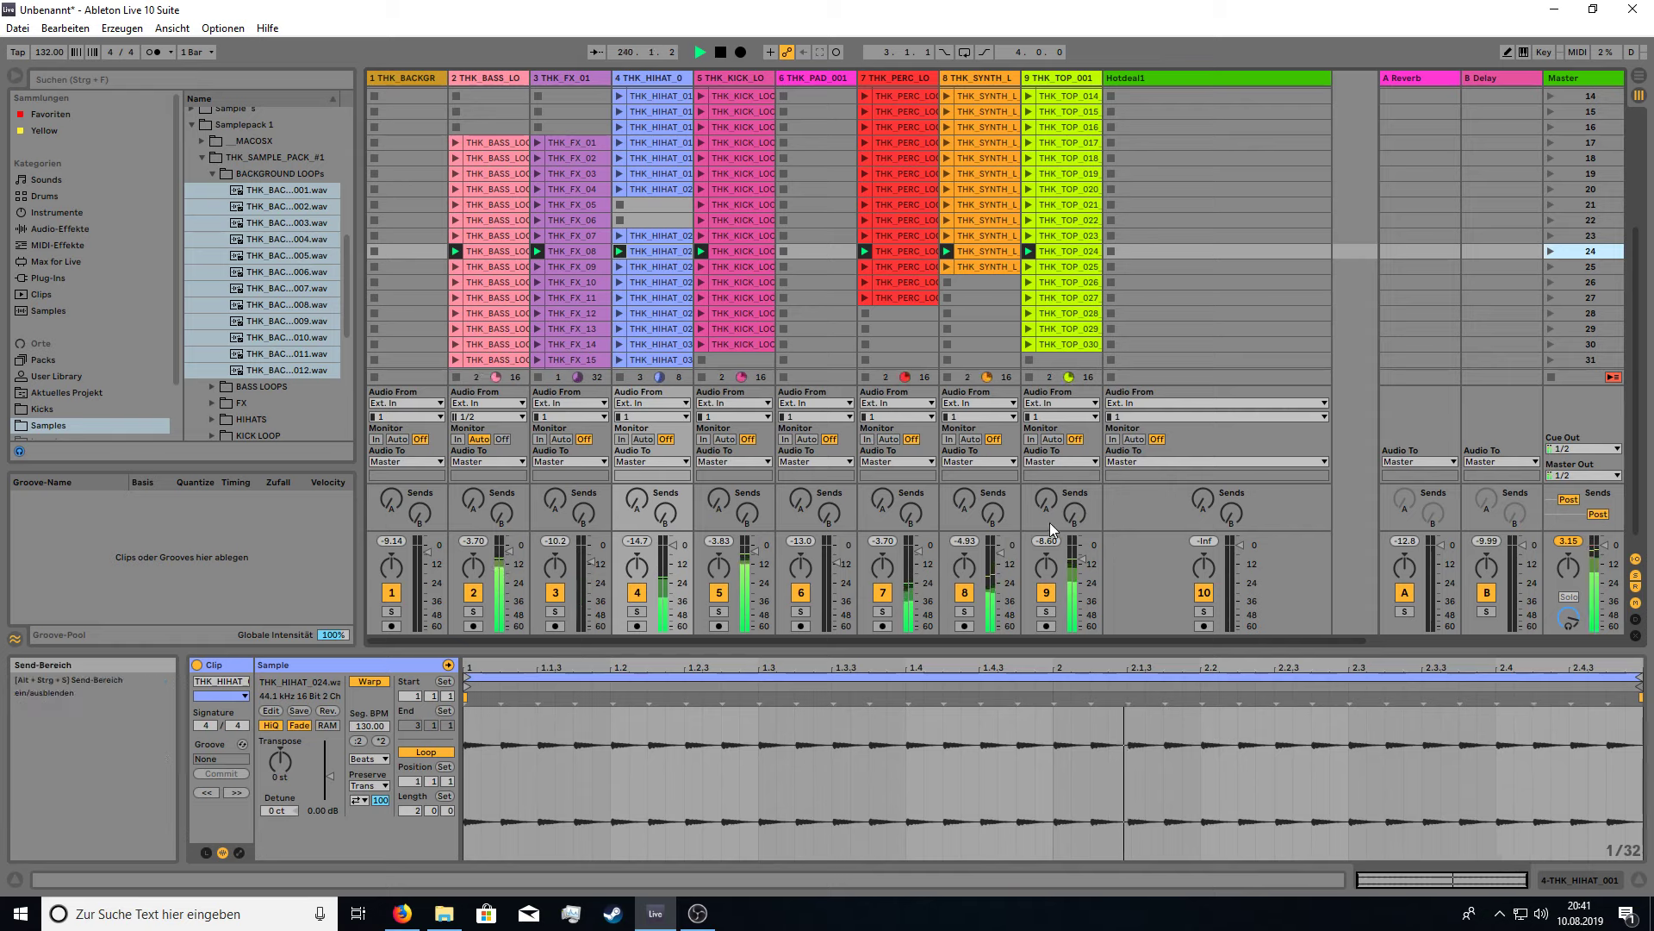
# Raise the synth track's Delay send, launch scene 25 and bring the send back down.
pyautogui.moveTo(992, 514); pyautogui.dragTo(993, 439)
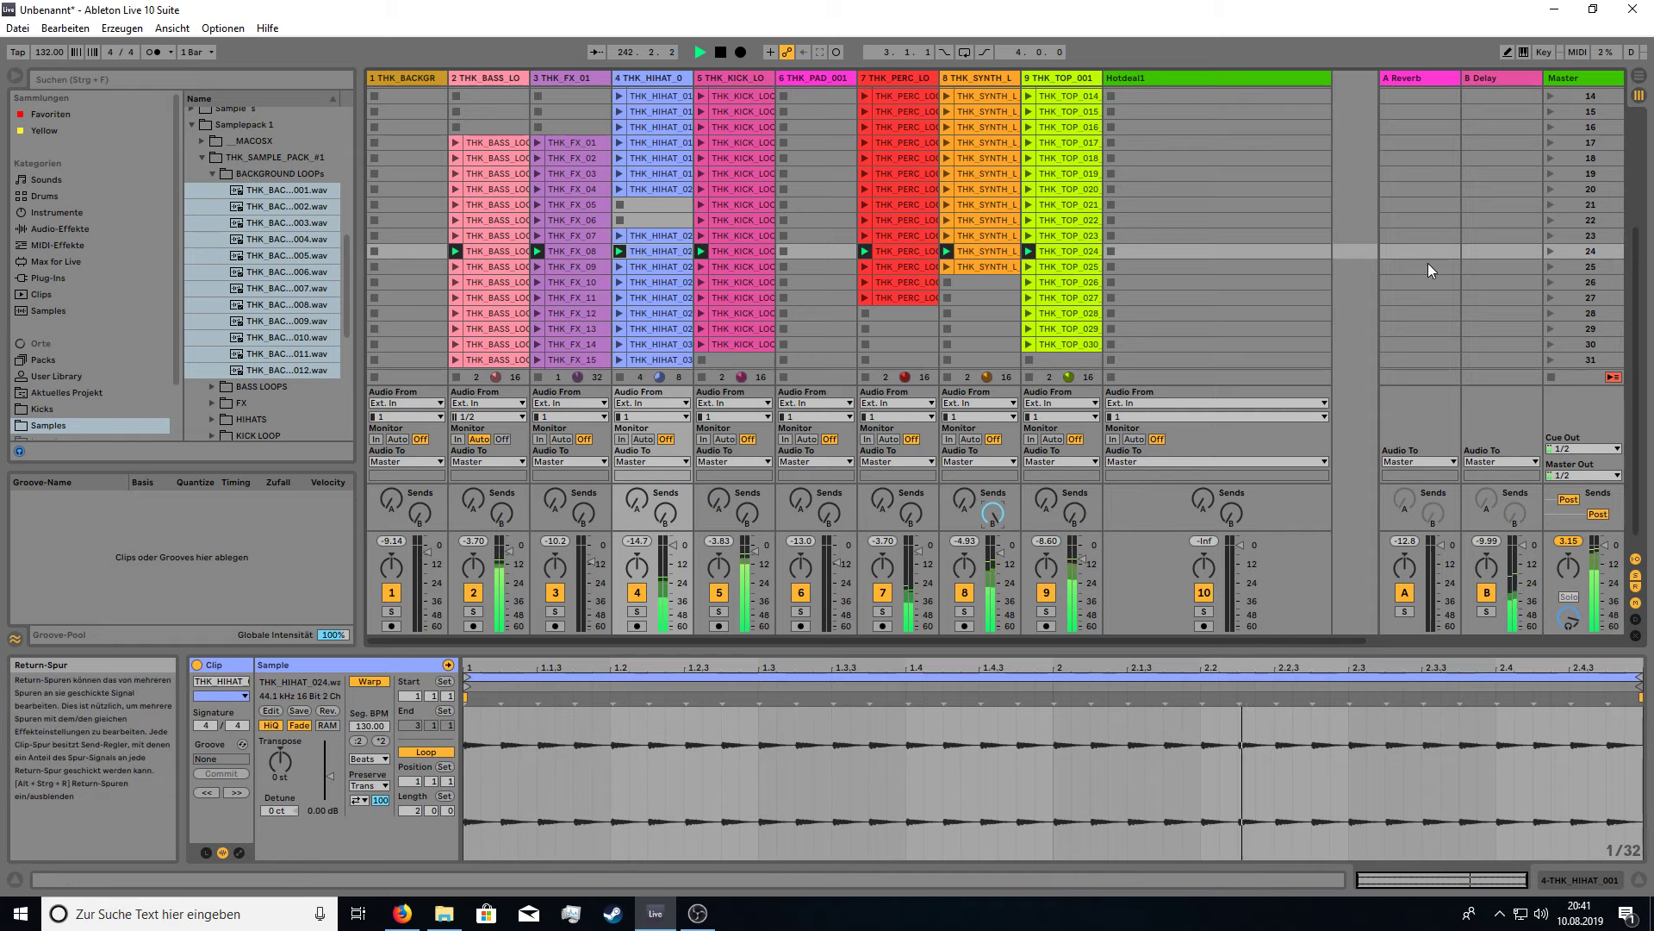
pyautogui.click(1550, 267)
pyautogui.moveTo(993, 514); pyautogui.dragTo(993, 551)
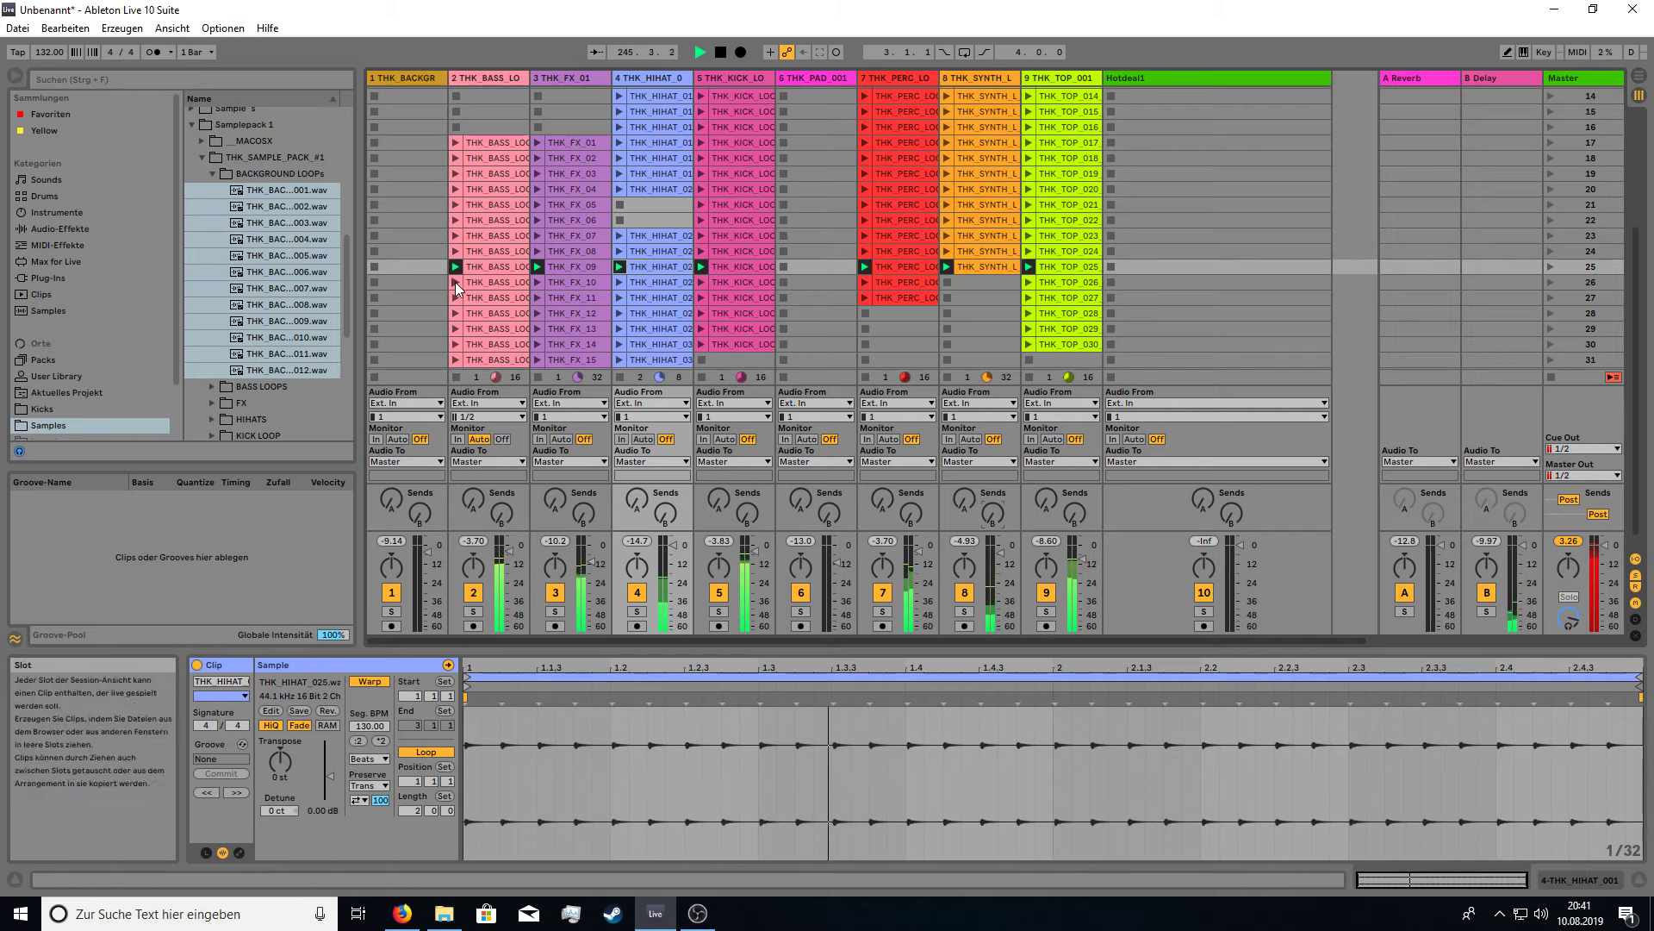
# Stop the bass track, set the scene 25 synth clip's gain to 4.00 dB and briefly raise the synth track's Reverb send.
pyautogui.click(457, 377)
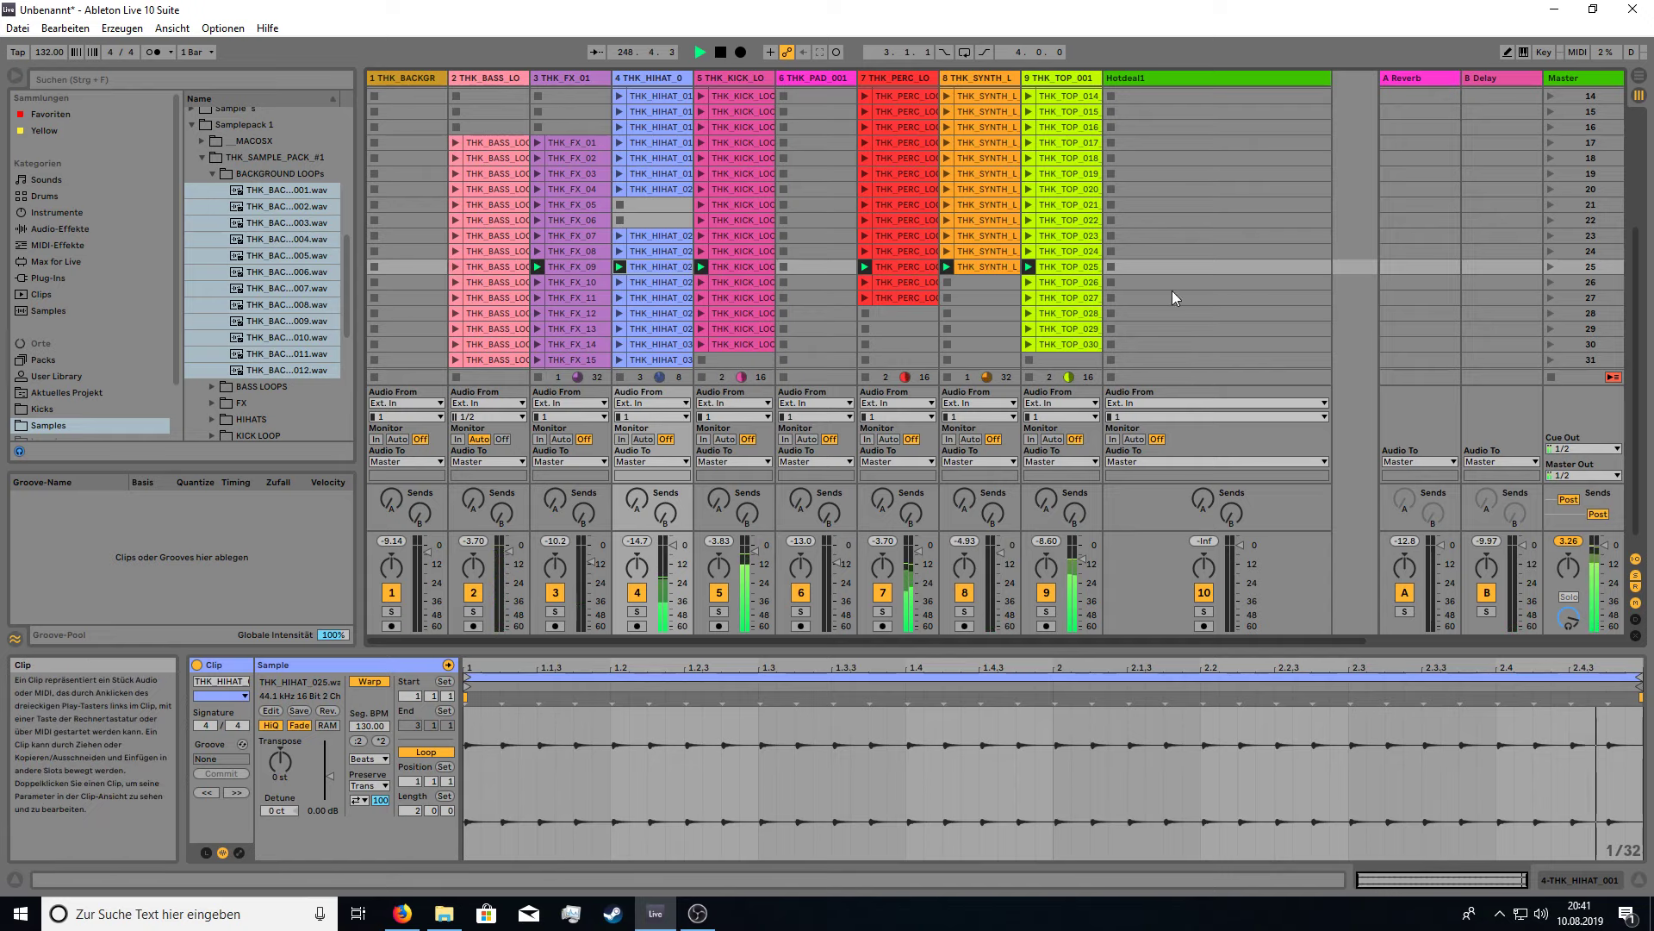
pyautogui.click(979, 267)
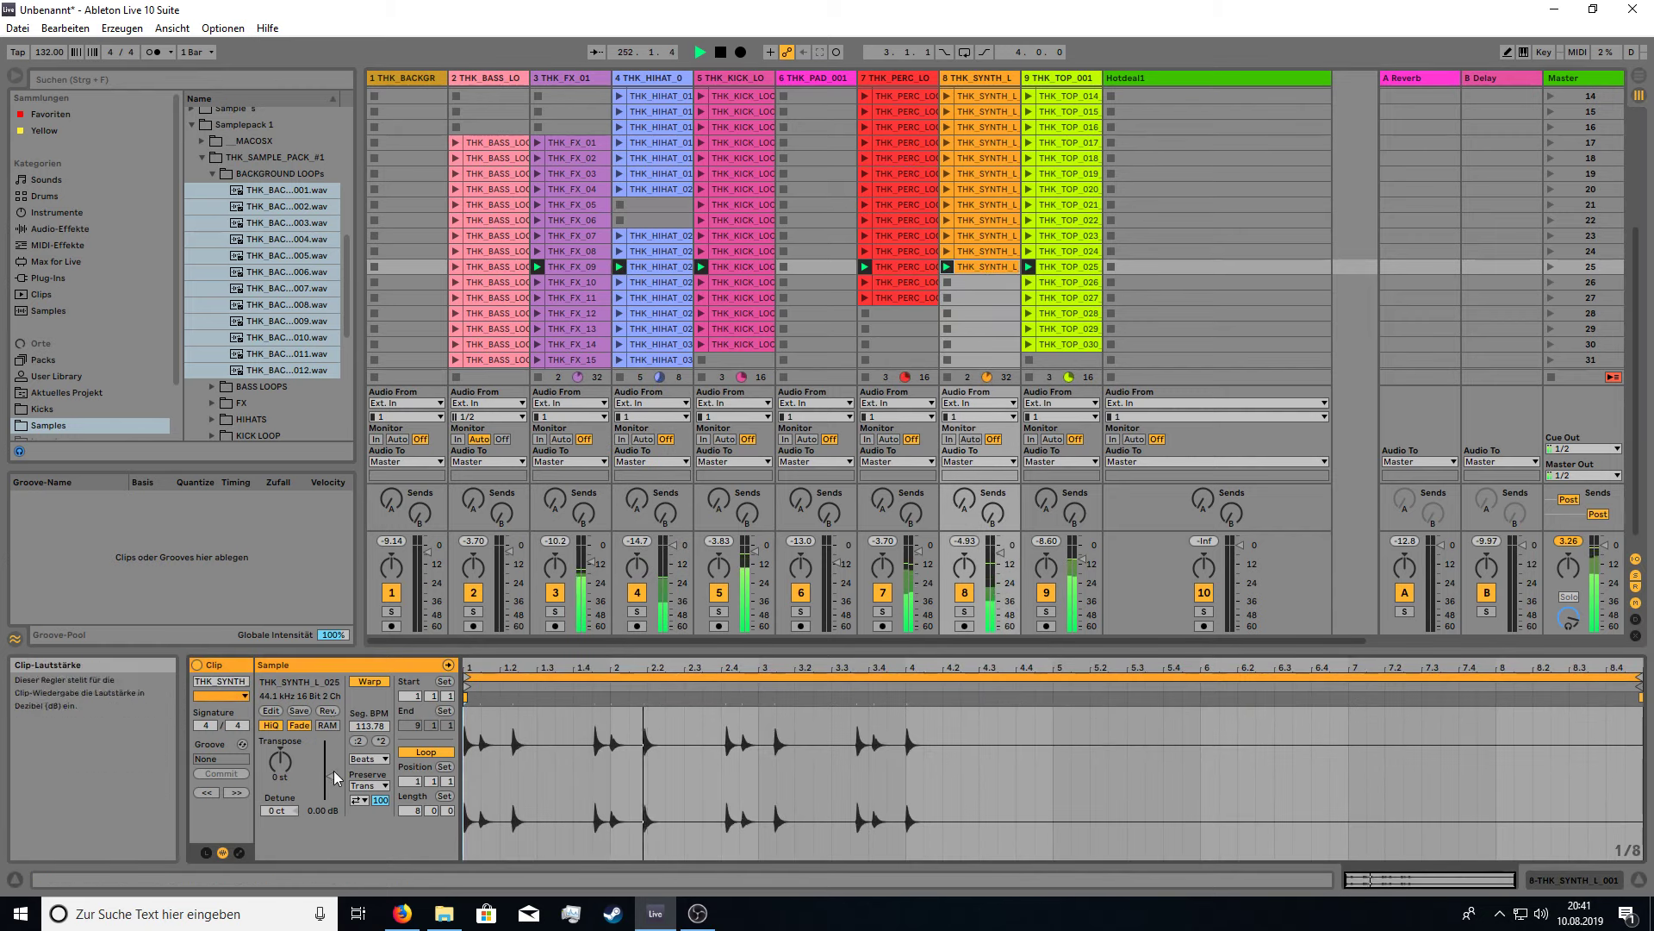
pyautogui.moveTo(330, 775); pyautogui.dragTo(330, 769)
pyautogui.moveTo(965, 499); pyautogui.dragTo(964, 388)
pyautogui.moveTo(964, 500); pyautogui.dragTo(964, 510)
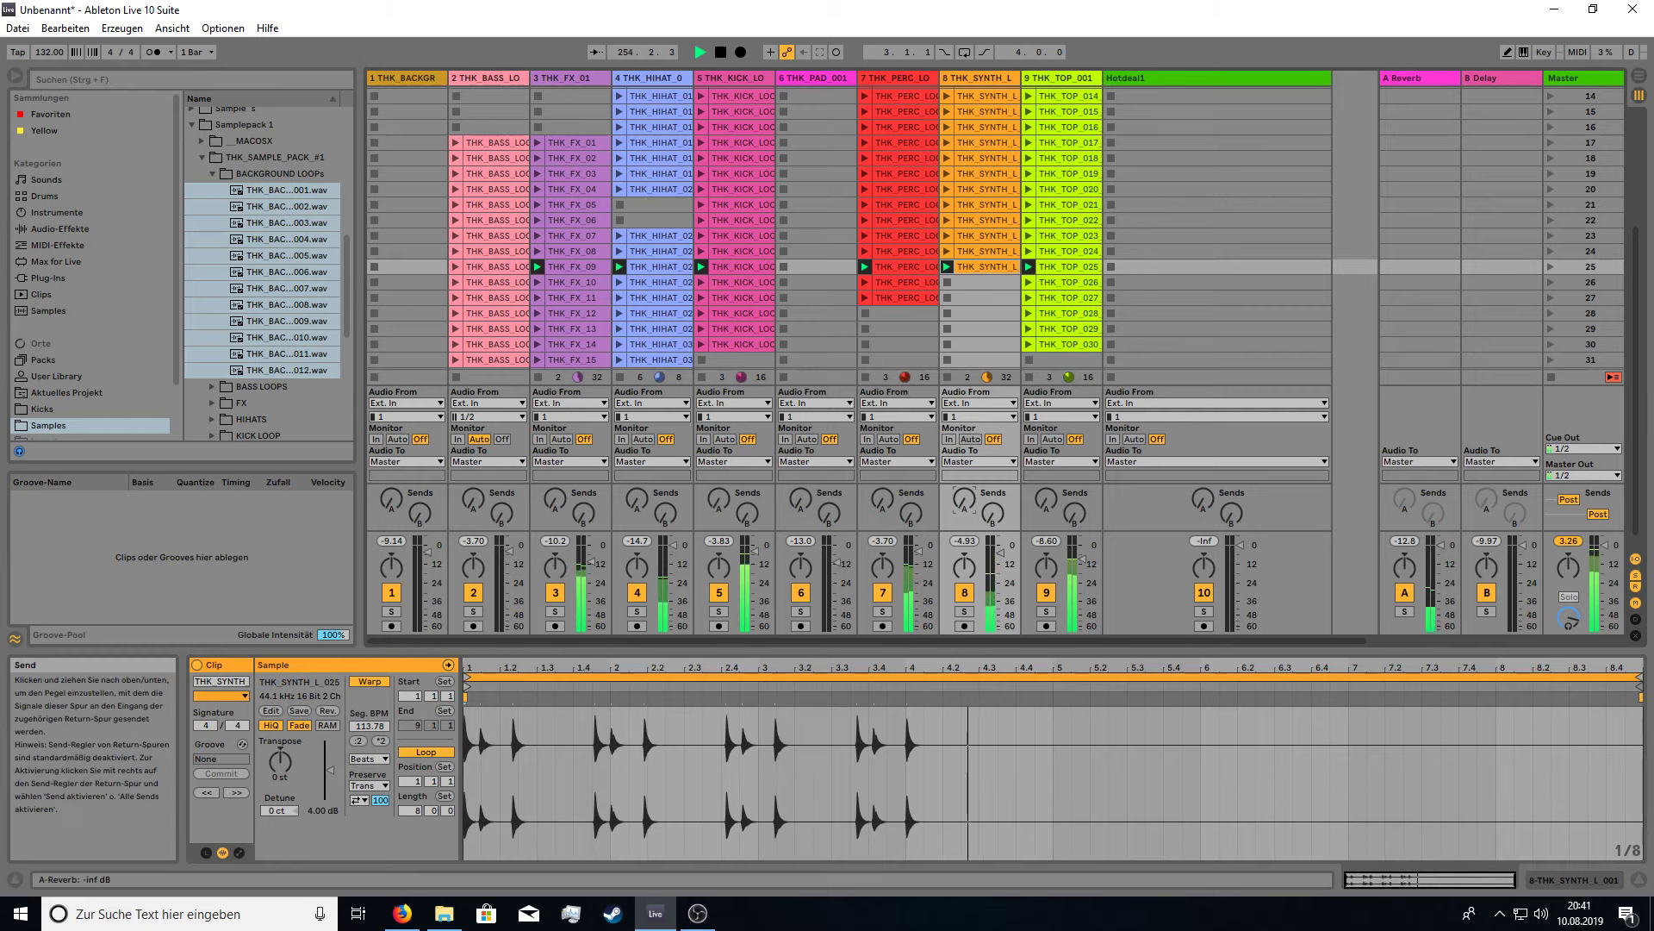
# Launch scenes 26 to 30 one after another.
pyautogui.click(1551, 282)
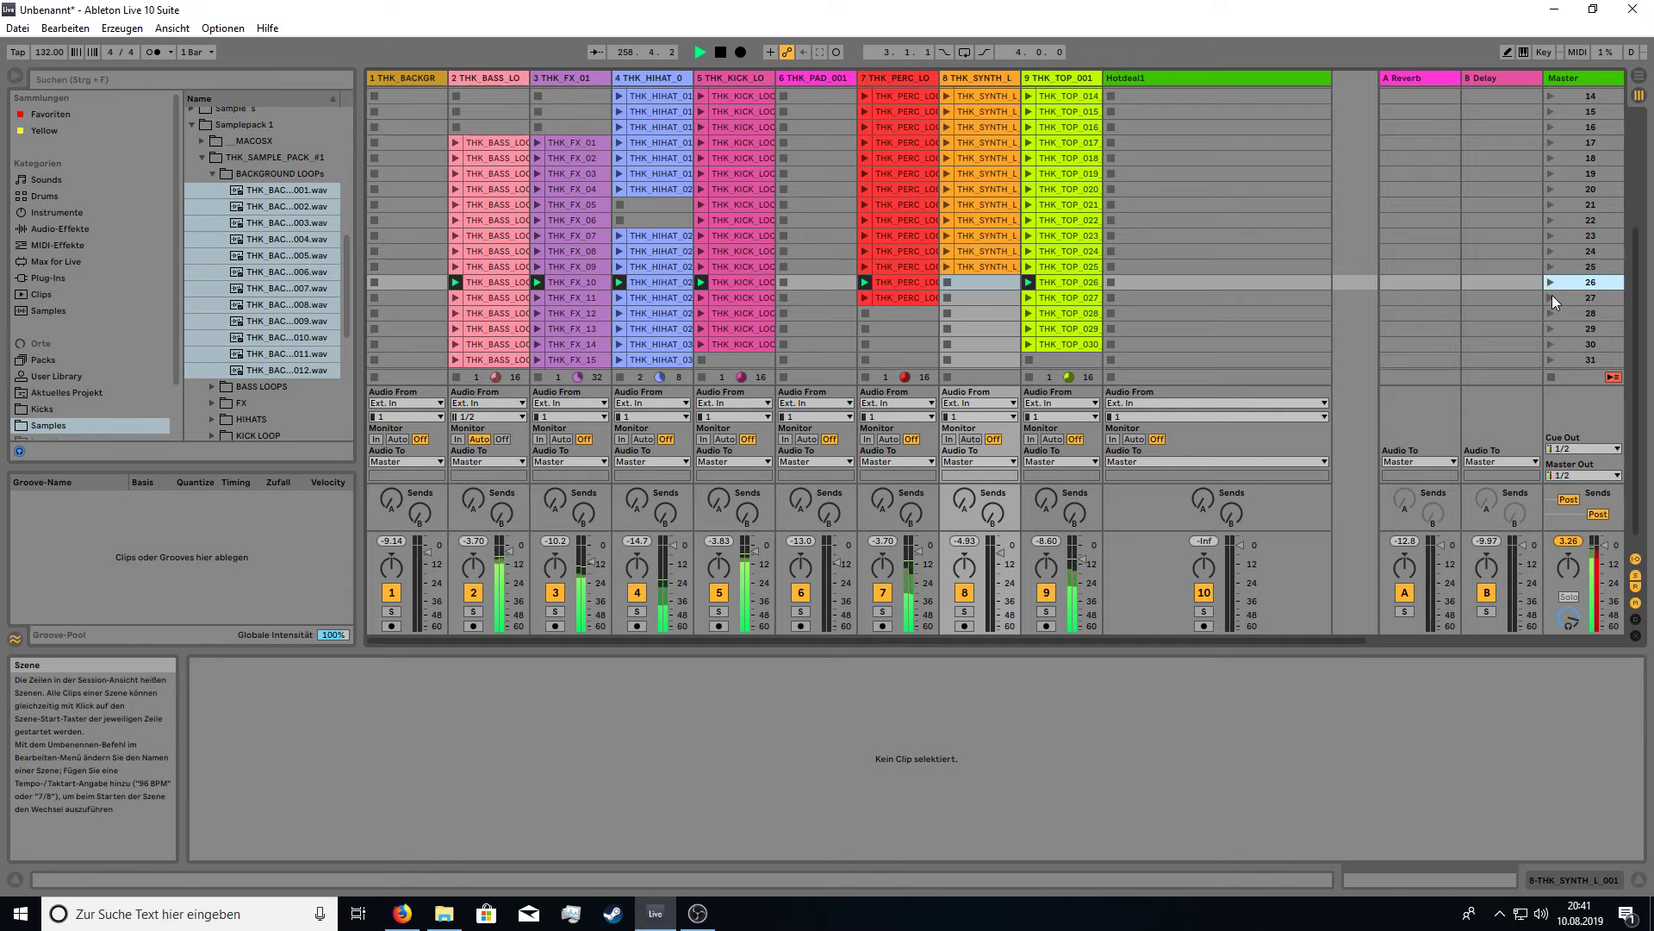
pyautogui.click(1552, 298)
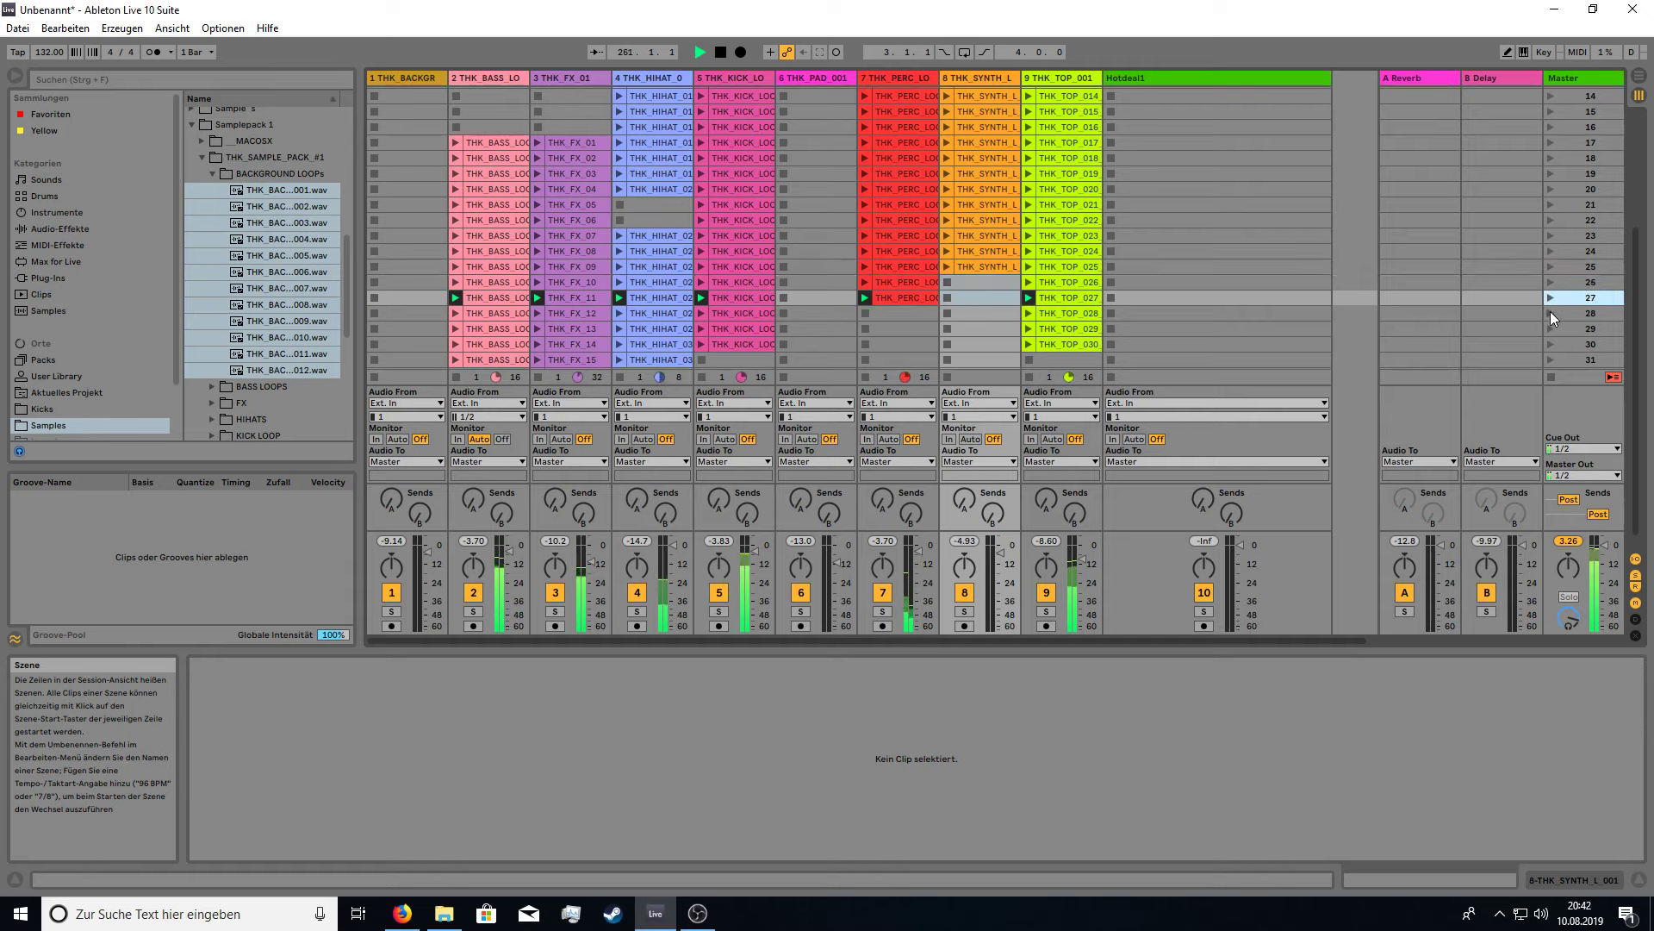
pyautogui.click(1551, 315)
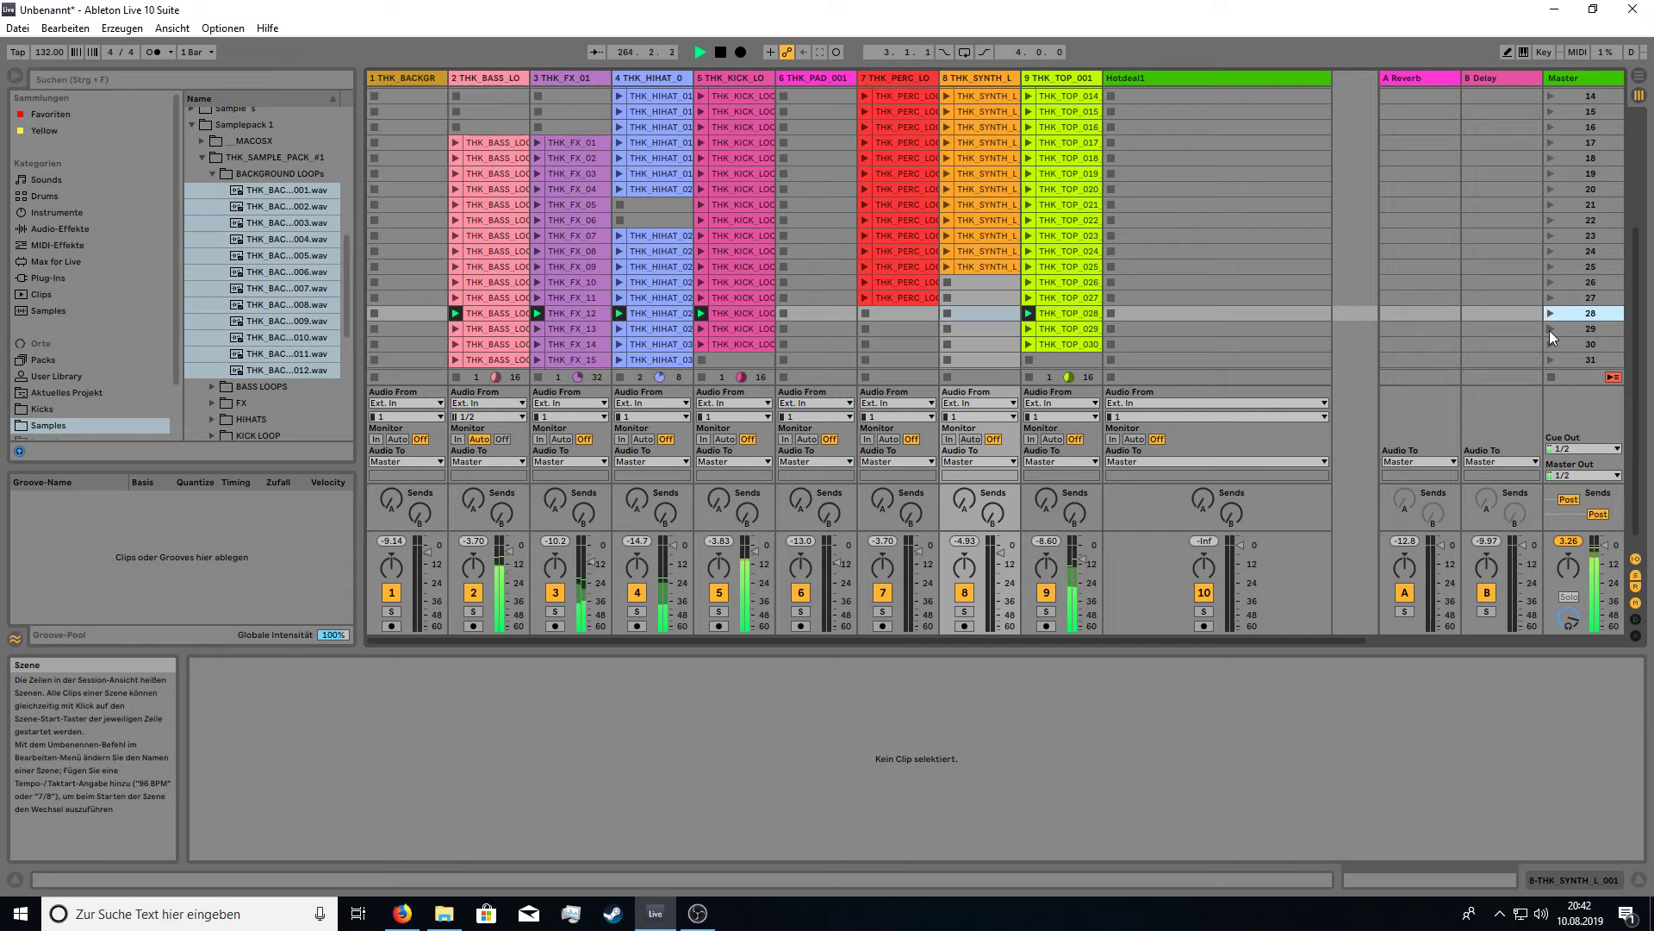
pyautogui.click(1549, 329)
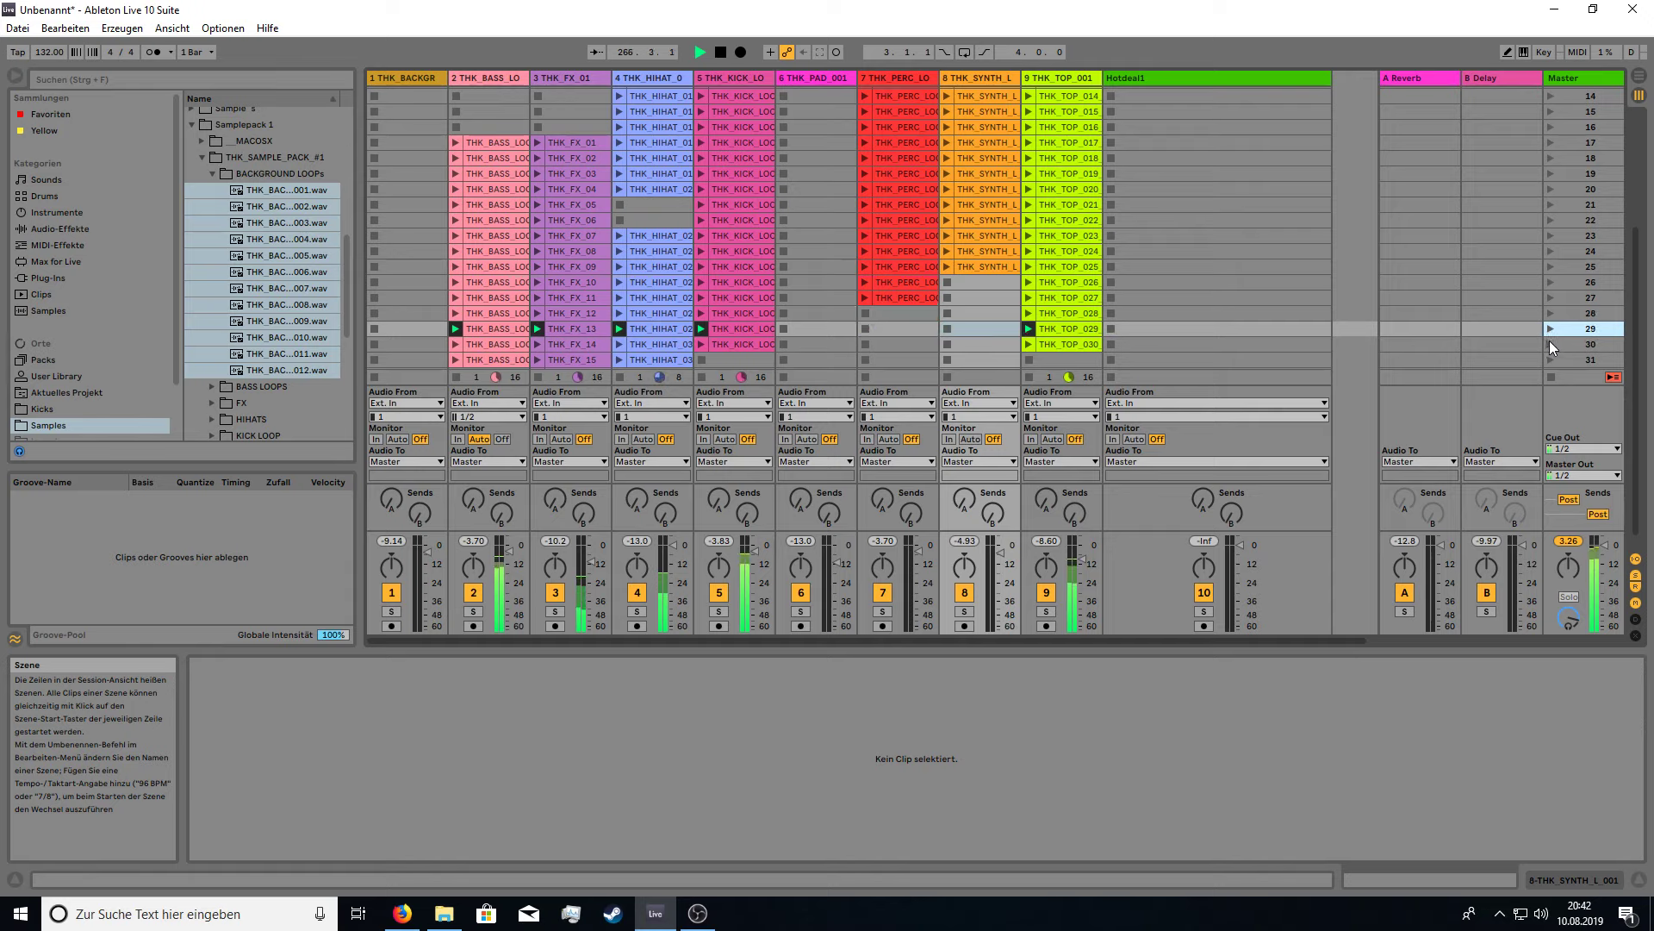
pyautogui.click(1549, 343)
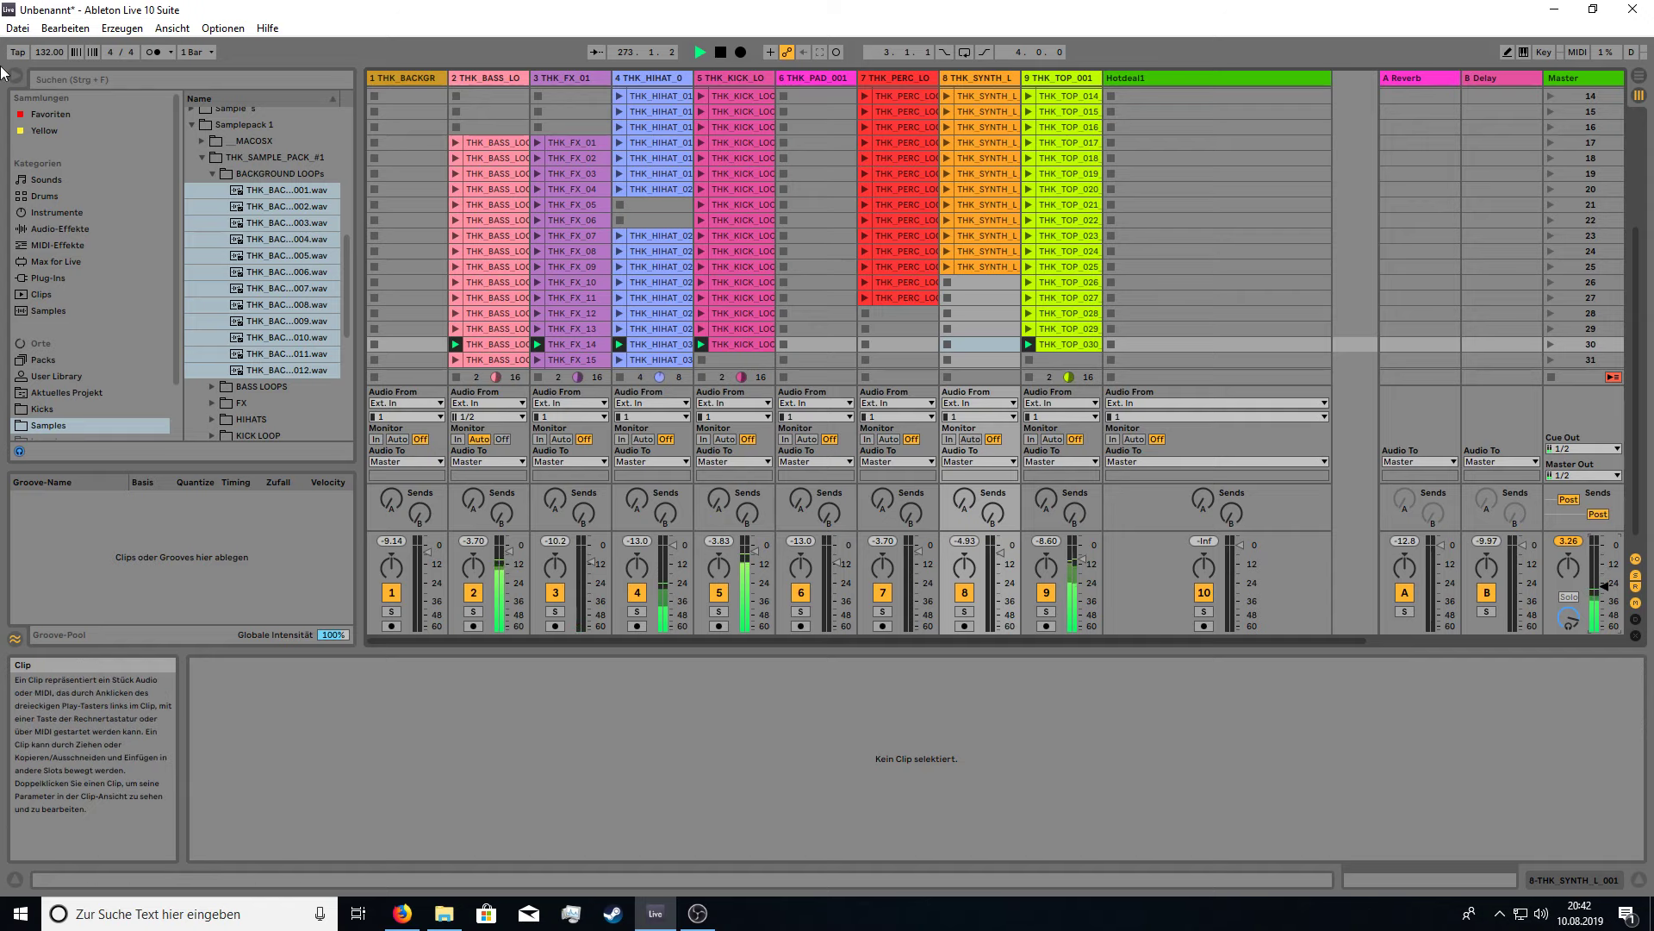
# Collapse the BACKGROUND LOOPs and THK_SAMPLE_PACK_#1 folders and look through the sample folders for another pack.
pyautogui.click(221, 175)
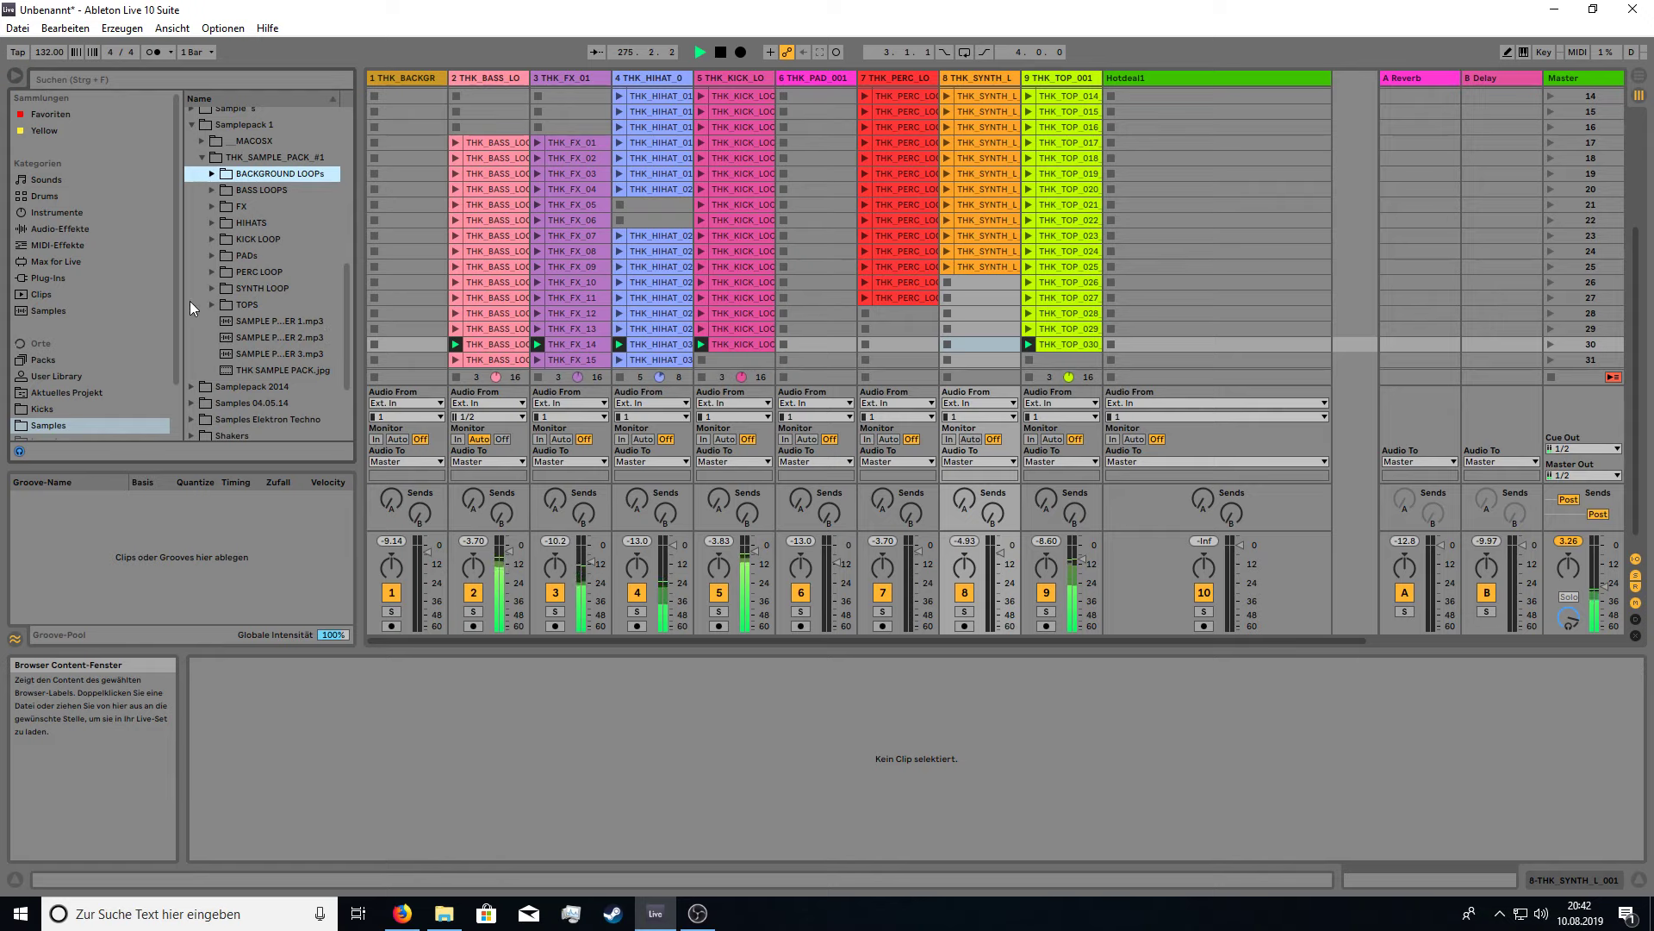
pyautogui.click(201, 158)
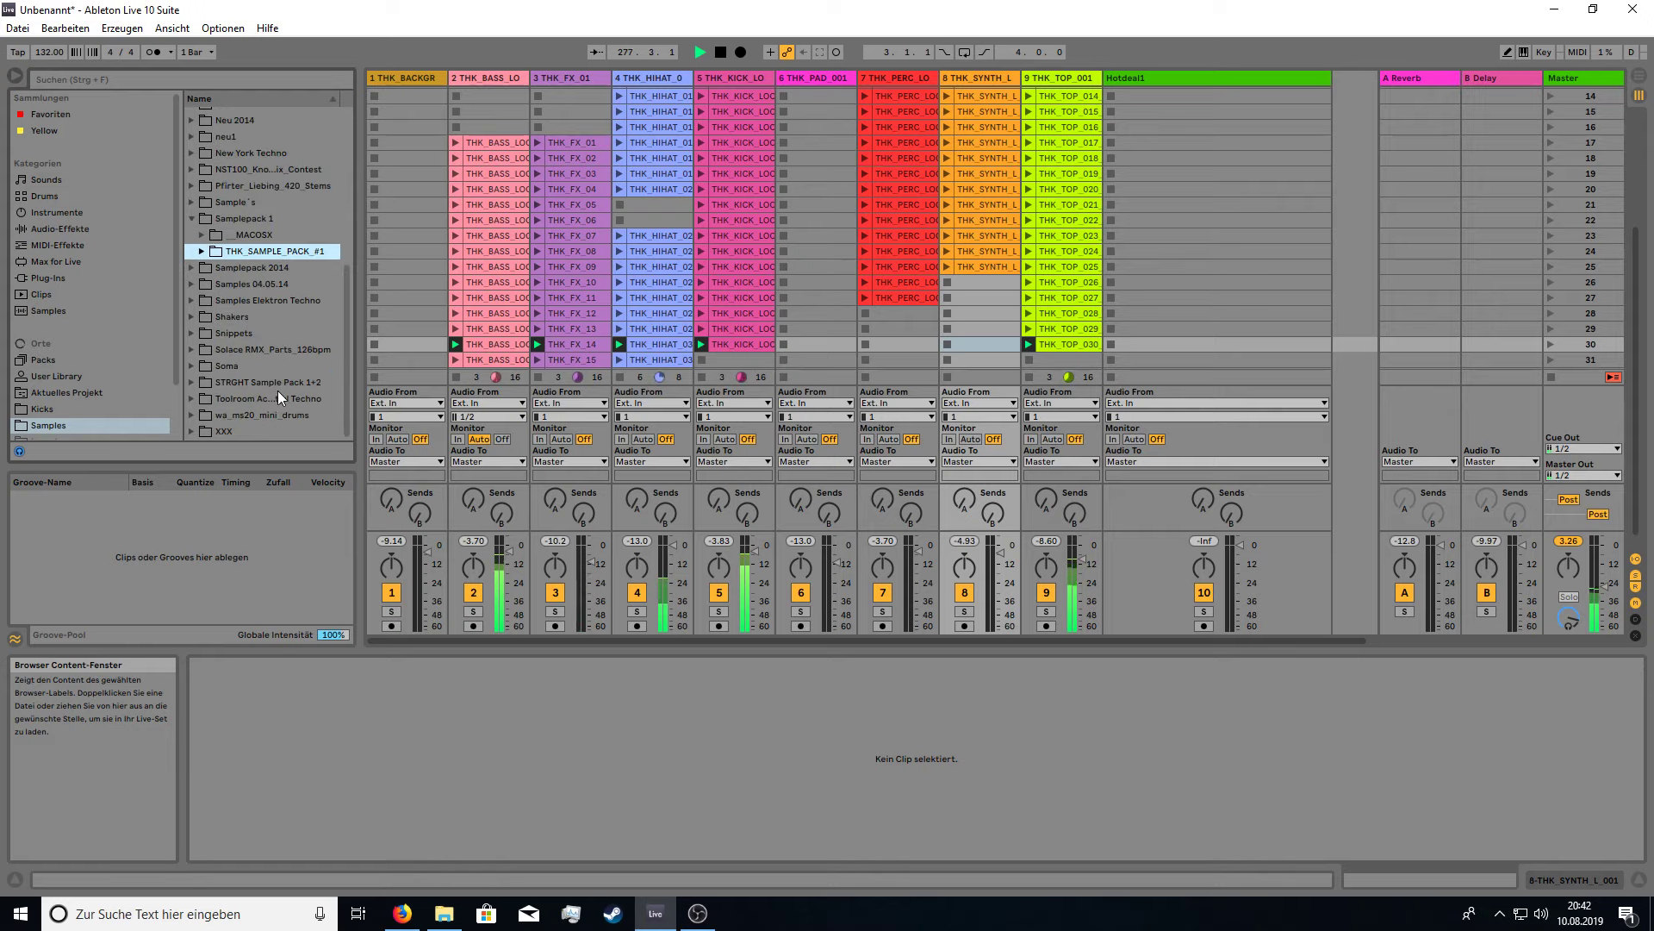
pyautogui.scroll(3, 303, 349)
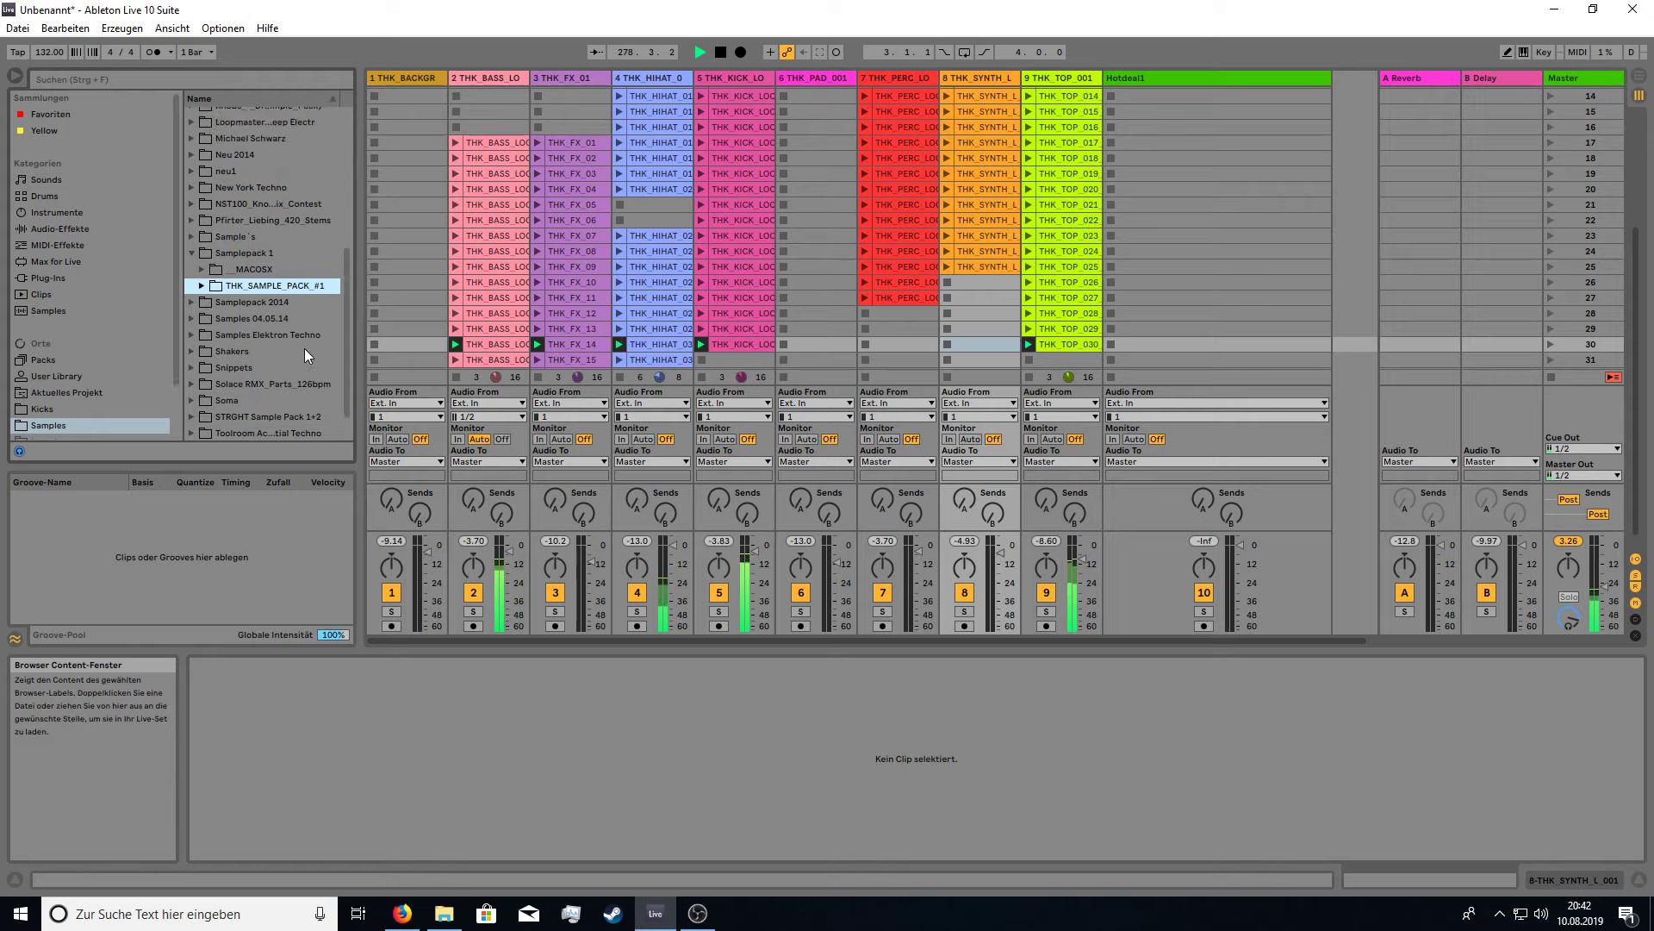
pyautogui.scroll(-1, 303, 348)
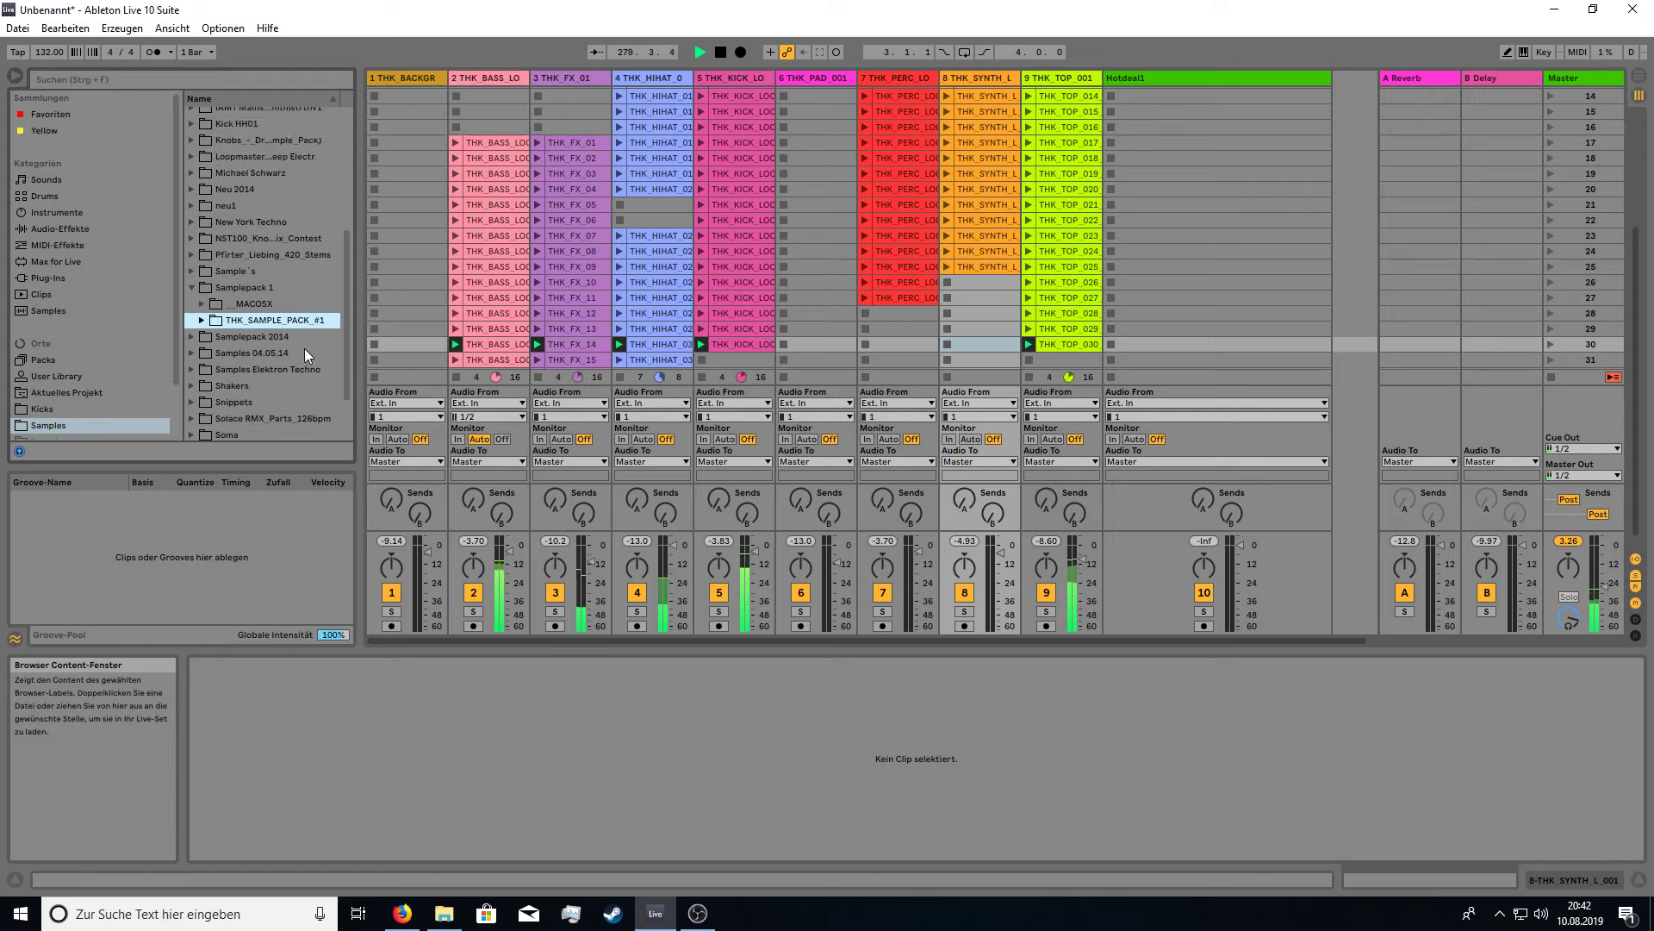
pyautogui.scroll(-1, 324, 319)
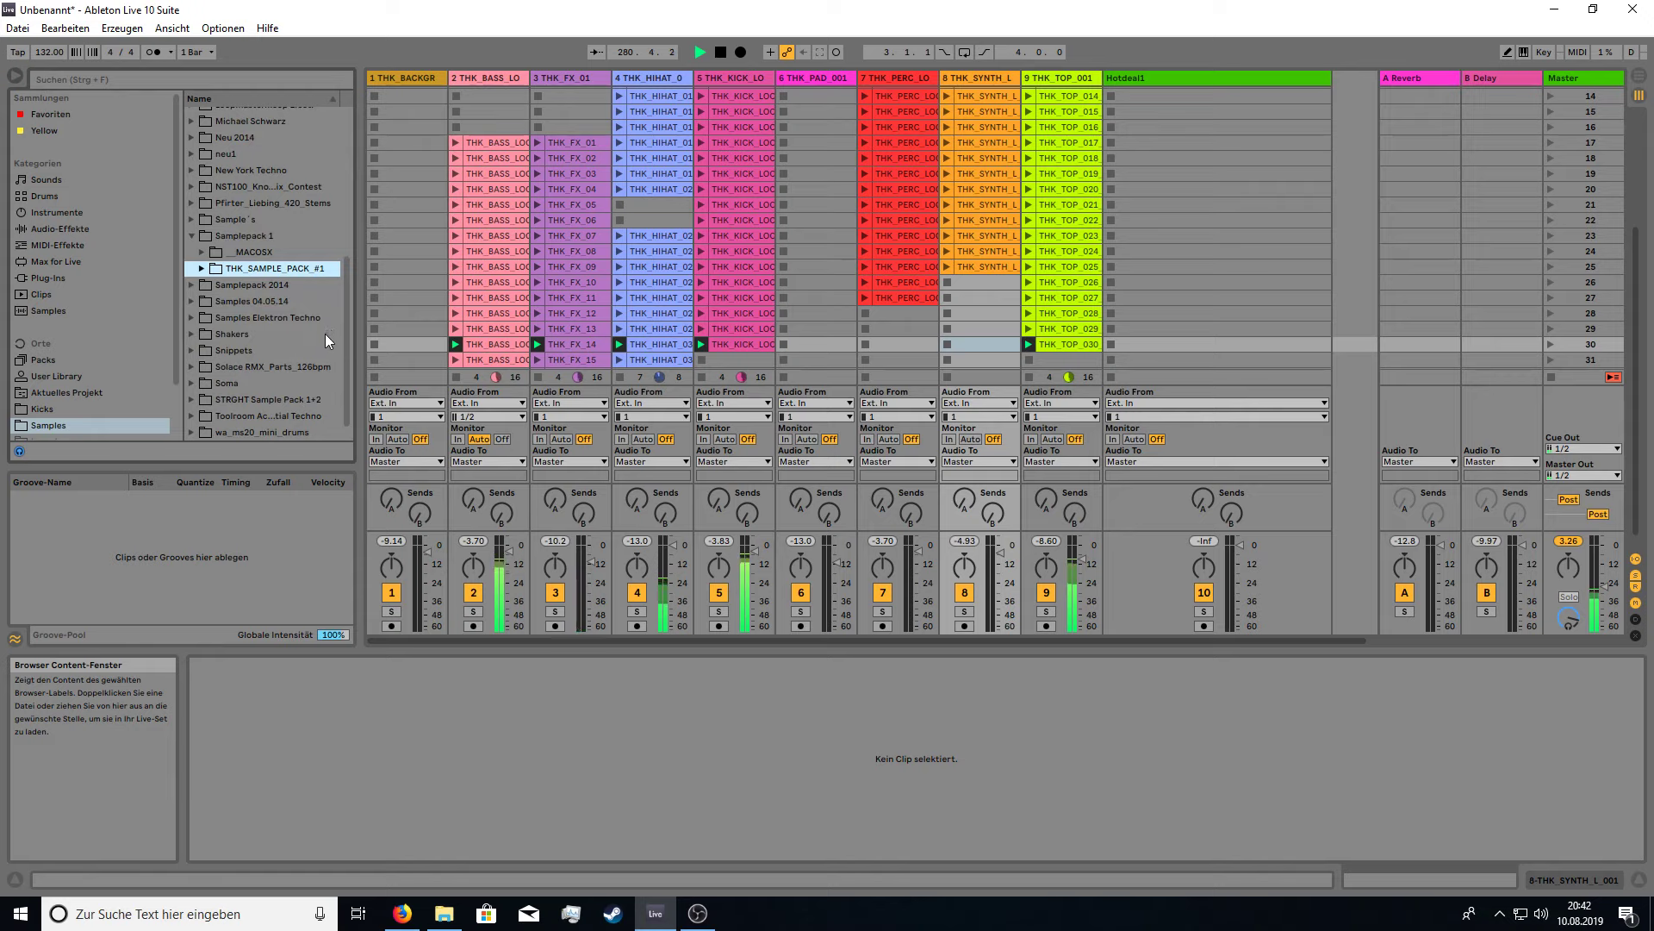
pyautogui.scroll(6, 328, 355)
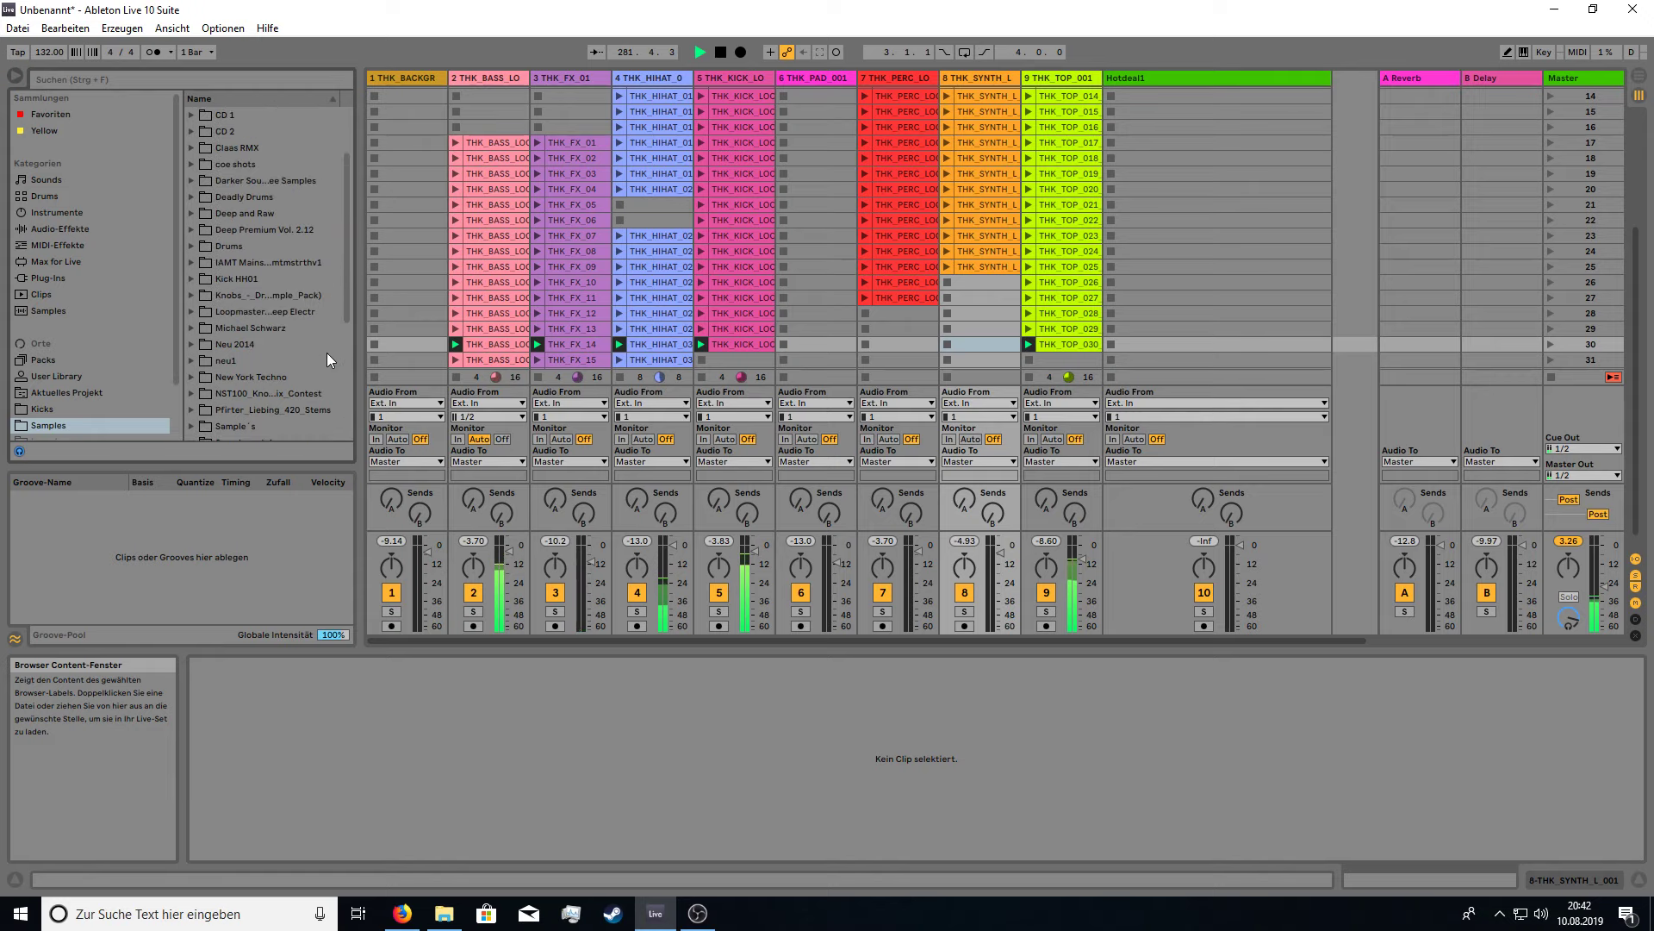
pyautogui.scroll(-3, 288, 333)
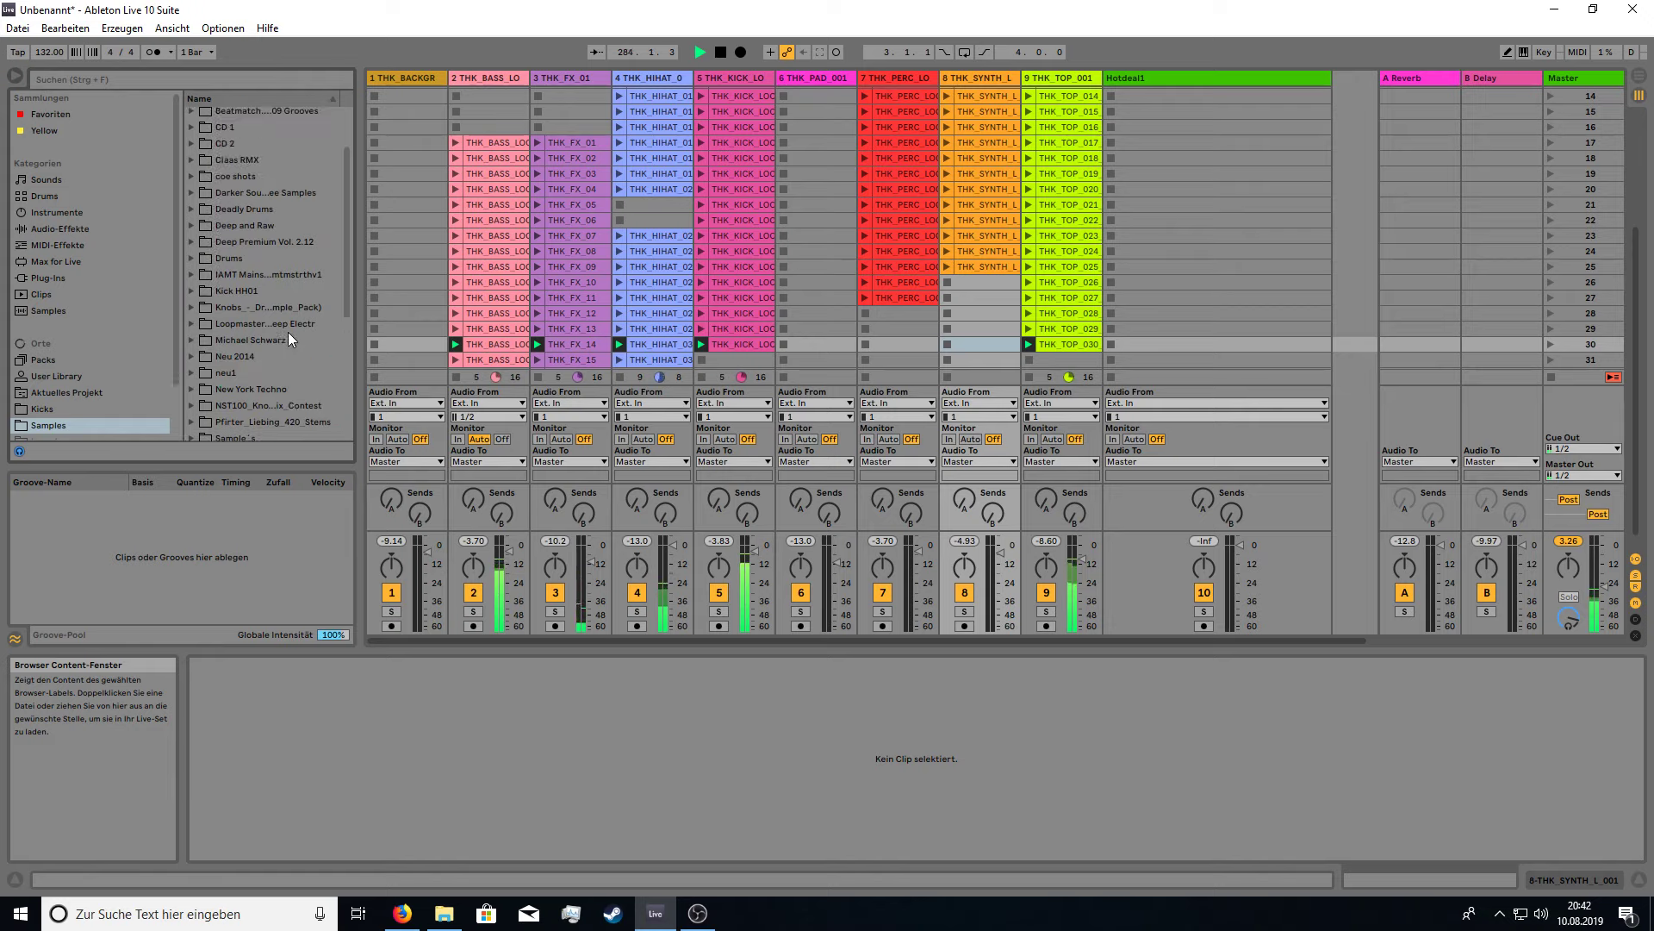
pyautogui.scroll(-1, 287, 332)
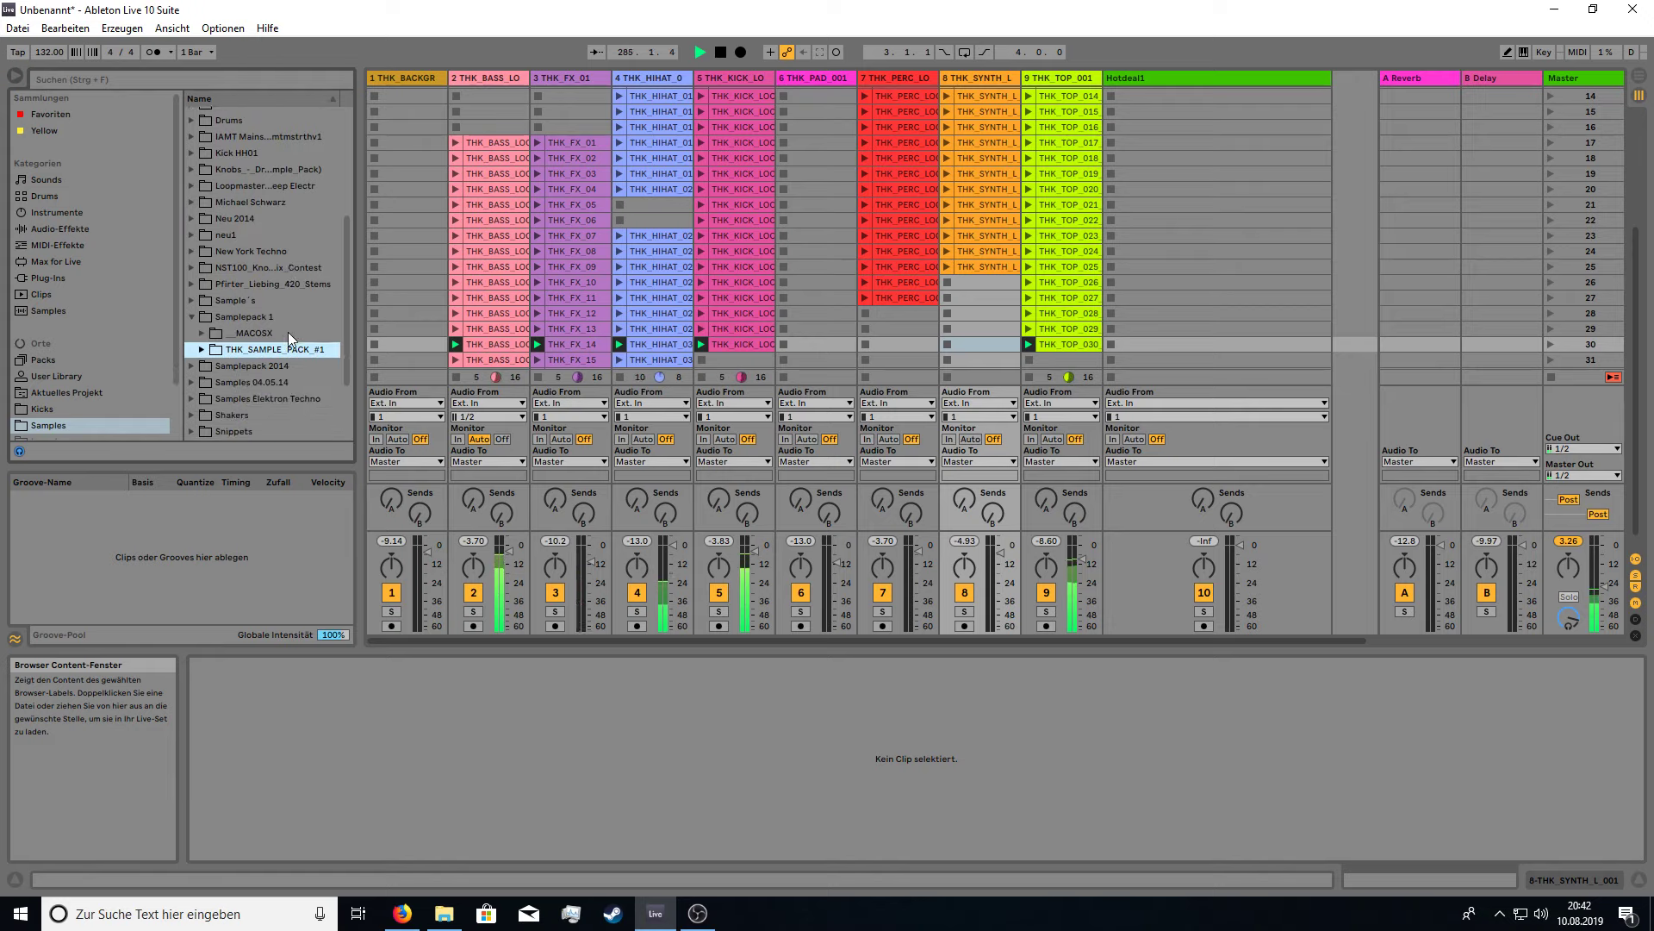
pyautogui.scroll(-2, 288, 332)
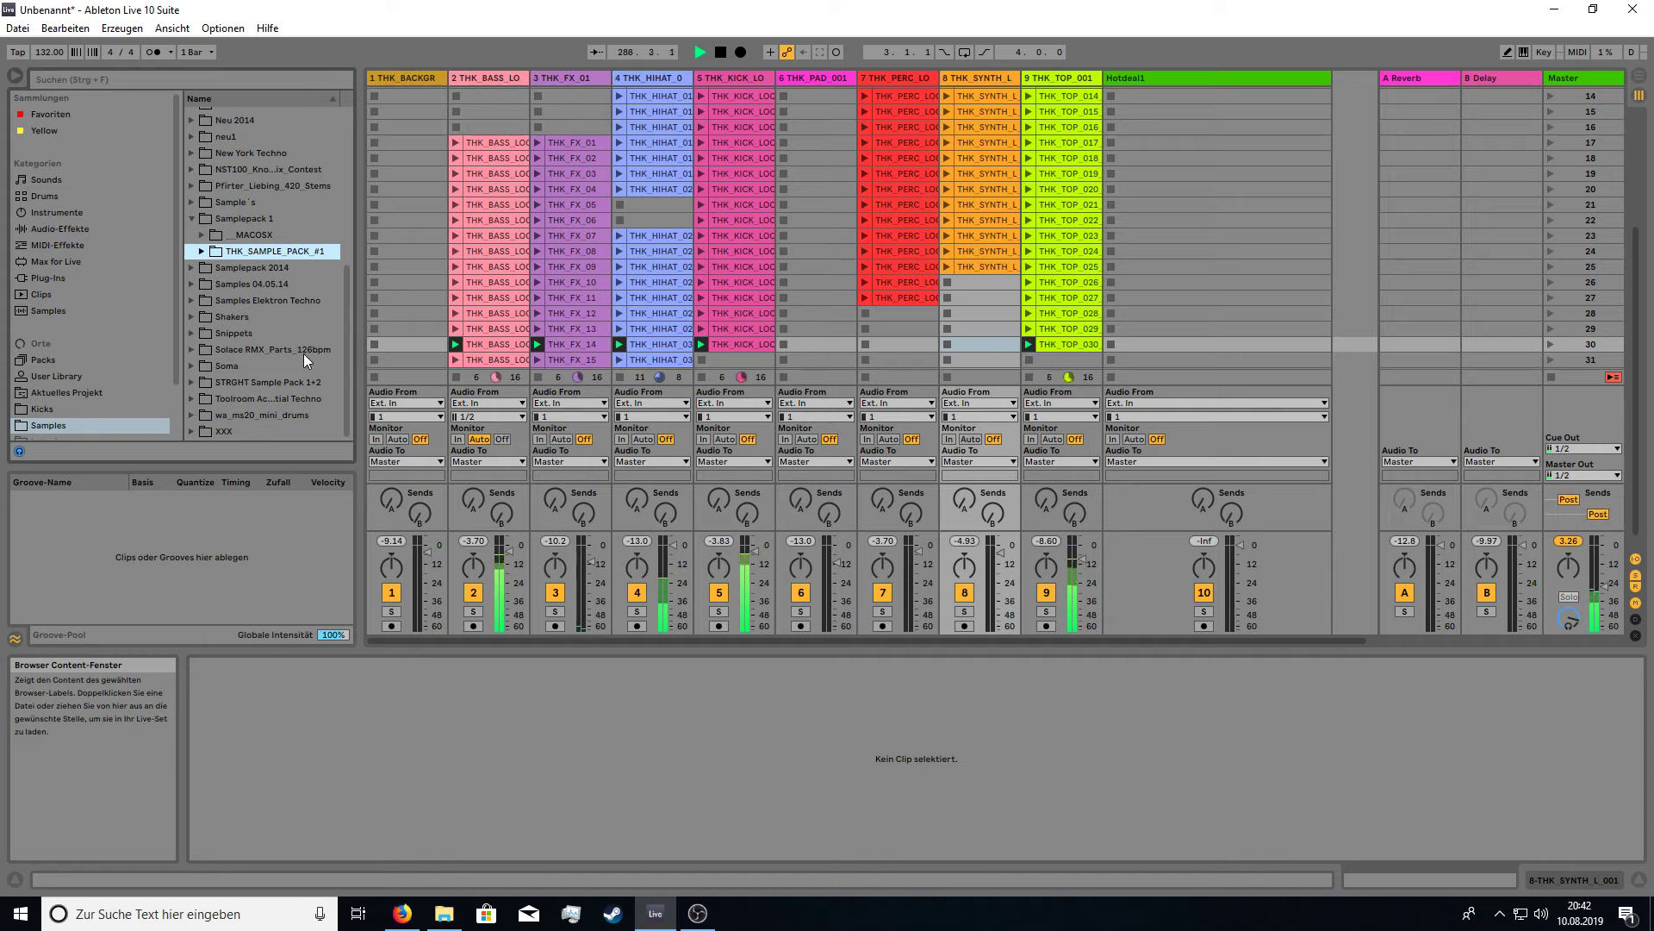
# Add the first Group1 loop from the THK SAMPLE PACK 2 Sequences folder to scene 14 of the Hotdeal1 track and play it.
pyautogui.click(276, 384)
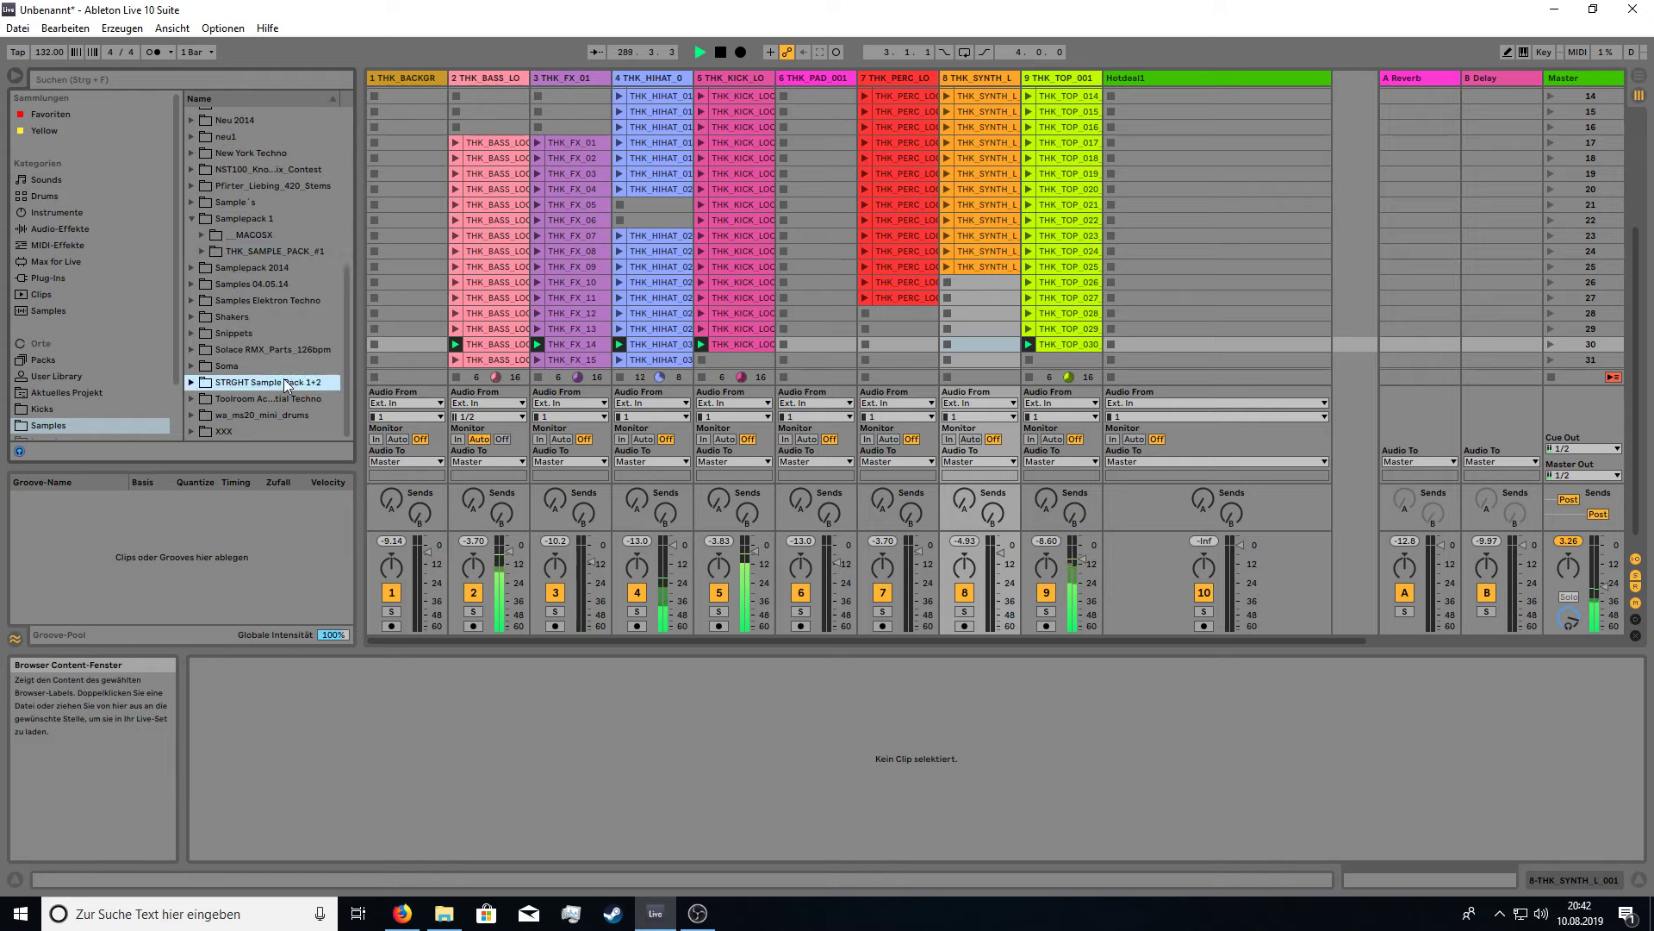
pyautogui.doubleClick(288, 385)
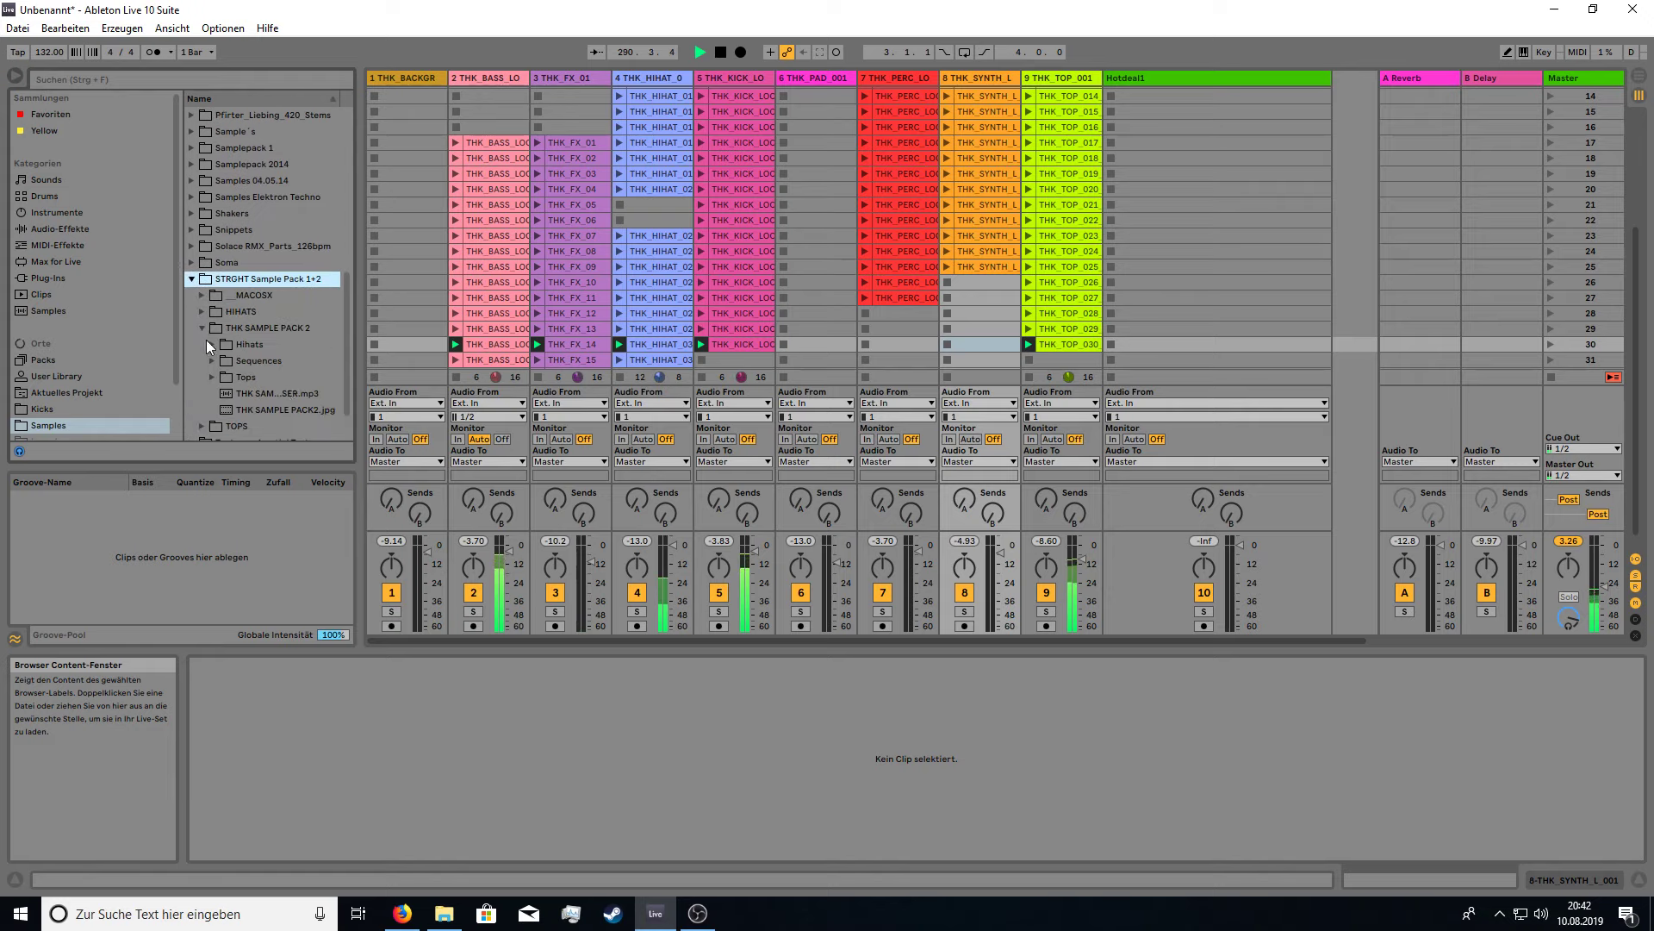
pyautogui.doubleClick(262, 328)
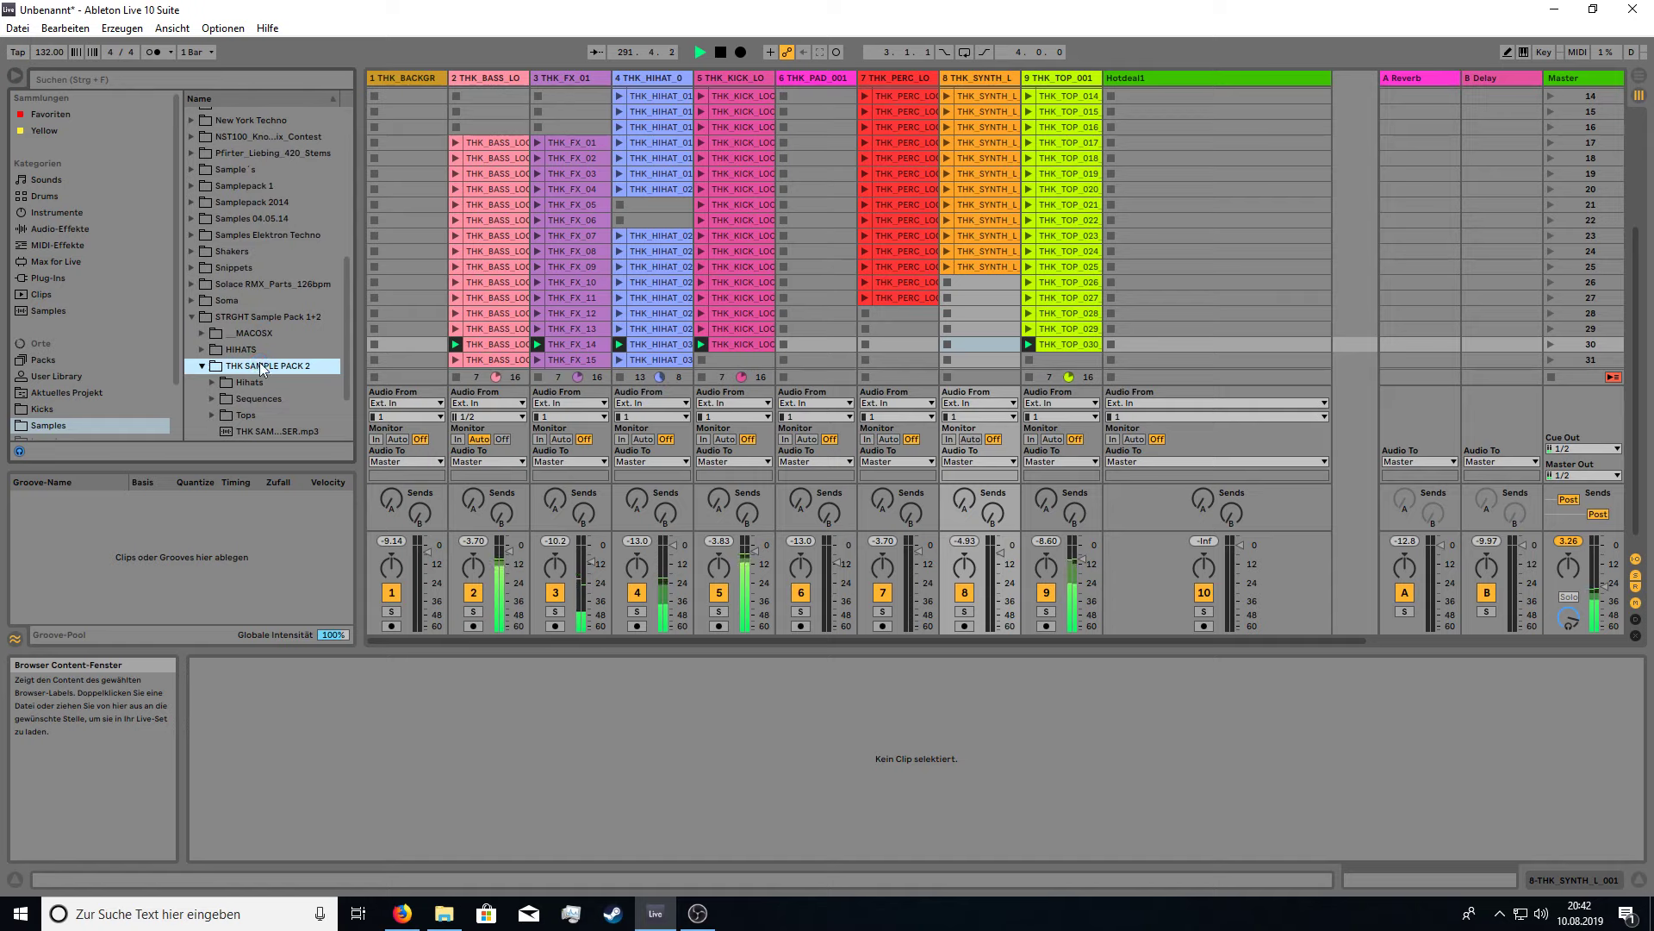
pyautogui.doubleClick(263, 365)
pyautogui.doubleClick(269, 318)
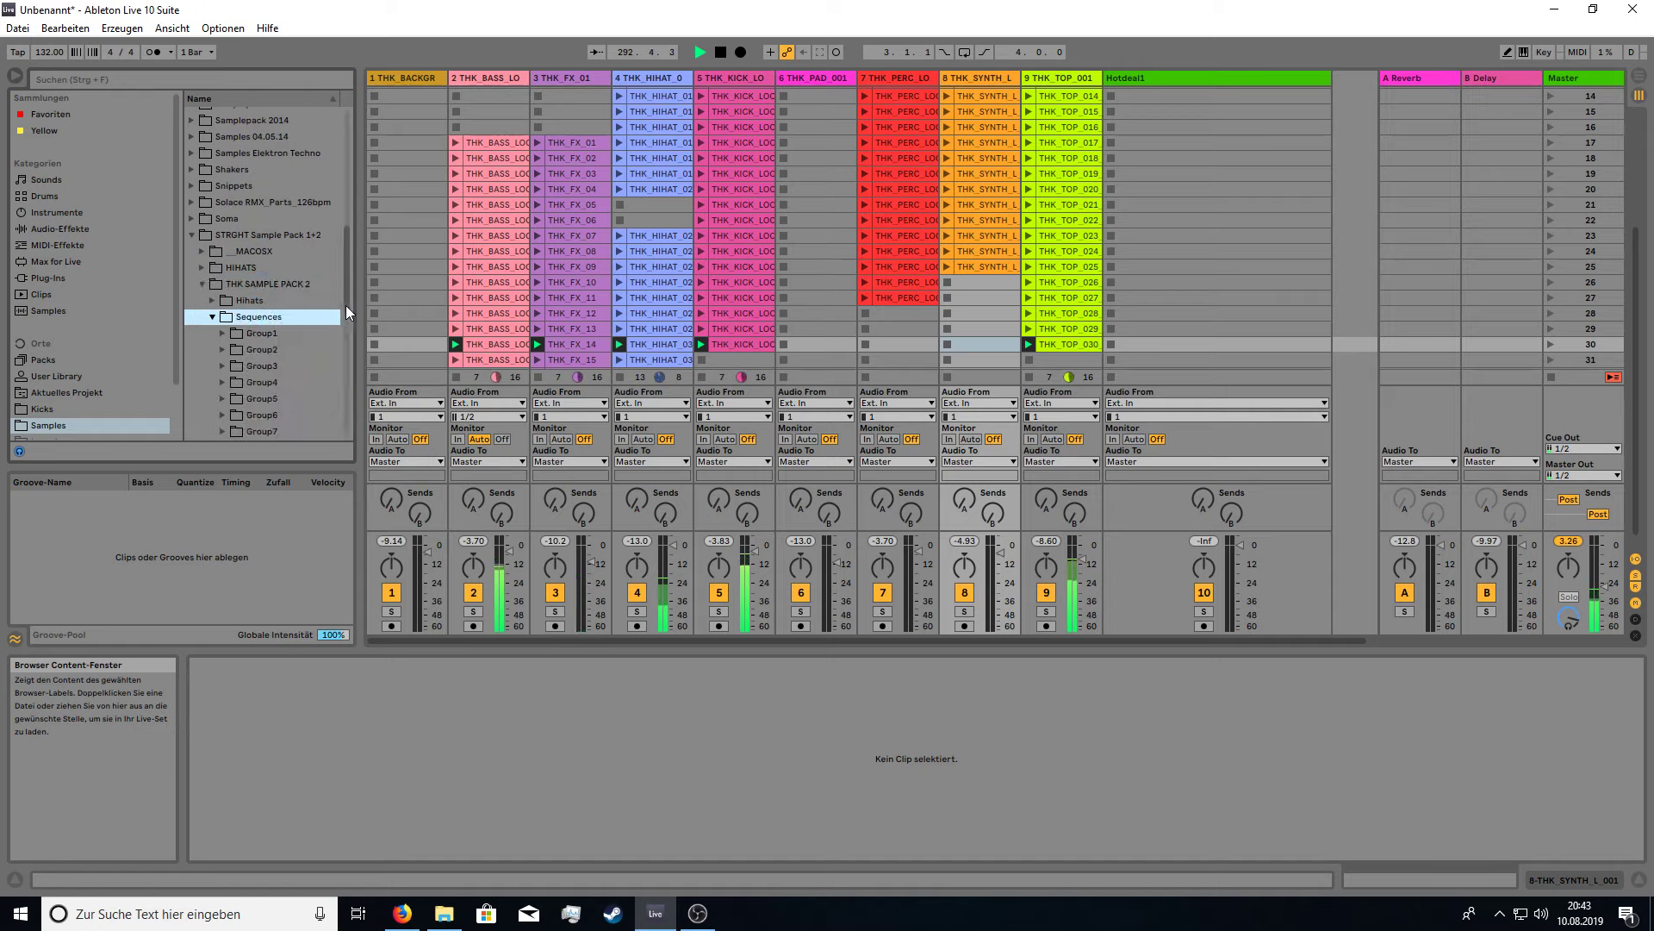
pyautogui.scroll(-4, 346, 301)
pyautogui.moveTo(350, 343)
pyautogui.mouseDown()
pyautogui.moveTo(346, 399)
pyautogui.moveTo(341, 326)
pyautogui.mouseUp()
pyautogui.doubleClick(264, 204)
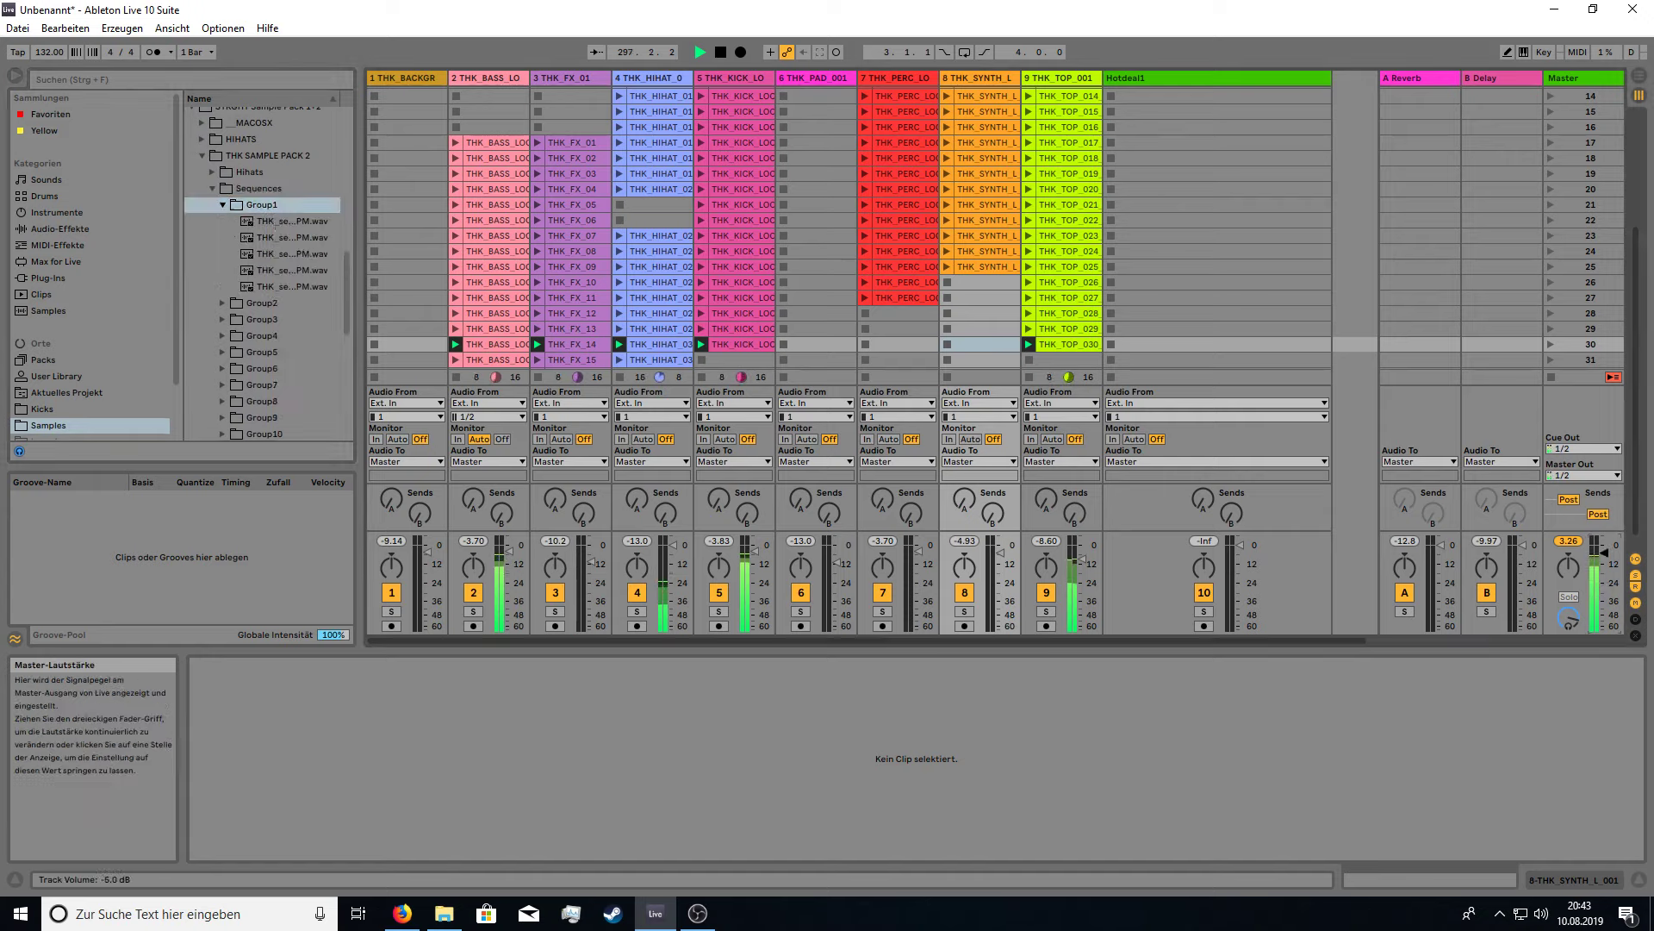
pyautogui.moveTo(293, 220); pyautogui.dragTo(1187, 102)
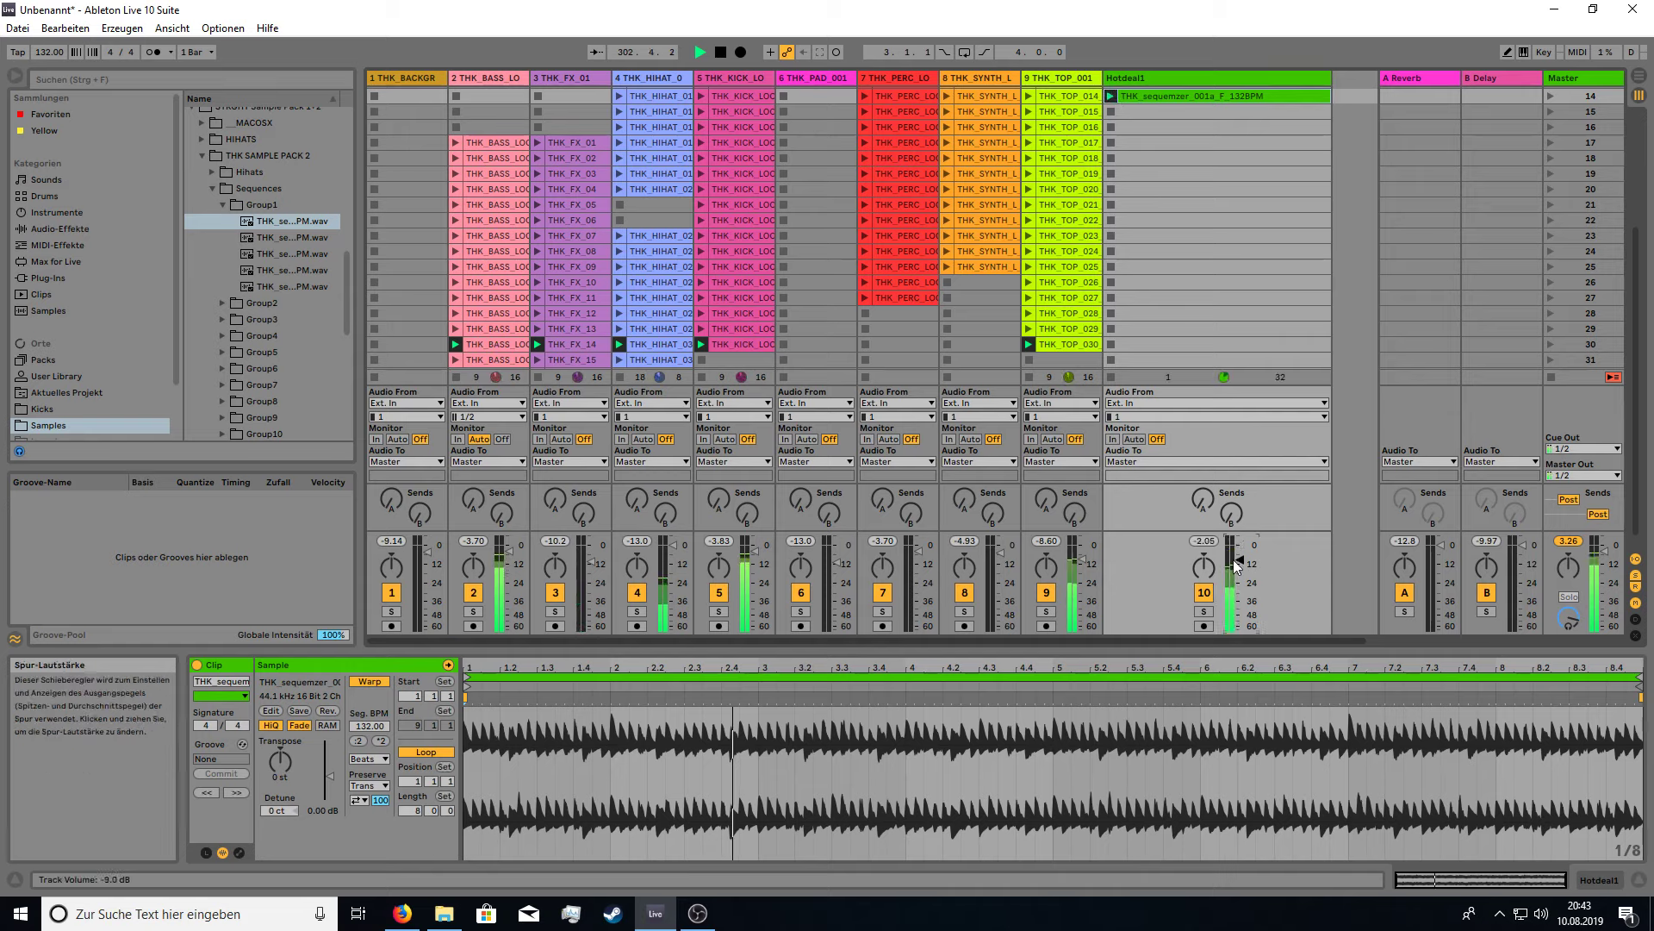
# Add the first Group2 and Group3 sequence loops to scenes 15 and 16 of the Hotdeal1 track.
pyautogui.click(223, 206)
pyautogui.click(223, 221)
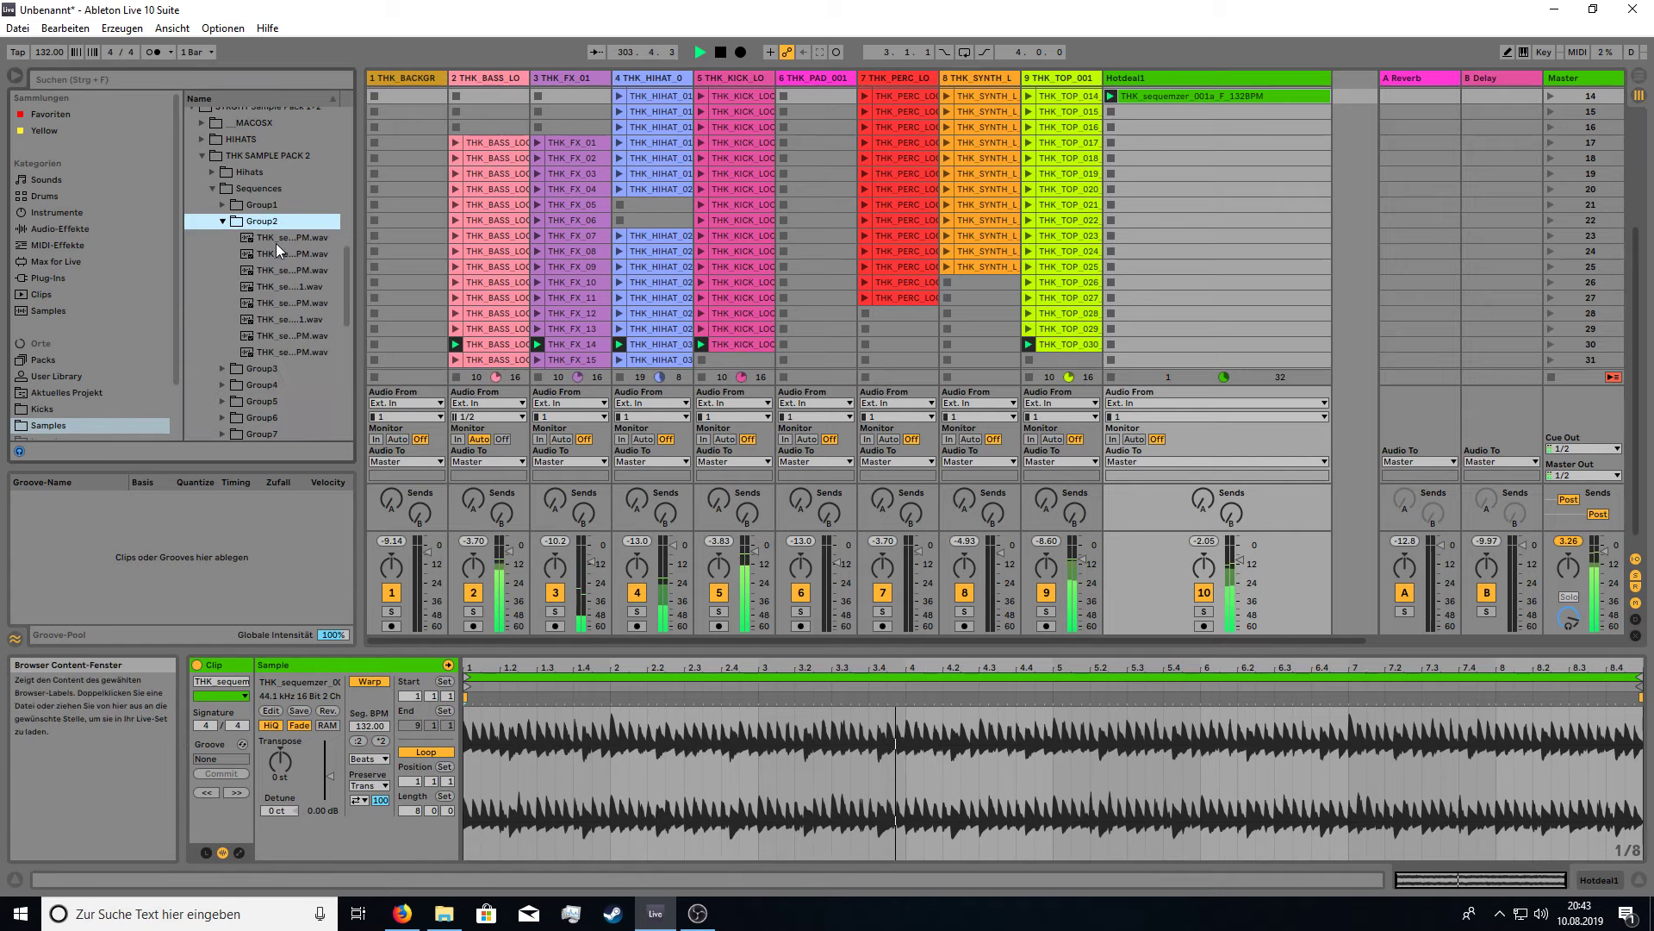
pyautogui.moveTo(276, 239); pyautogui.dragTo(1197, 112)
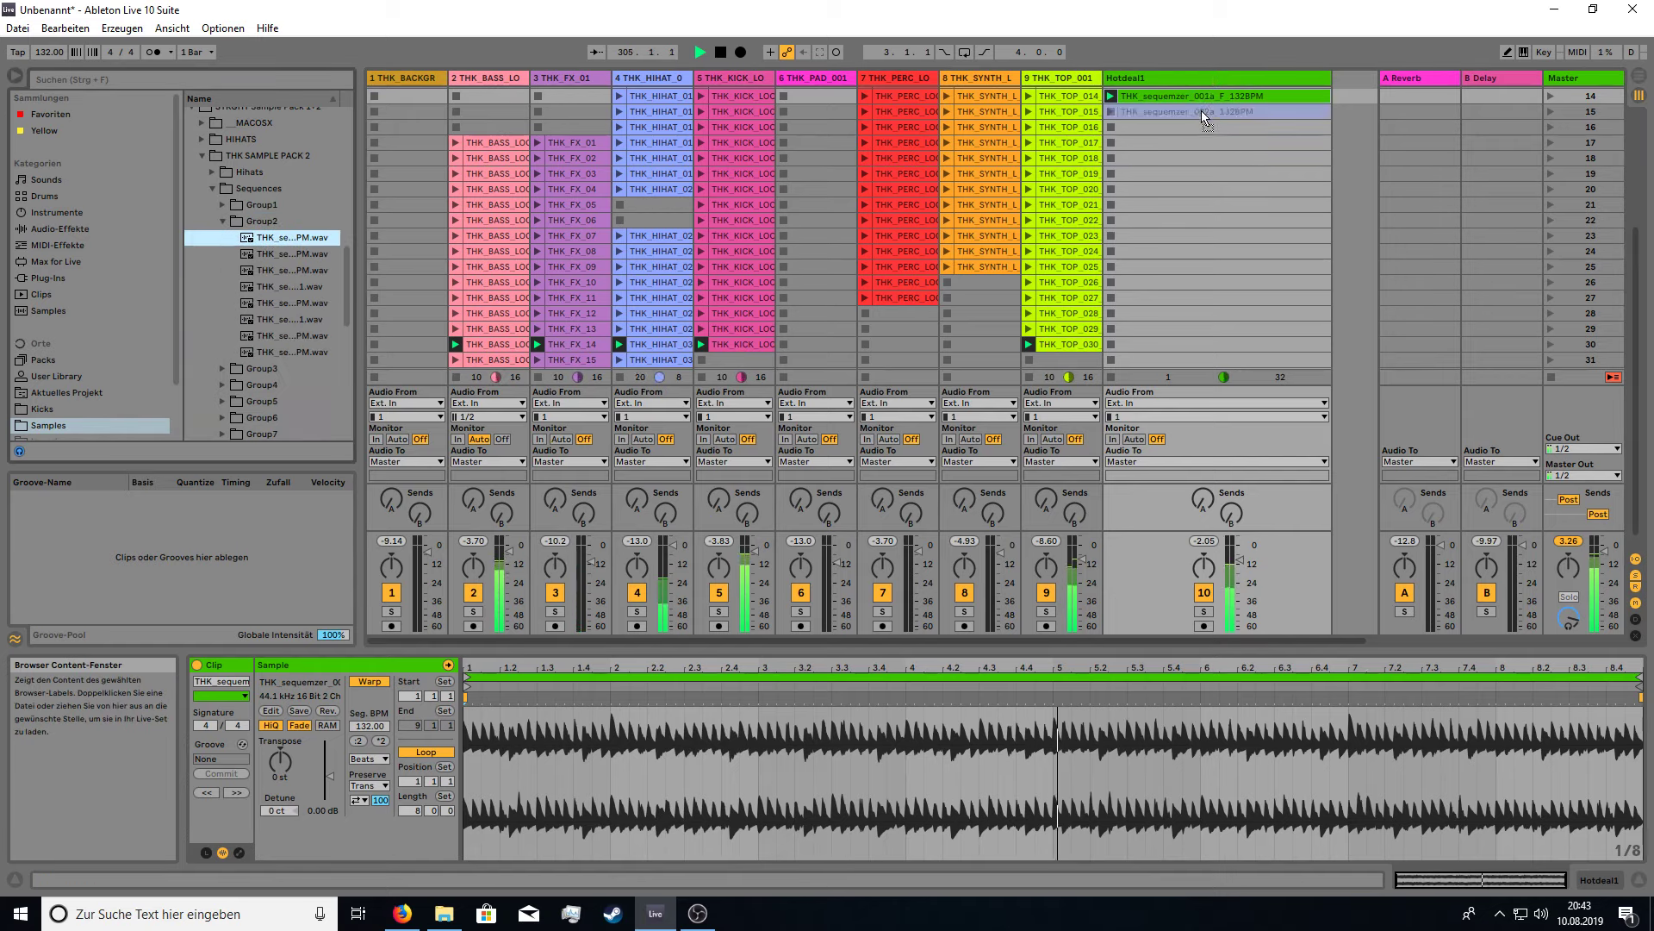
pyautogui.click(223, 222)
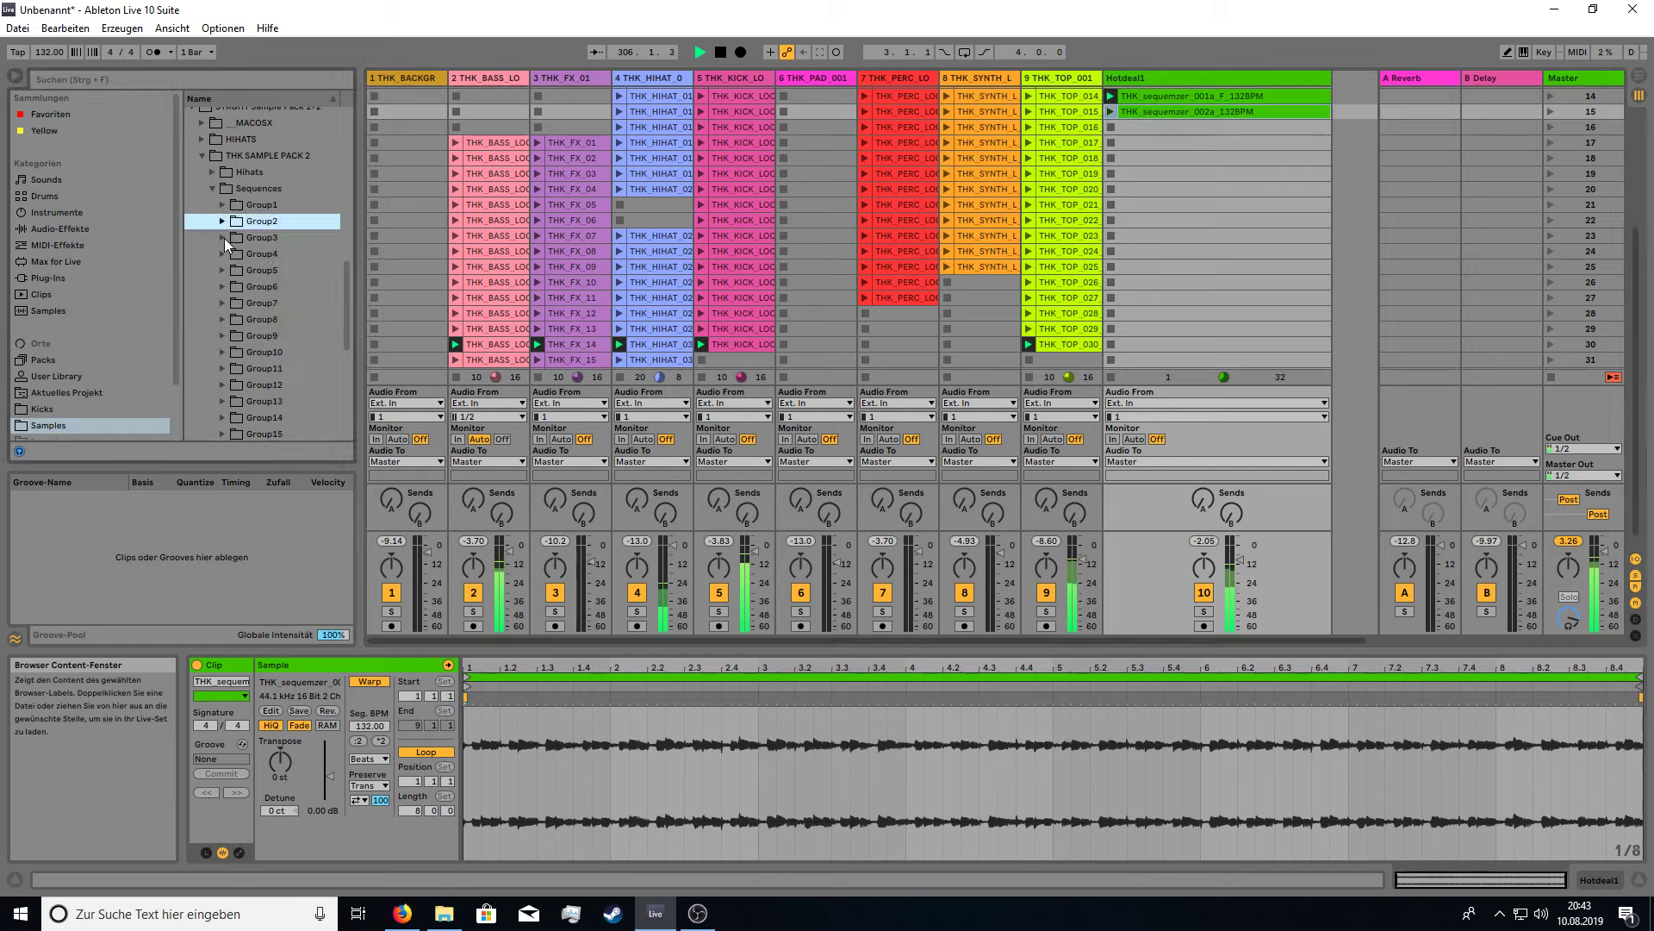
pyautogui.click(223, 238)
pyautogui.moveTo(276, 254); pyautogui.dragTo(1142, 131)
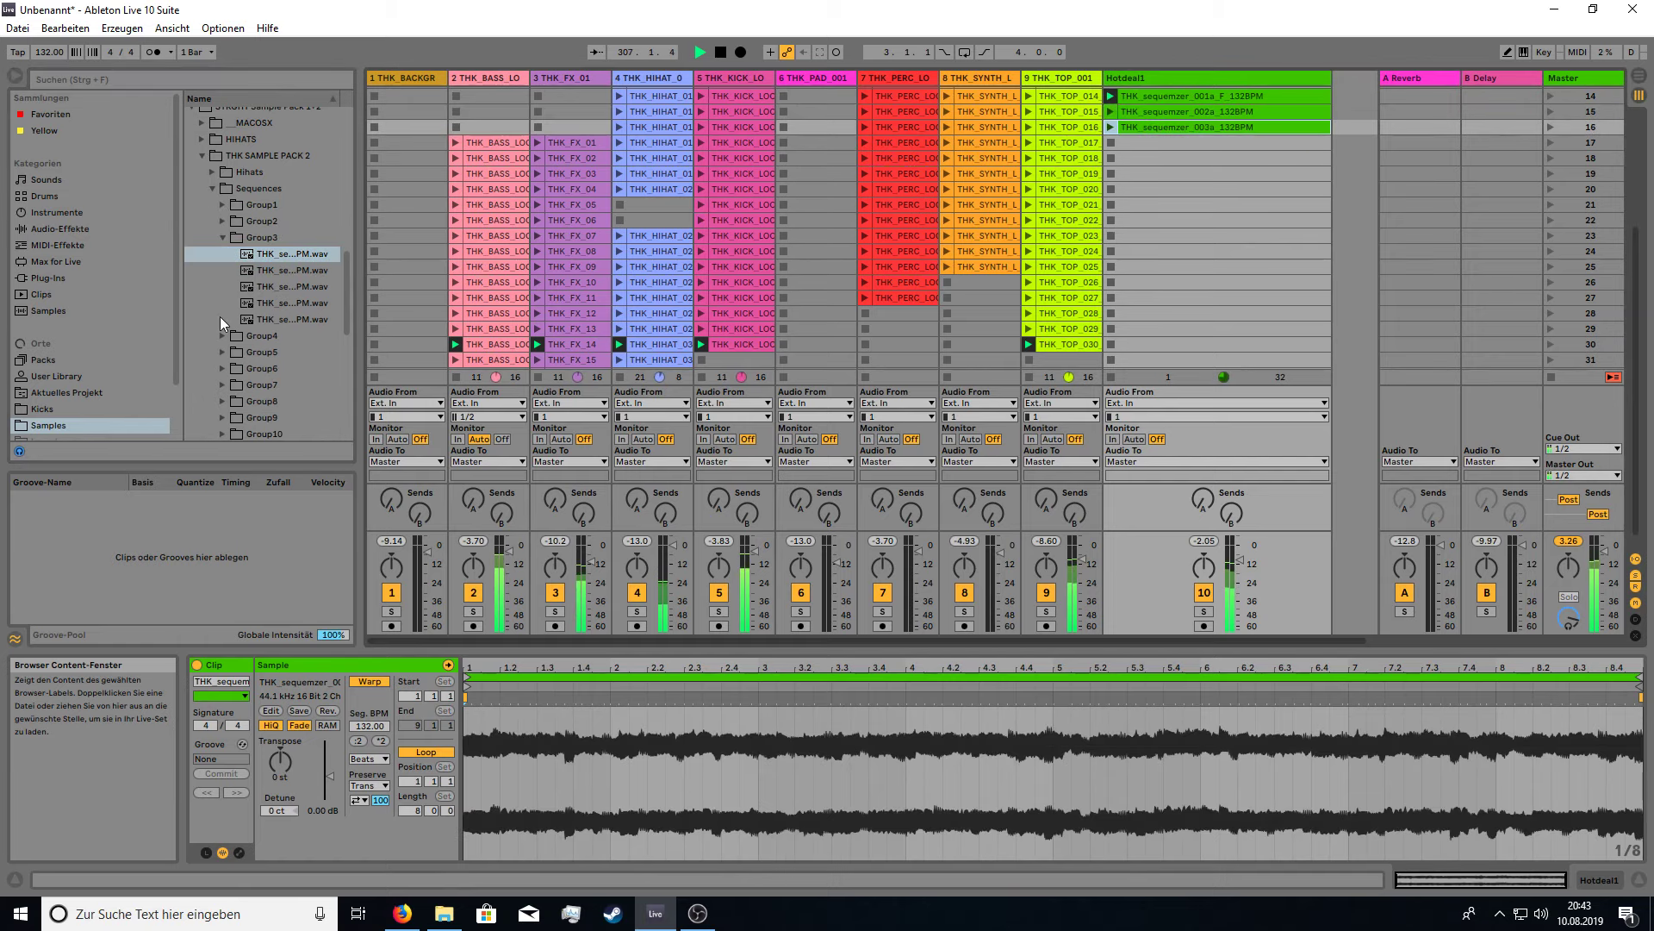
# Add the first Group5 sequence loop to scene 17 of the Hotdeal1 track and play the track's scene 15 clip.
pyautogui.click(223, 337)
pyautogui.click(224, 336)
pyautogui.moveTo(278, 287); pyautogui.dragTo(283, 286)
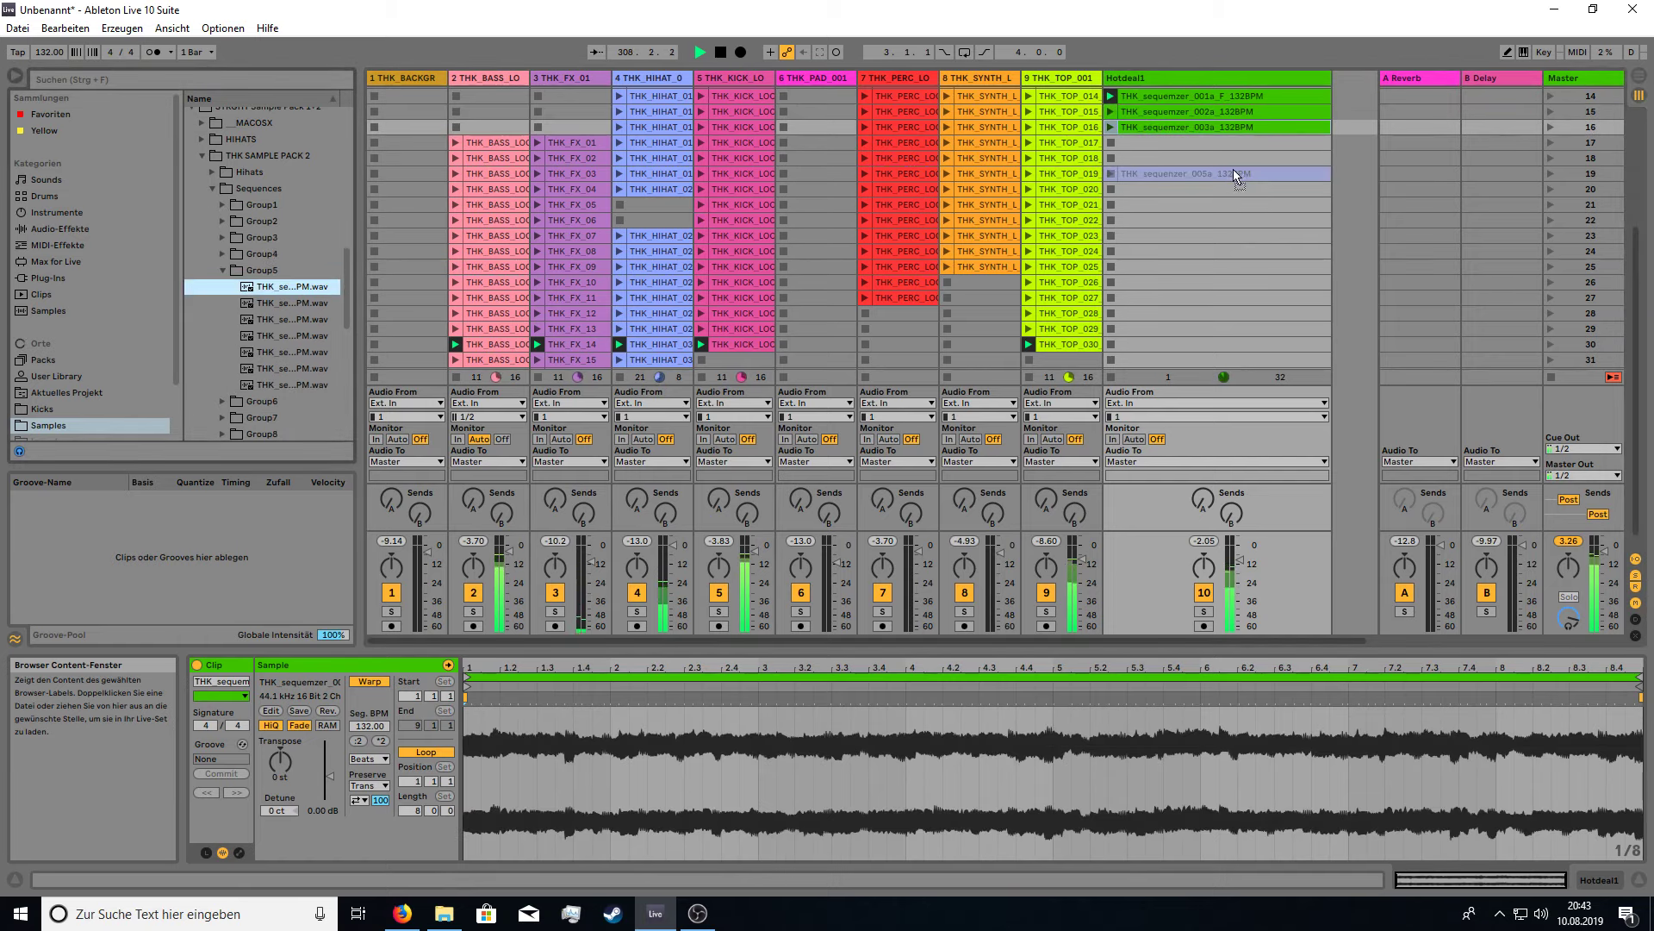
pyautogui.moveTo(1233, 169); pyautogui.dragTo(1225, 143)
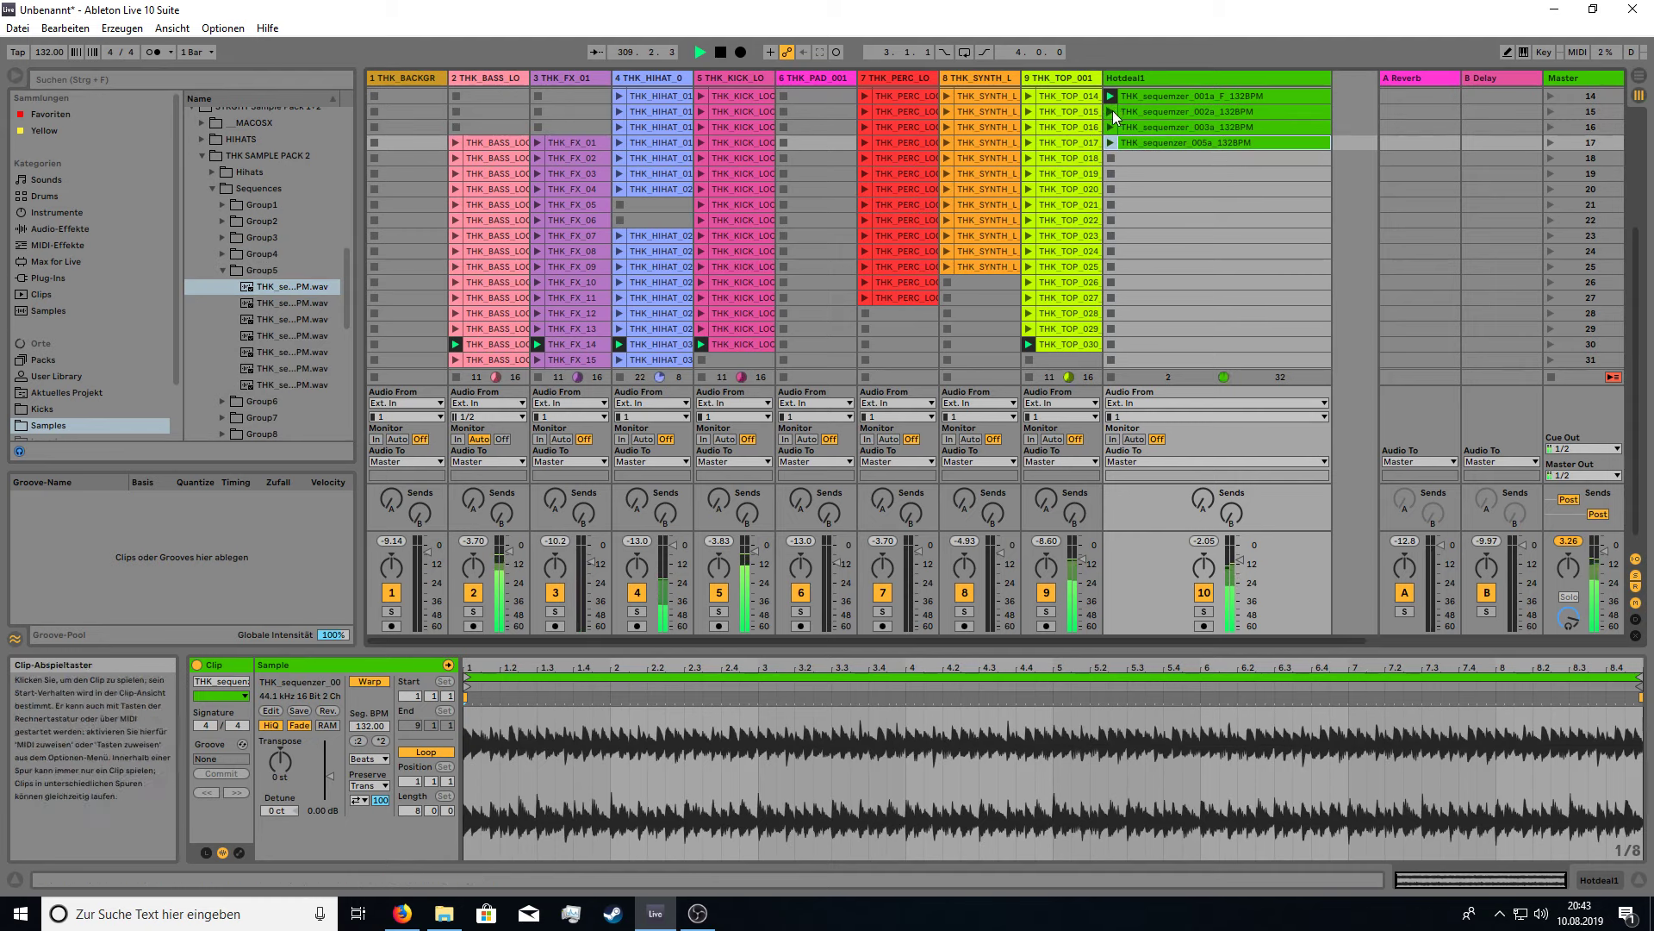
pyautogui.click(1113, 111)
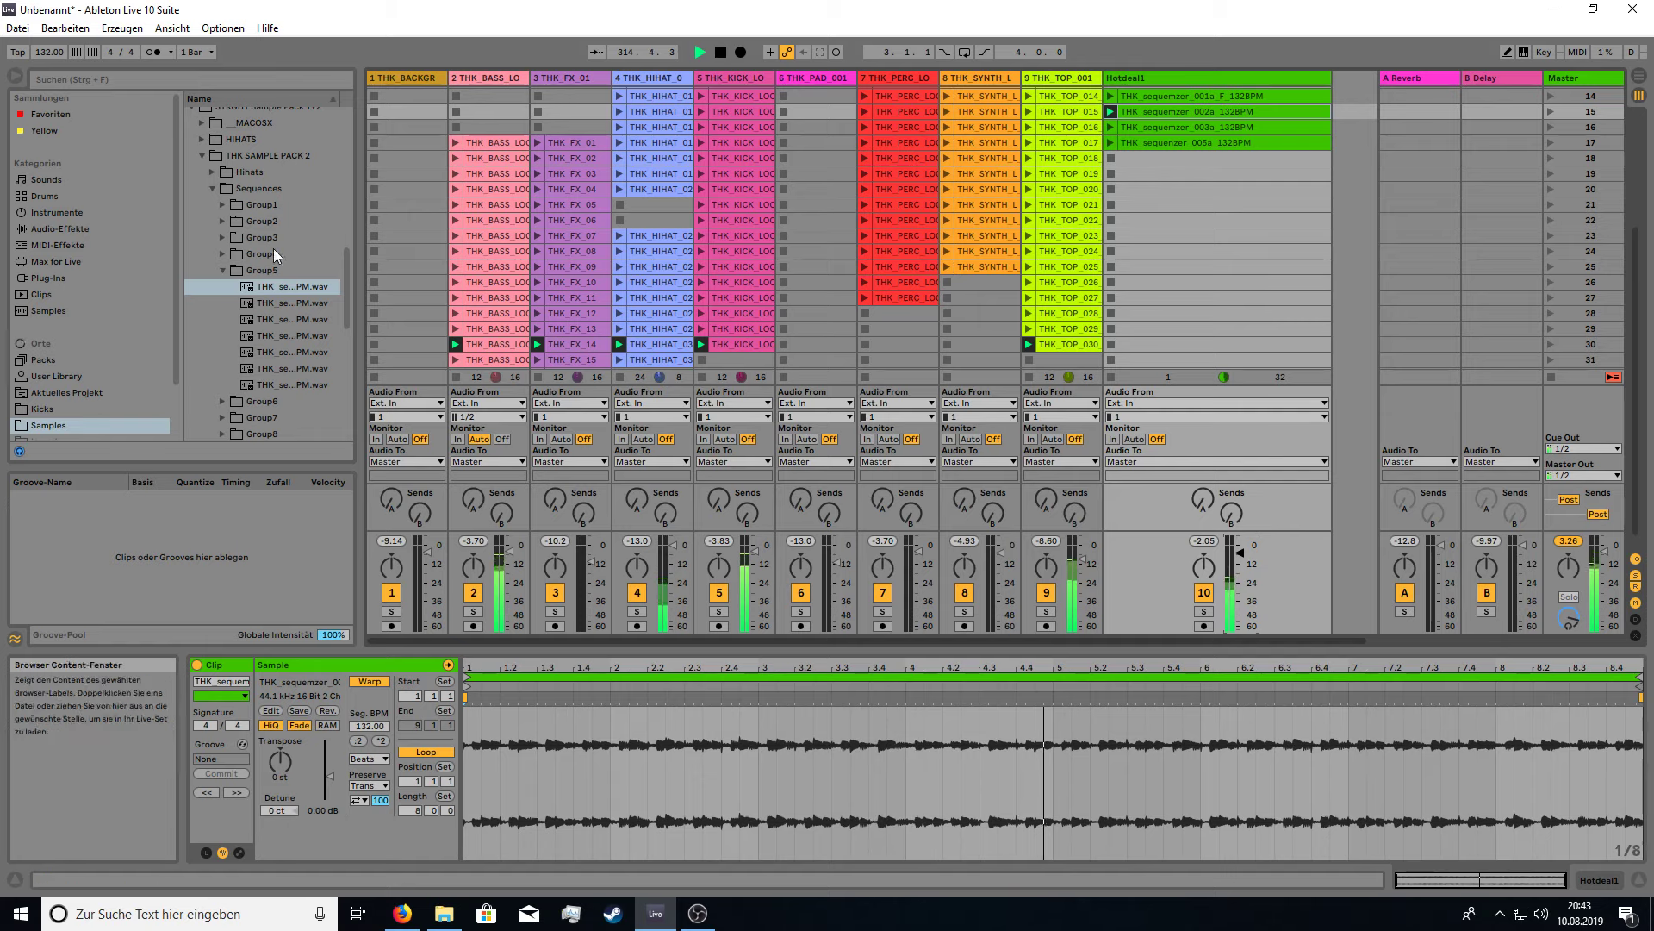
# Add the first Group6 and Group7 sequence loops to scenes 18 and 19 of the Hotdeal1 track.
pyautogui.click(226, 270)
pyautogui.click(224, 288)
pyautogui.moveTo(277, 304); pyautogui.dragTo(1186, 159)
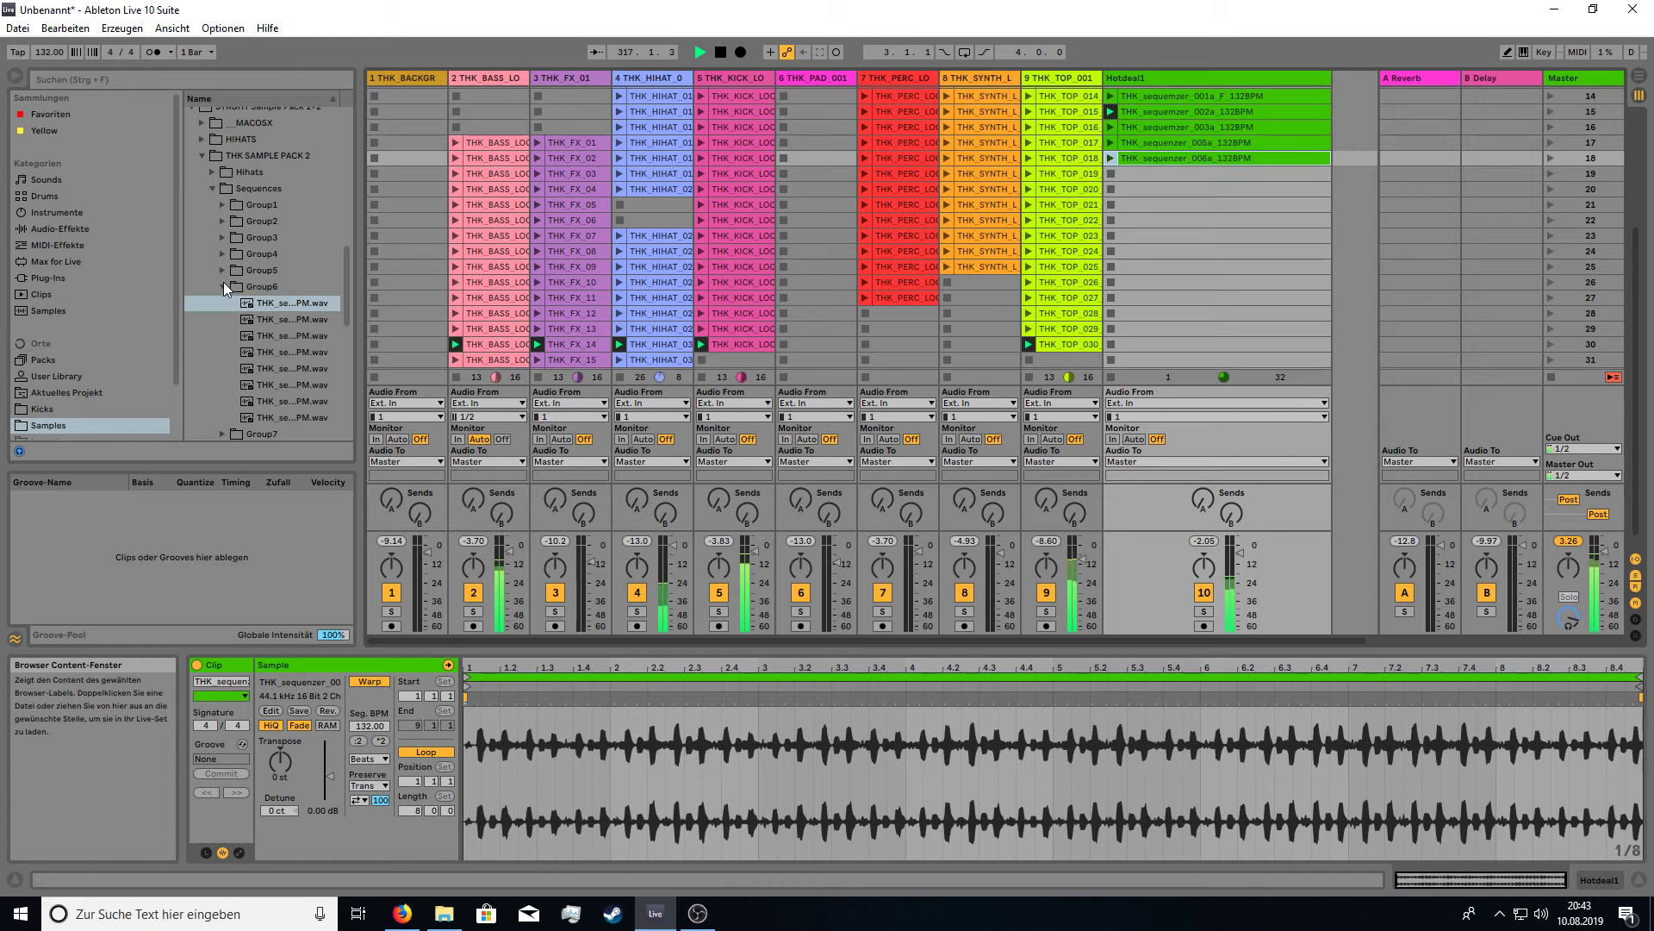
pyautogui.click(224, 286)
pyautogui.click(222, 303)
pyautogui.moveTo(285, 320); pyautogui.dragTo(1146, 174)
# Play the Hotdeal1 clip and the percussion loop of scene 16, followed by the Hotdeal1 clip of scene 17.
pyautogui.click(1112, 126)
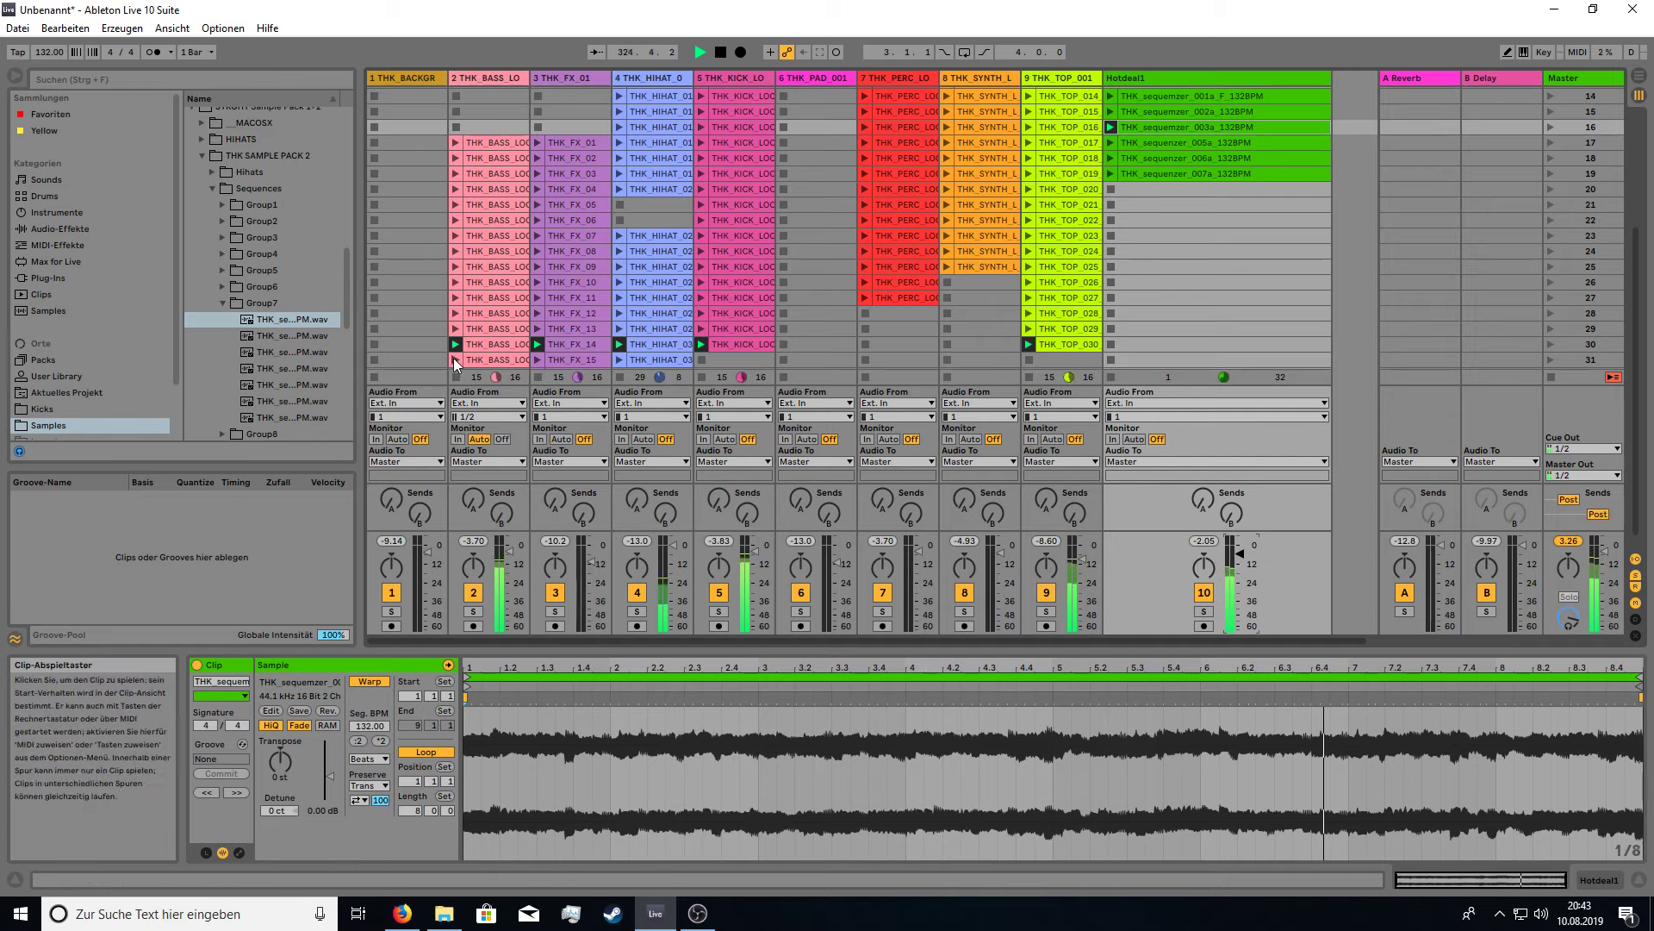
pyautogui.click(864, 127)
pyautogui.click(1111, 142)
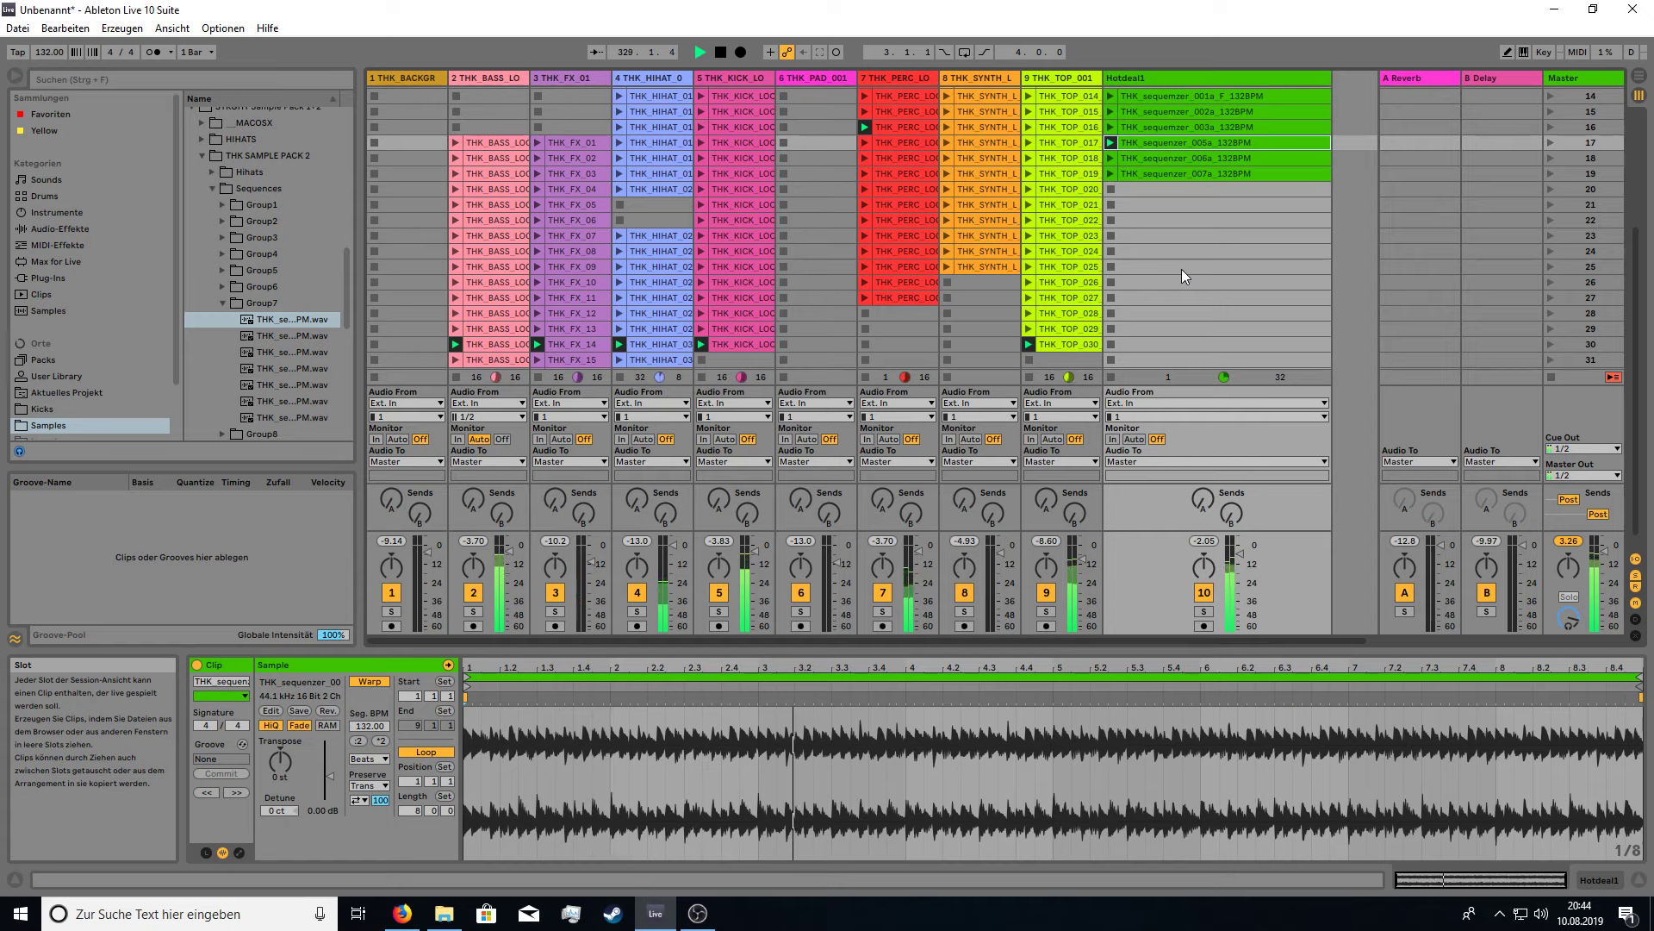
# Add the first Group8 and Group9 loops to scenes 20 and 21 of the Hotdeal1 track and play its scene 18 clip.
pyautogui.click(223, 302)
pyautogui.click(221, 319)
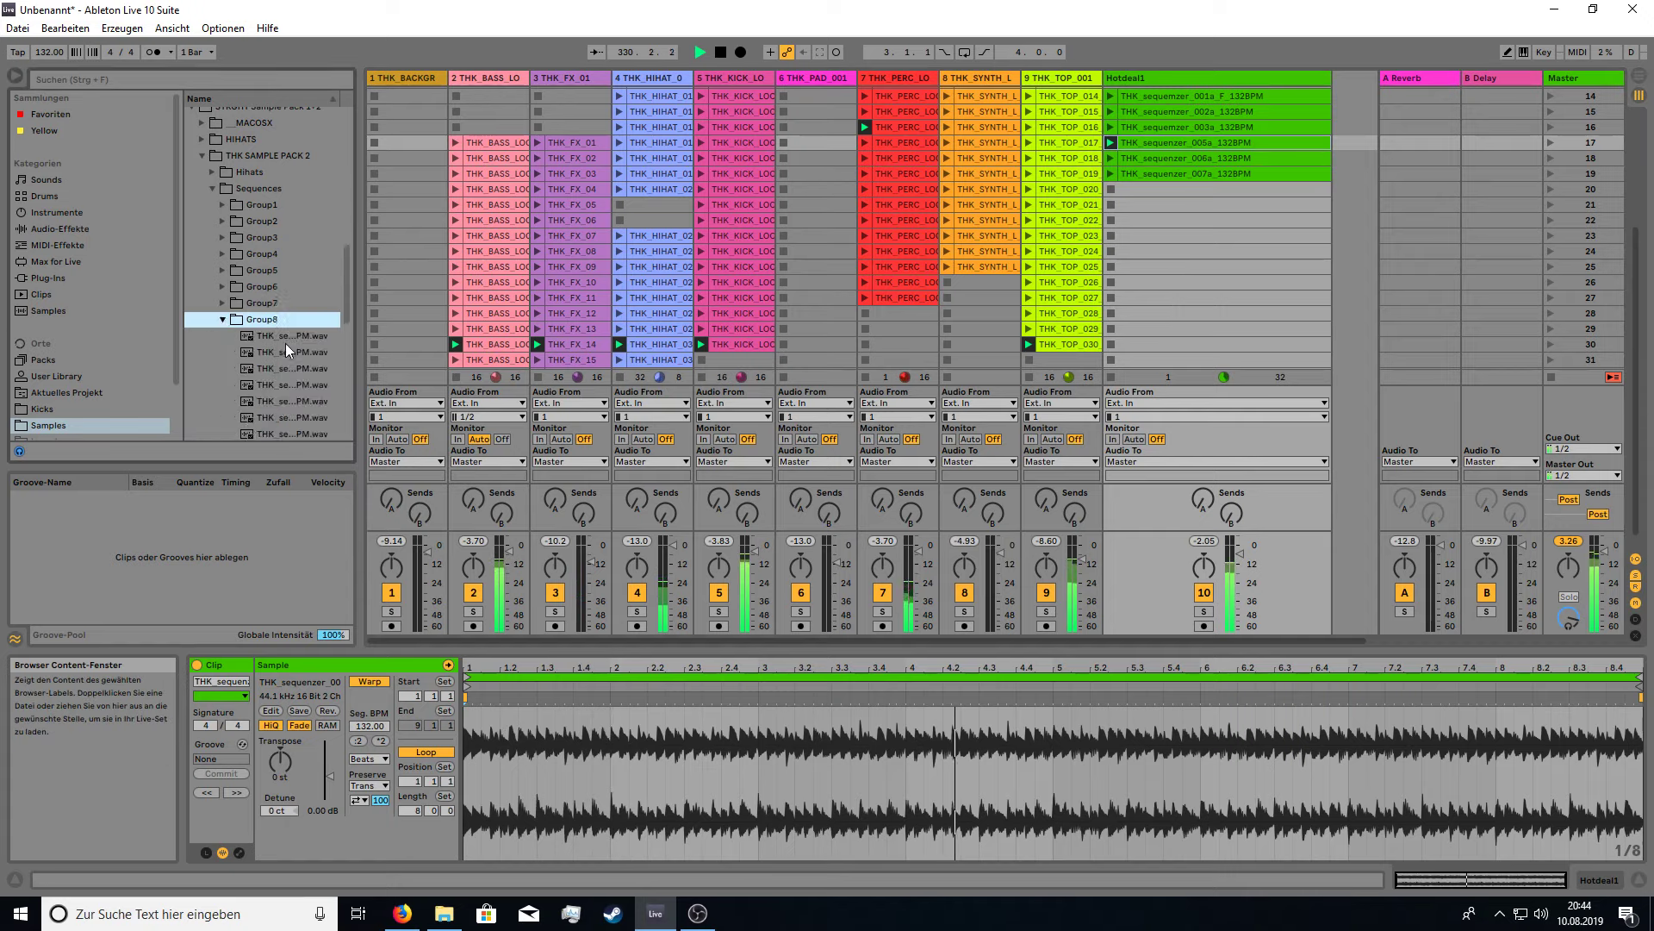
pyautogui.moveTo(288, 337); pyautogui.dragTo(1141, 191)
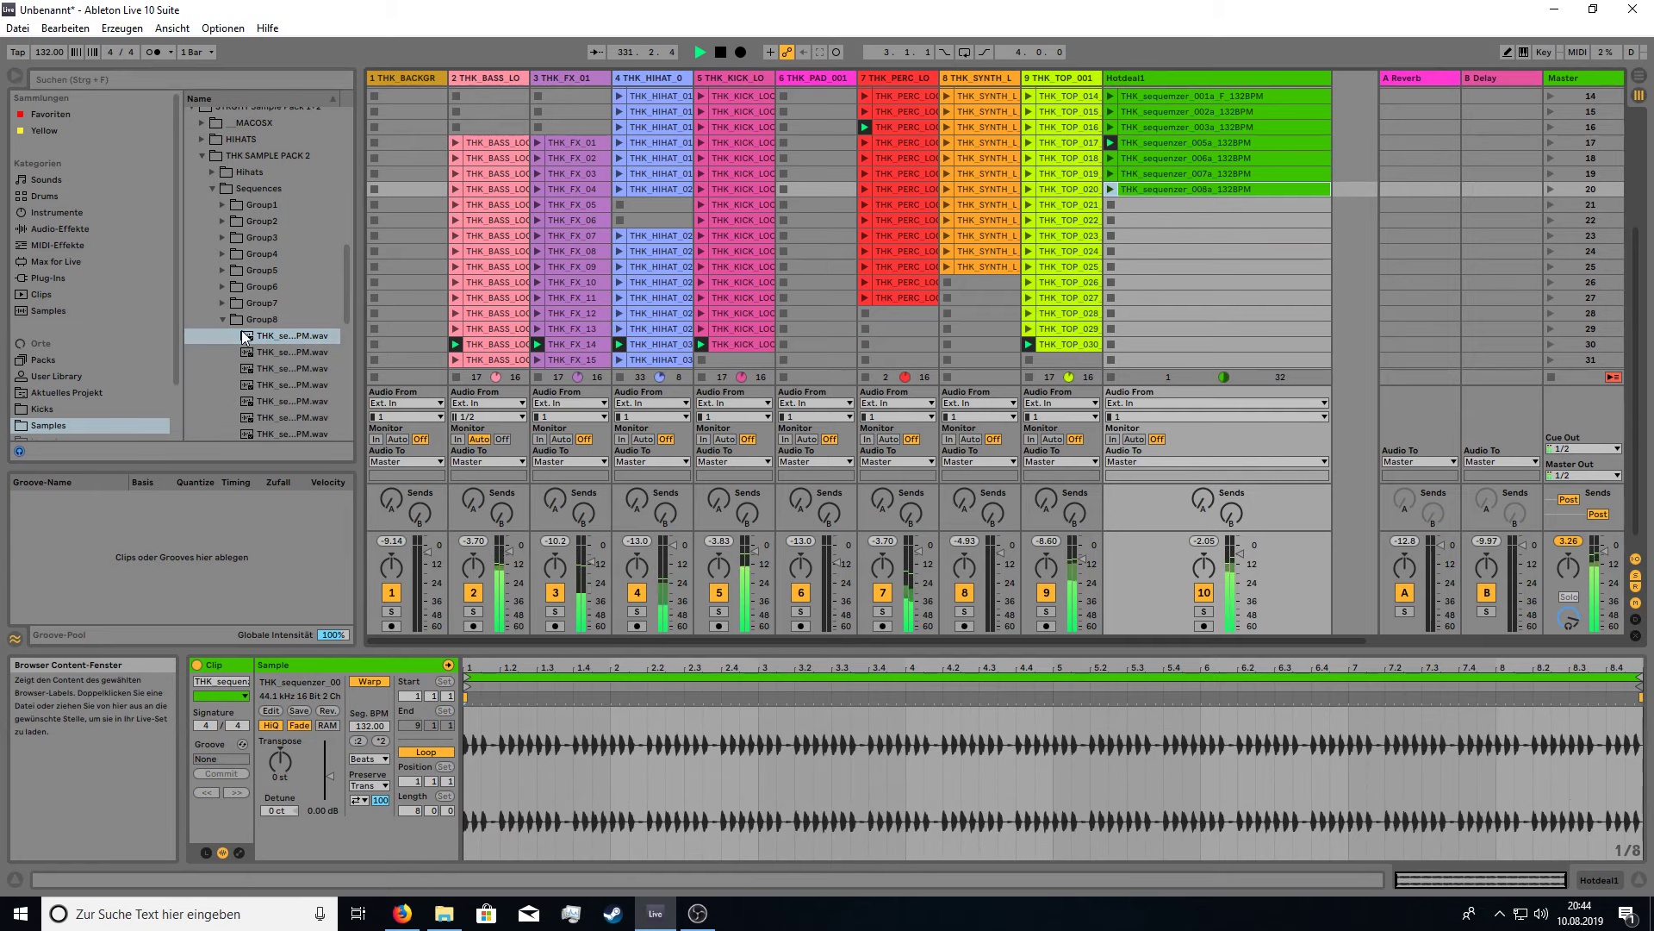
pyautogui.click(223, 320)
pyautogui.click(223, 336)
pyautogui.moveTo(287, 351); pyautogui.dragTo(1146, 202)
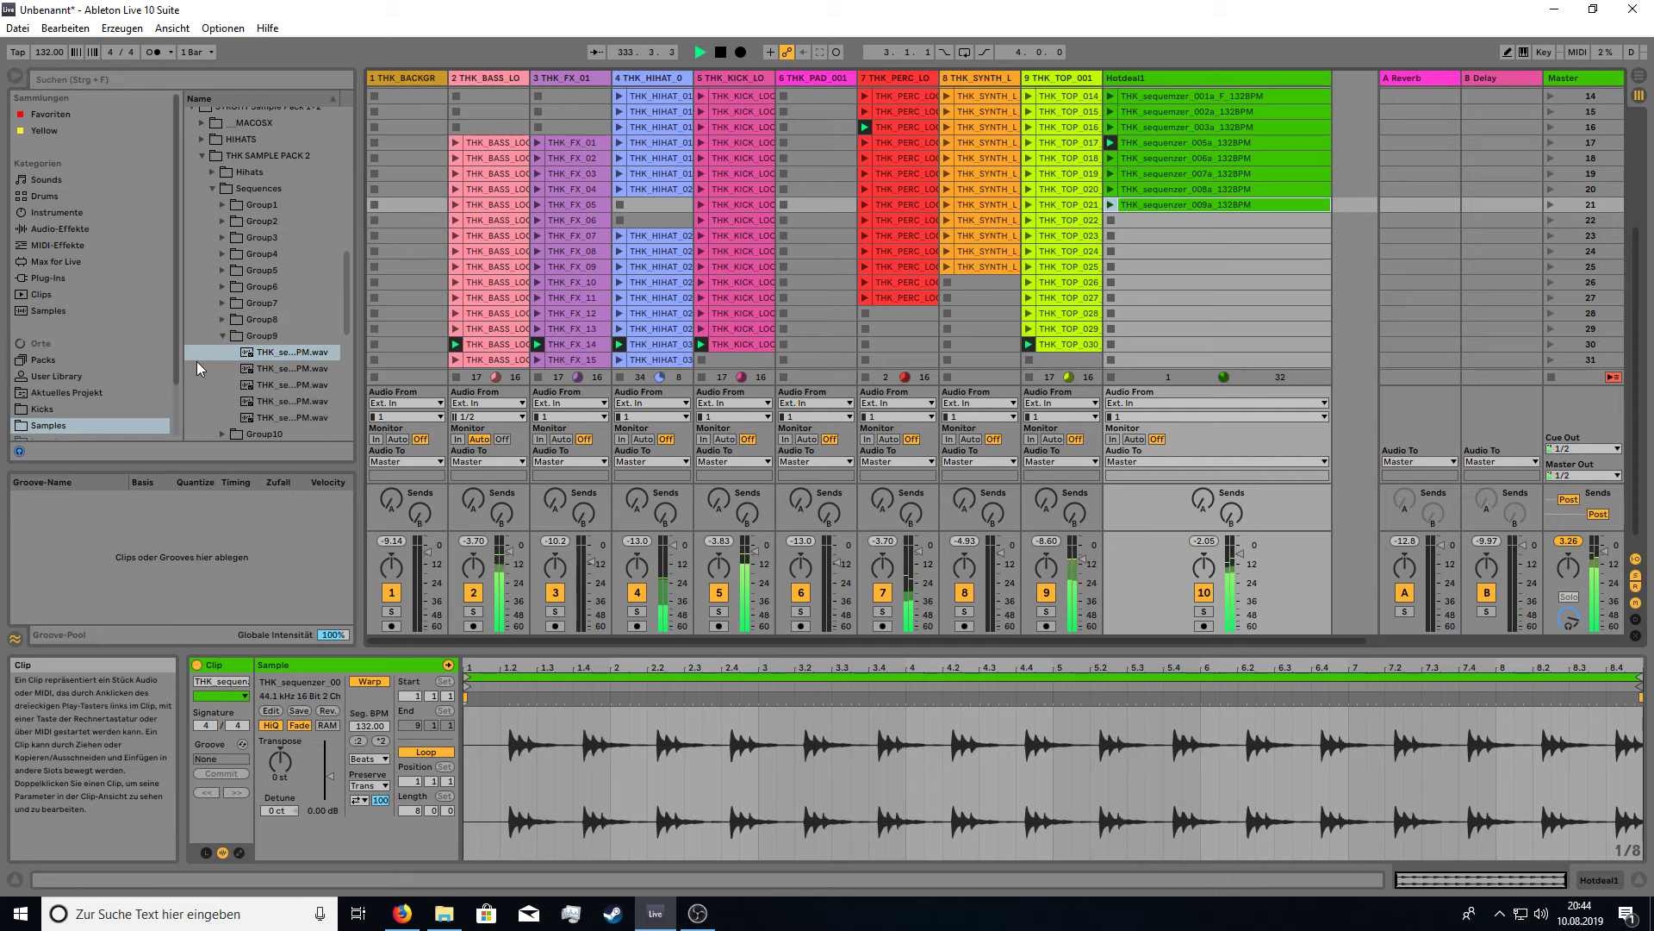
pyautogui.click(300, 335)
pyautogui.click(1111, 158)
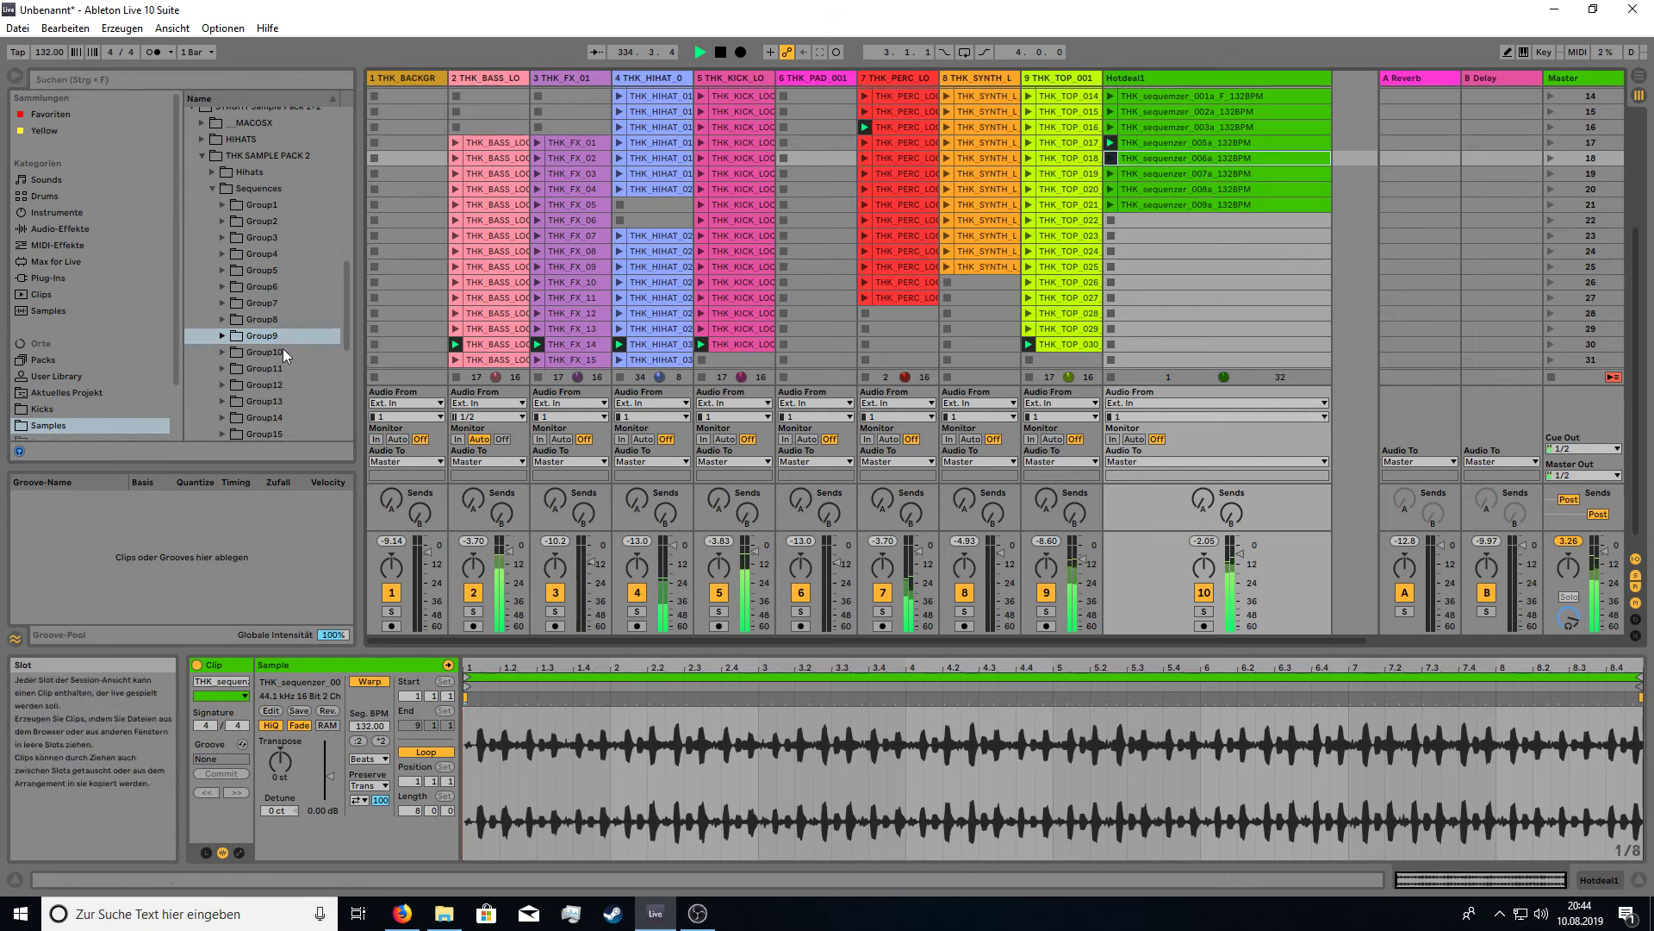
# Add the first loops of Group10, Group11 and Group12 to scenes 22, 23 and 24 of the Hotdeal1 track.
pyautogui.click(223, 352)
pyautogui.moveTo(272, 375); pyautogui.dragTo(1155, 221)
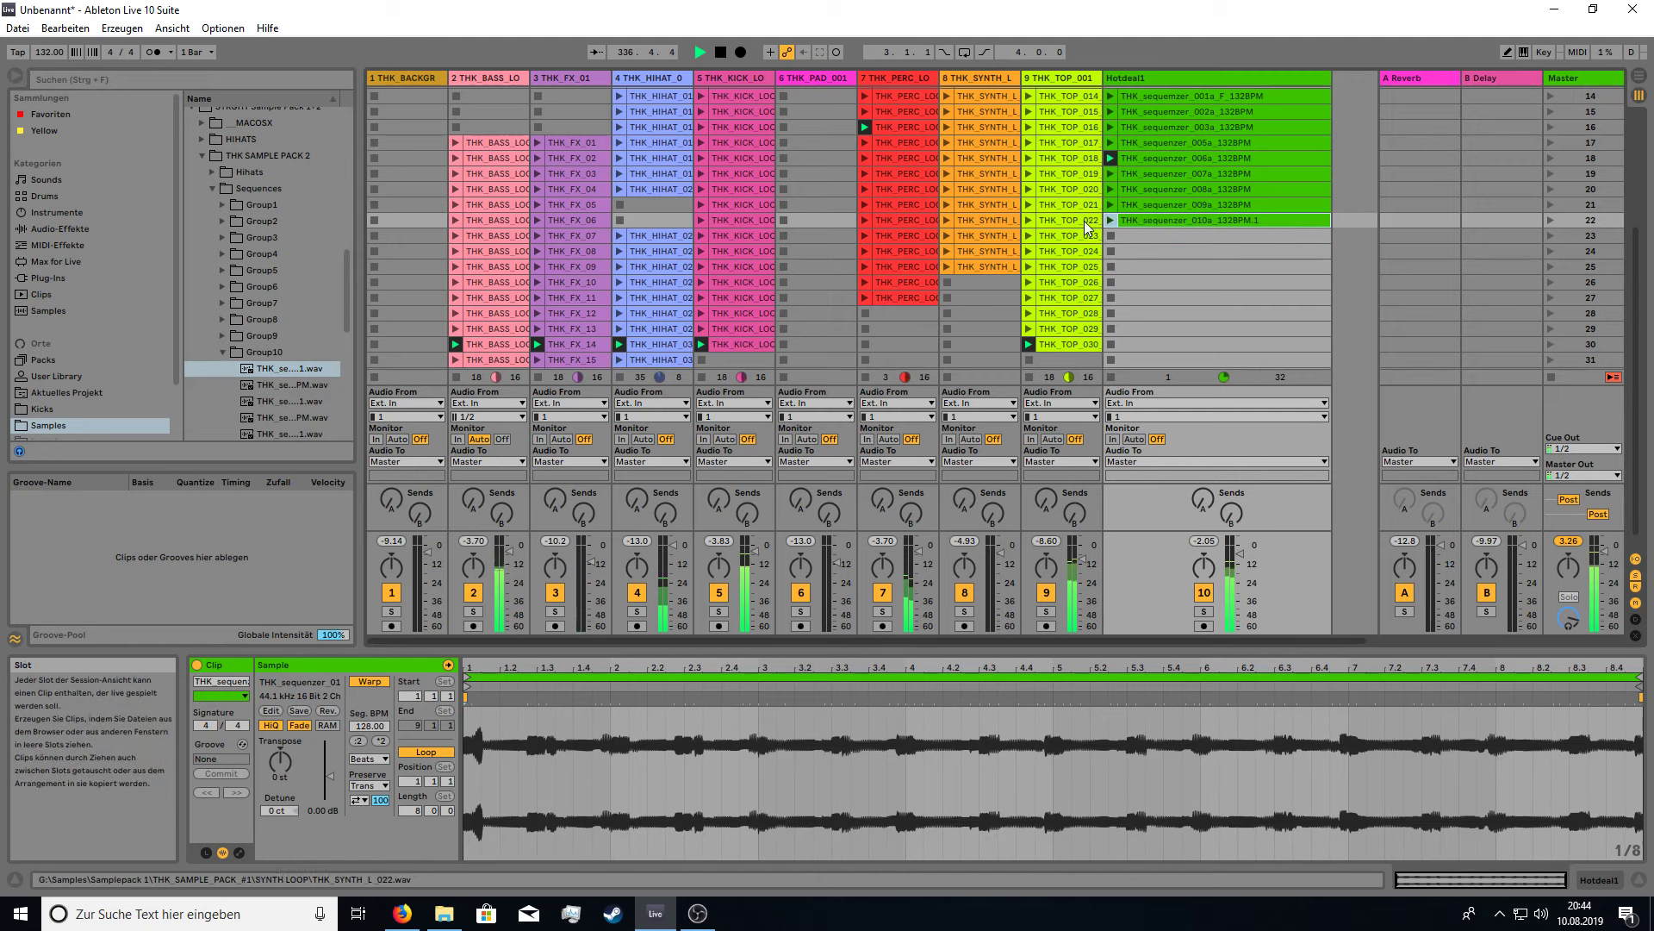
pyautogui.click(222, 353)
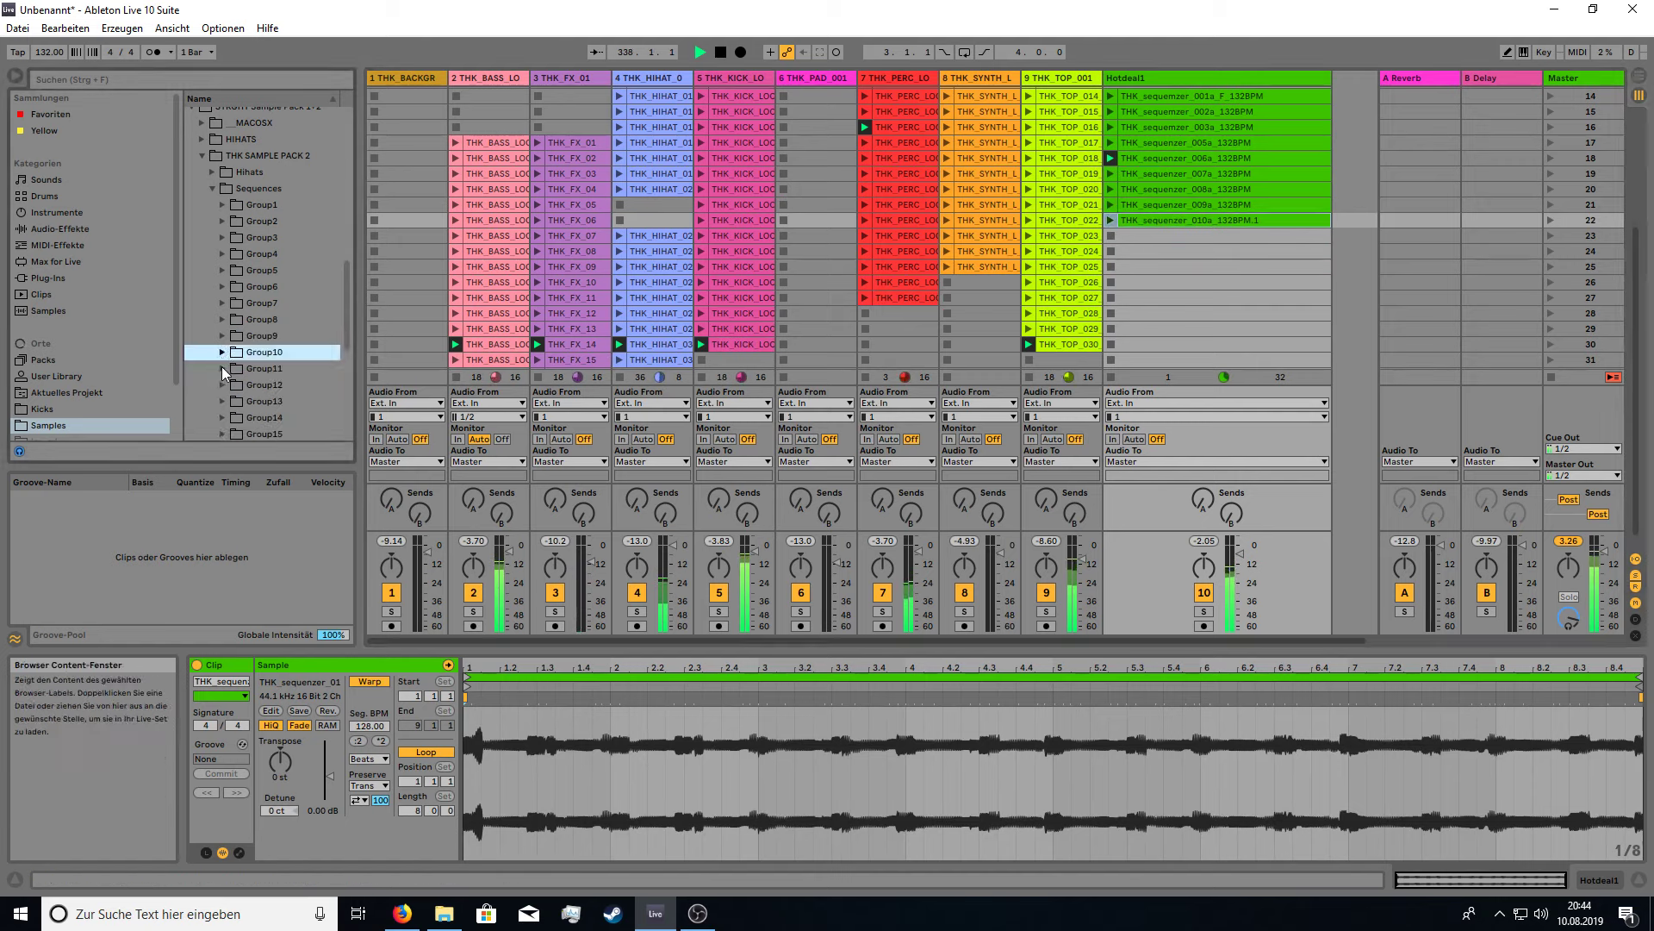
pyautogui.click(224, 368)
pyautogui.moveTo(284, 385); pyautogui.dragTo(1180, 239)
pyautogui.scroll(-3, 209, 293)
pyautogui.click(220, 283)
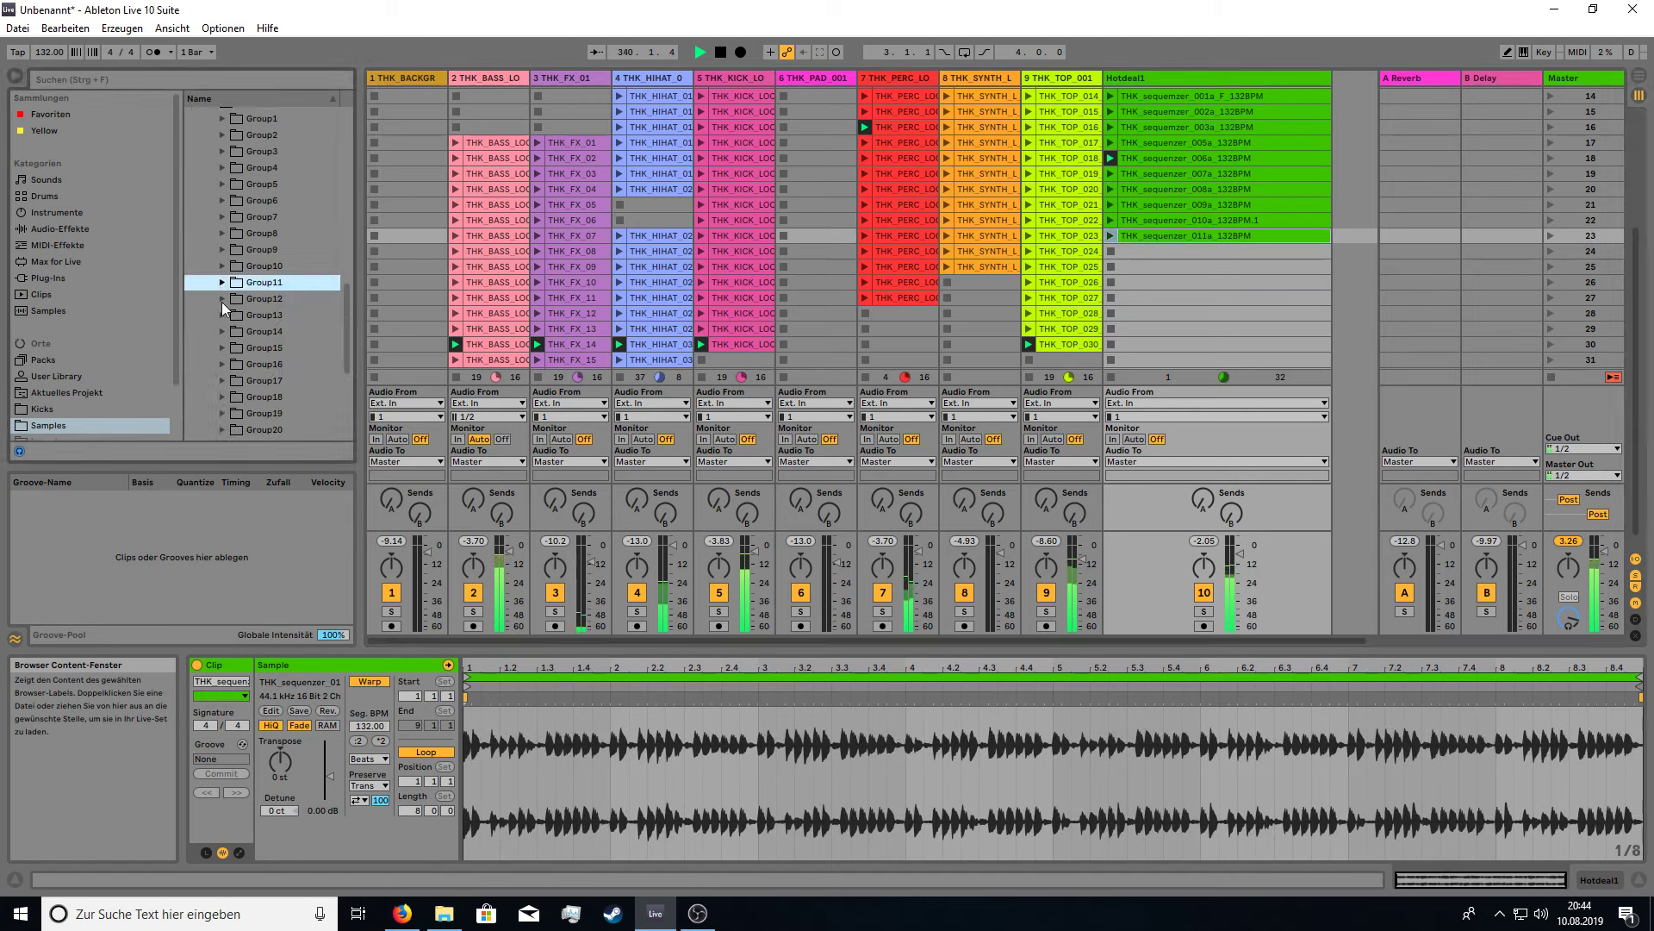
pyautogui.click(221, 298)
pyautogui.moveTo(284, 315); pyautogui.dragTo(1141, 251)
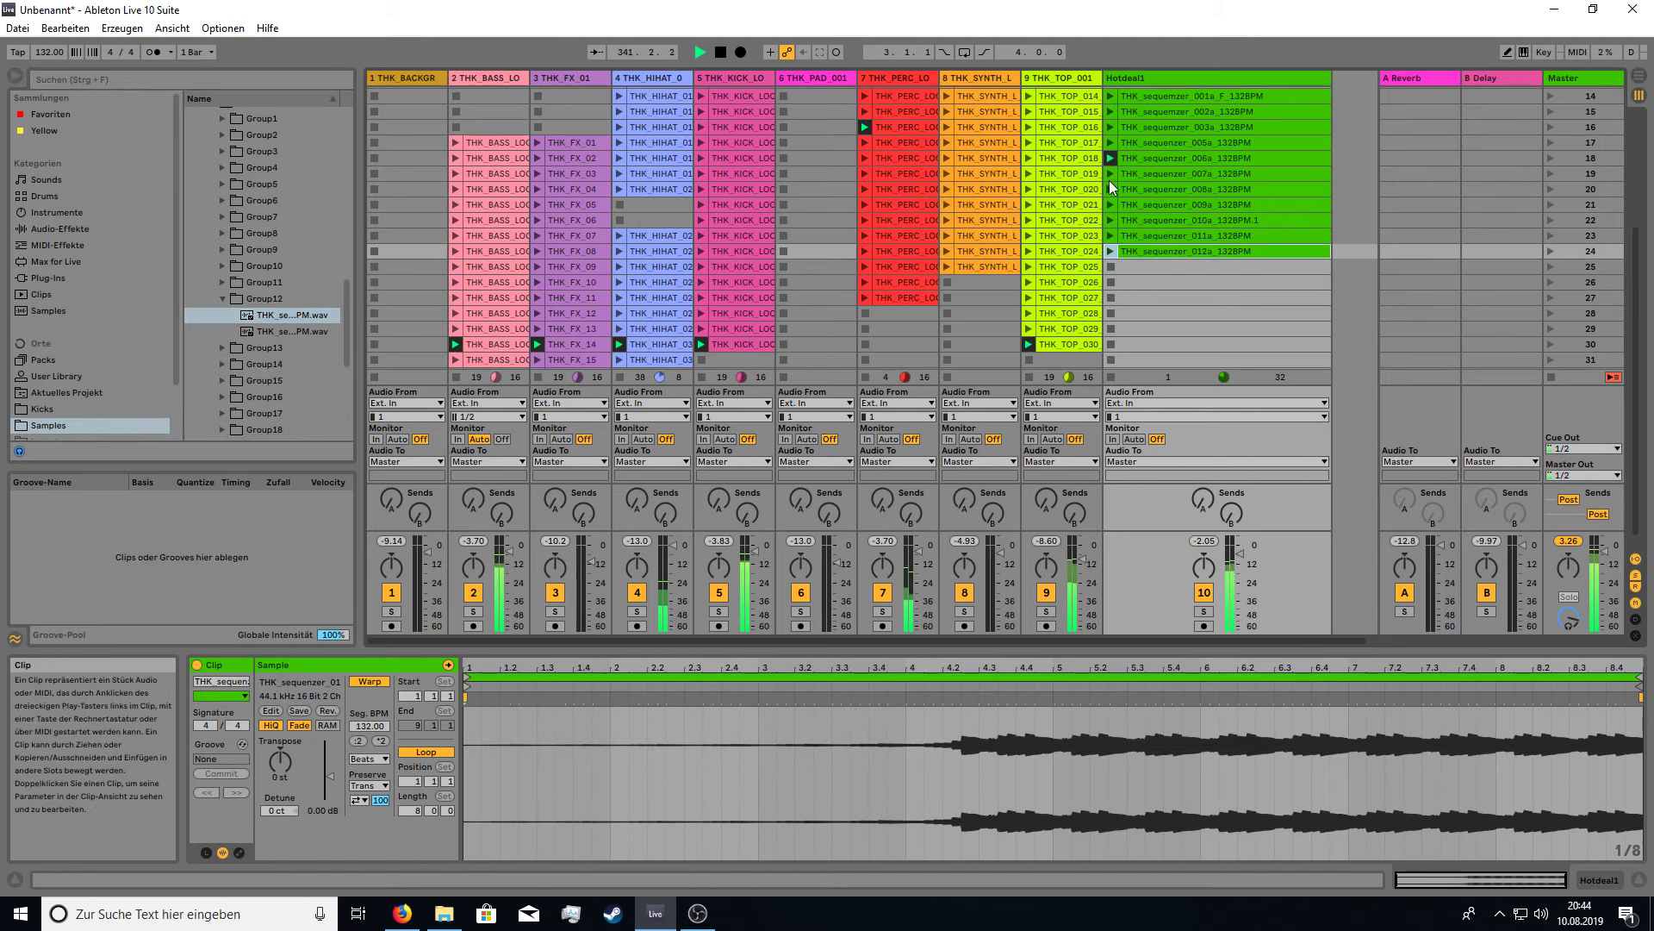
# Play the Hotdeal1 clip of scene 19, the percussion loop of scene 18 and the hi-hat loop of scene 16.
pyautogui.click(1111, 173)
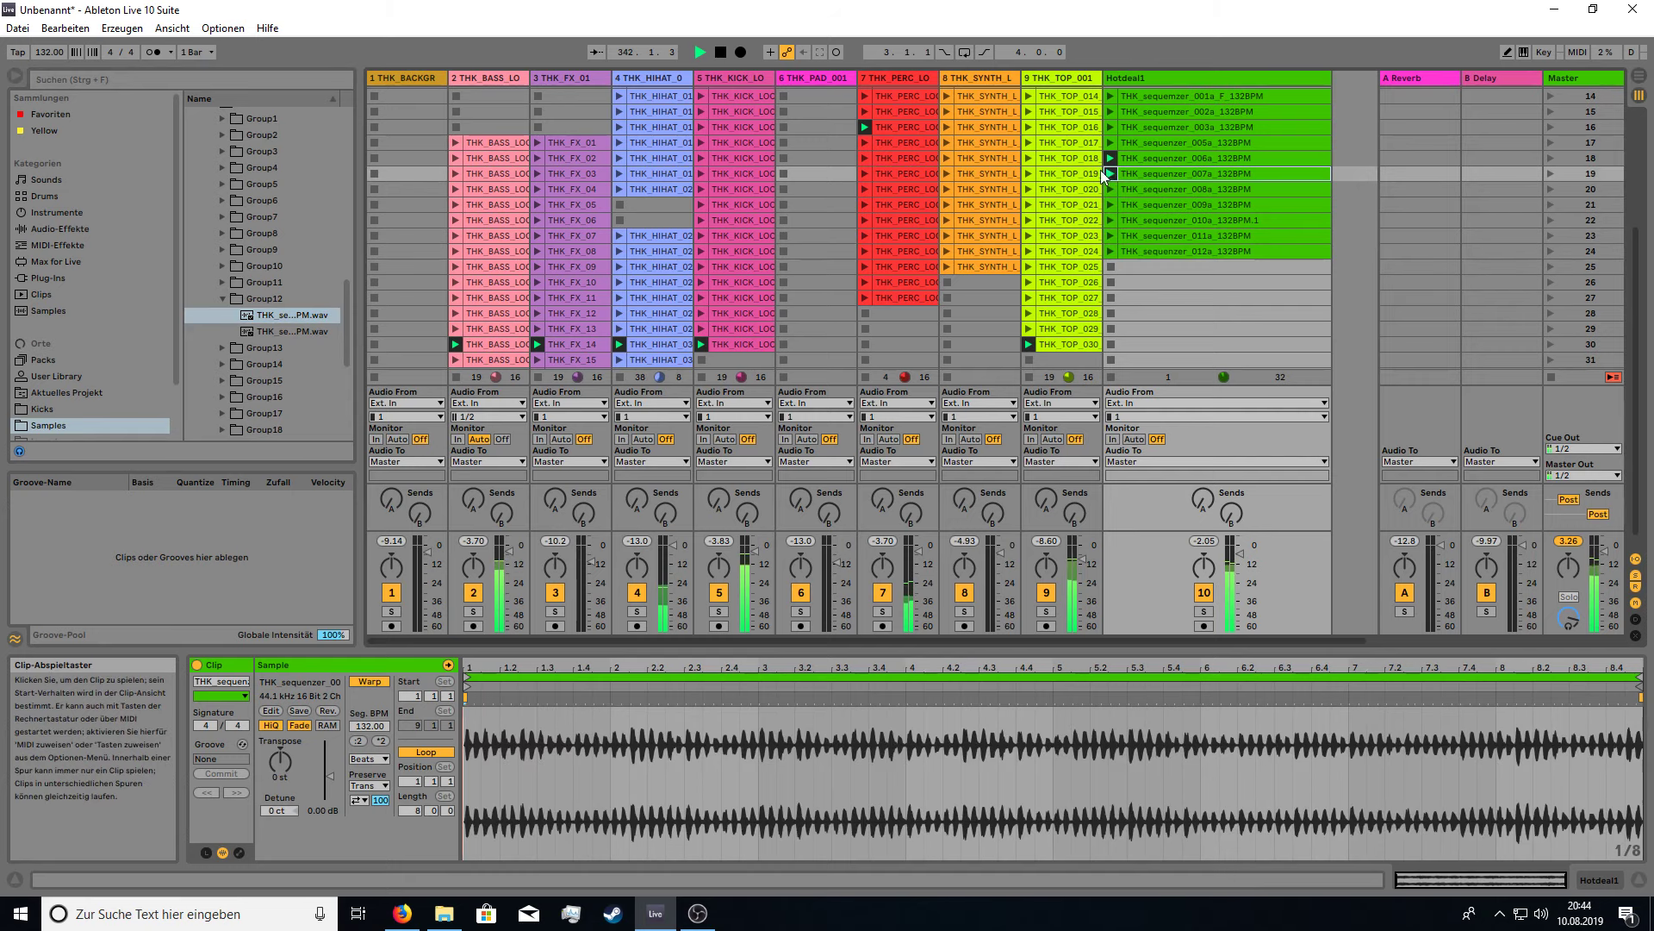
pyautogui.click(865, 157)
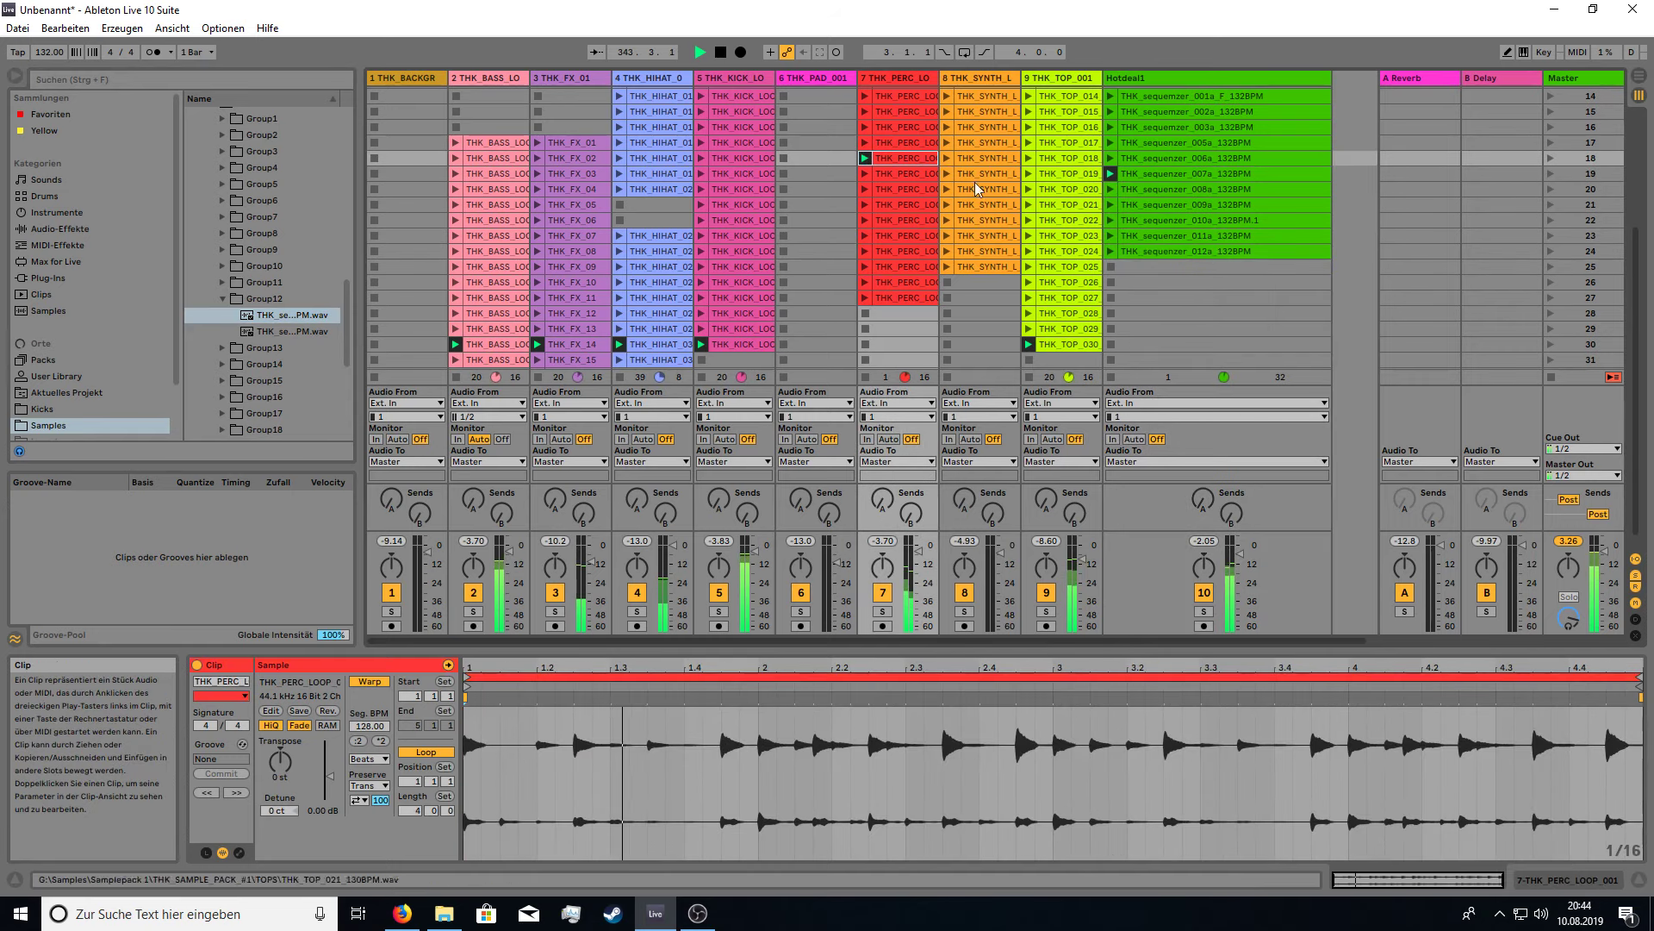
pyautogui.click(620, 126)
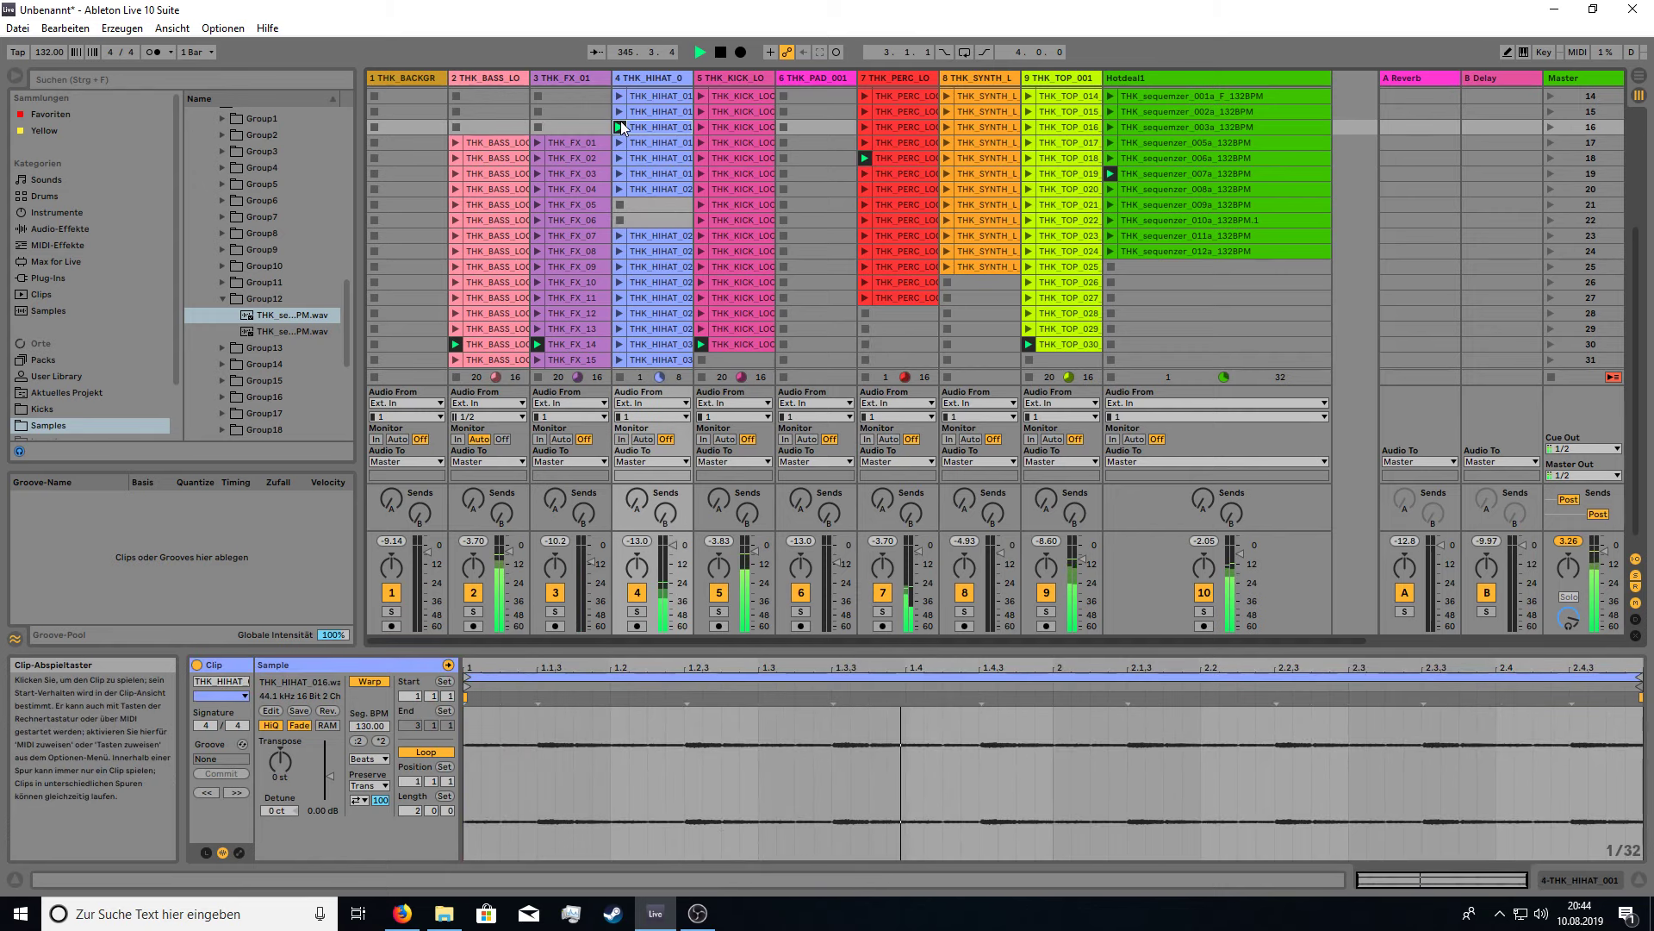
# Launch the FX clips THK_FX_06, THK_FX_05 and THK_FX_04 one after another.
pyautogui.click(539, 220)
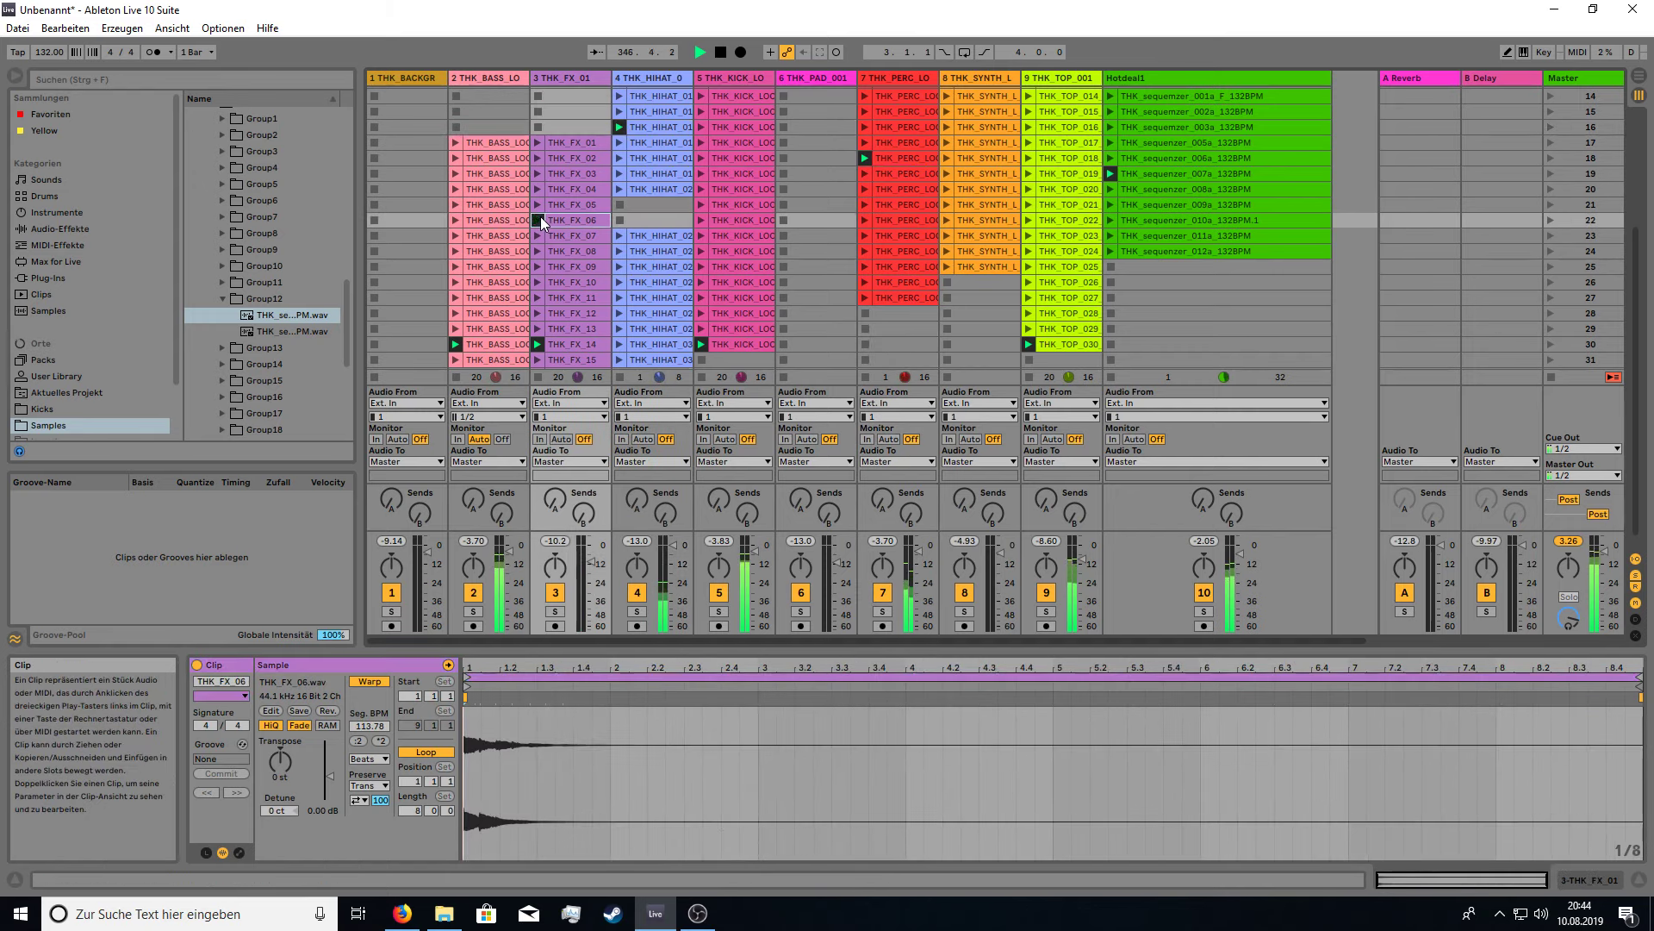
pyautogui.click(536, 205)
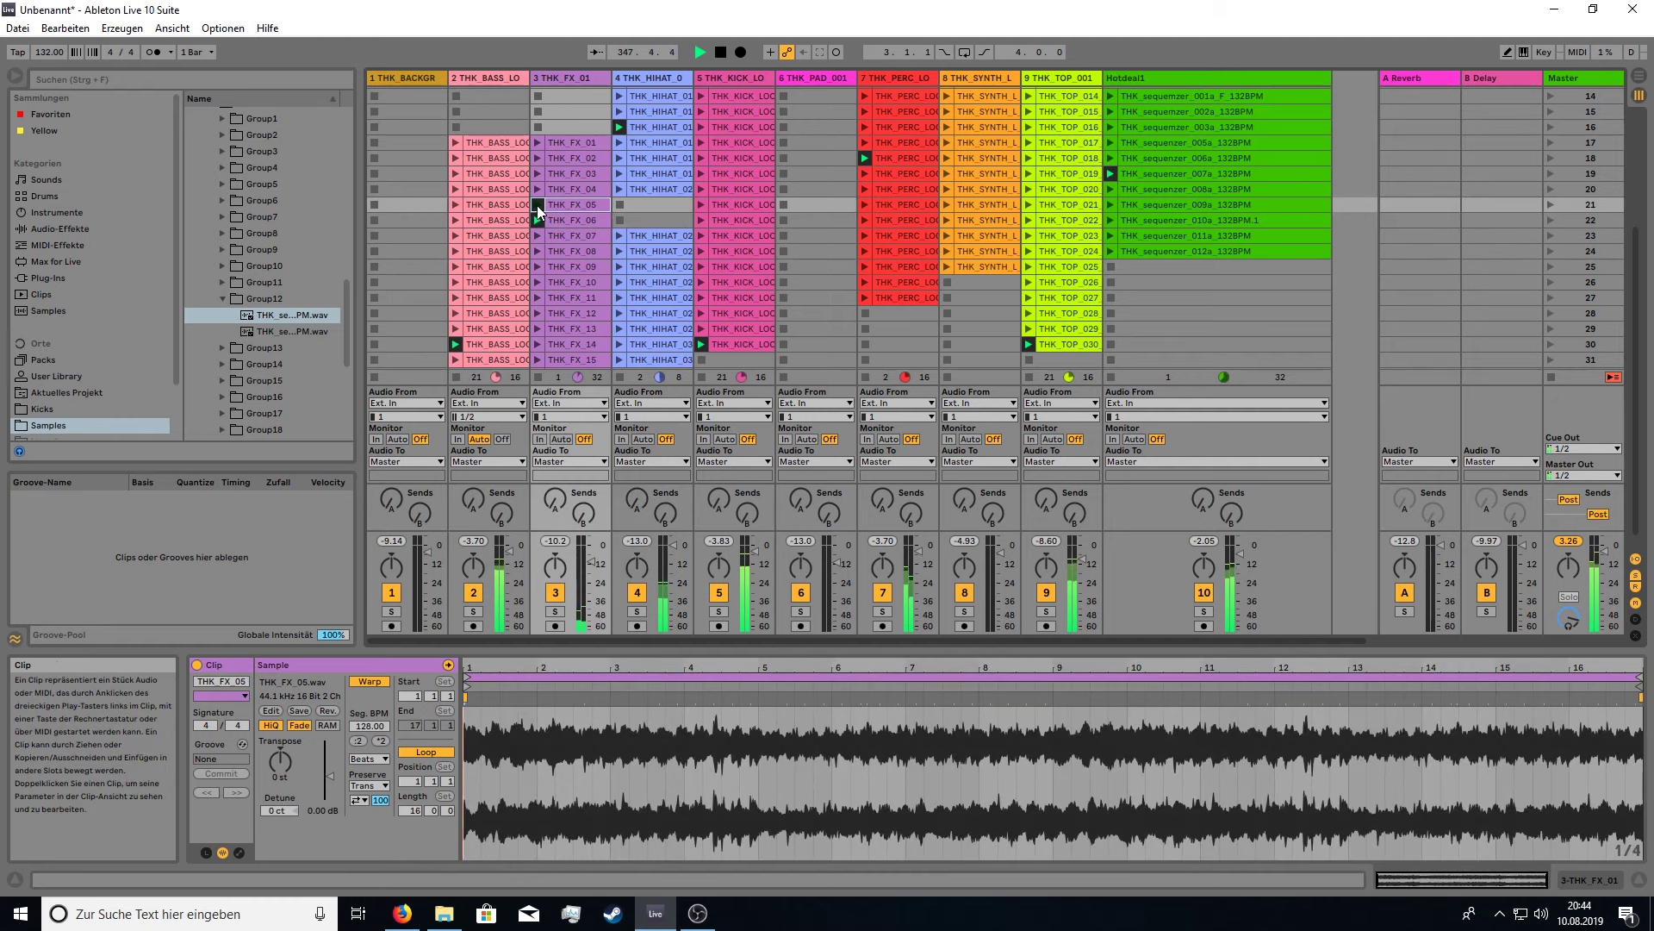
pyautogui.click(538, 189)
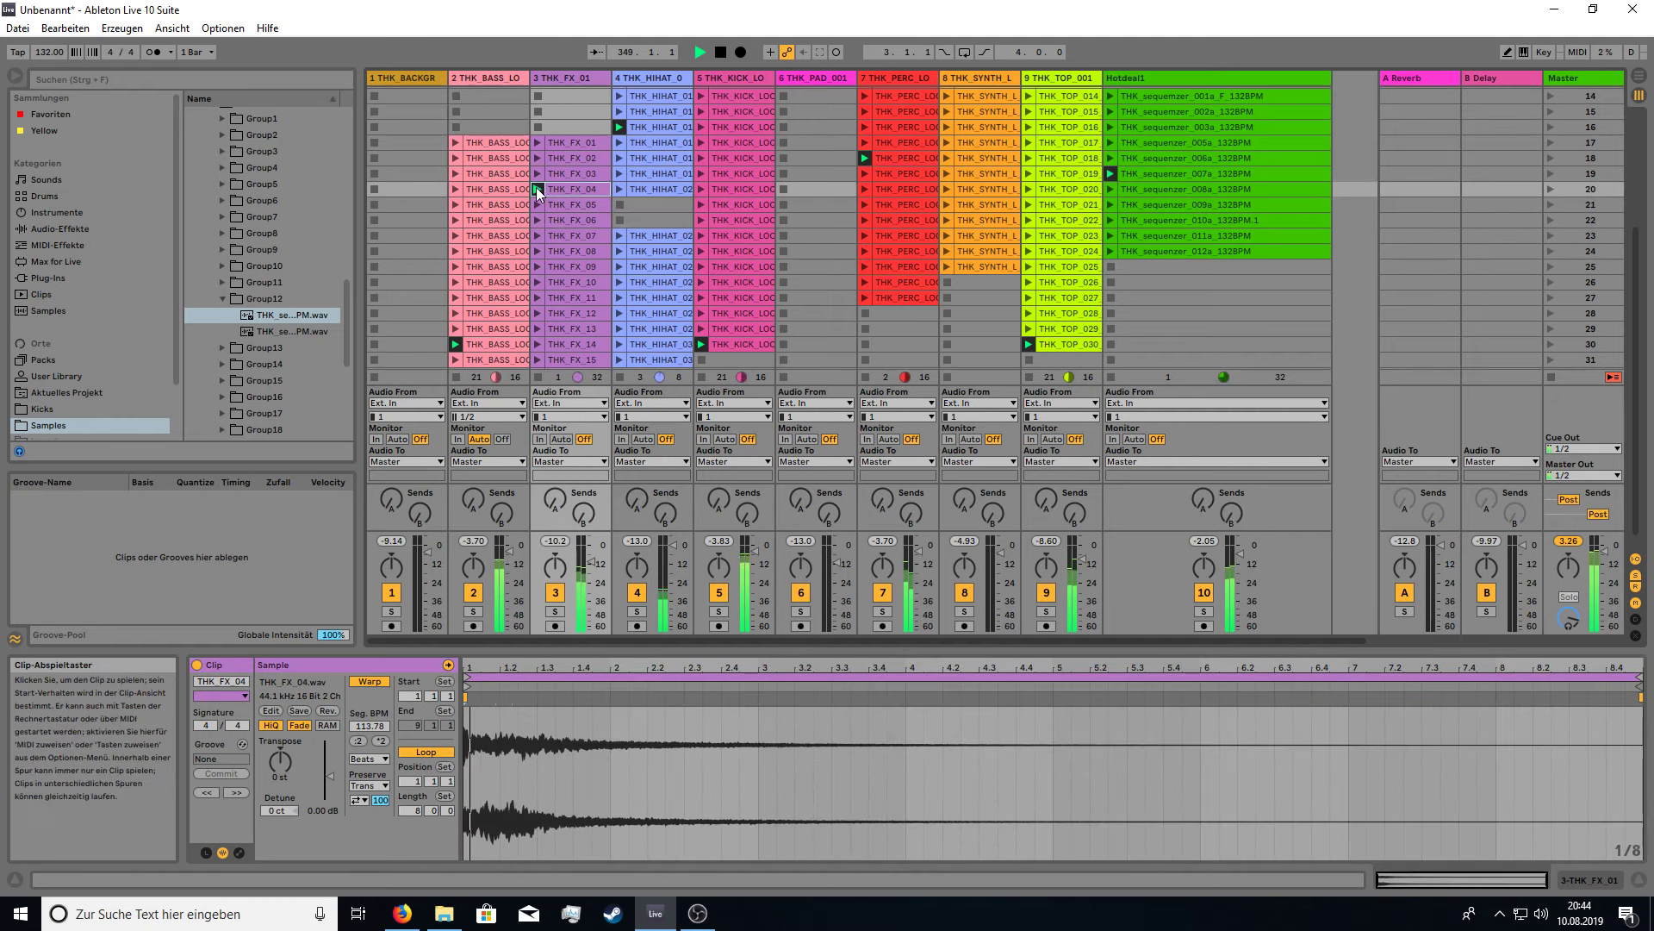
# Play the background loop of scene 3 and the hi-hat clip THK_HIHAT_008.
pyautogui.scroll(5, 536, 188)
pyautogui.click(373, 126)
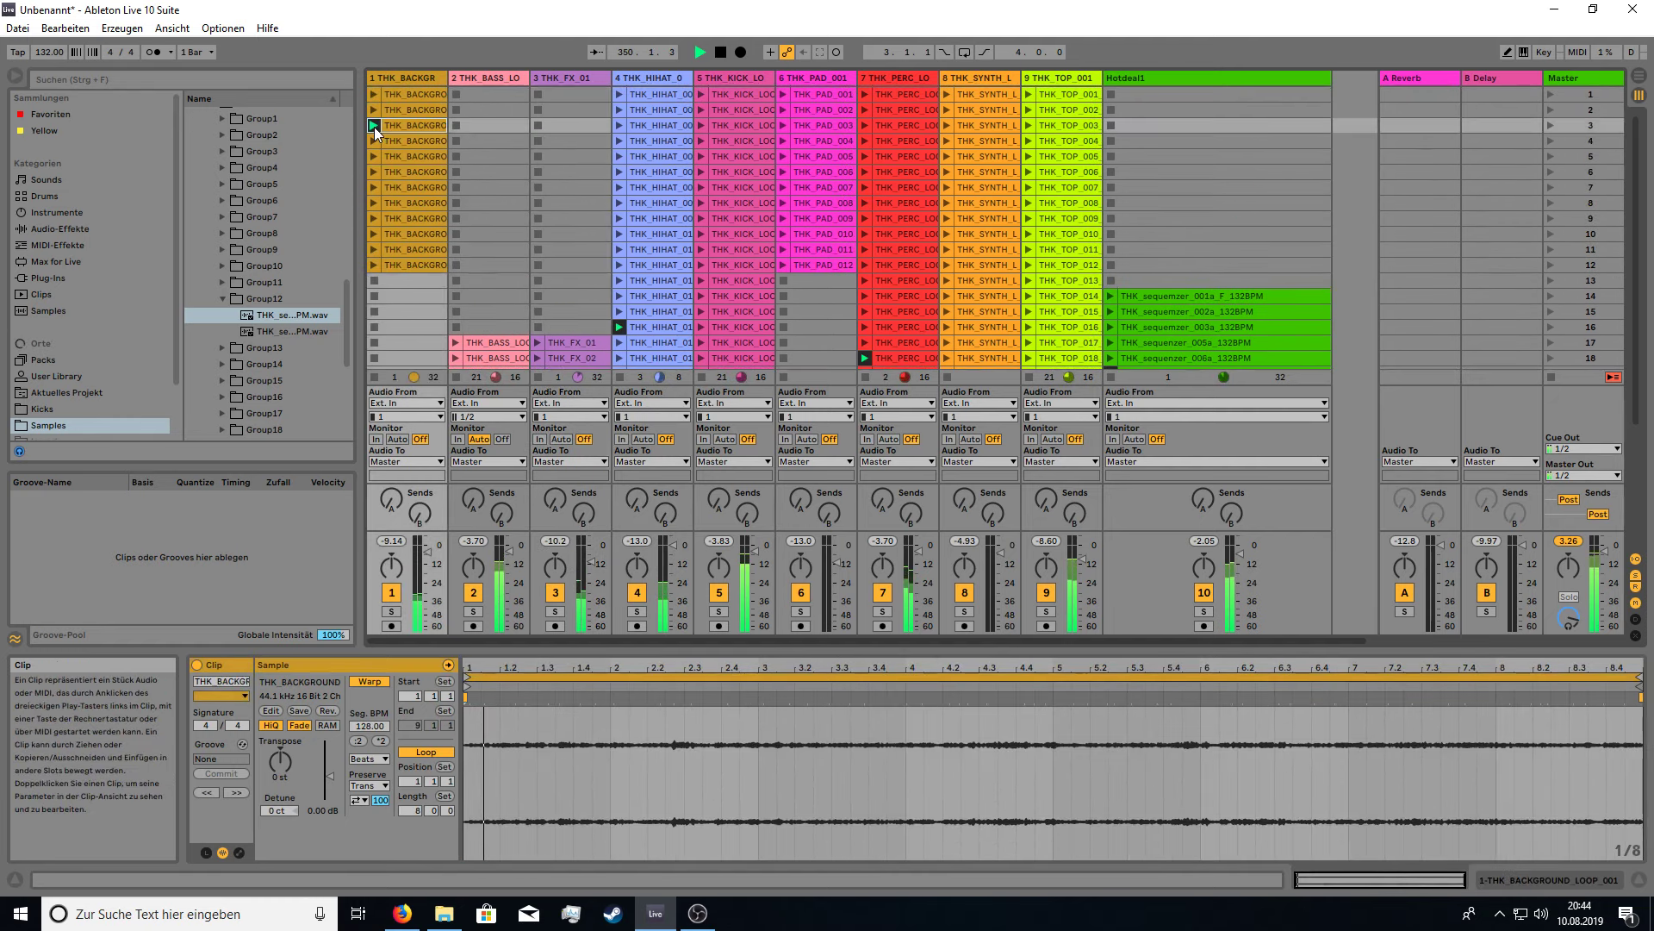
pyautogui.scroll(-2, 577, 165)
pyautogui.click(617, 168)
# Play the top loop of scene 18, the bass loop of scene 26 and the Hotdeal1 clip of scene 20.
pyautogui.scroll(-5, 503, 179)
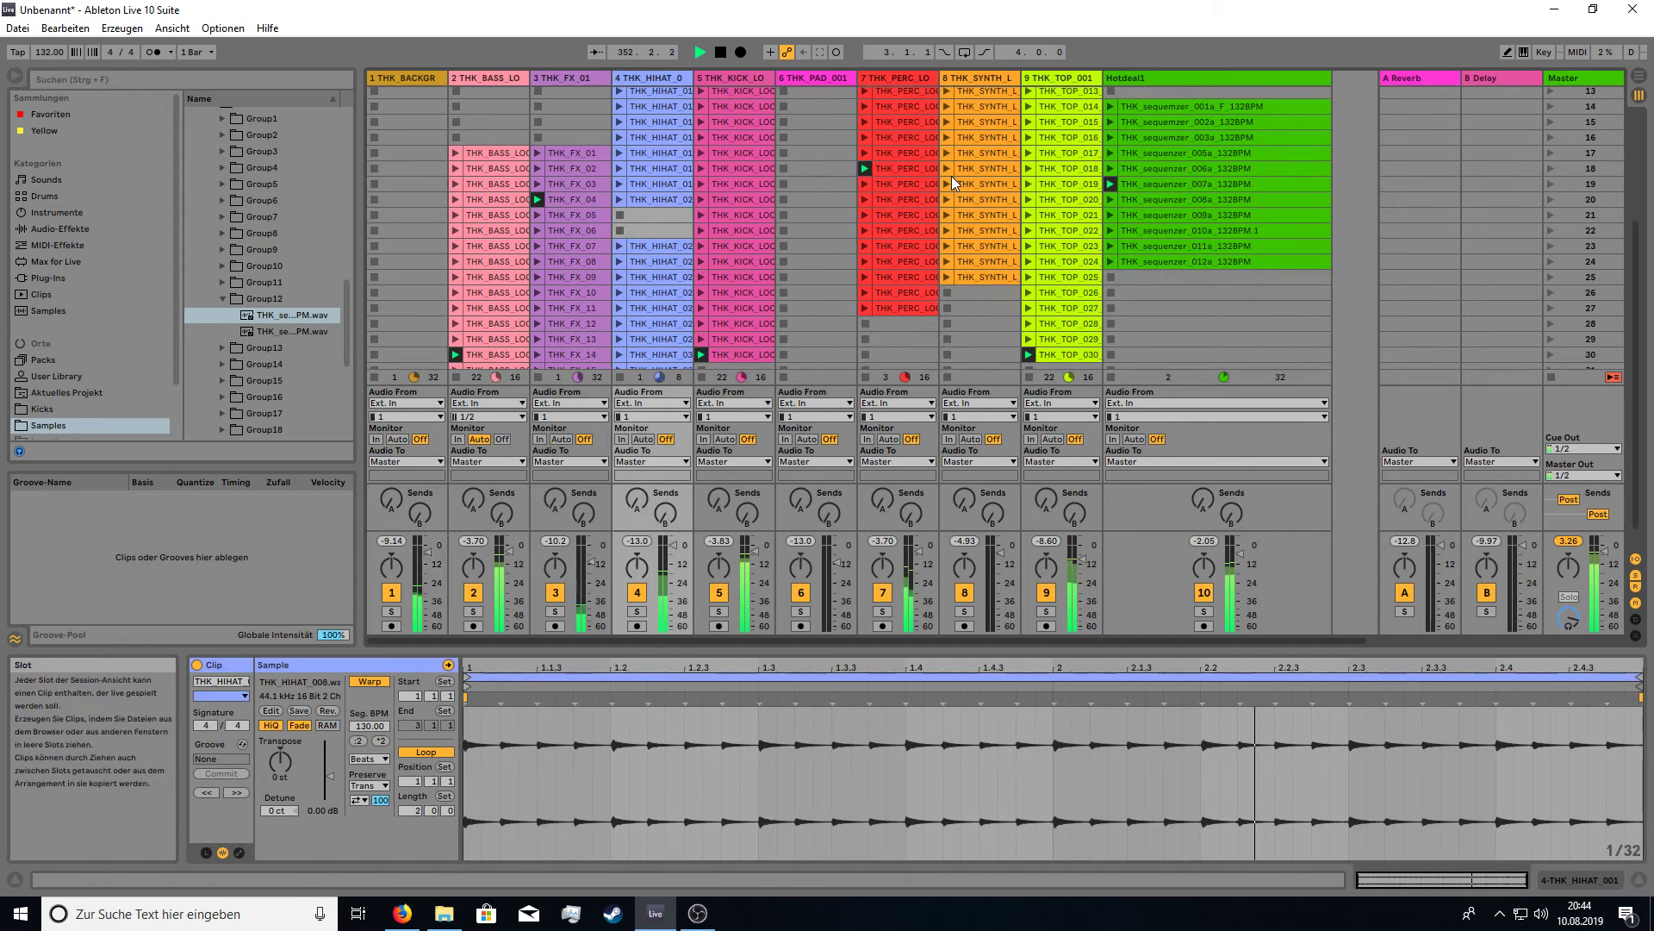
pyautogui.click(1029, 169)
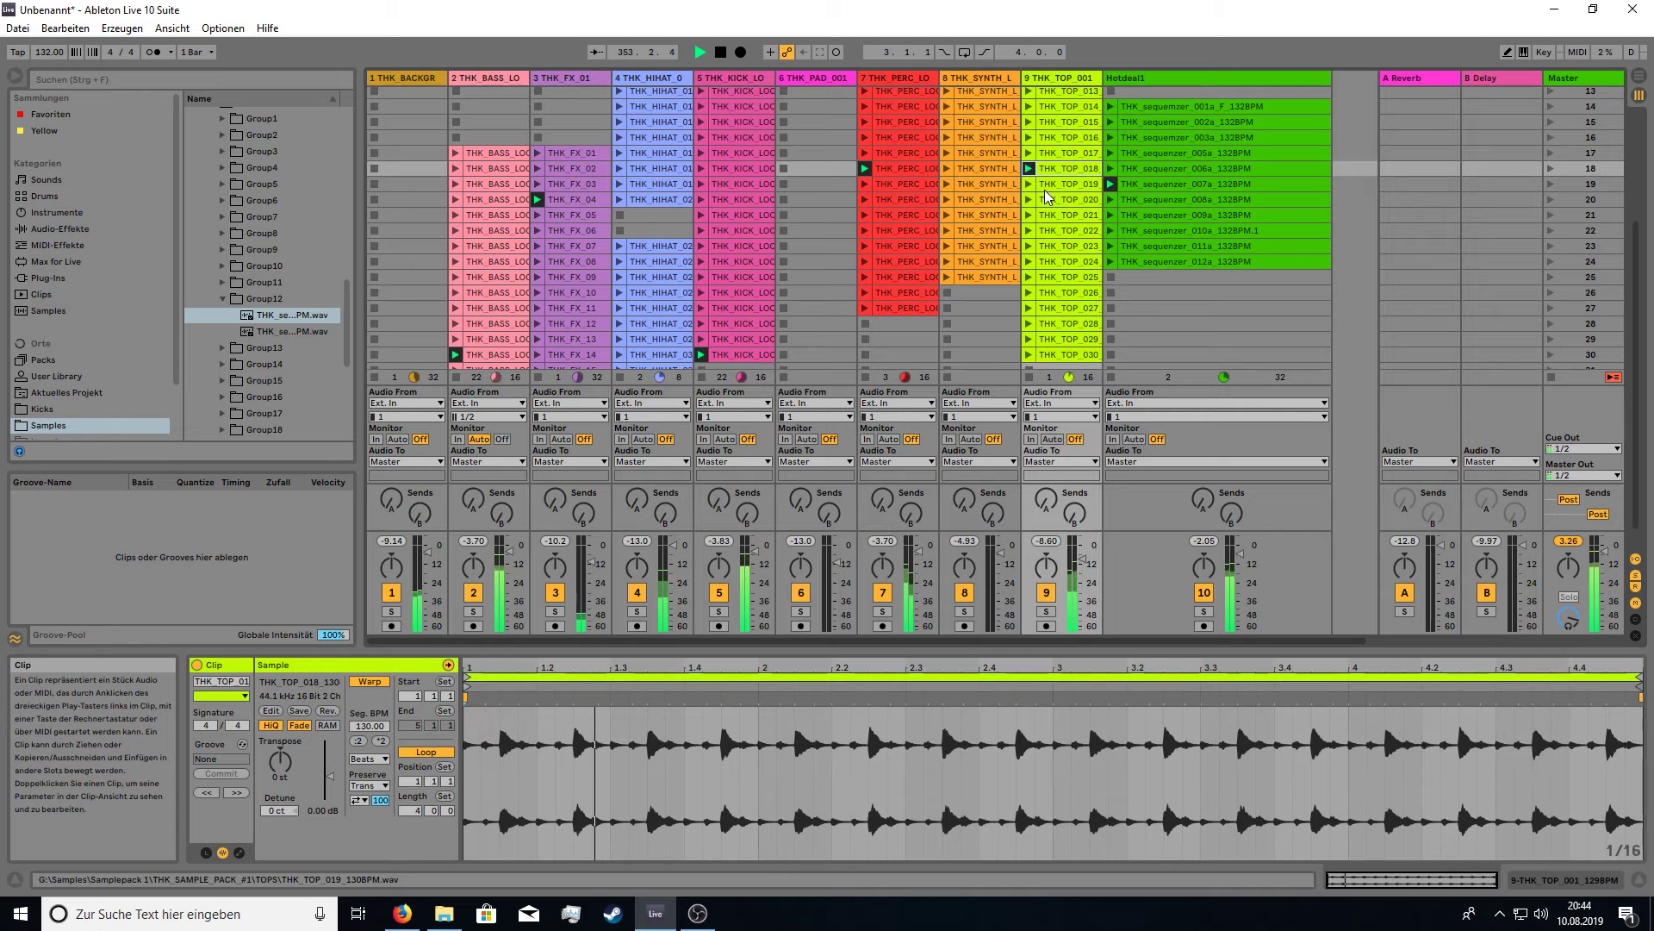
pyautogui.scroll(-2, 835, 183)
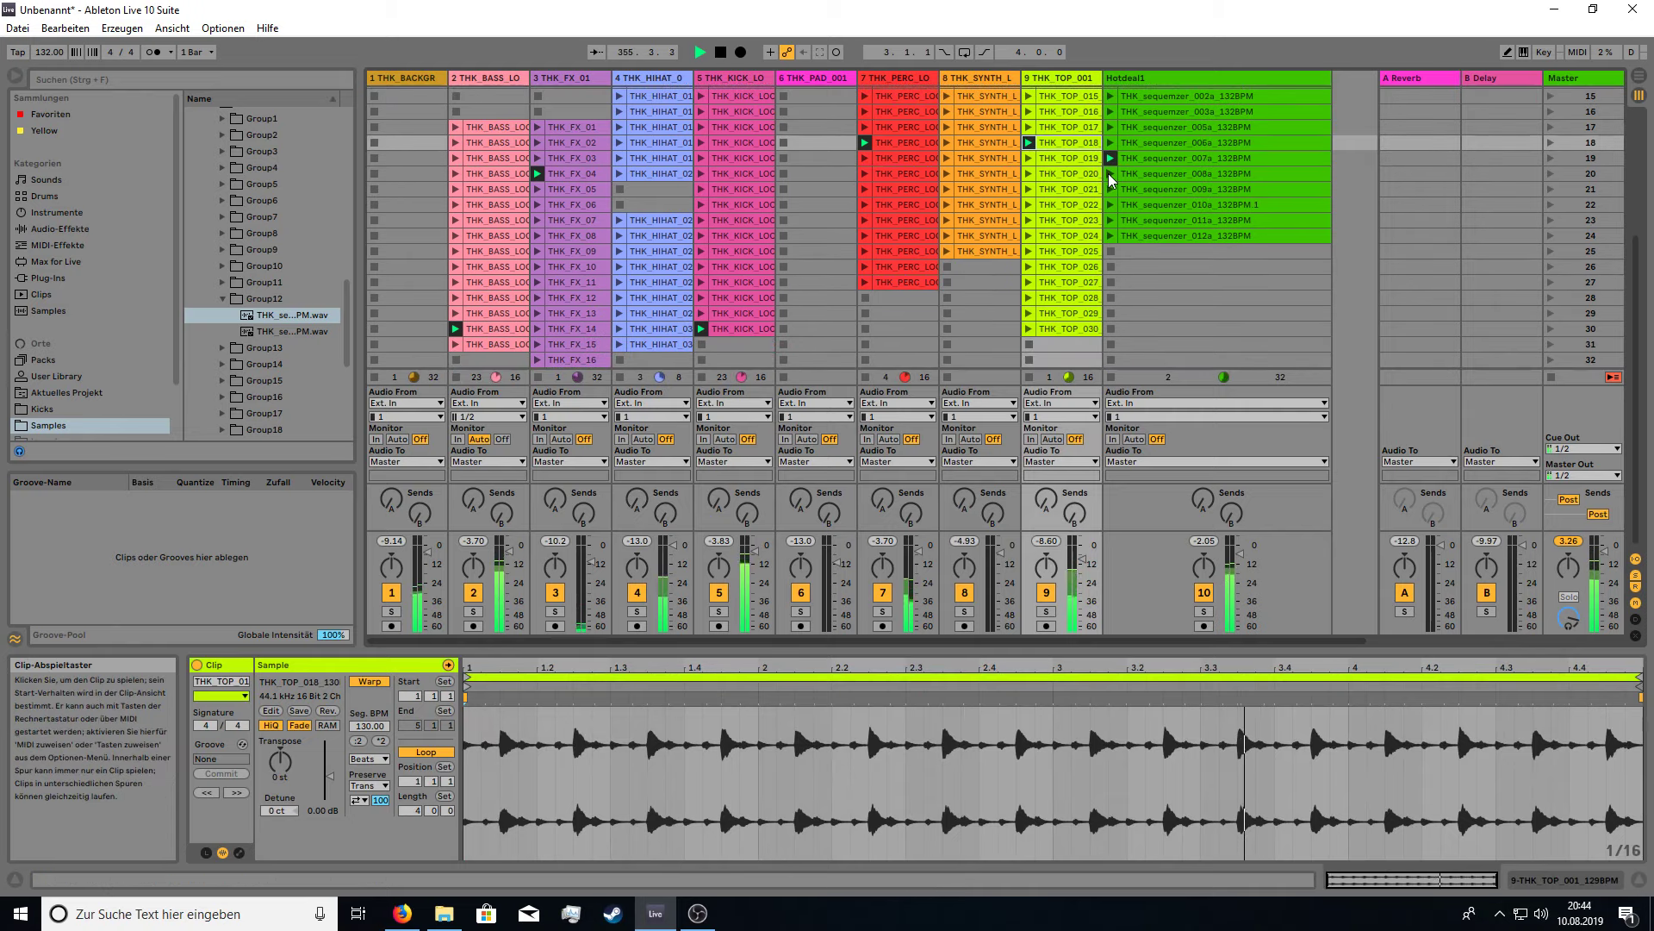
pyautogui.click(457, 267)
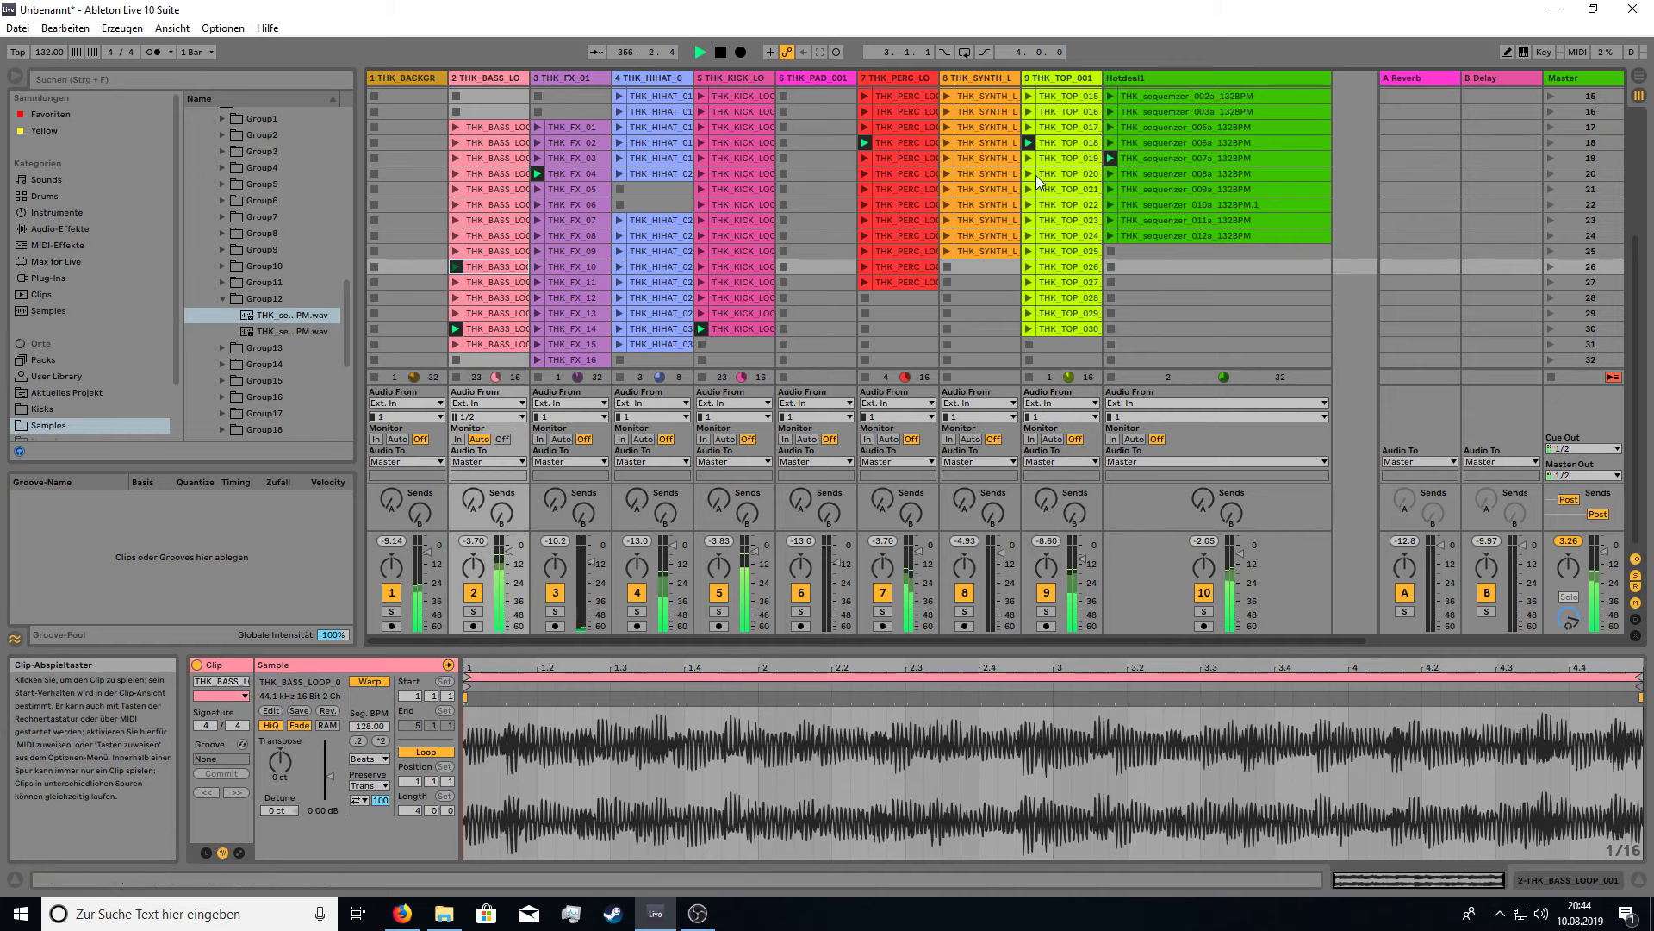
pyautogui.click(1110, 174)
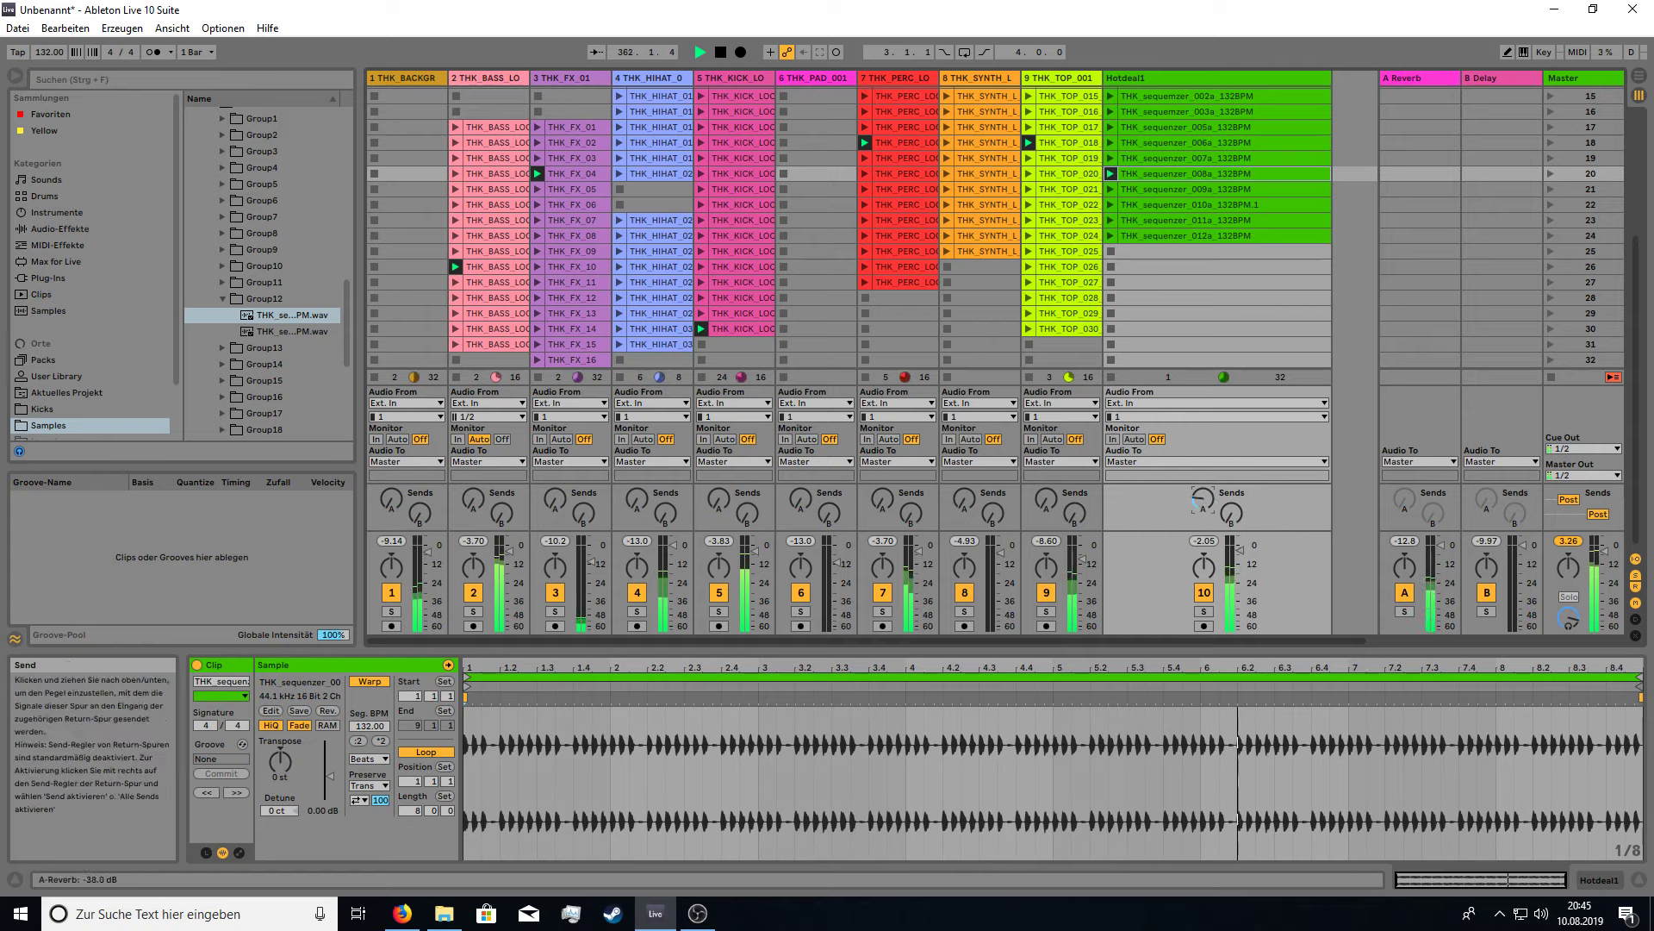
# Briefly raise the Hotdeal1 track's Reverb send and play the track's scene 21 clip.
pyautogui.moveTo(1203, 502)
pyautogui.mouseDown()
pyautogui.moveTo(1231, 474)
pyautogui.moveTo(1203, 520)
pyautogui.mouseUp()
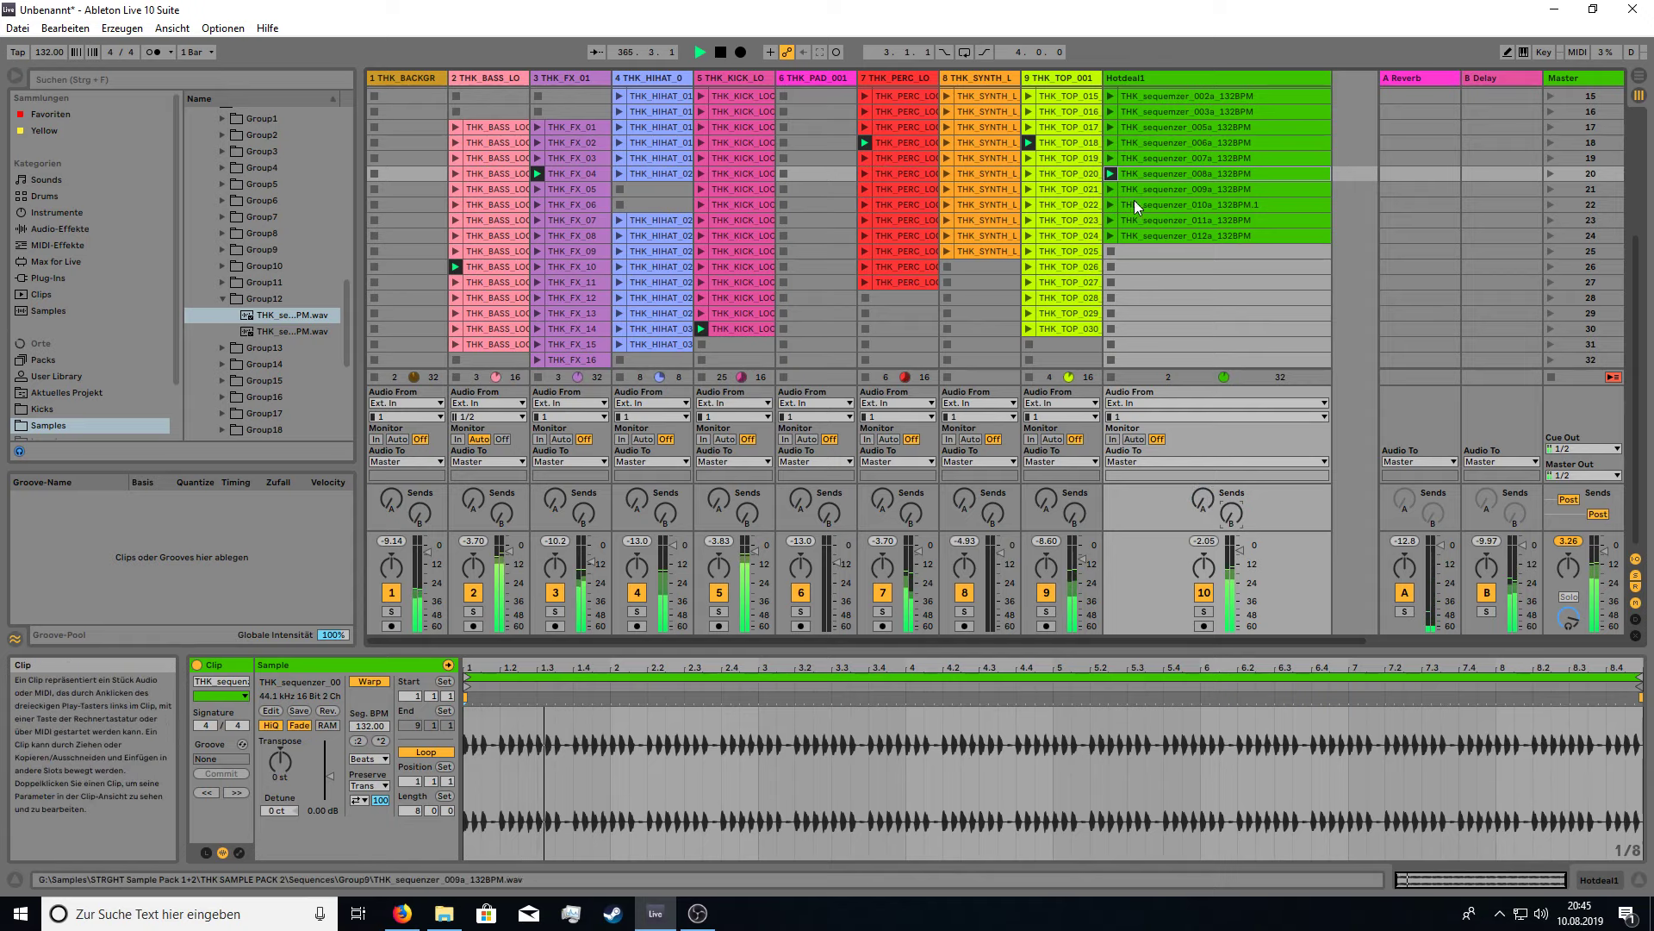
pyautogui.click(1111, 188)
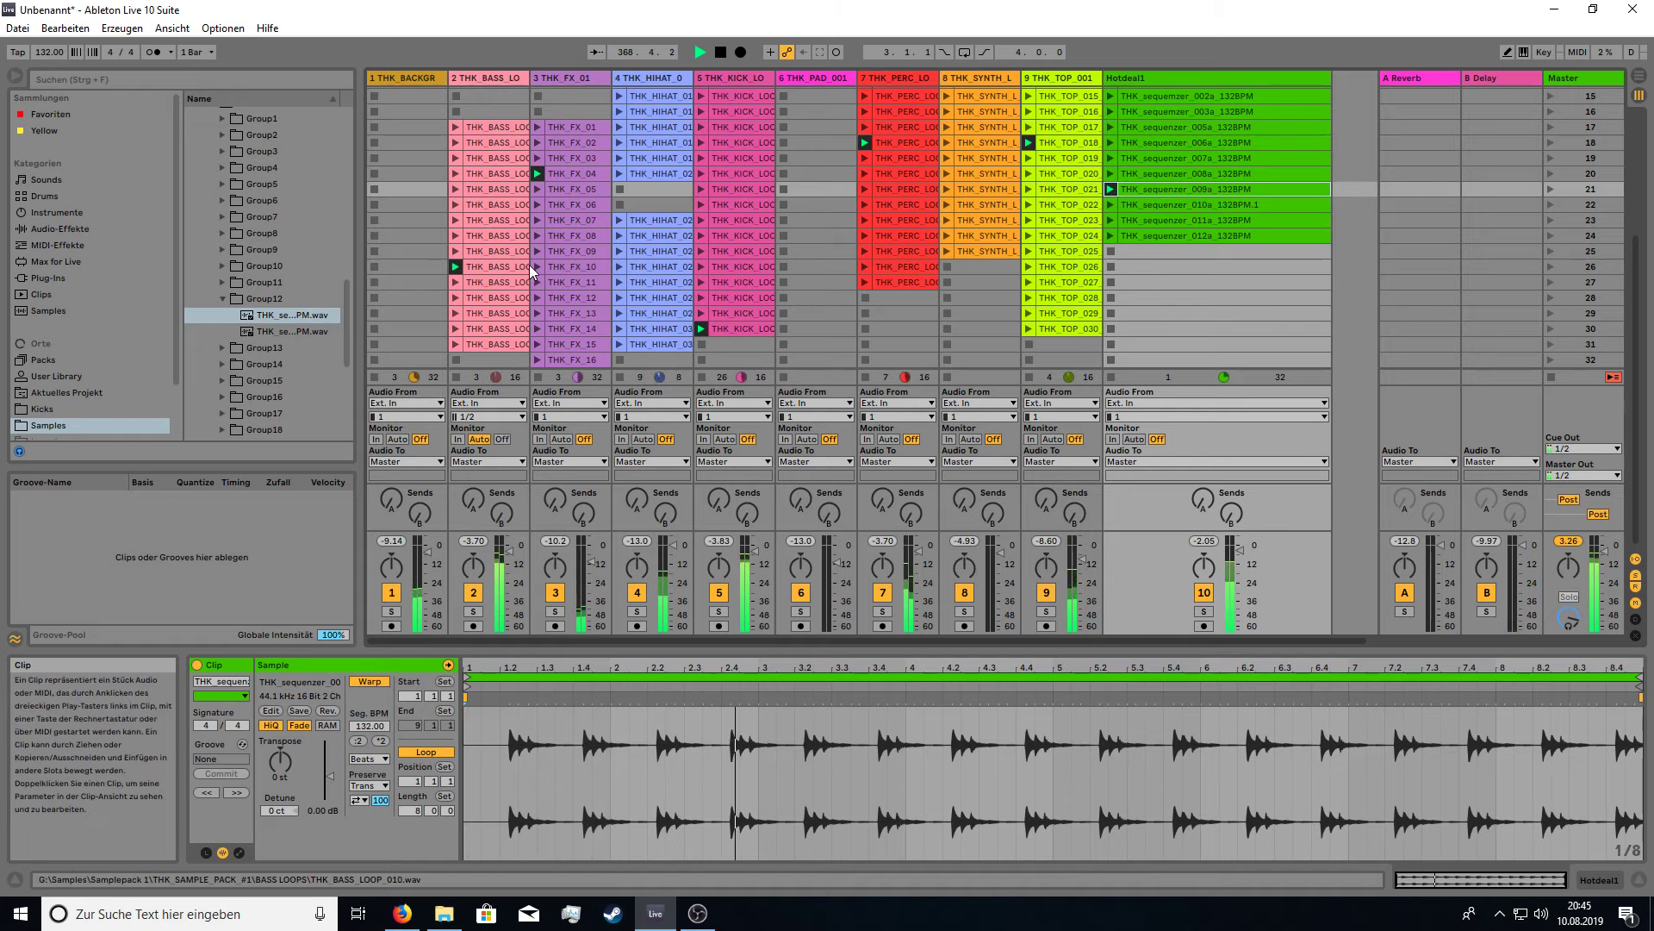
# Add the first Group13 and Group14 sequence loops to scenes 25 and 26 of the Hotdeal1 track.
pyautogui.click(226, 348)
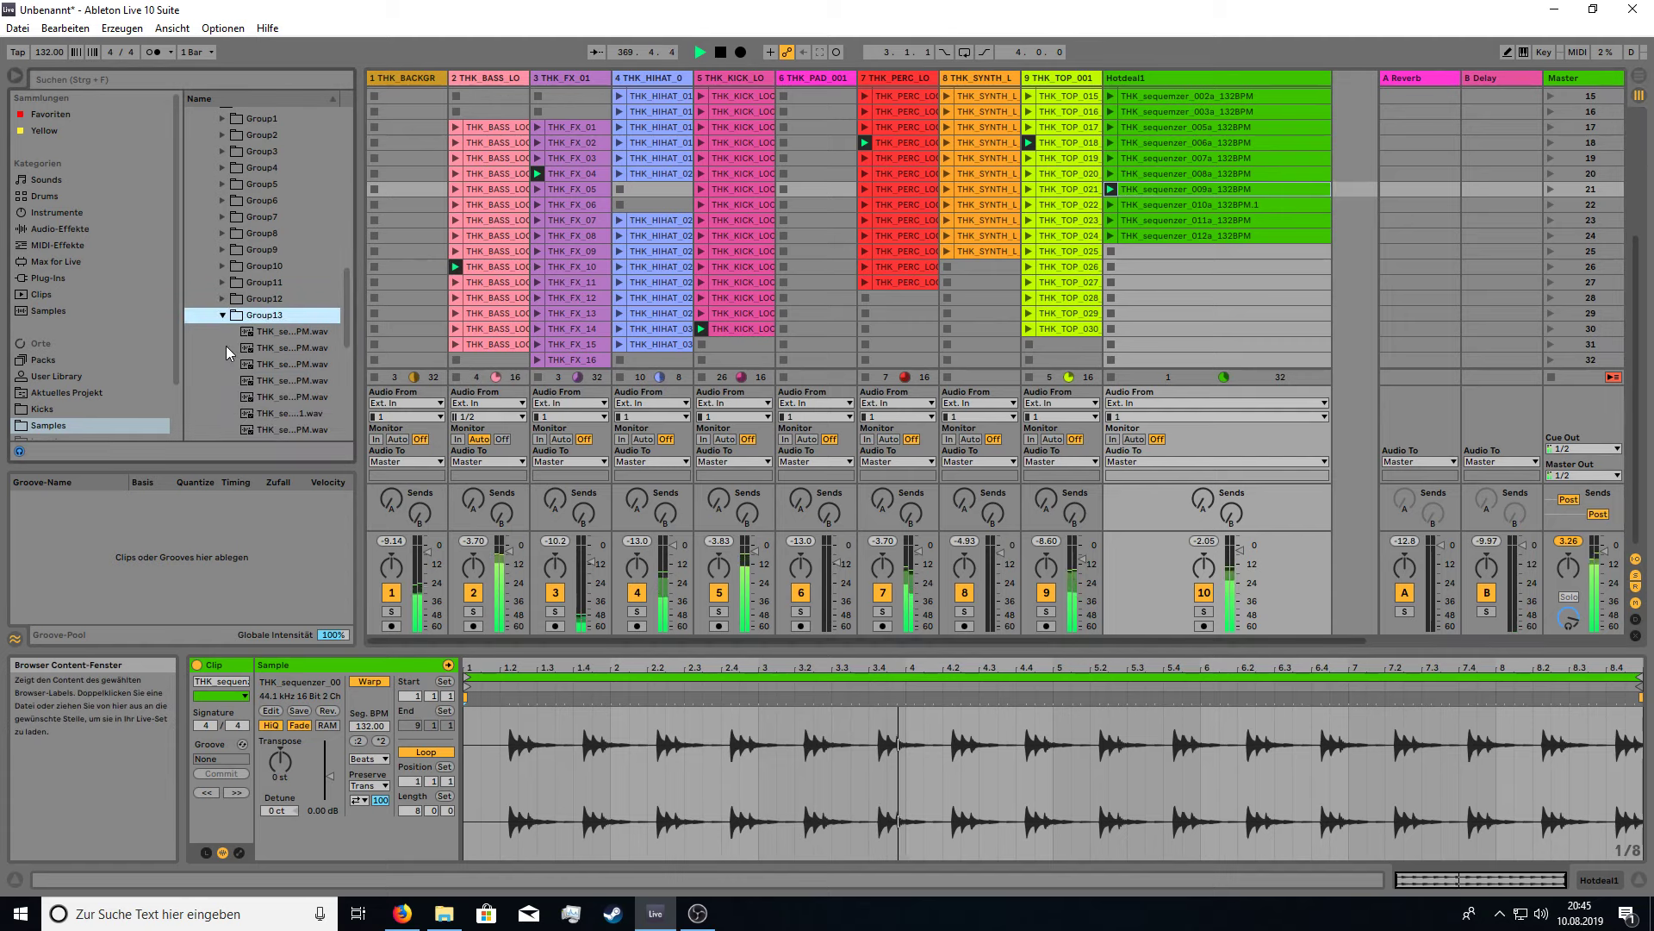
pyautogui.moveTo(278, 332); pyautogui.dragTo(1223, 250)
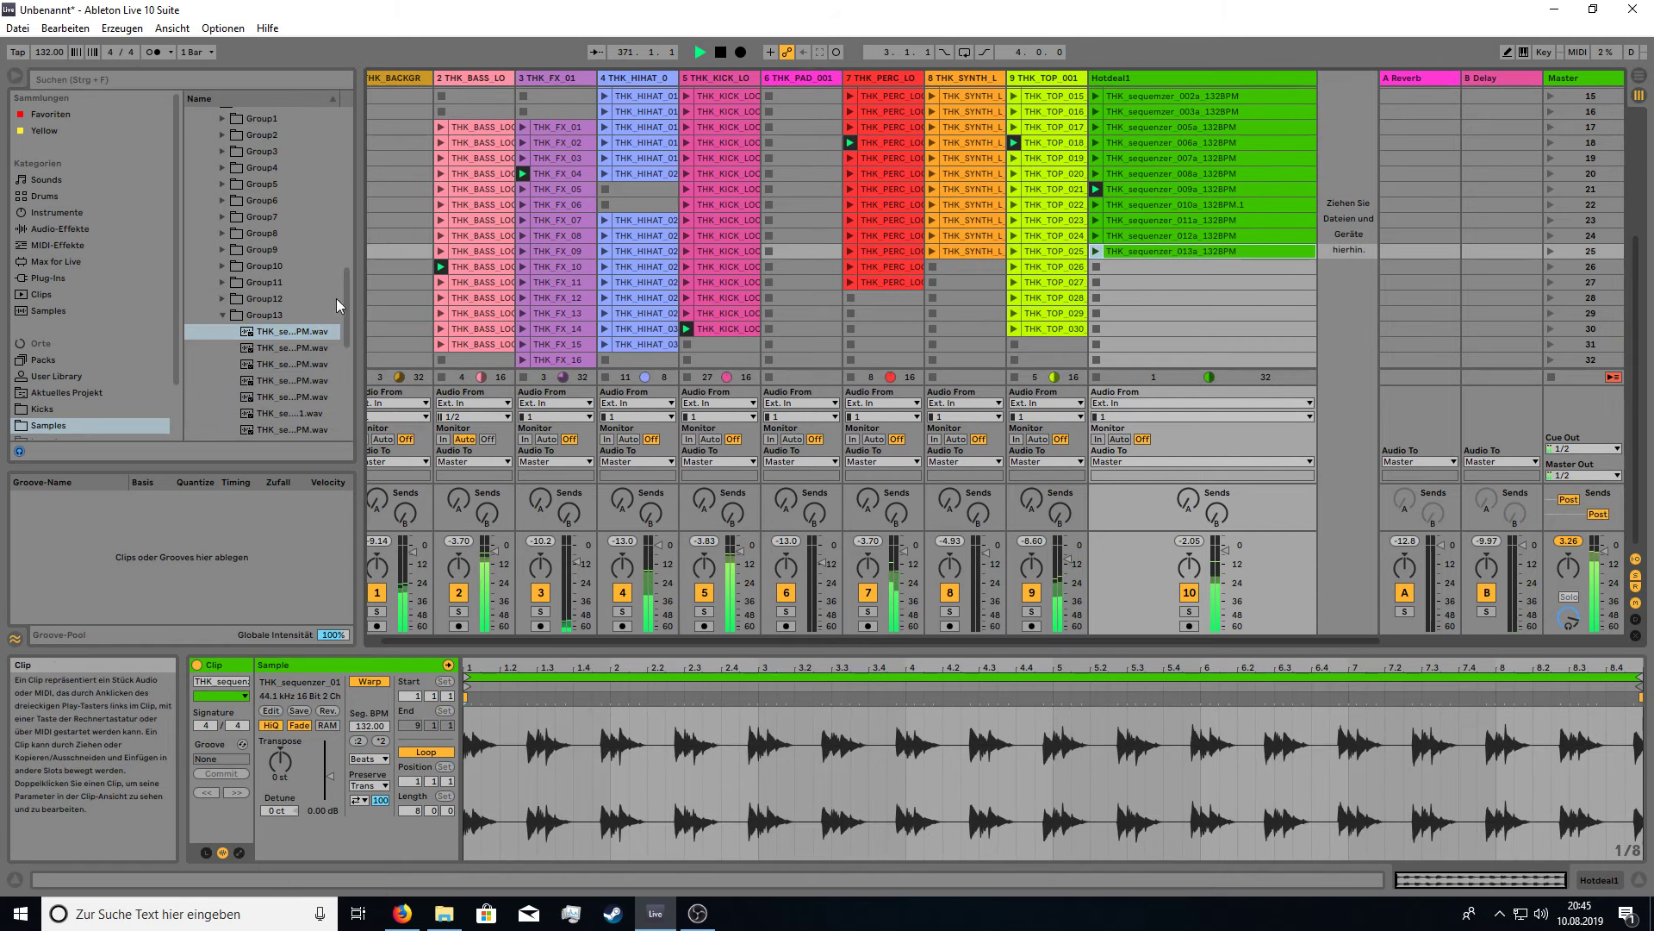
pyautogui.click(224, 315)
pyautogui.click(222, 332)
pyautogui.moveTo(262, 348); pyautogui.dragTo(1119, 268)
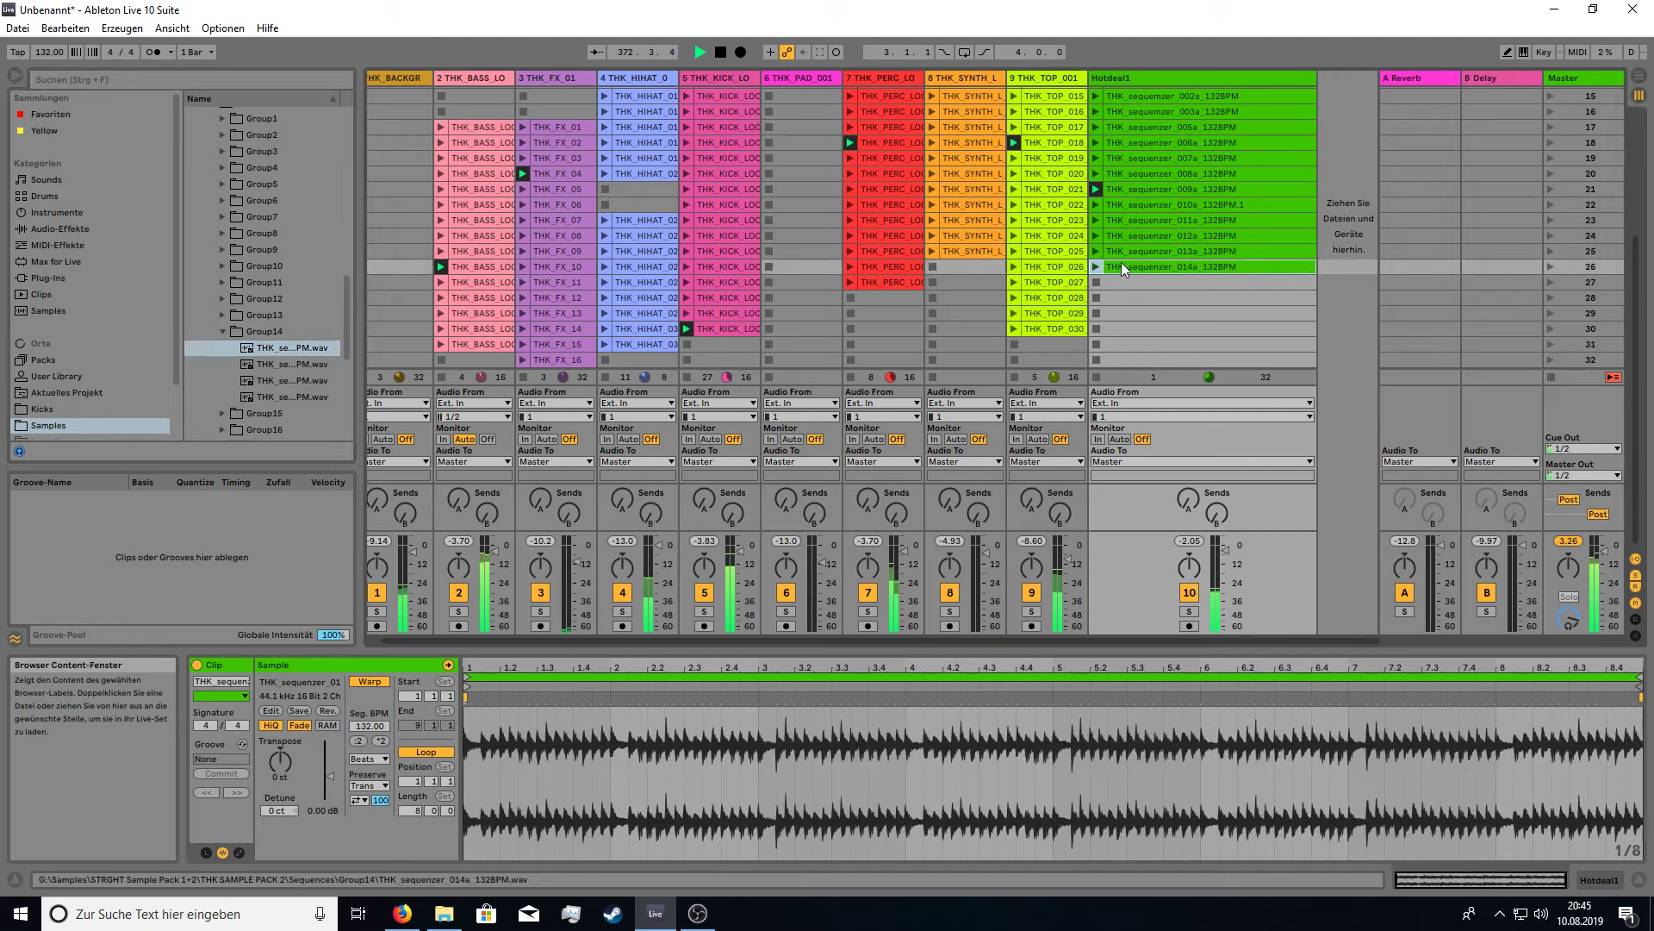
# Add the first Group15 sequence loop to scene 27 of the Hotdeal1 track.
pyautogui.click(224, 332)
pyautogui.click(223, 347)
pyautogui.moveTo(267, 363); pyautogui.dragTo(1160, 285)
# Play the top loop of scene 21, the Hotdeal1 clip of scene 22 and the hi-hat clip of scene 24.
pyautogui.click(1014, 190)
pyautogui.click(1096, 205)
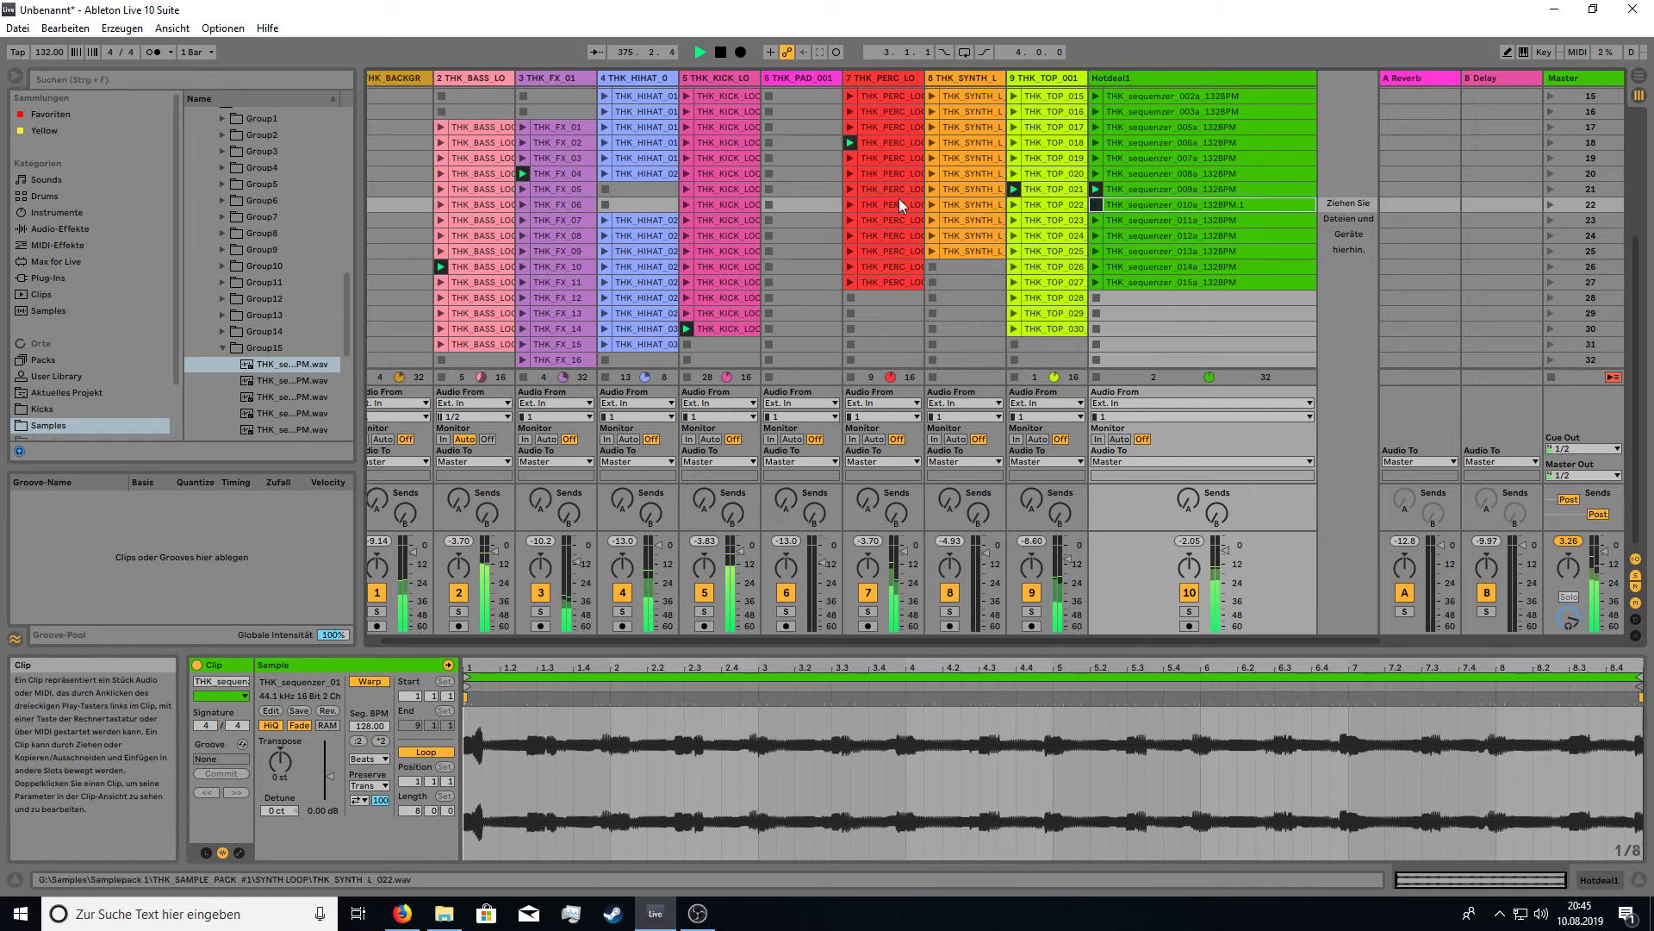
pyautogui.click(605, 235)
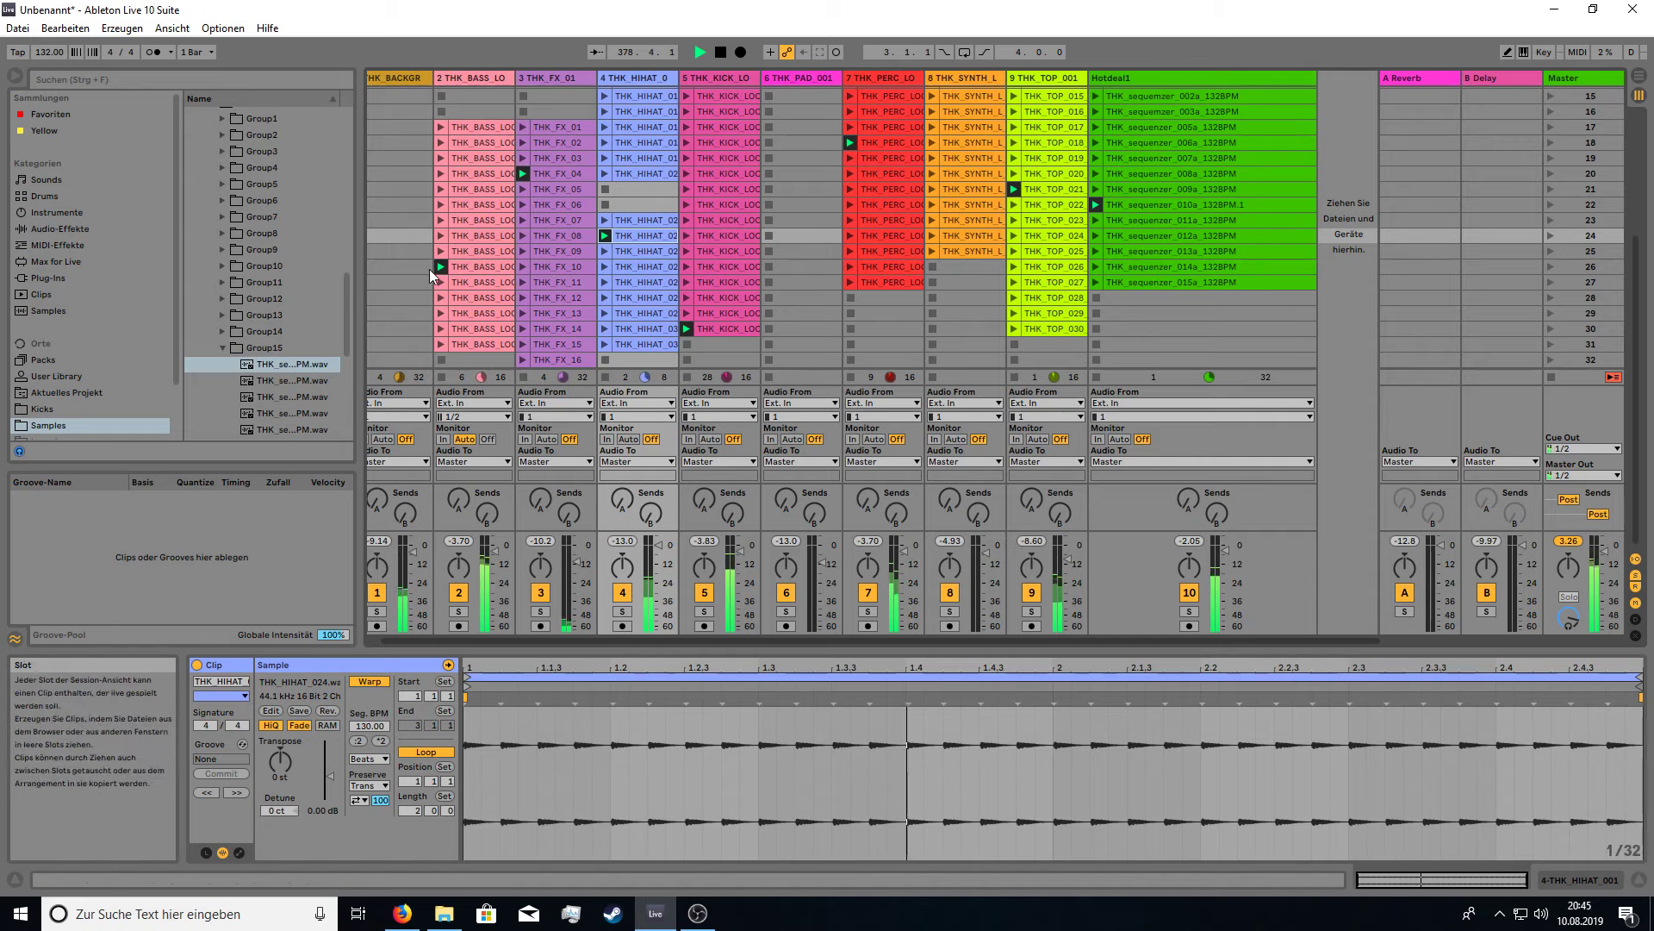
# Play the kick loops of scenes 19 and 20, the bass loop of scene 19 and the Hotdeal1 clip of scene 23.
pyautogui.click(686, 160)
pyautogui.click(440, 158)
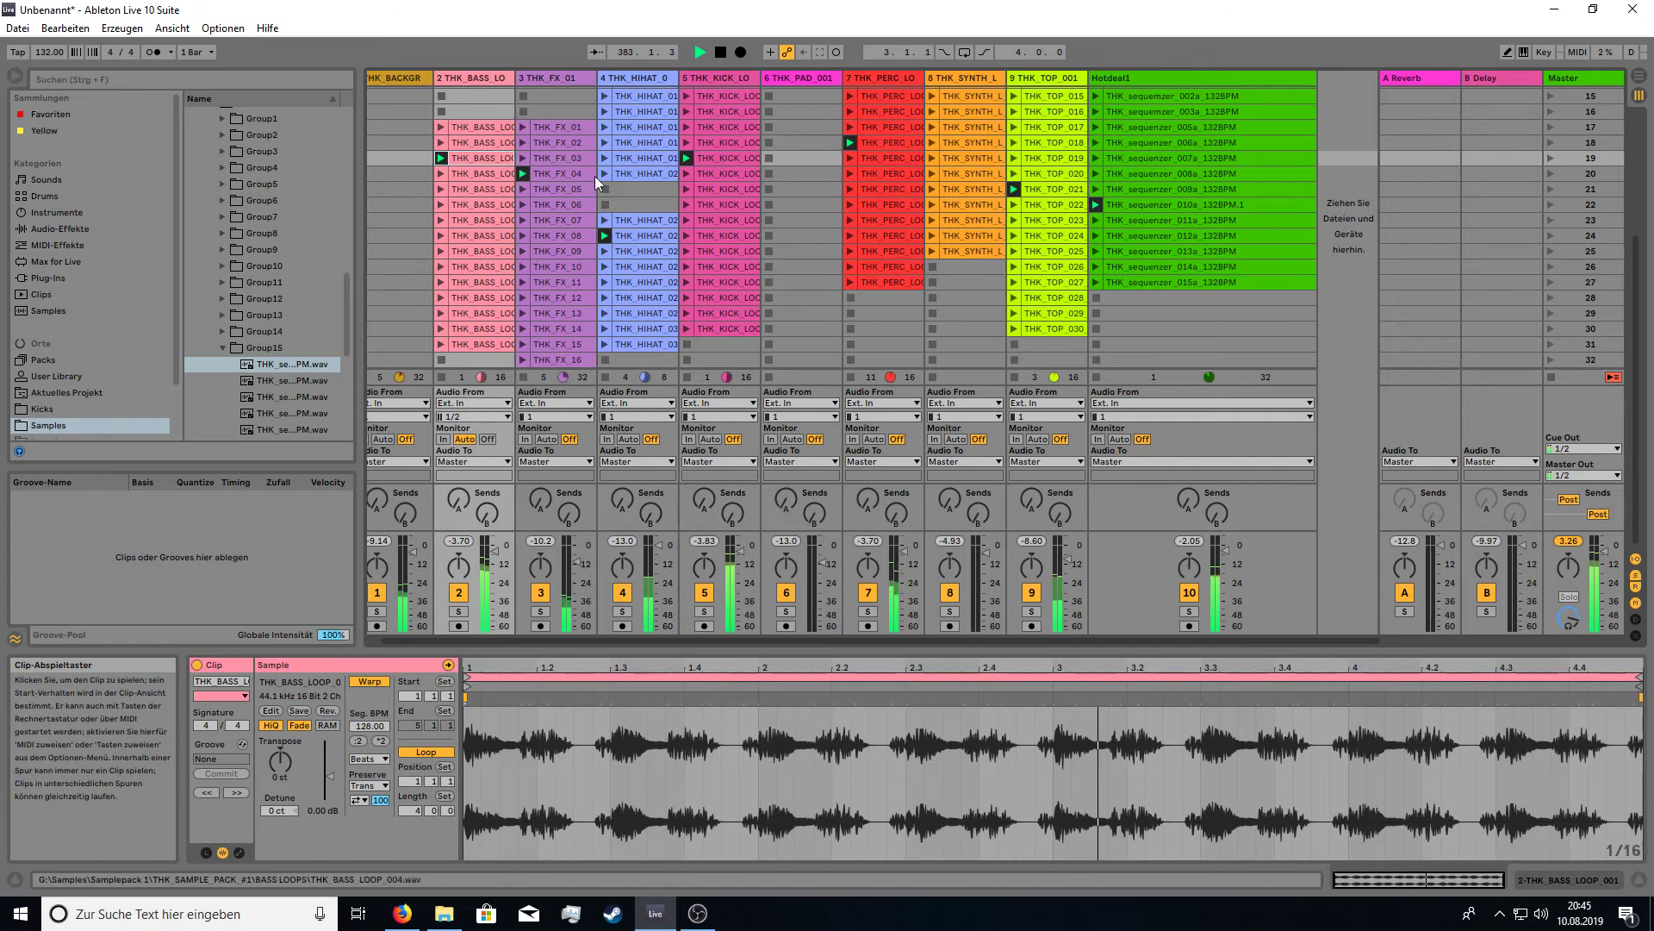
pyautogui.click(686, 174)
pyautogui.click(1092, 220)
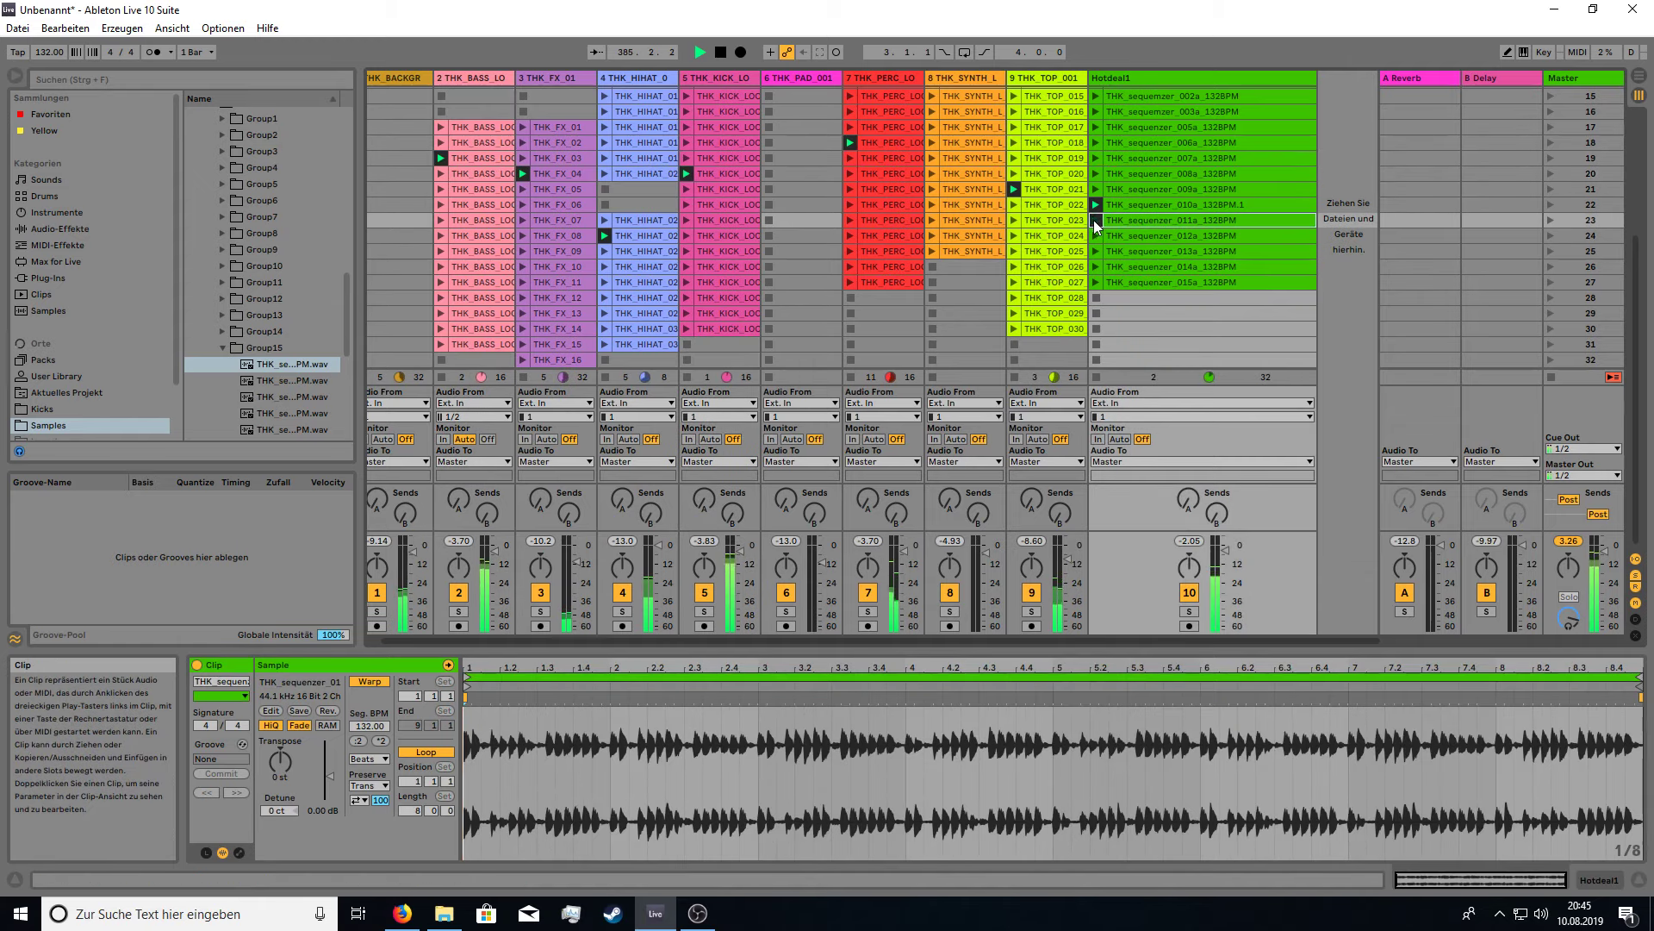
pyautogui.click(1095, 221)
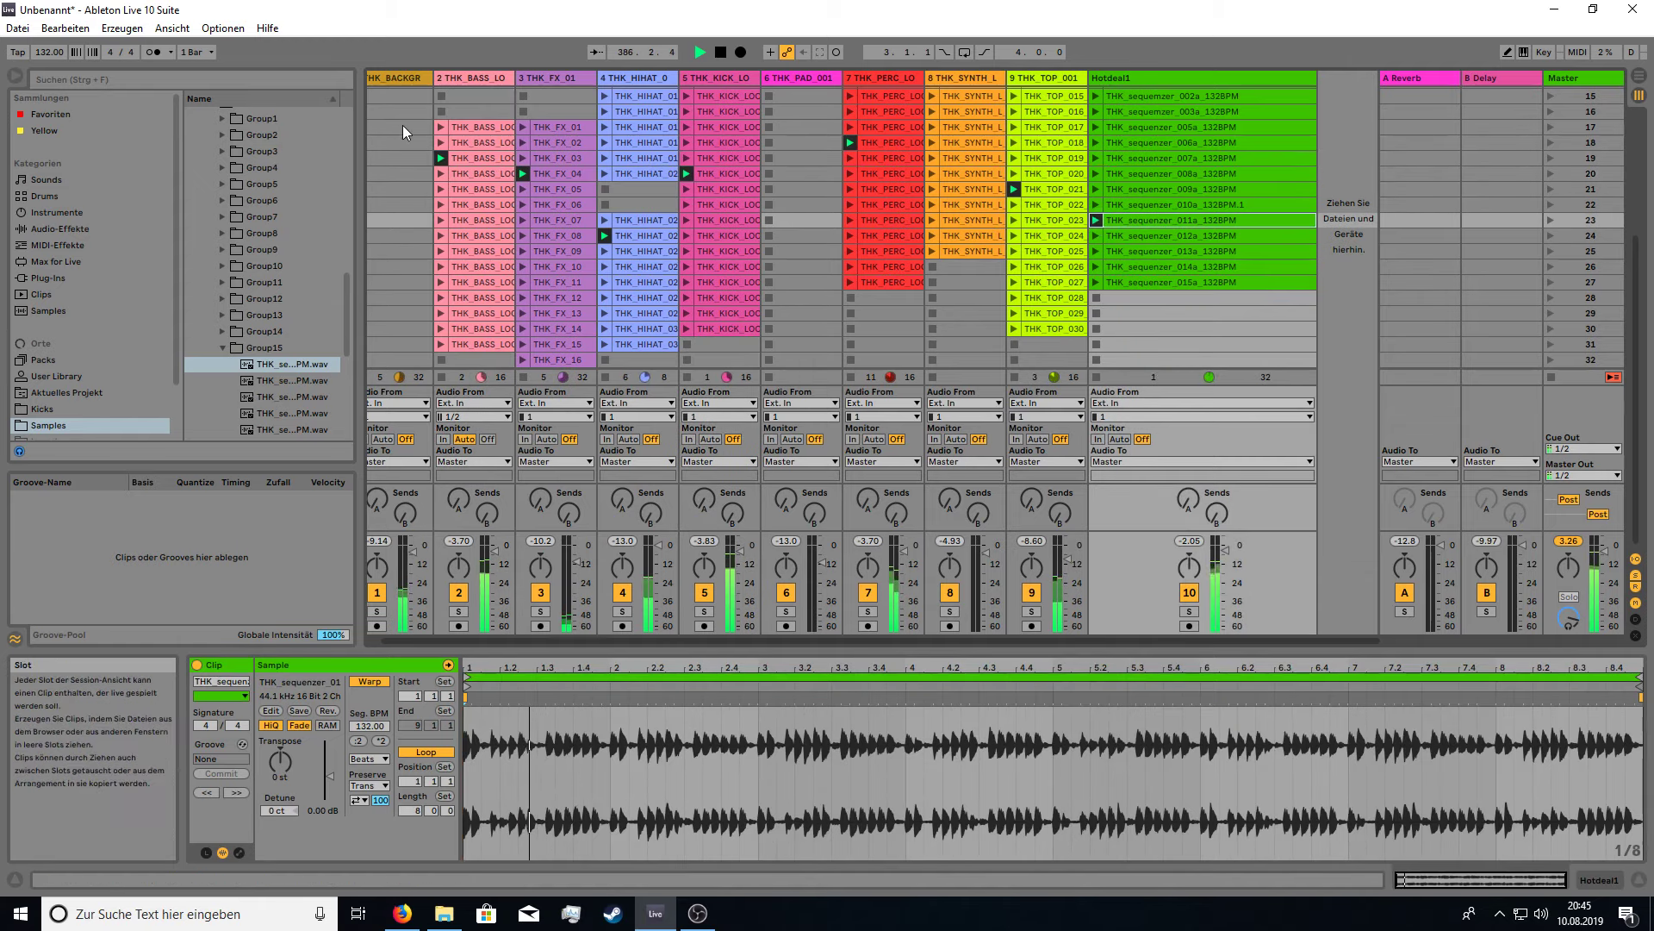
# Play the hi-hat clip of scene 17, the THK_FX_02 clip and the percussion loop of scene 25.
pyautogui.click(605, 127)
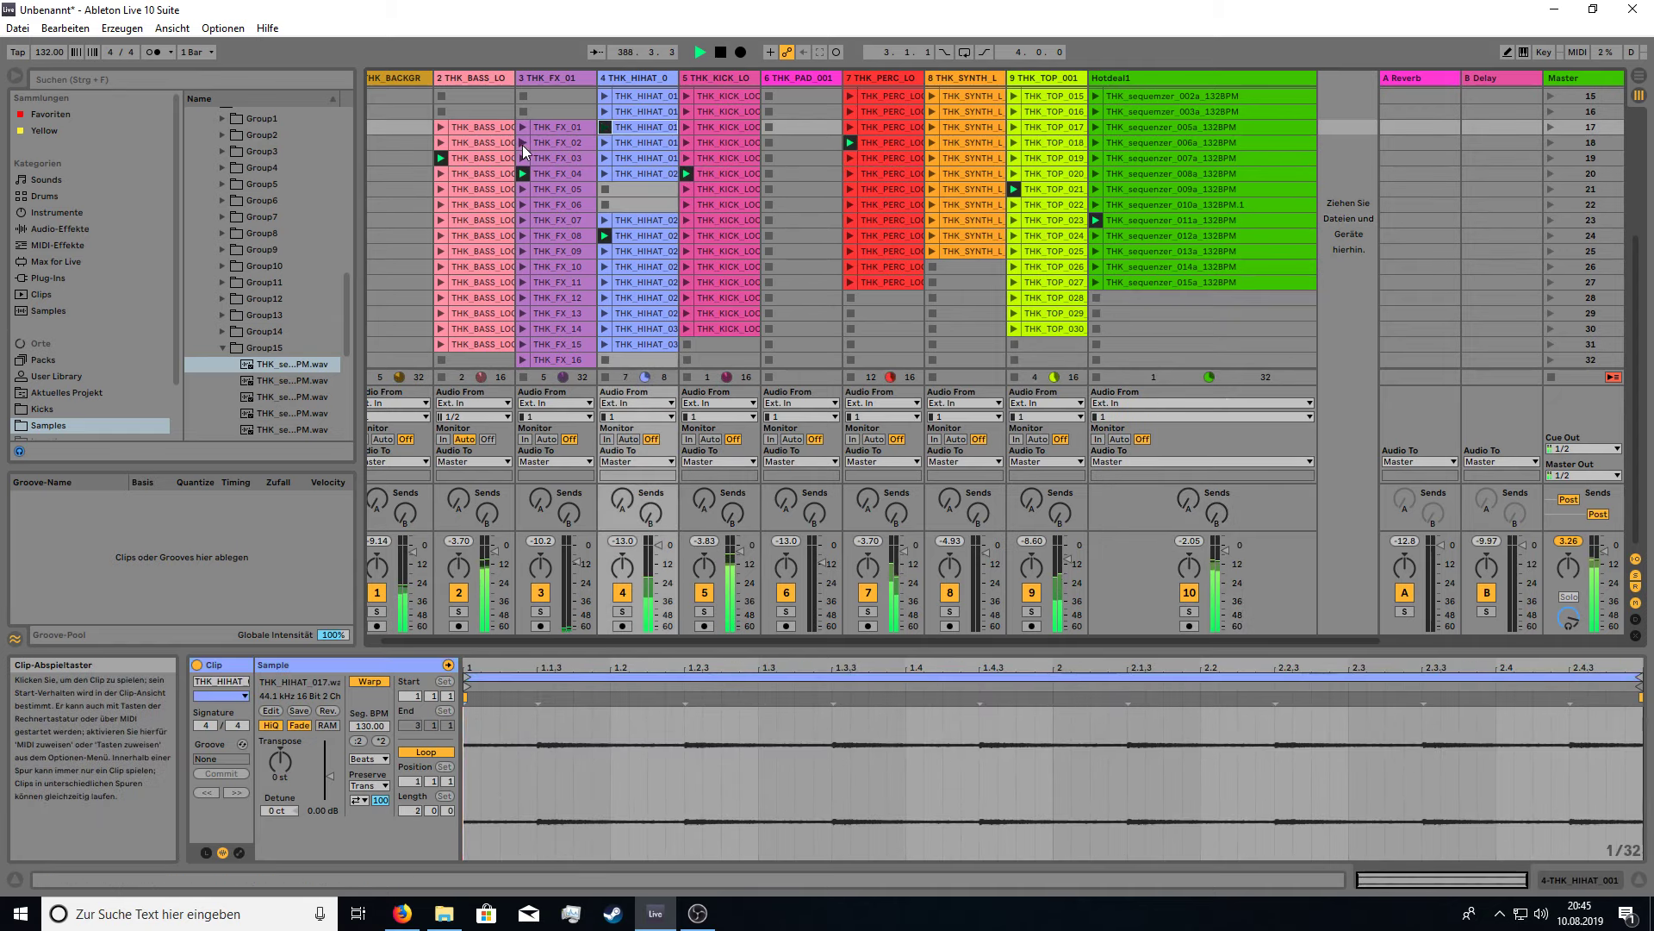
pyautogui.click(522, 143)
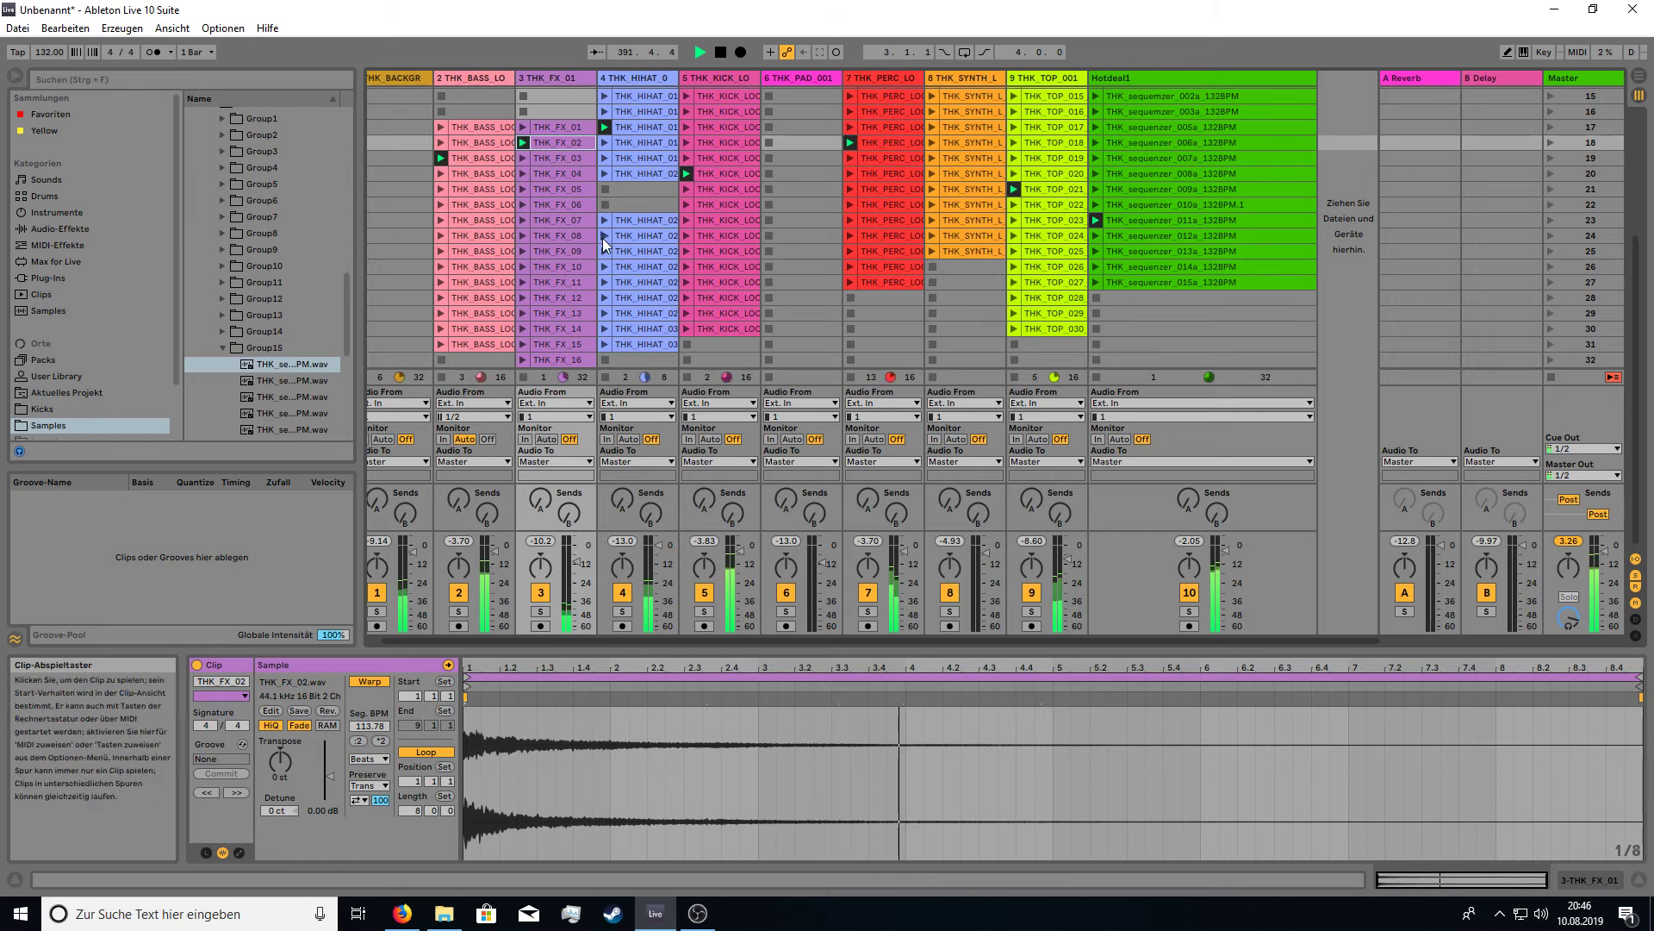
pyautogui.click(840, 190)
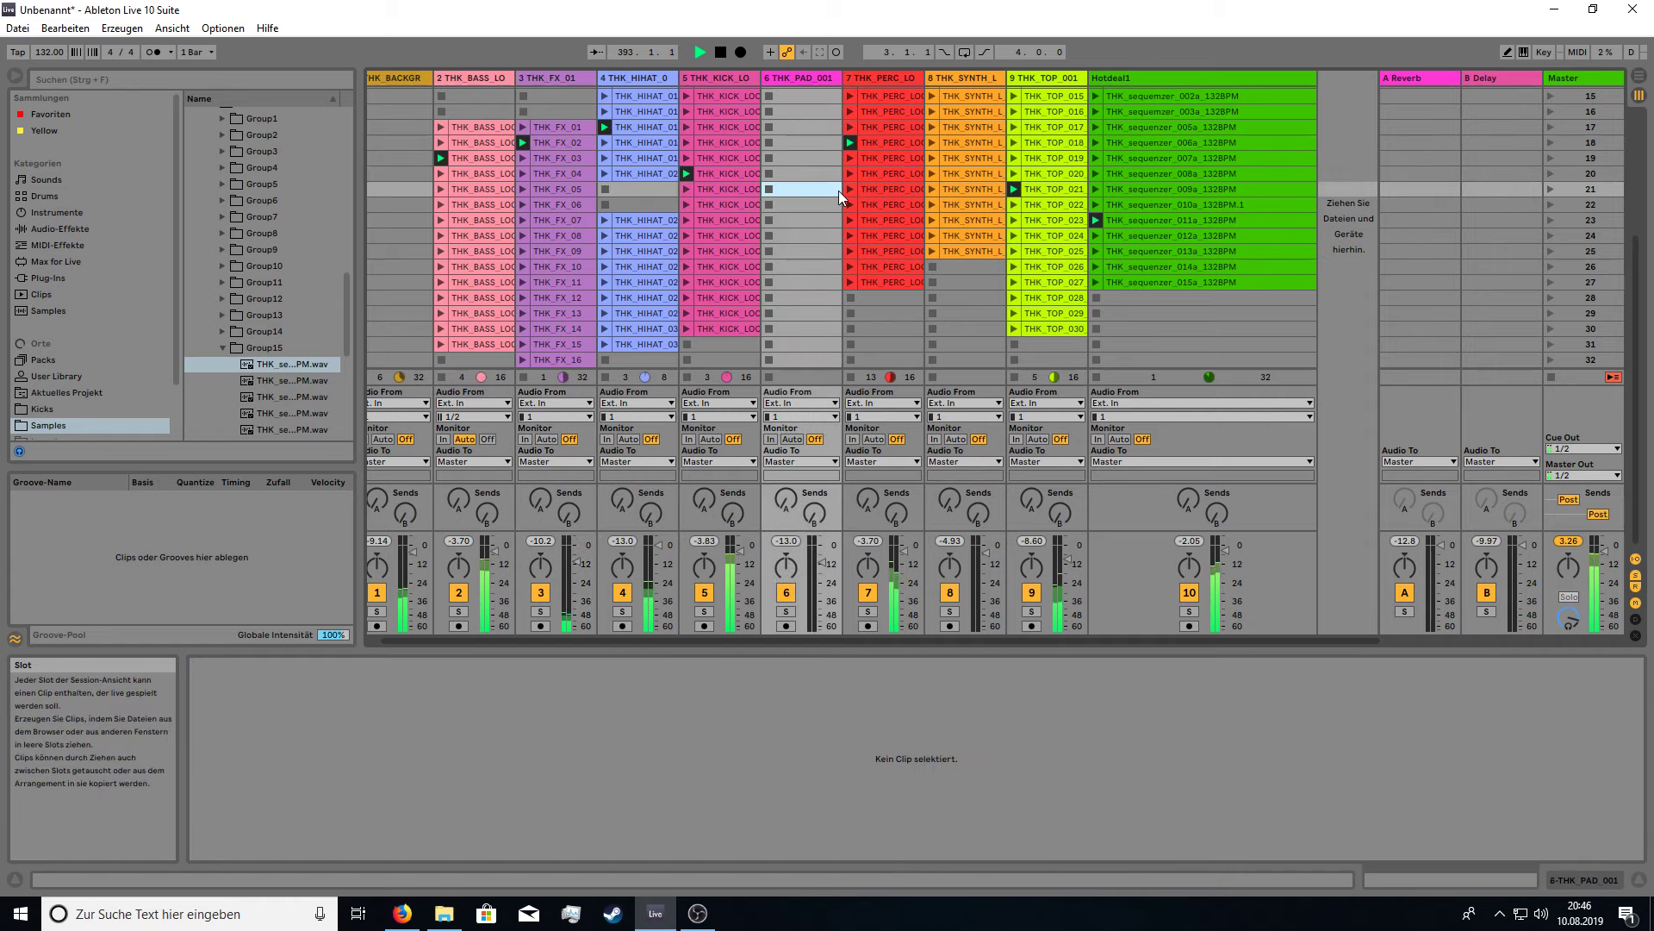
pyautogui.click(849, 251)
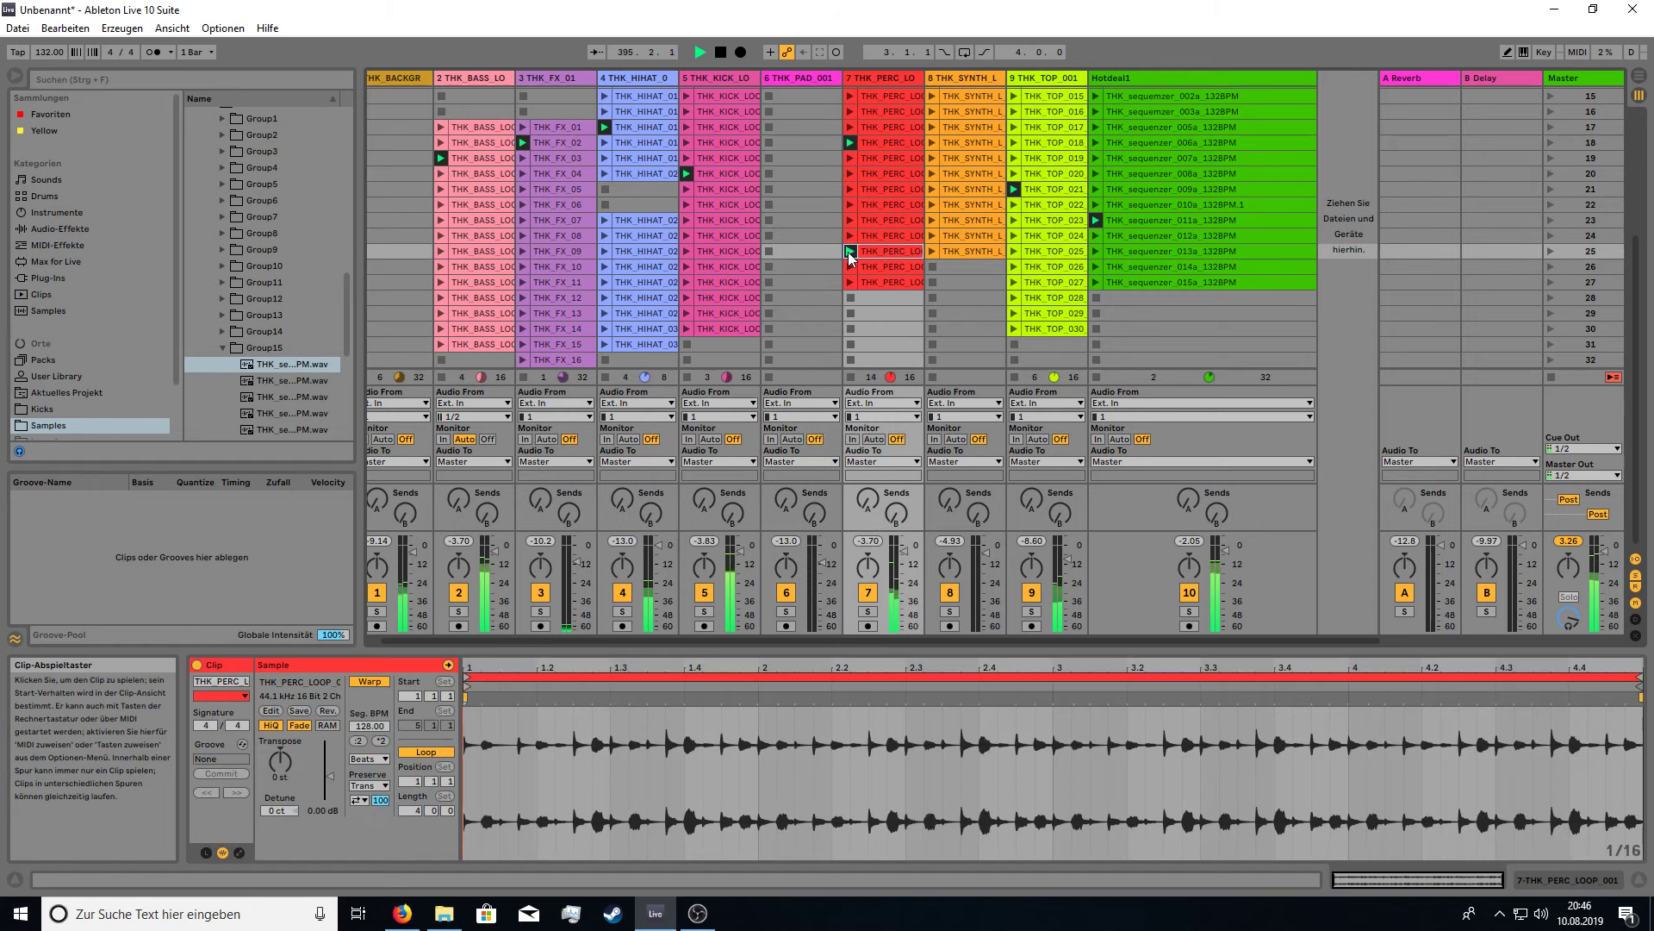
# Play the Hotdeal1 clip of scene 24 and loop only its one-bar section from bar 7 to bar 8.
pyautogui.click(1097, 237)
pyautogui.click(1100, 255)
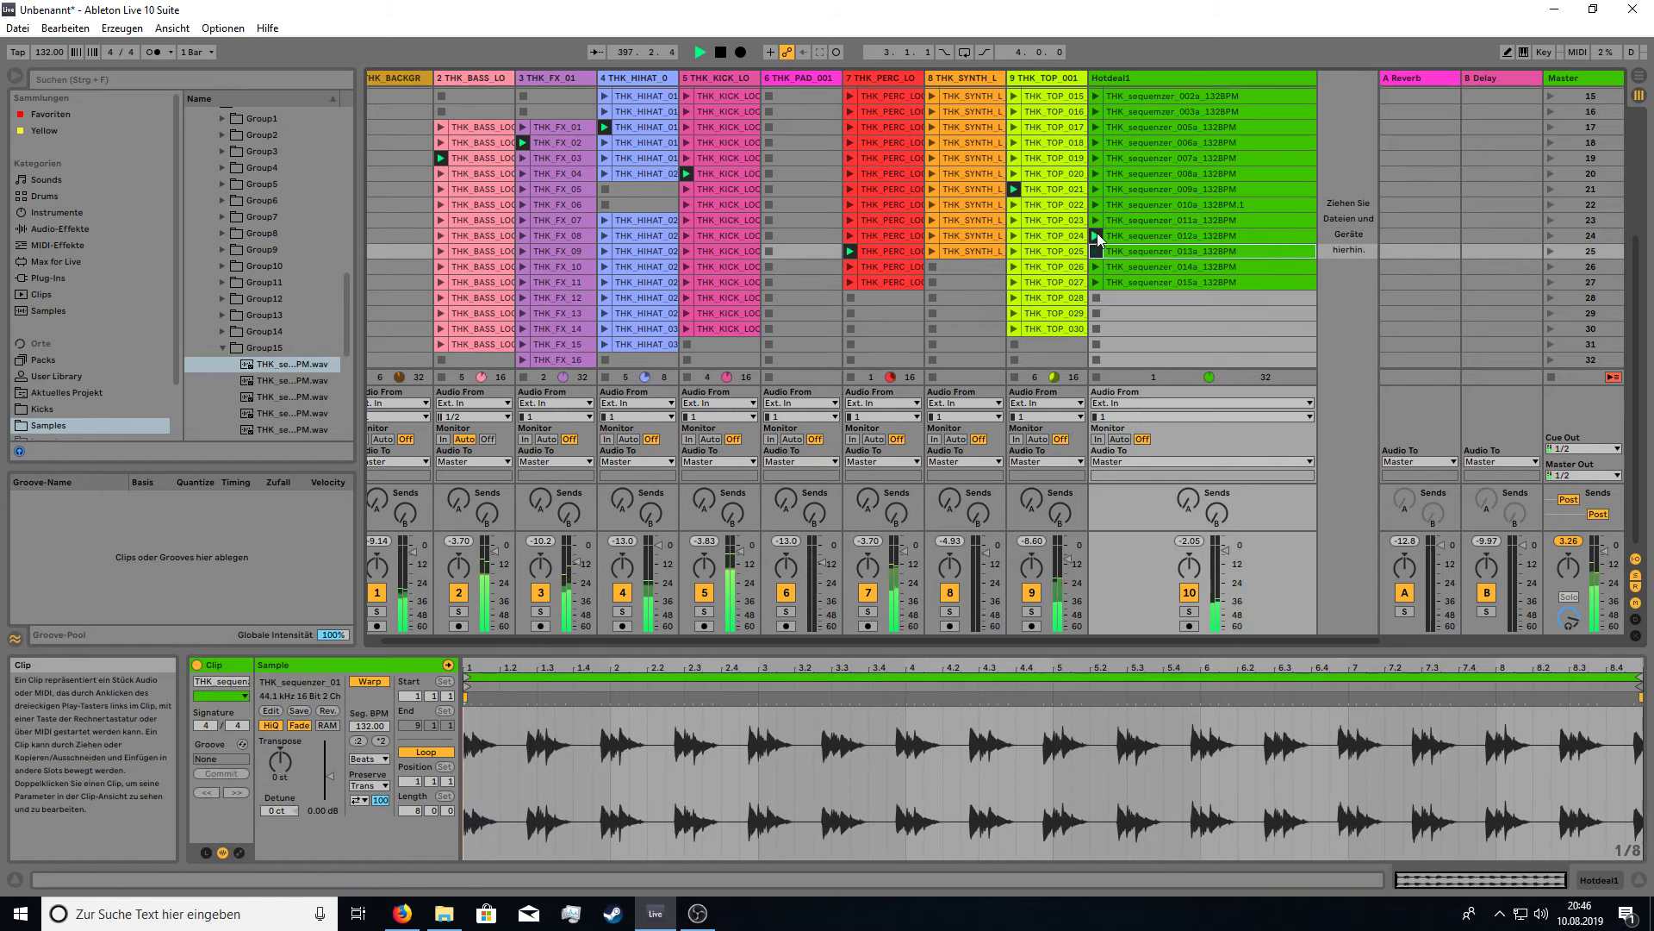
pyautogui.click(1100, 237)
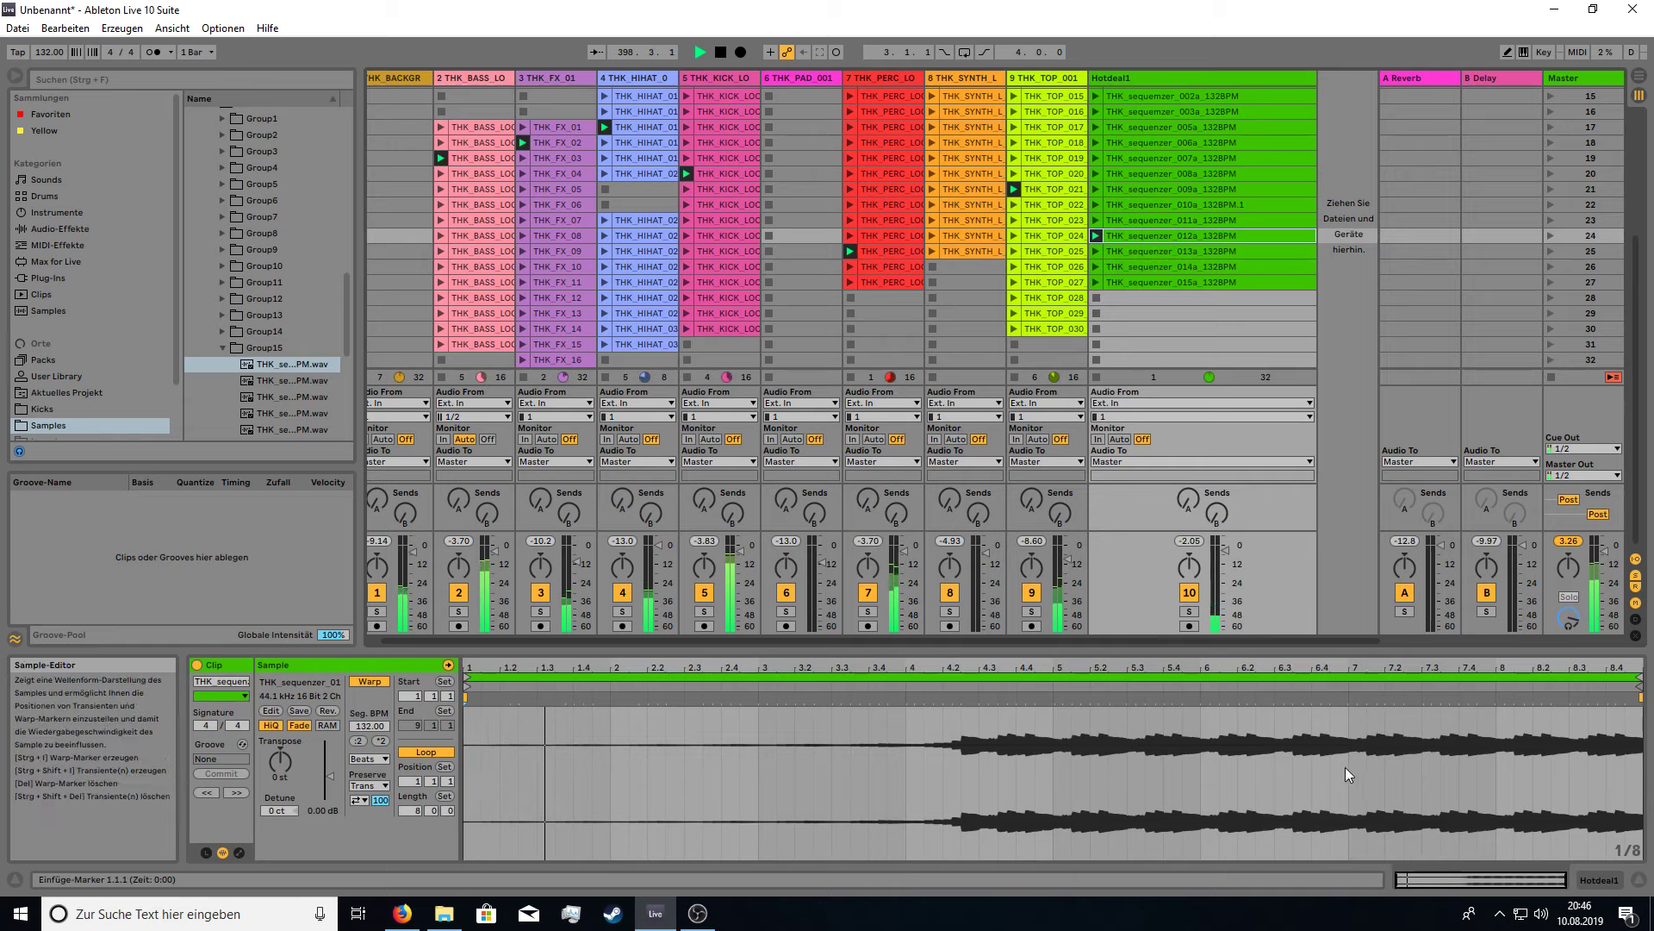
pyautogui.moveTo(1348, 773); pyautogui.dragTo(1494, 769)
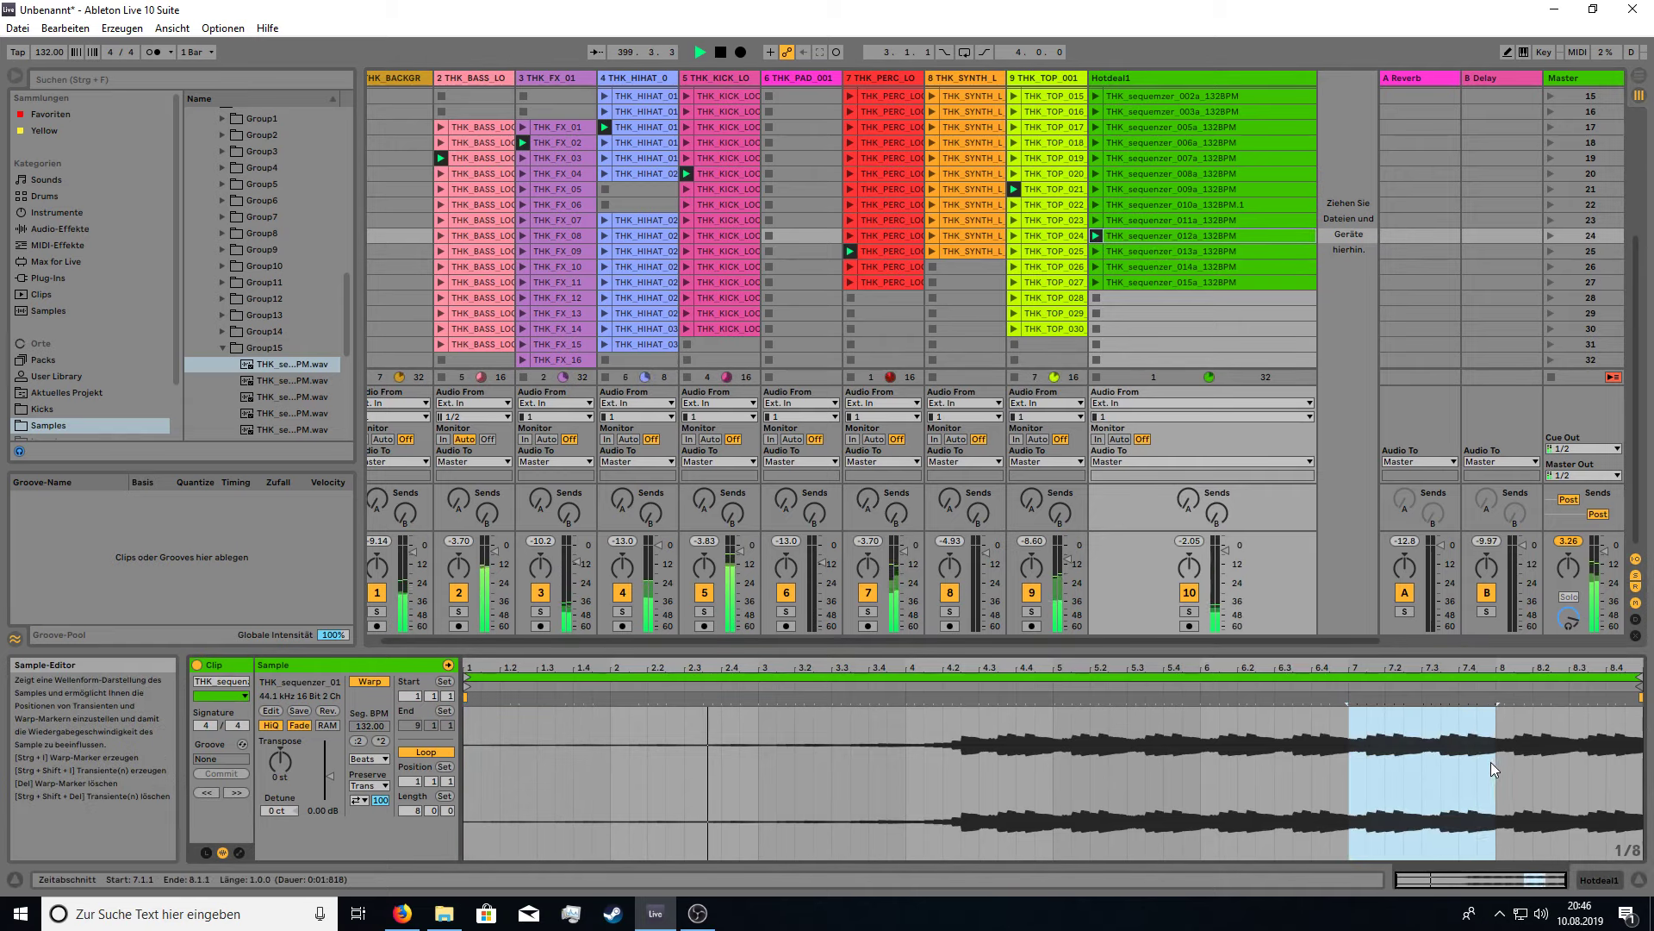
pyautogui.hotkey('ctrl', 'l')
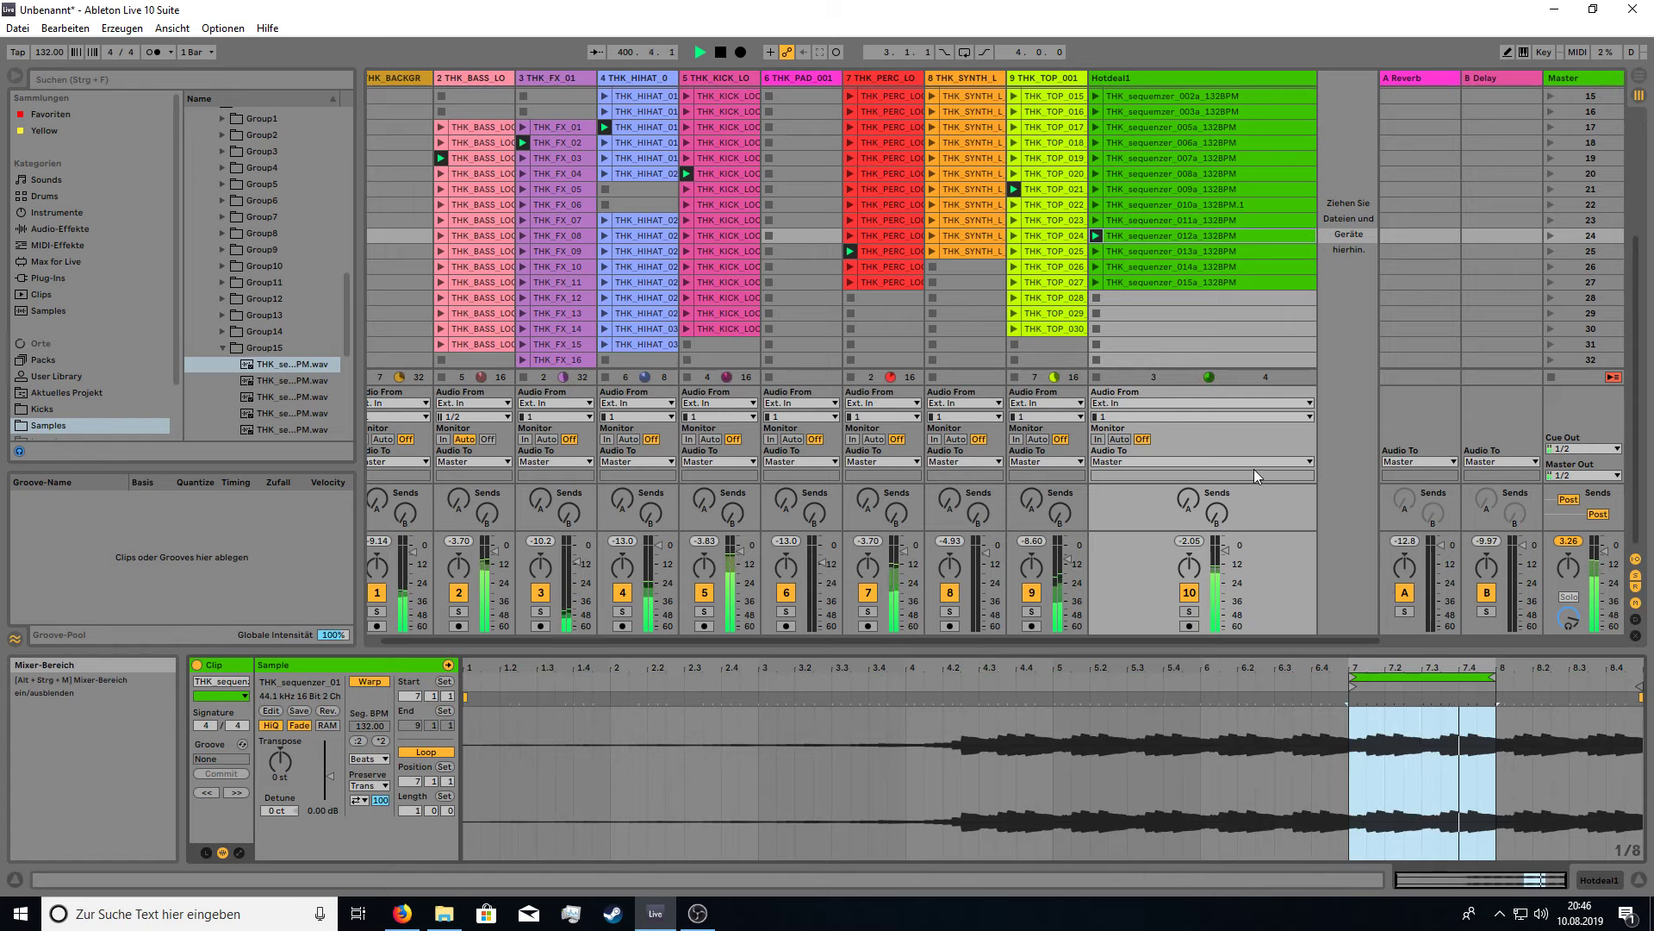
# Adjust the Hotdeal1 track's Reverb send and slightly lower the track's volume.
pyautogui.moveTo(1189, 500); pyautogui.dragTo(1189, 423)
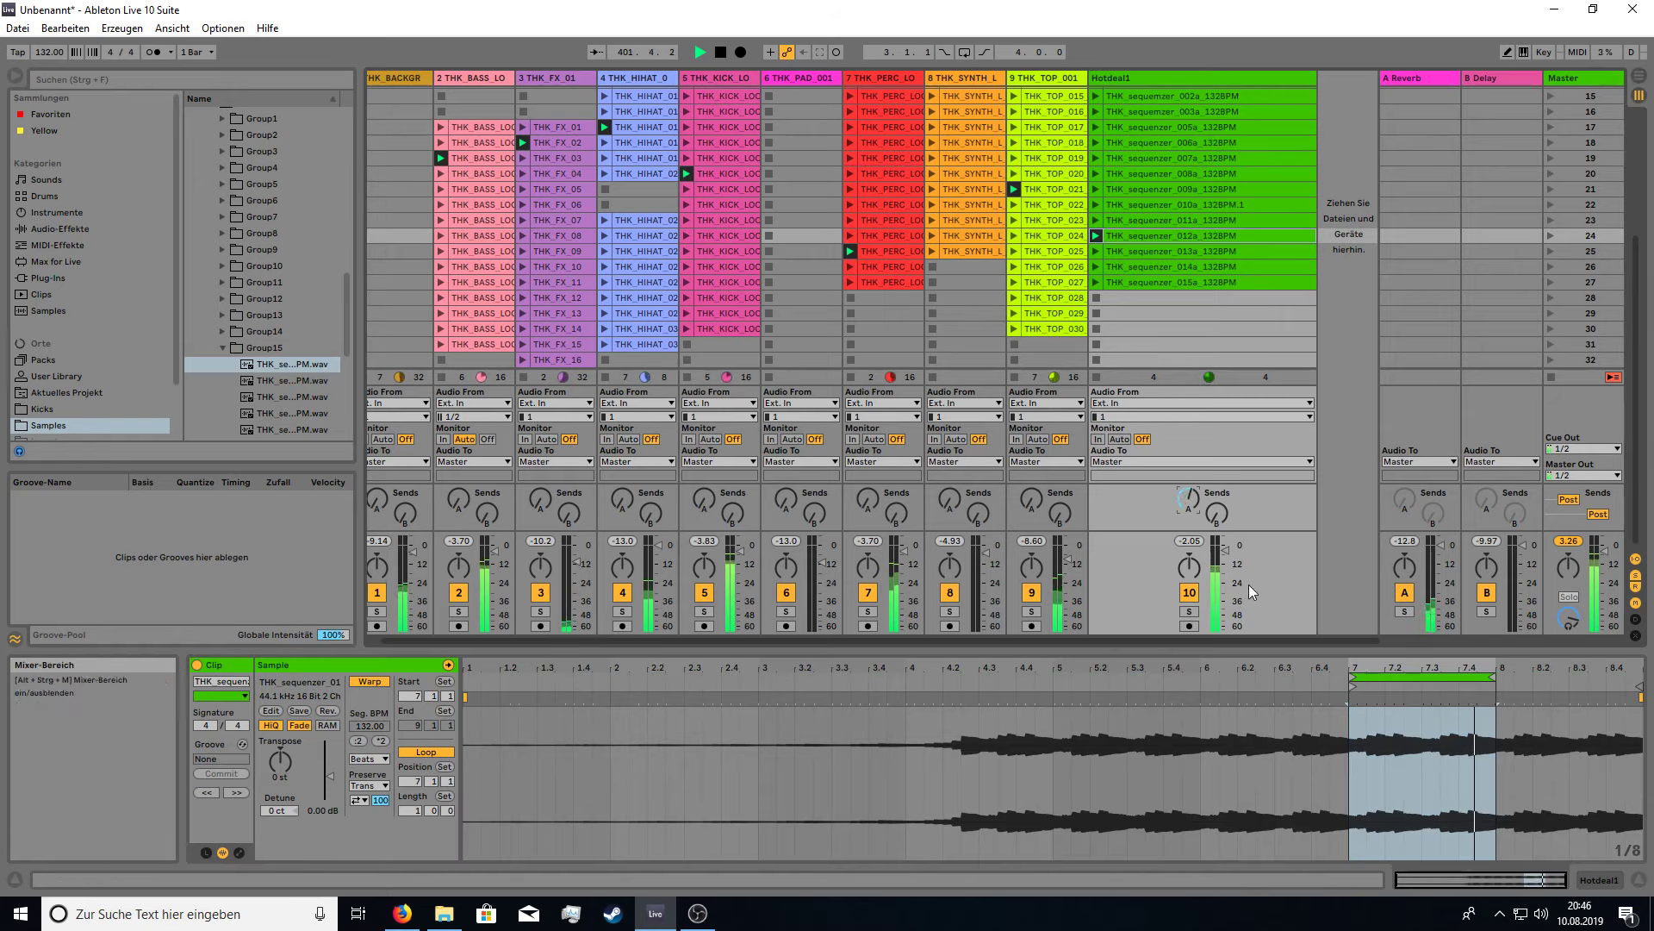
pyautogui.moveTo(1224, 550); pyautogui.dragTo(1226, 556)
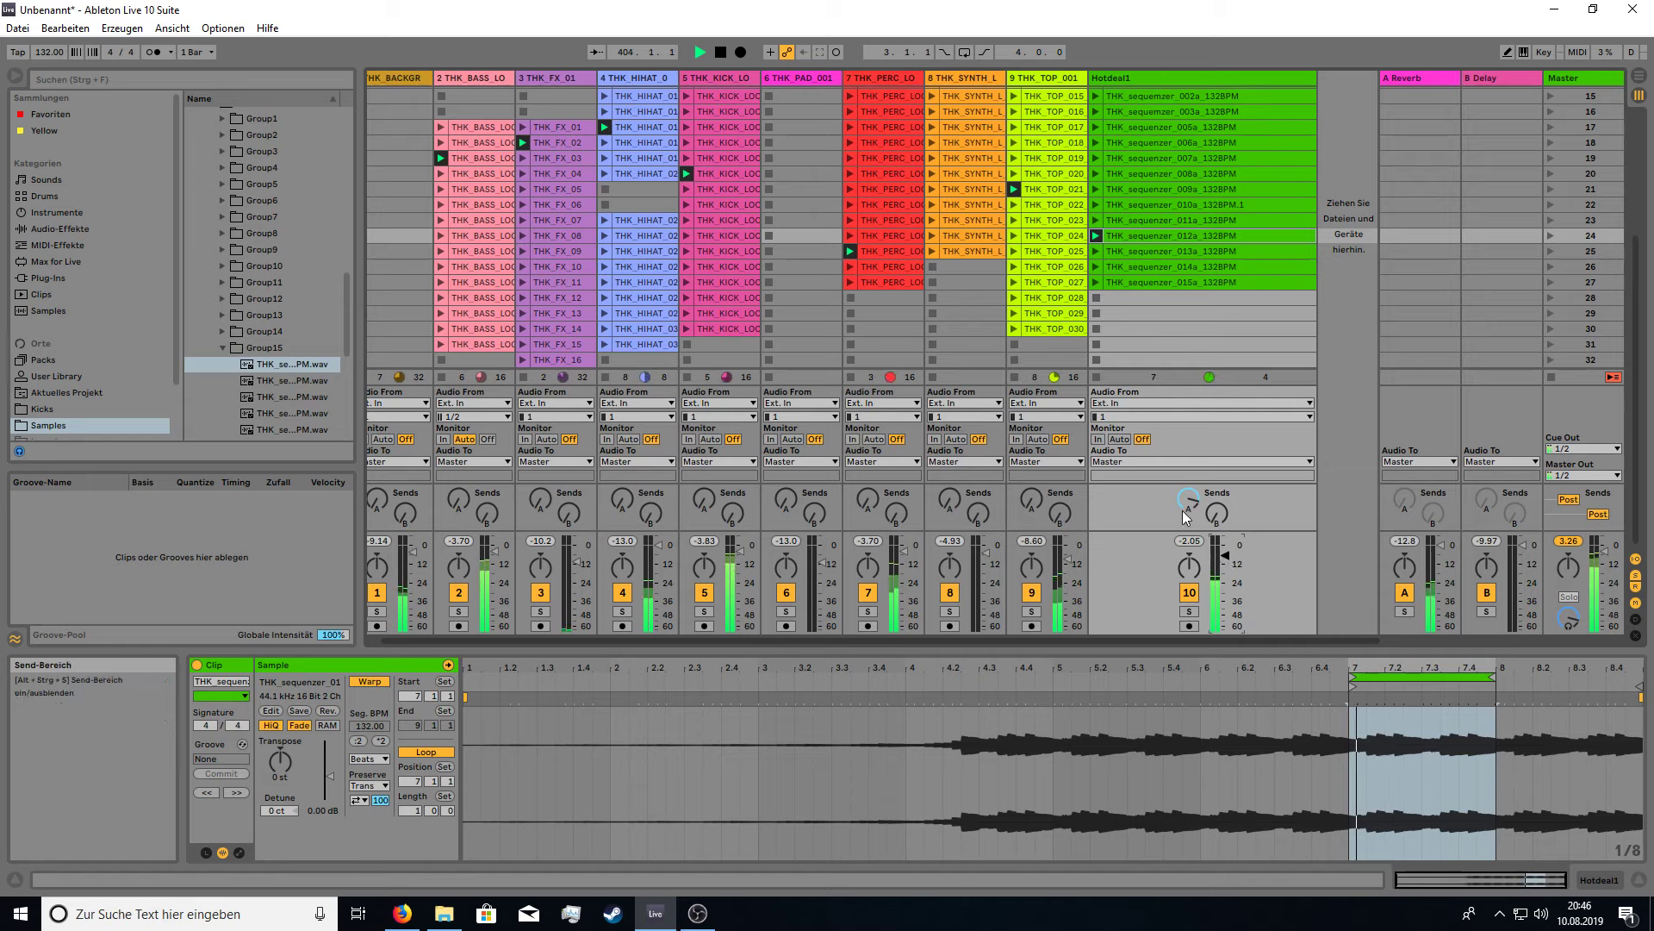
pyautogui.moveTo(1189, 500); pyautogui.dragTo(1189, 479)
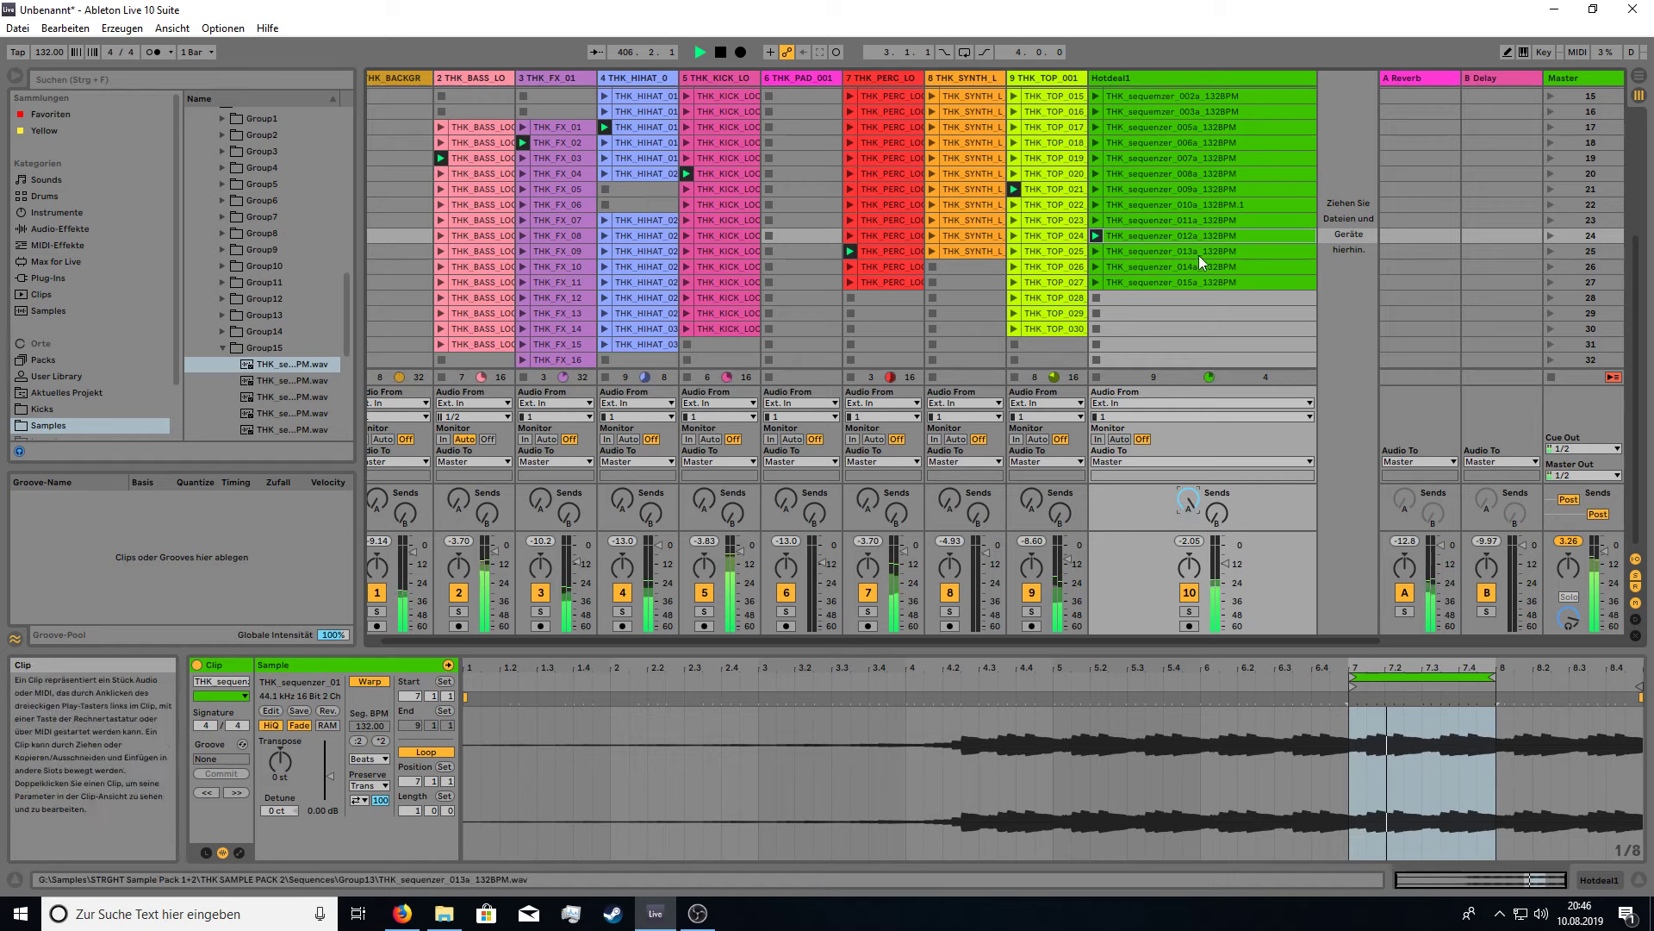
# Play the Hotdeal1 clip of scene 25, the hi-hat of scene 31, the kick loop of scene 30 and the bass loop of scene 18.
pyautogui.click(1096, 251)
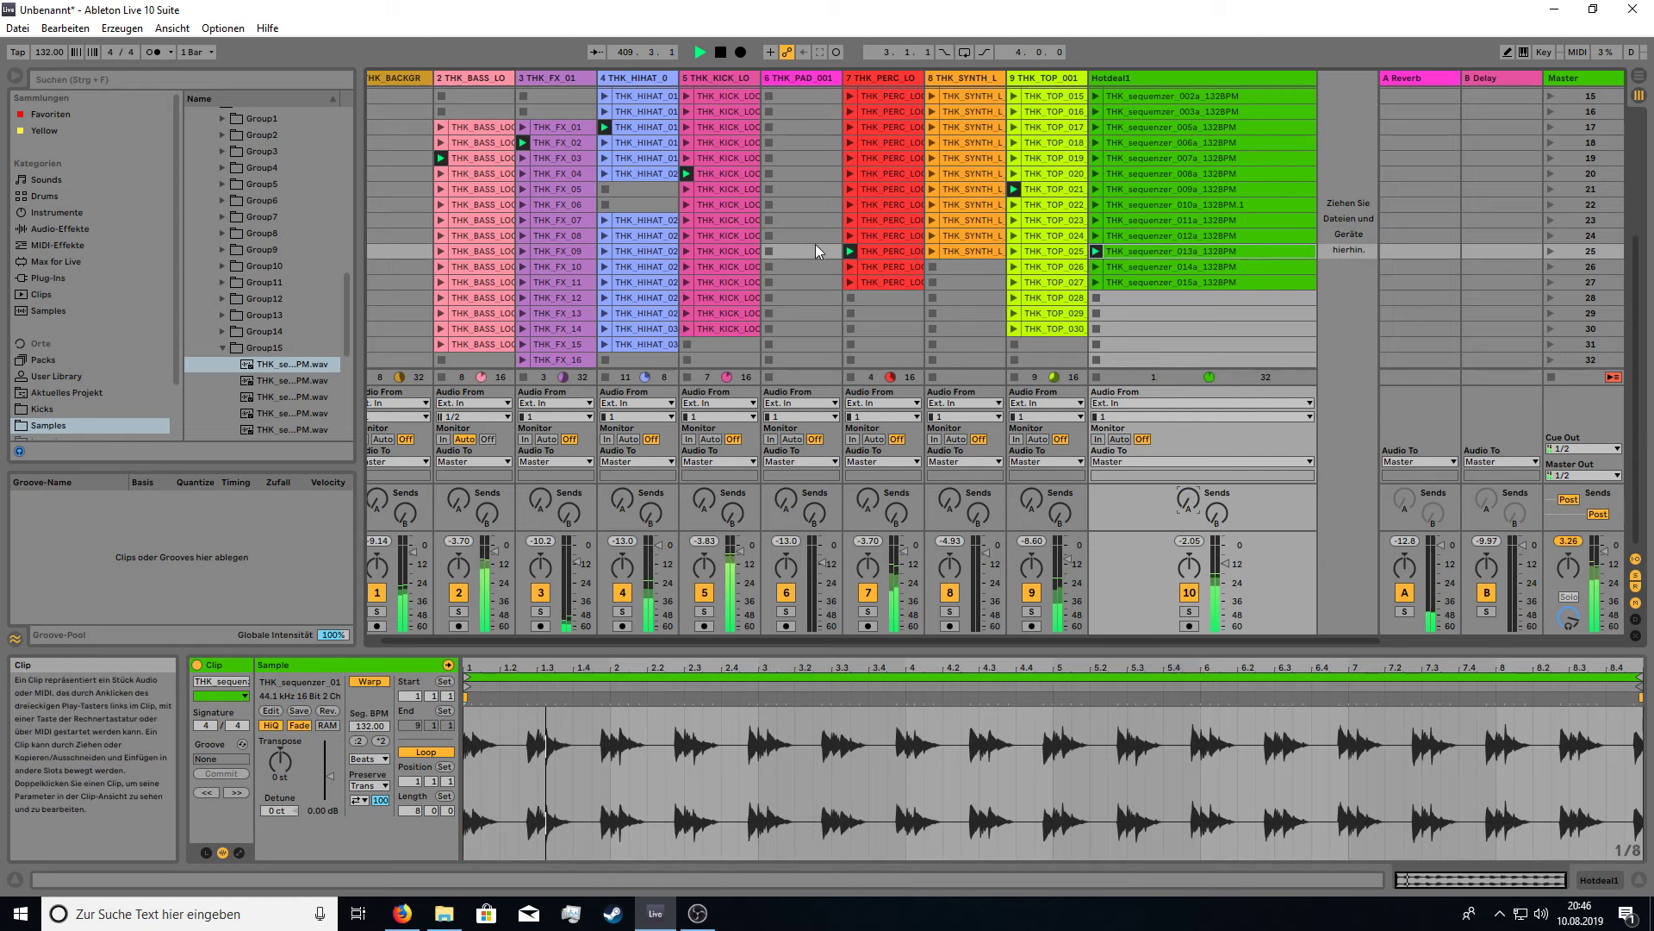
pyautogui.click(607, 345)
pyautogui.click(687, 329)
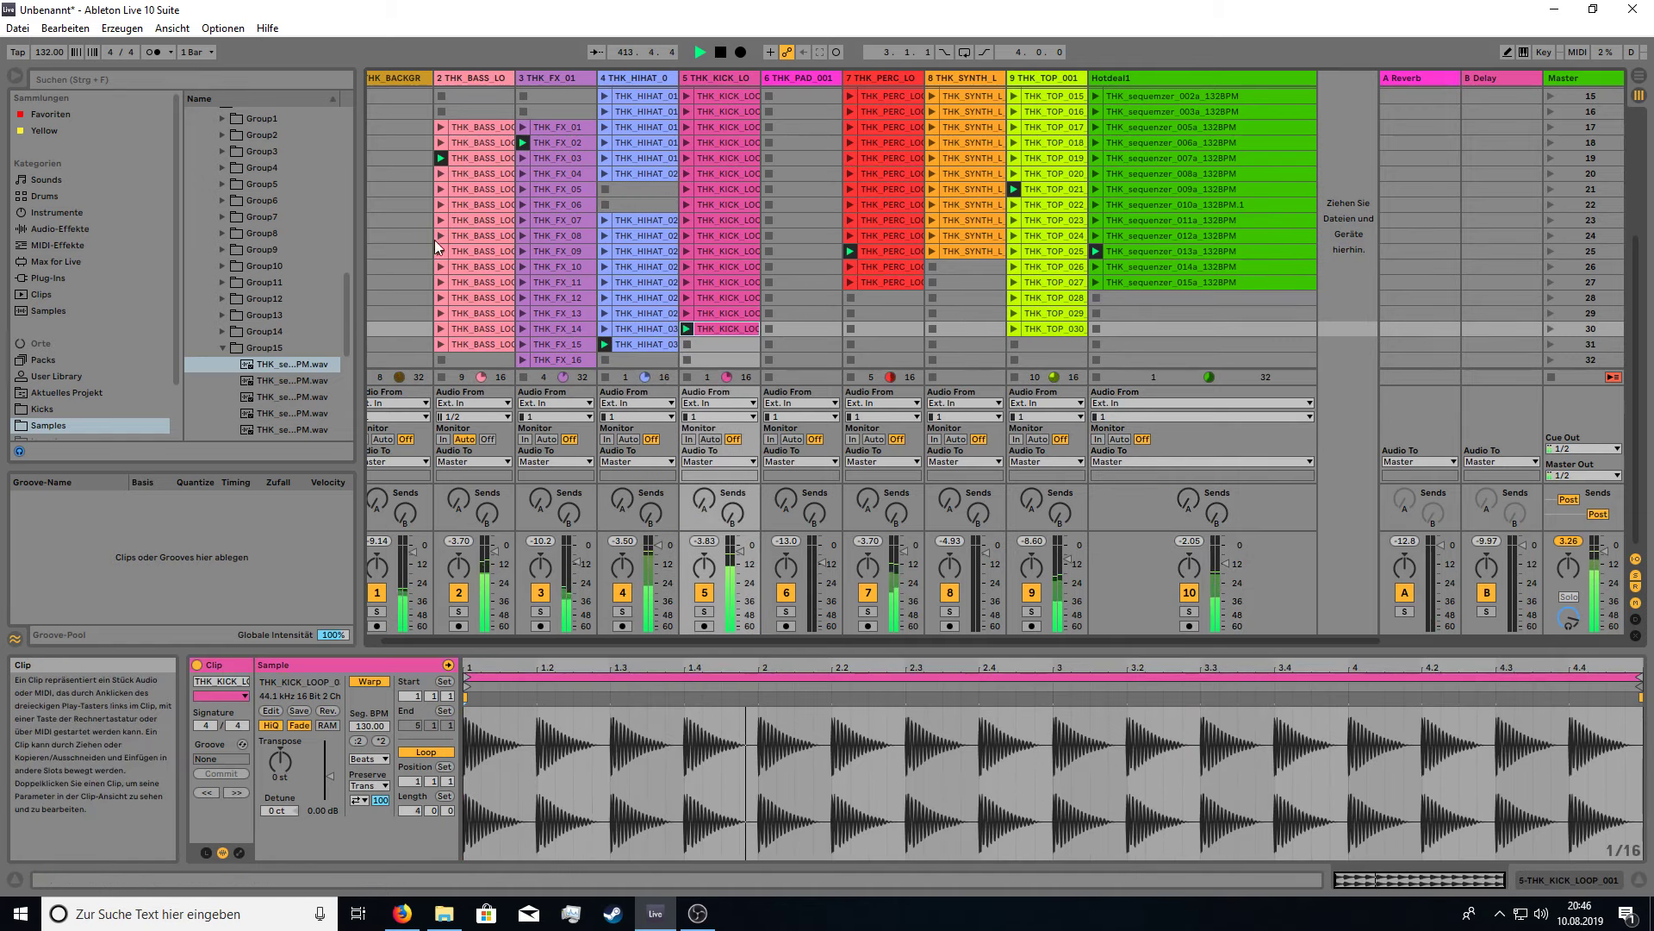
pyautogui.click(441, 142)
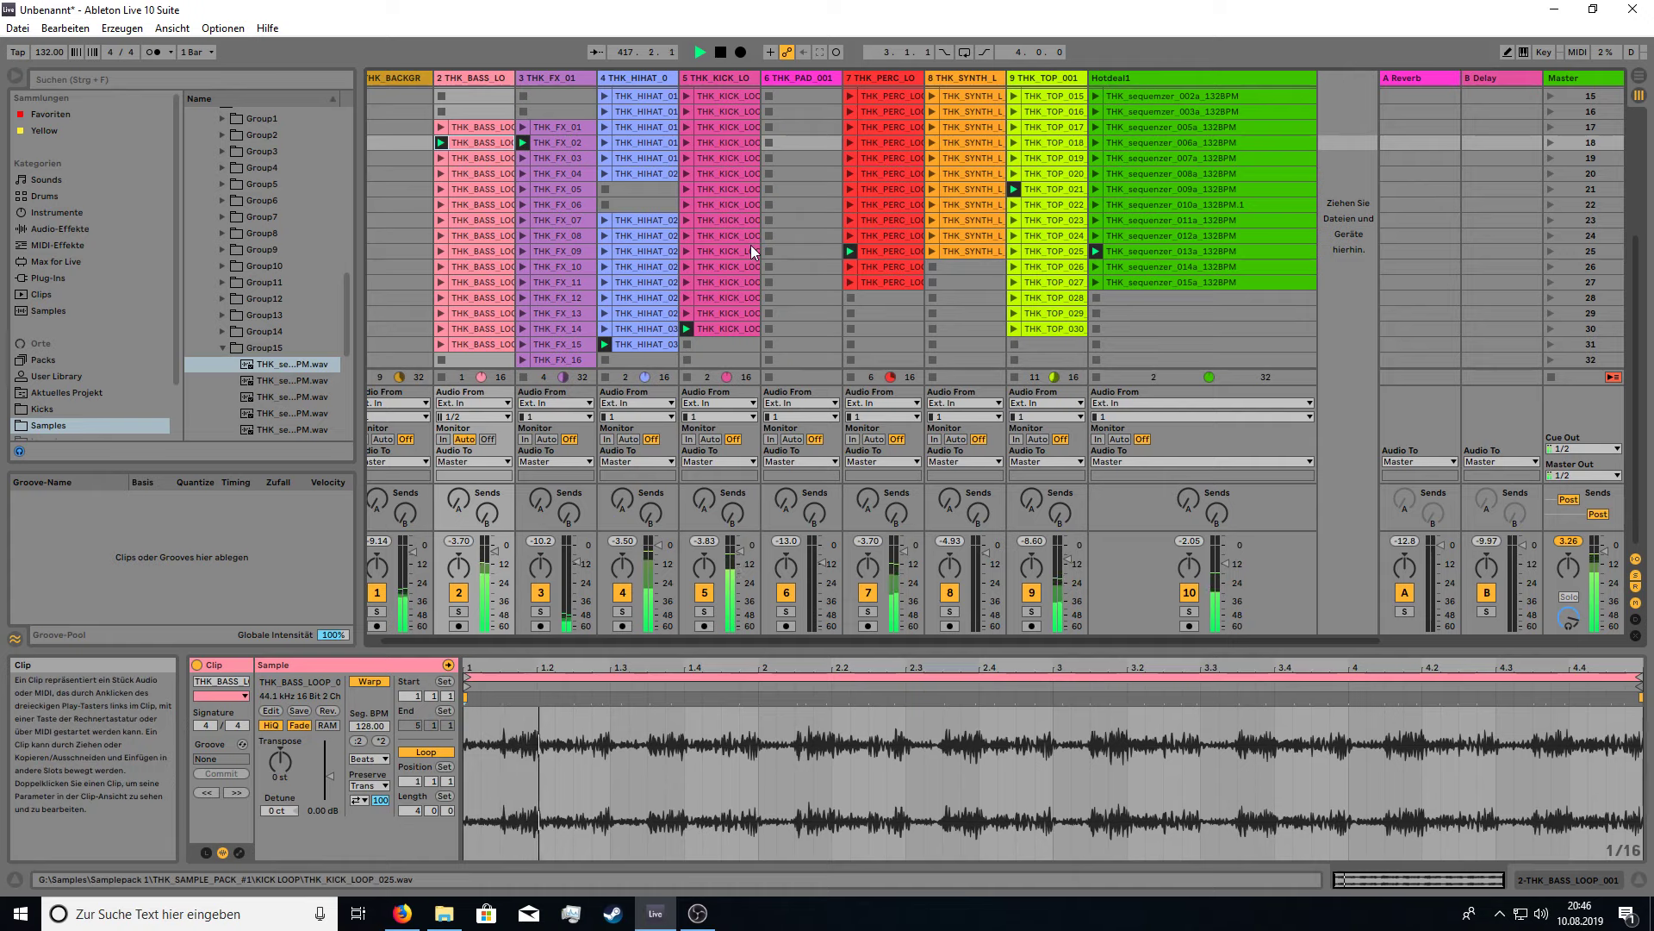
# Play the Hotdeal1 clips of scenes 26 and 27 along with the bass loop of scene 27 and the top loop of scene 24.
pyautogui.click(1095, 268)
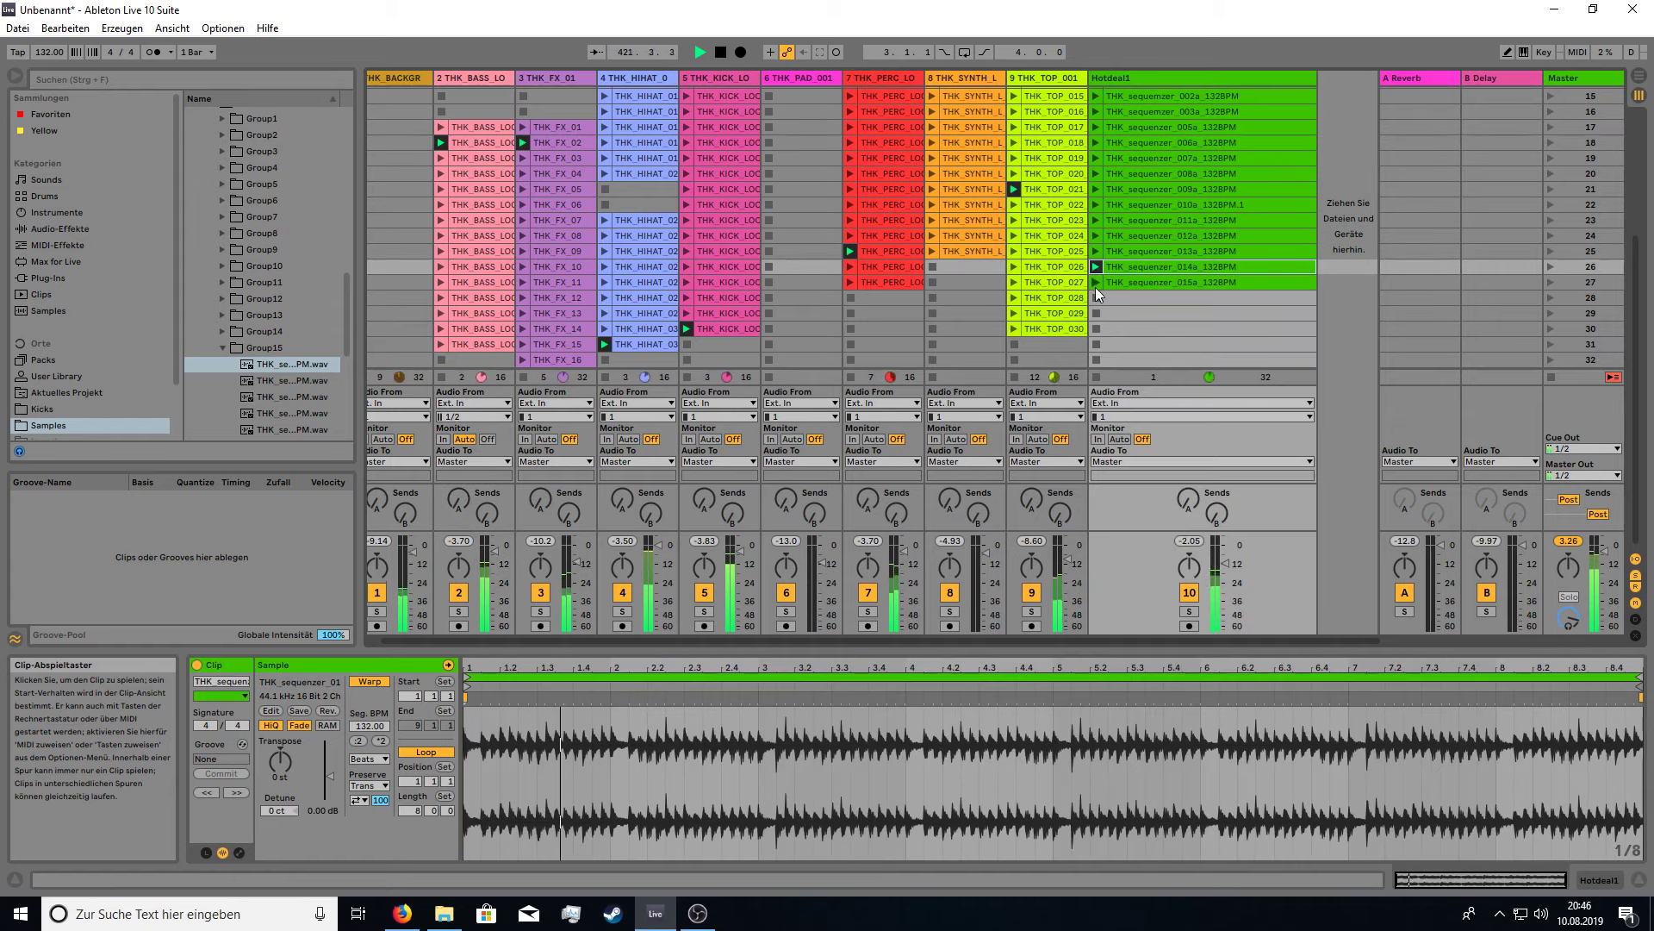
pyautogui.click(441, 283)
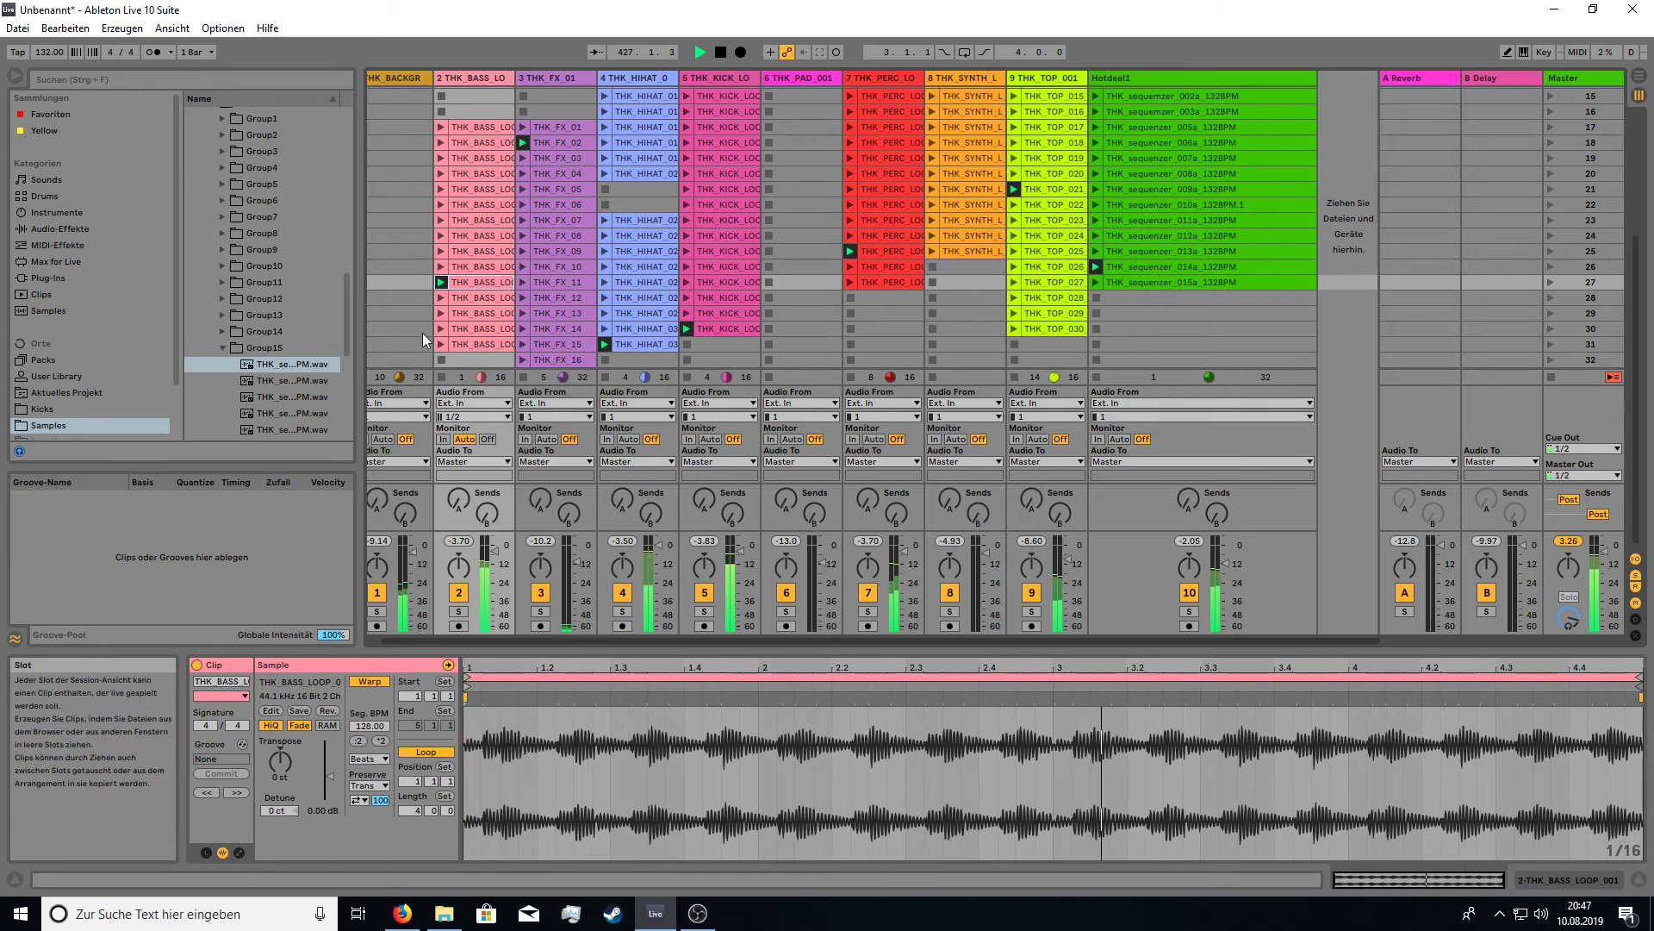
pyautogui.click(1012, 236)
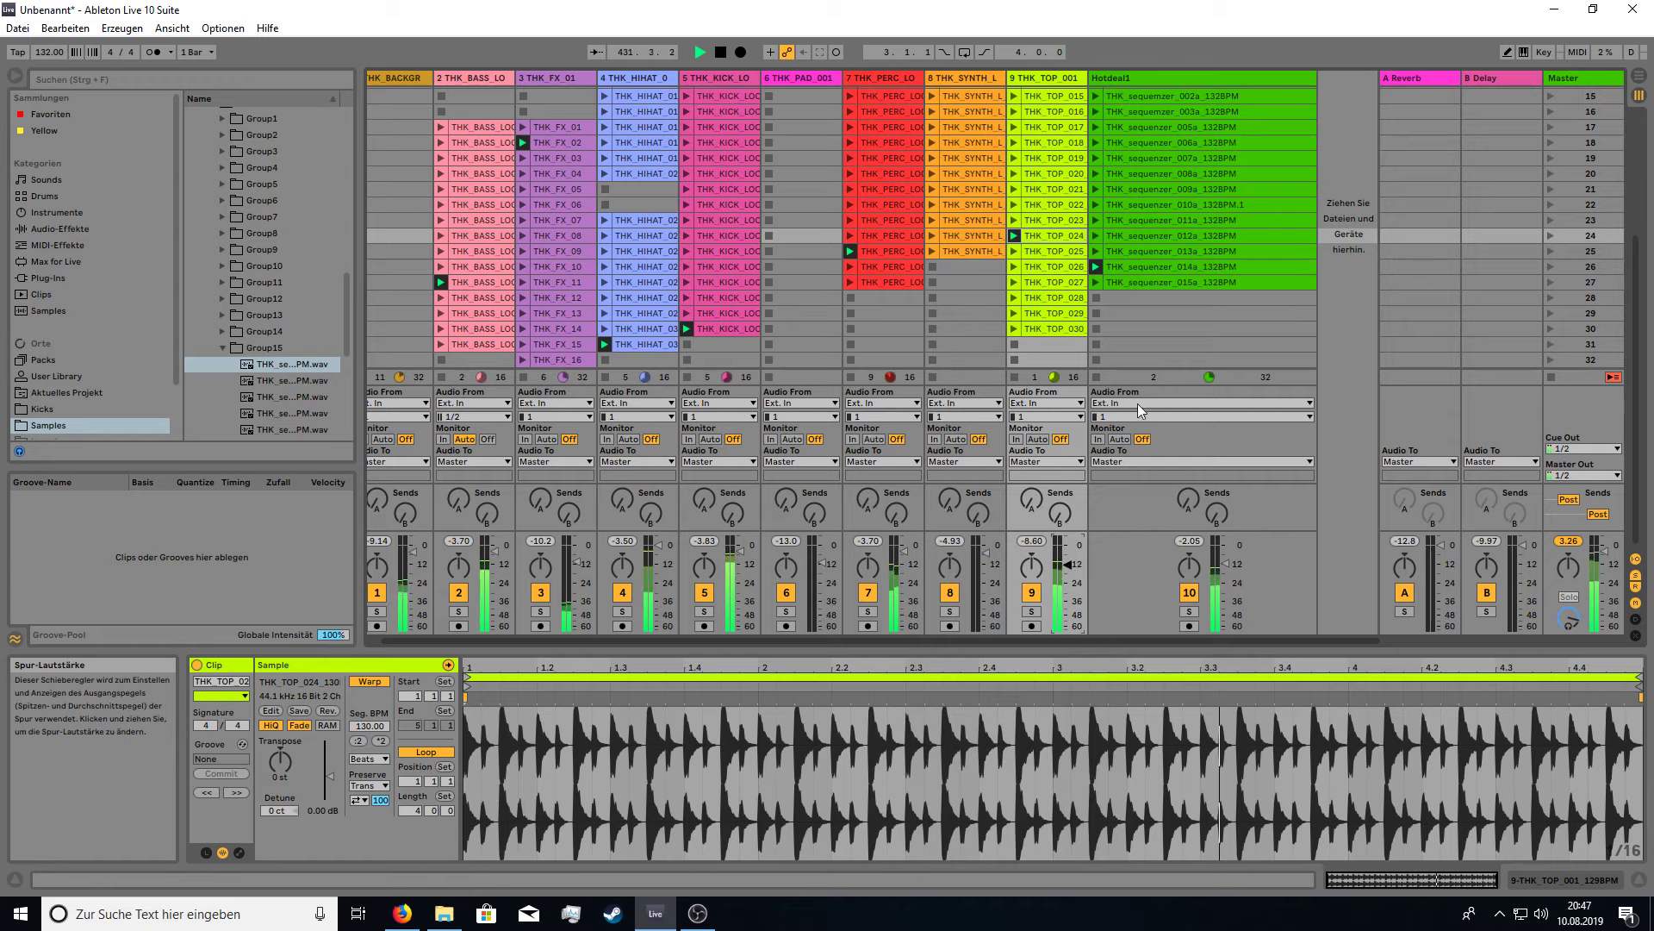
pyautogui.click(1129, 283)
pyautogui.click(1098, 282)
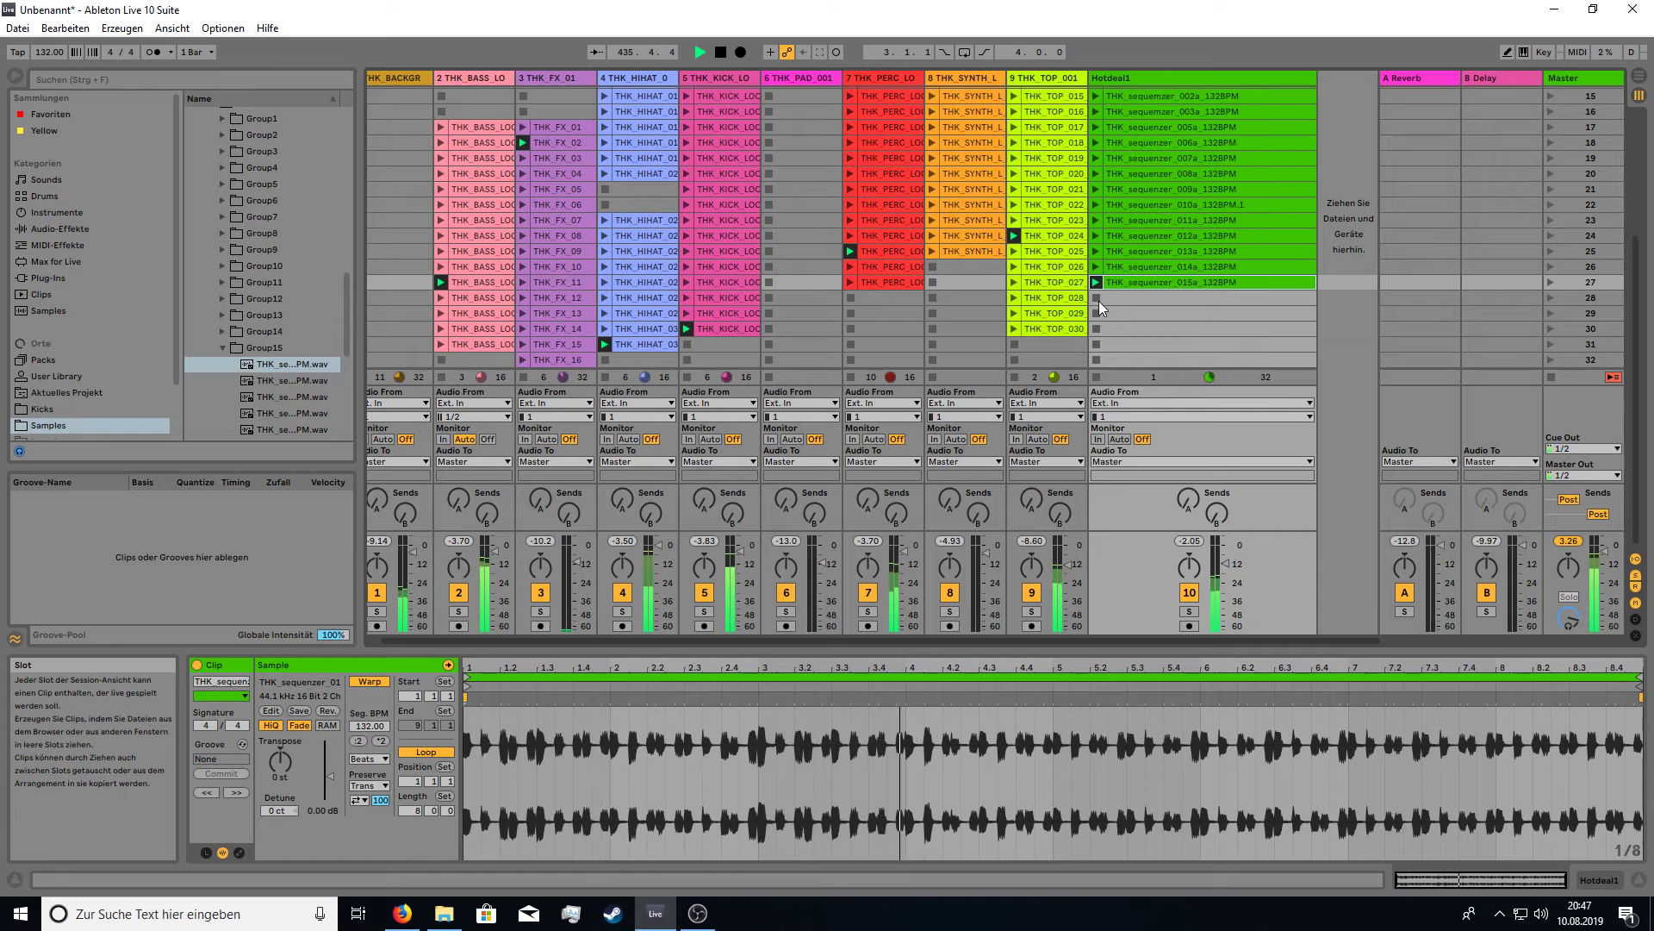
# Audition the pad clips THK_PAD_006, THK_PAD_007 and THK_PAD_010, and stop the pad track.
pyautogui.scroll(4, 785, 179)
pyautogui.scroll(4, 784, 179)
pyautogui.click(766, 163)
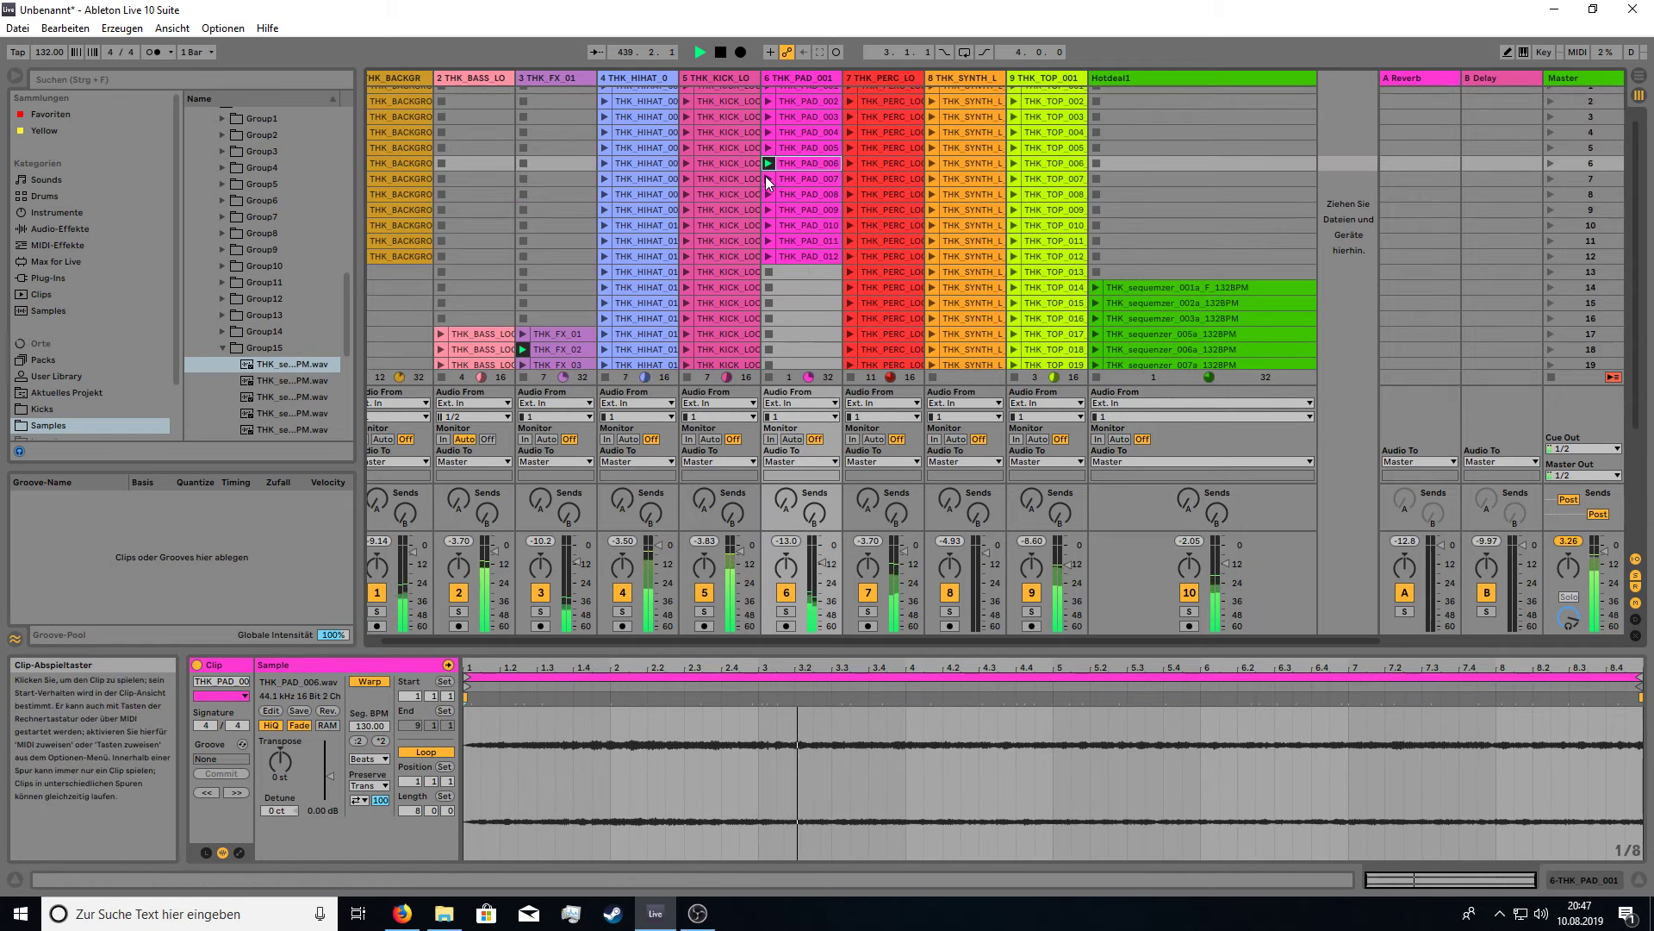
pyautogui.click(766, 178)
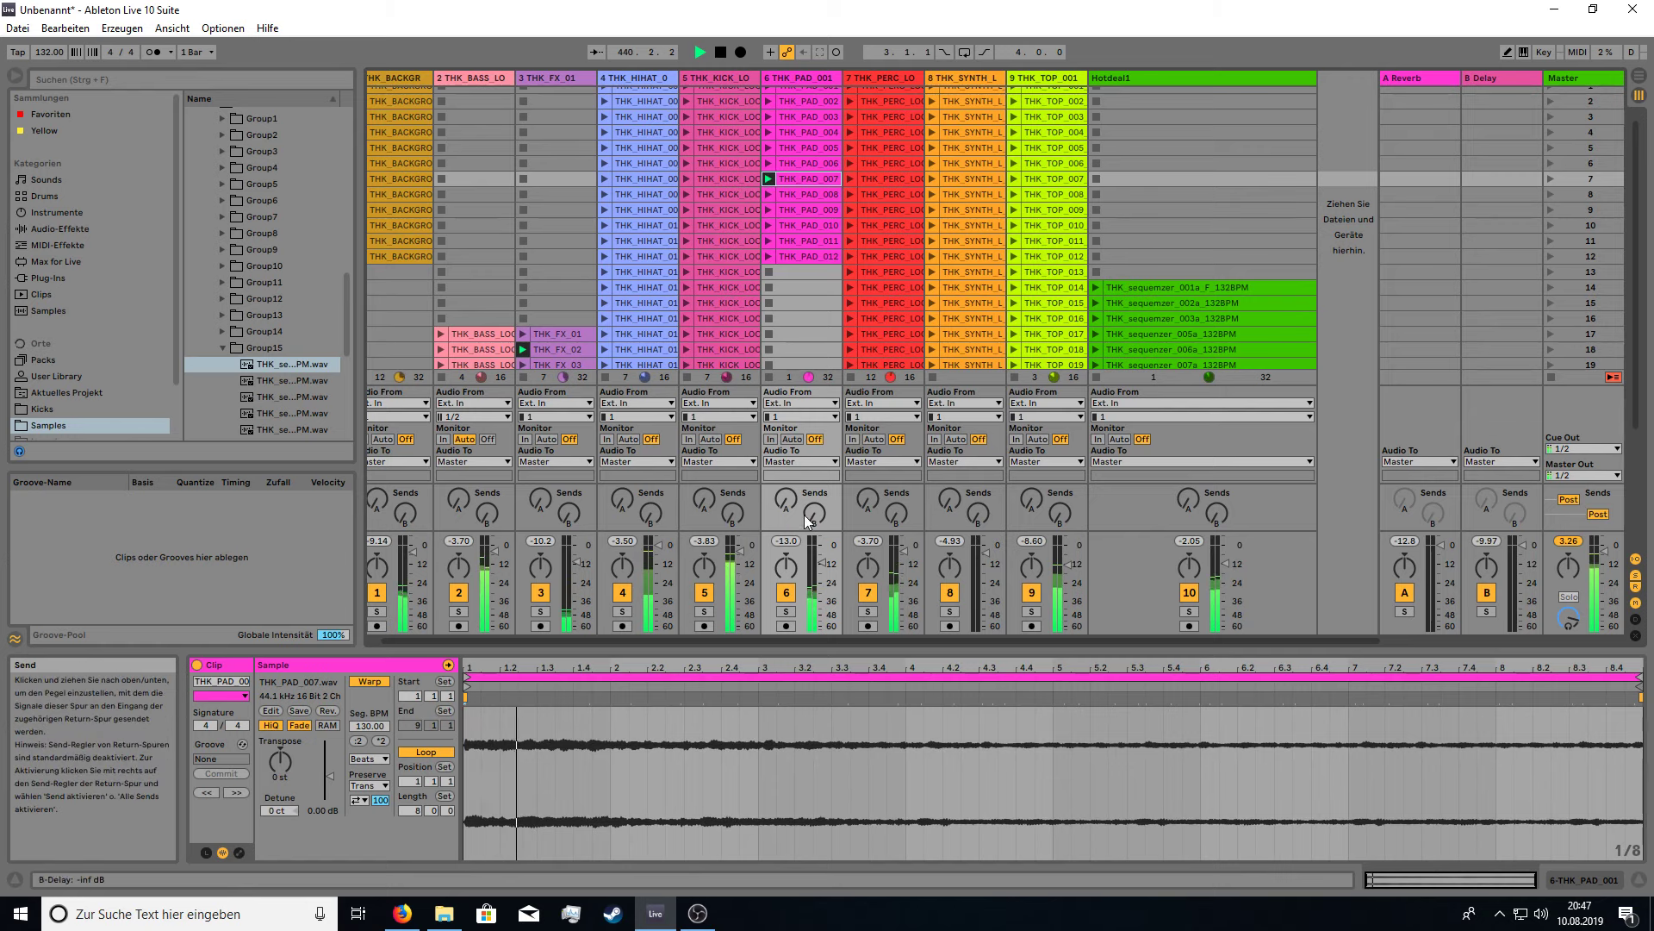
pyautogui.click(768, 225)
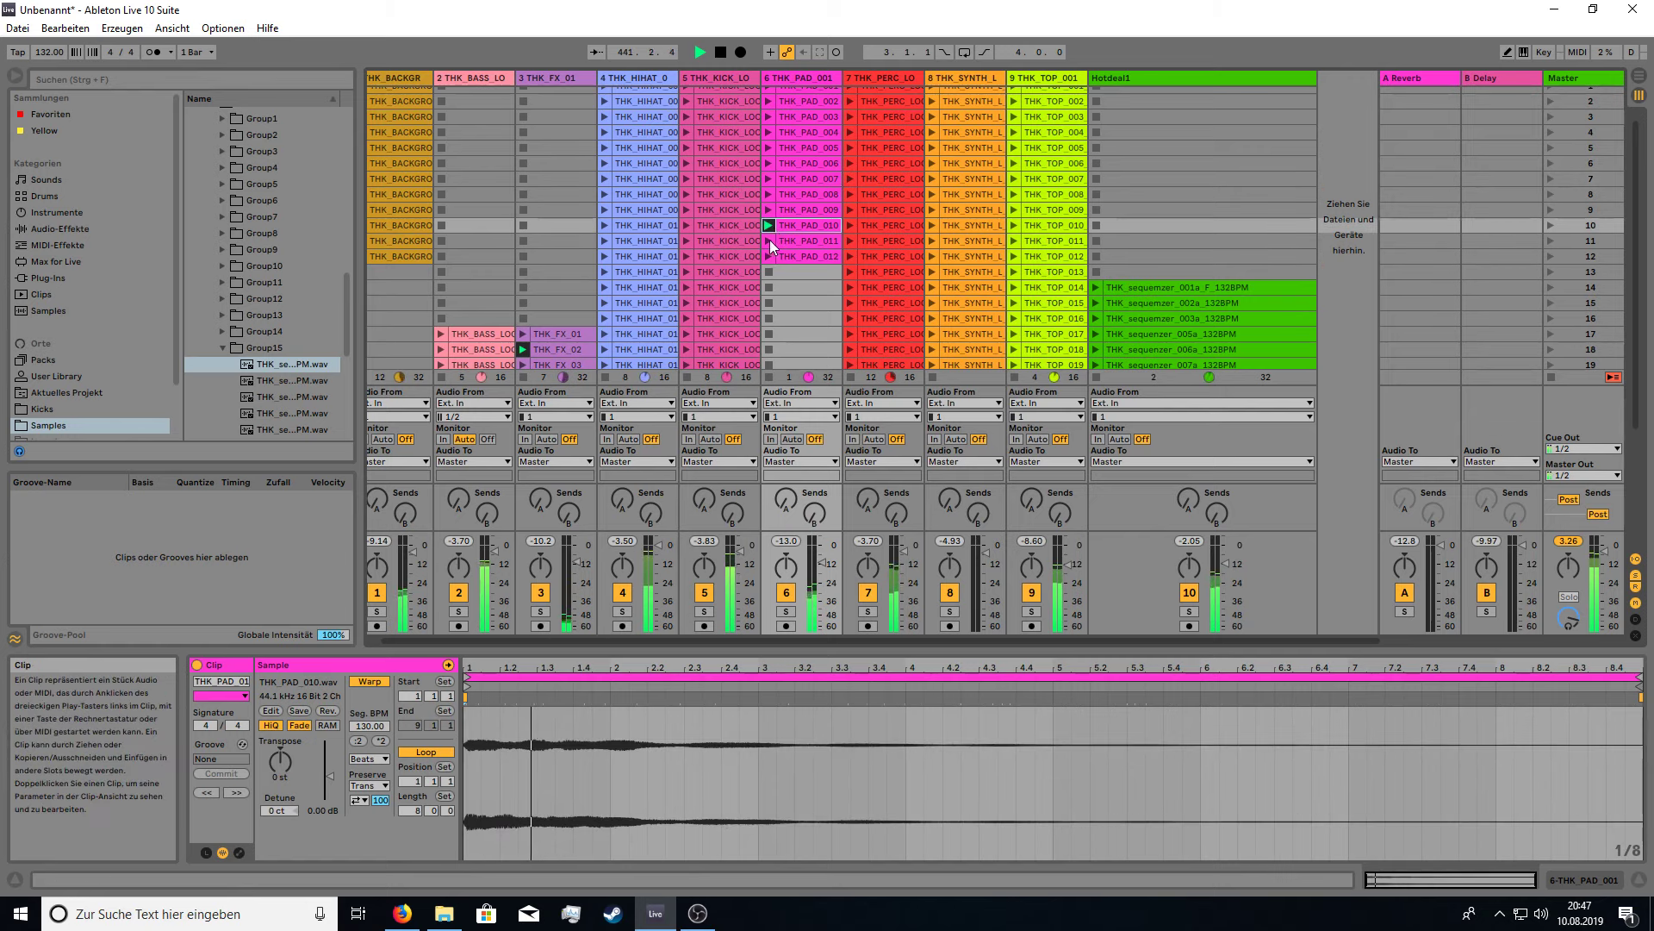
pyautogui.click(772, 269)
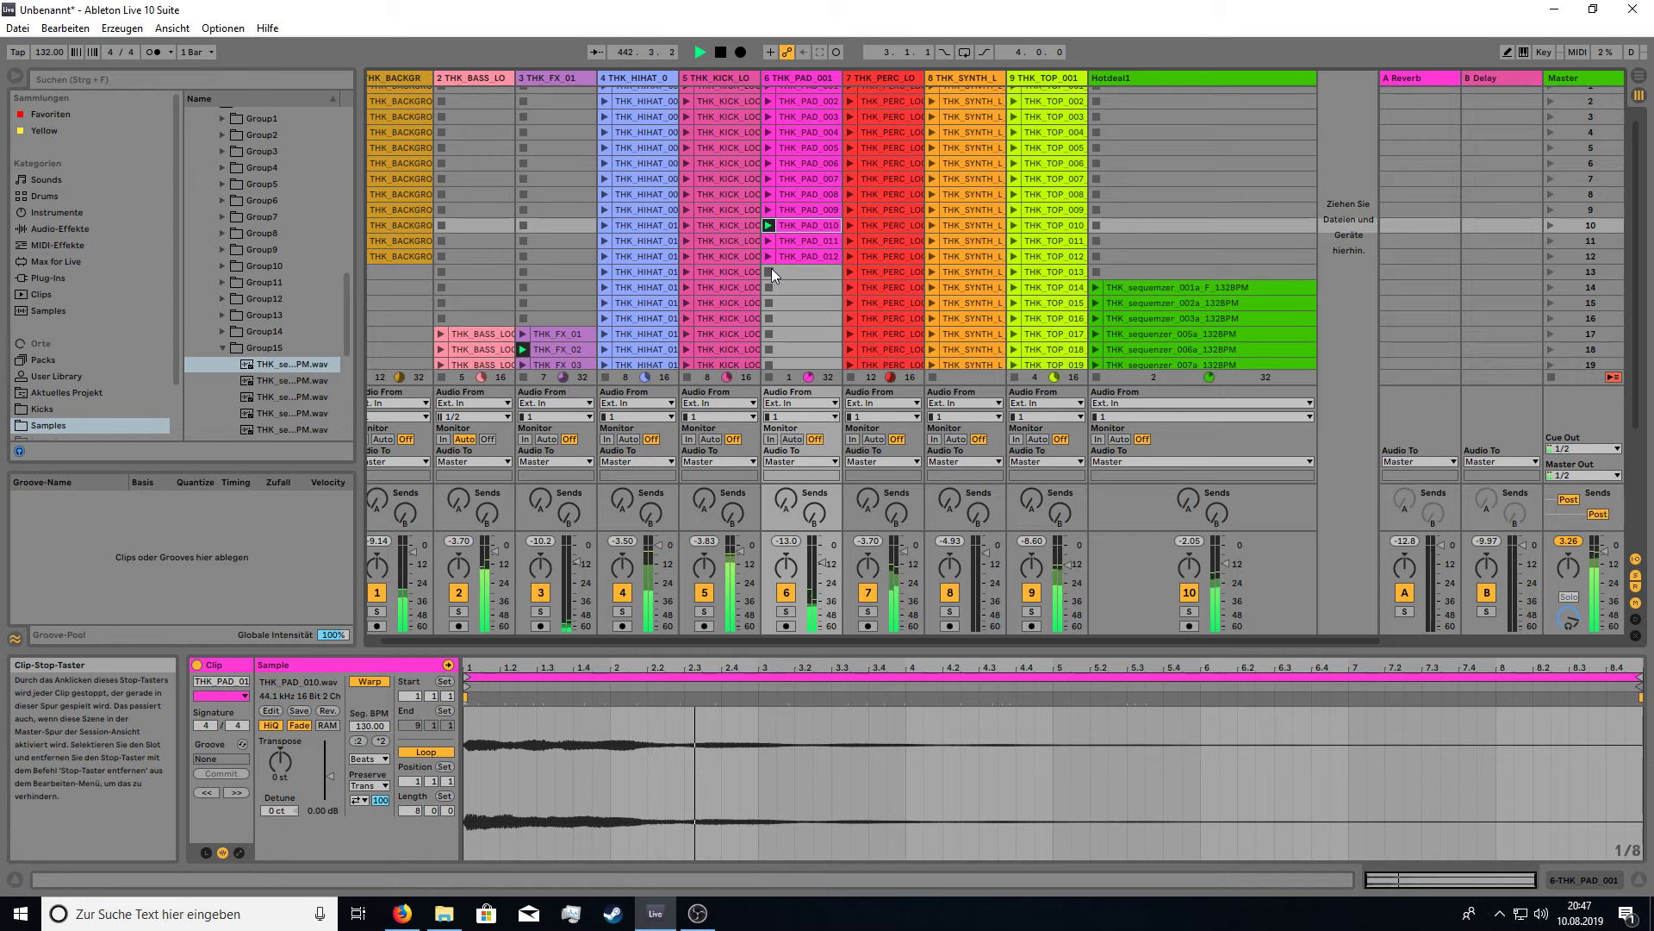
# Play the kick loop of scene 6 and stop playback of the set.
pyautogui.scroll(1, 716, 117)
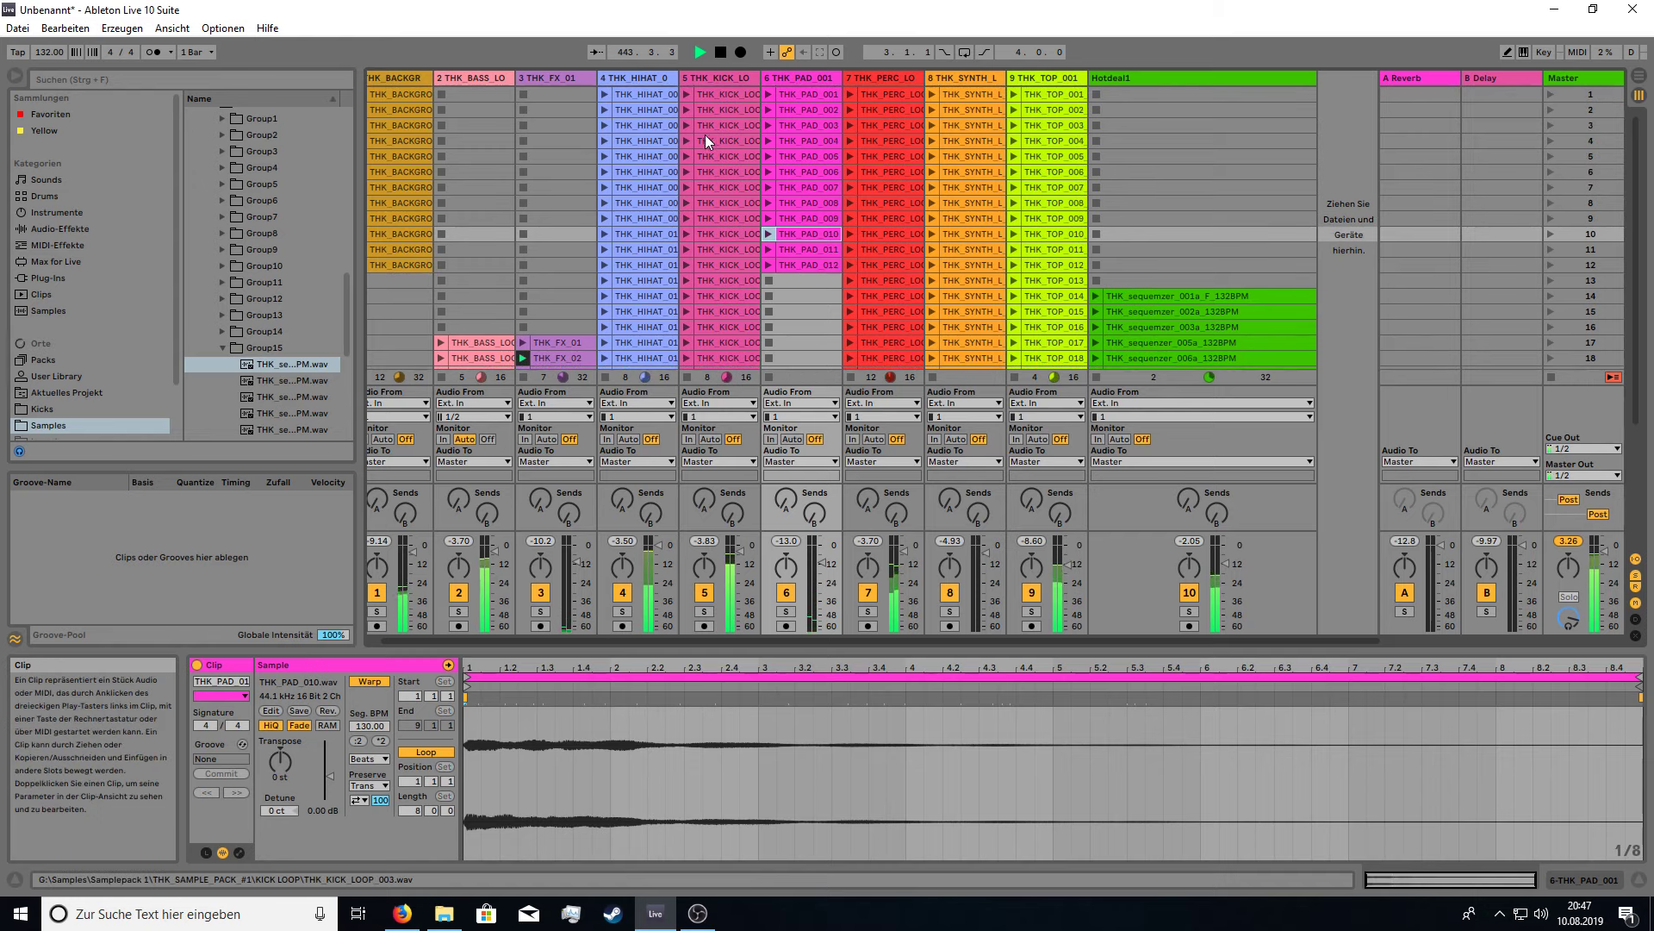
pyautogui.click(687, 171)
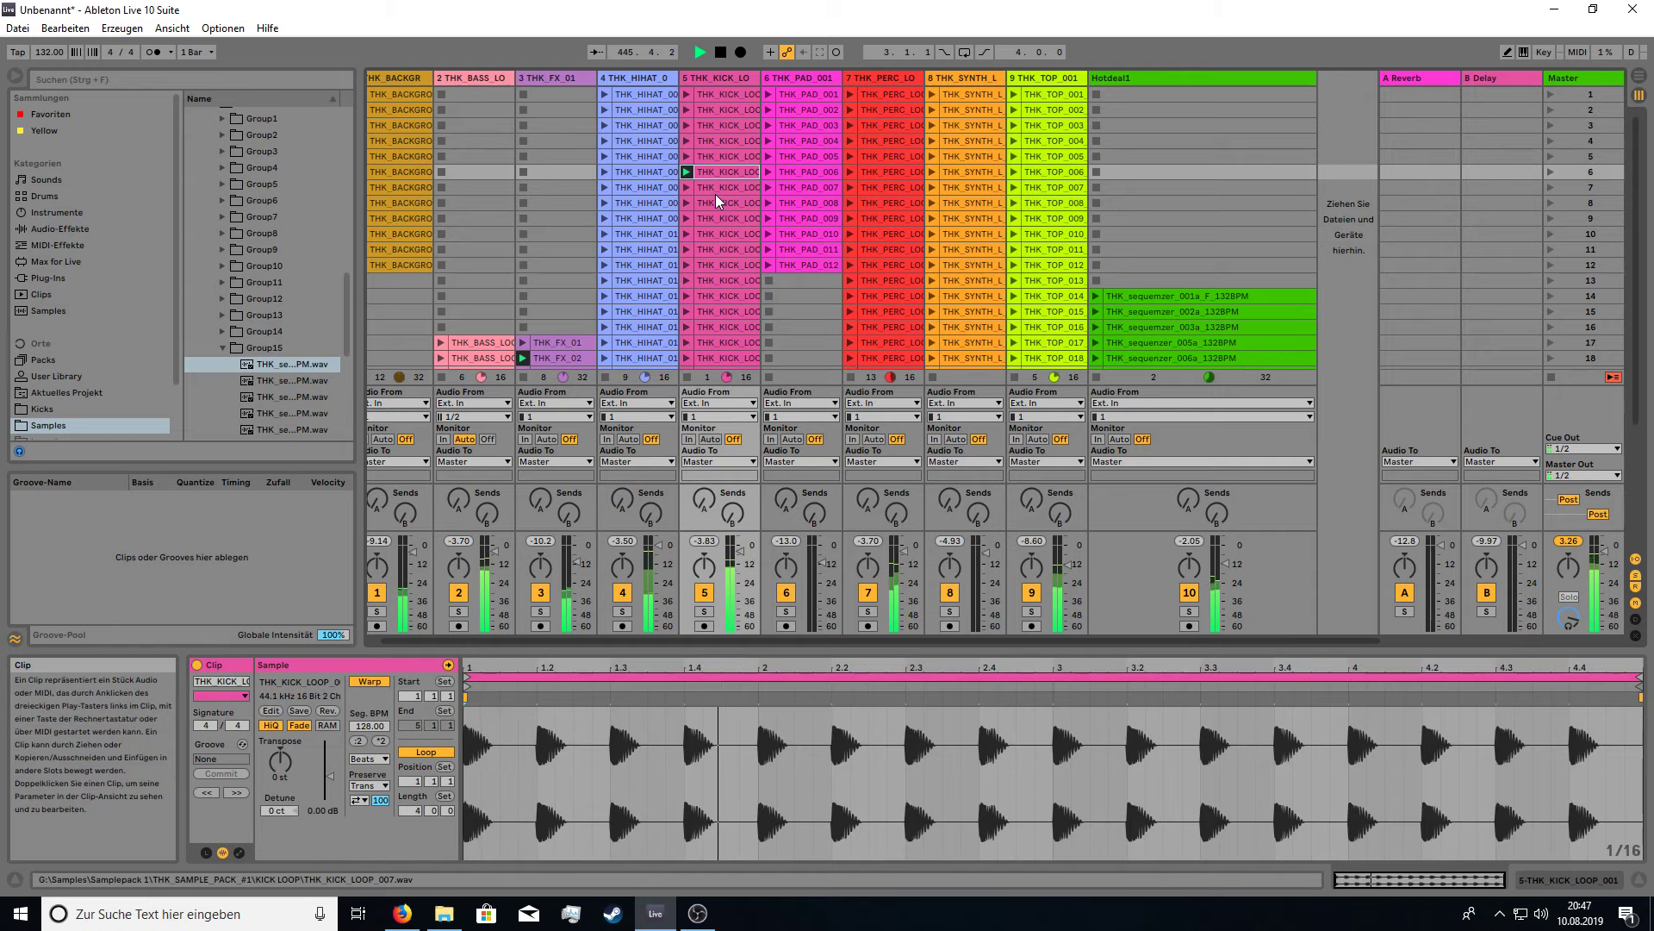
pyautogui.scroll(-5, 715, 194)
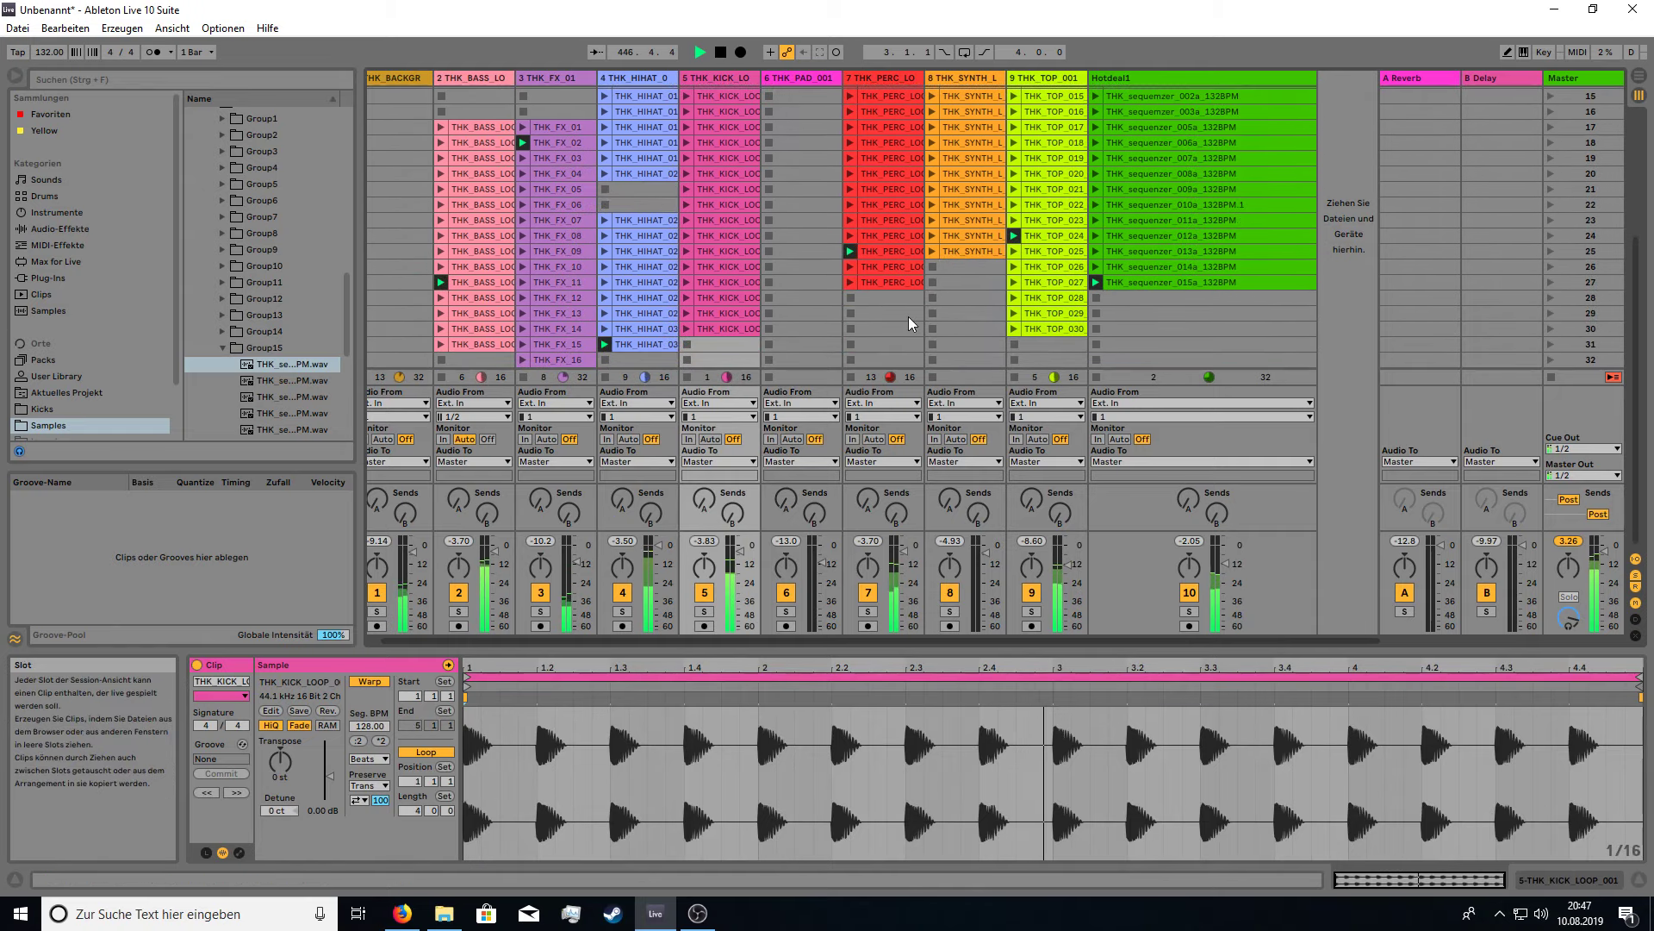
pyautogui.click(908, 318)
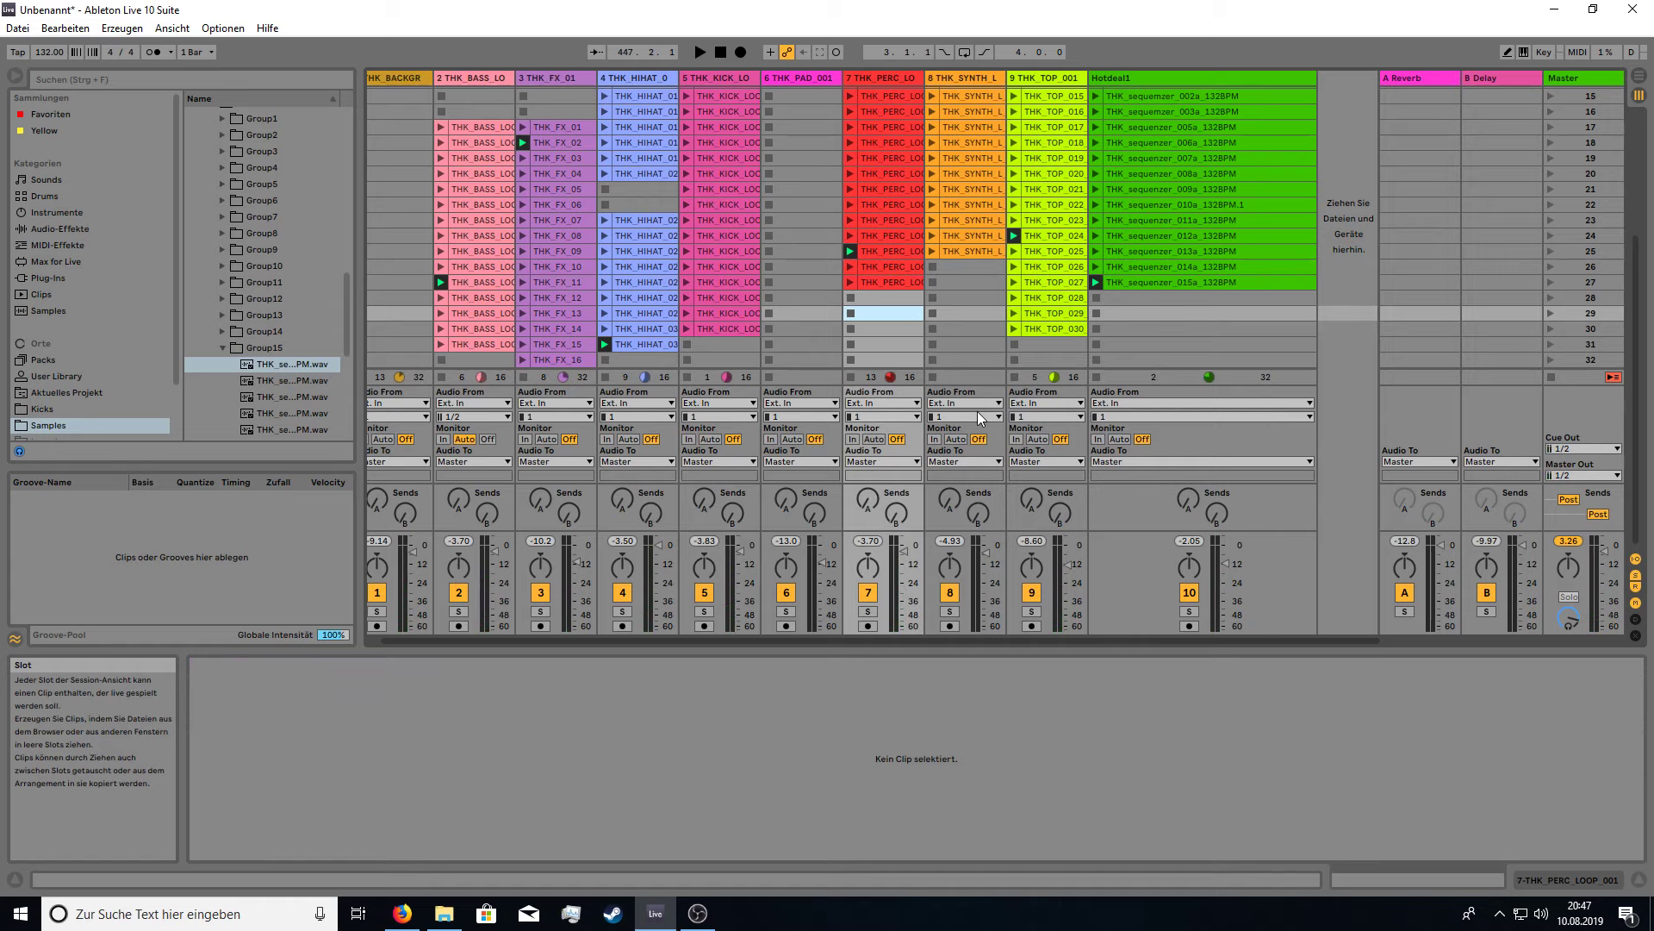
# Widen the sample browser and collapse the THK SAMPLE PACK 2 folder.
pyautogui.scroll(5, 793, 179)
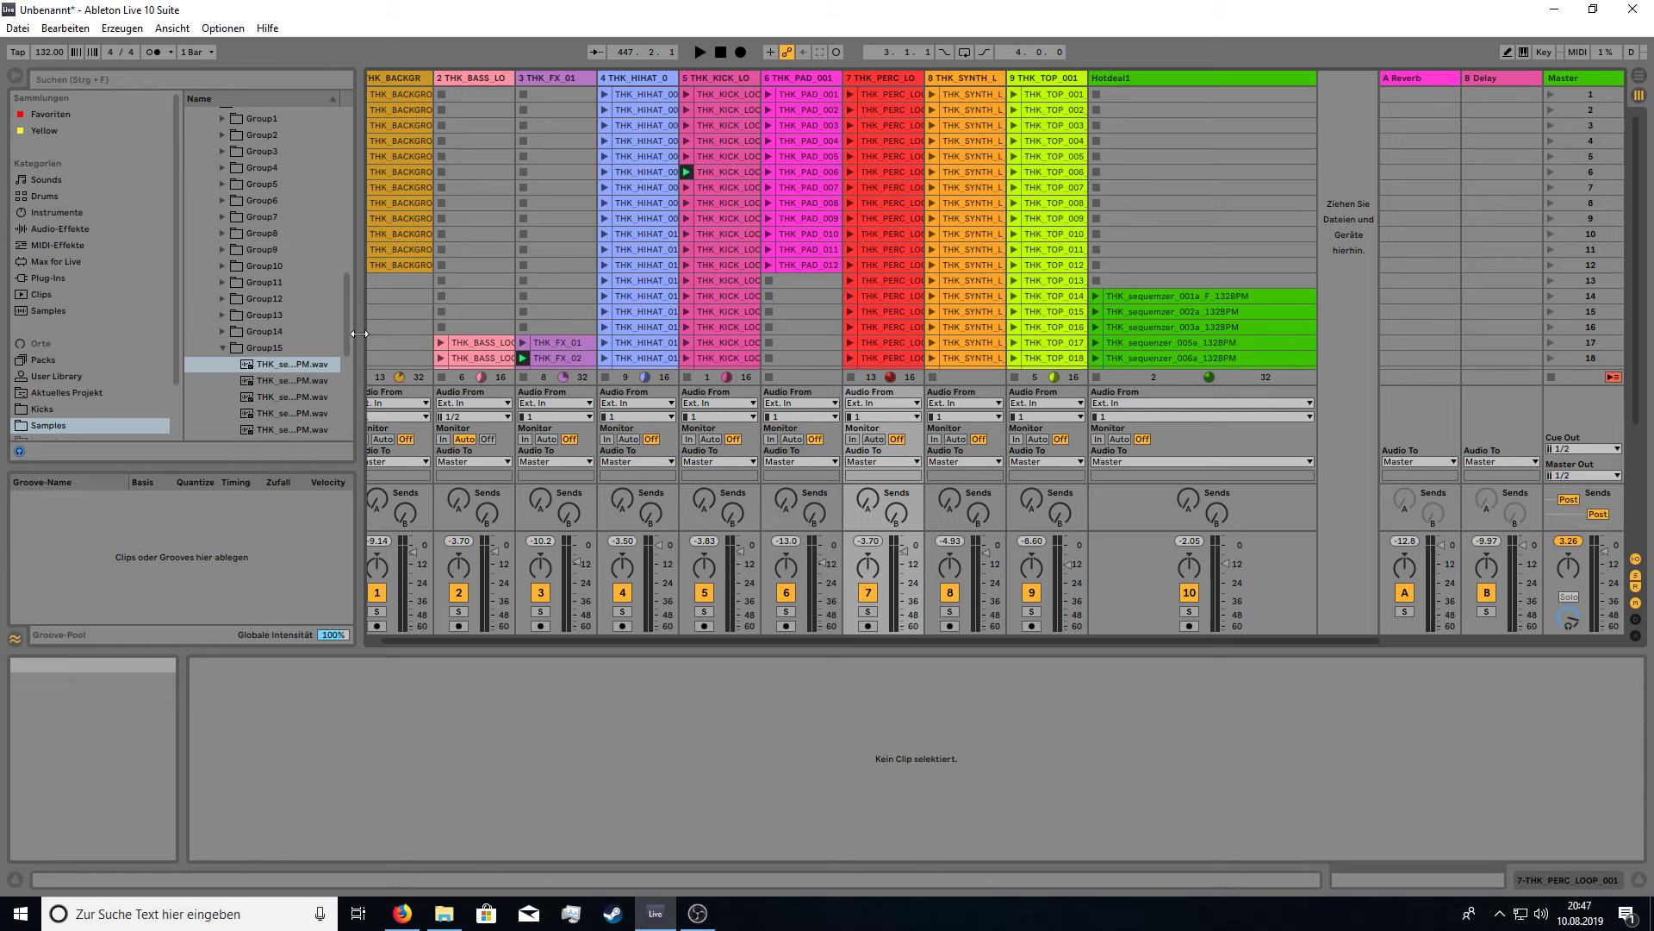
pyautogui.moveTo(355, 334); pyautogui.dragTo(618, 331)
pyautogui.scroll(5, 319, 354)
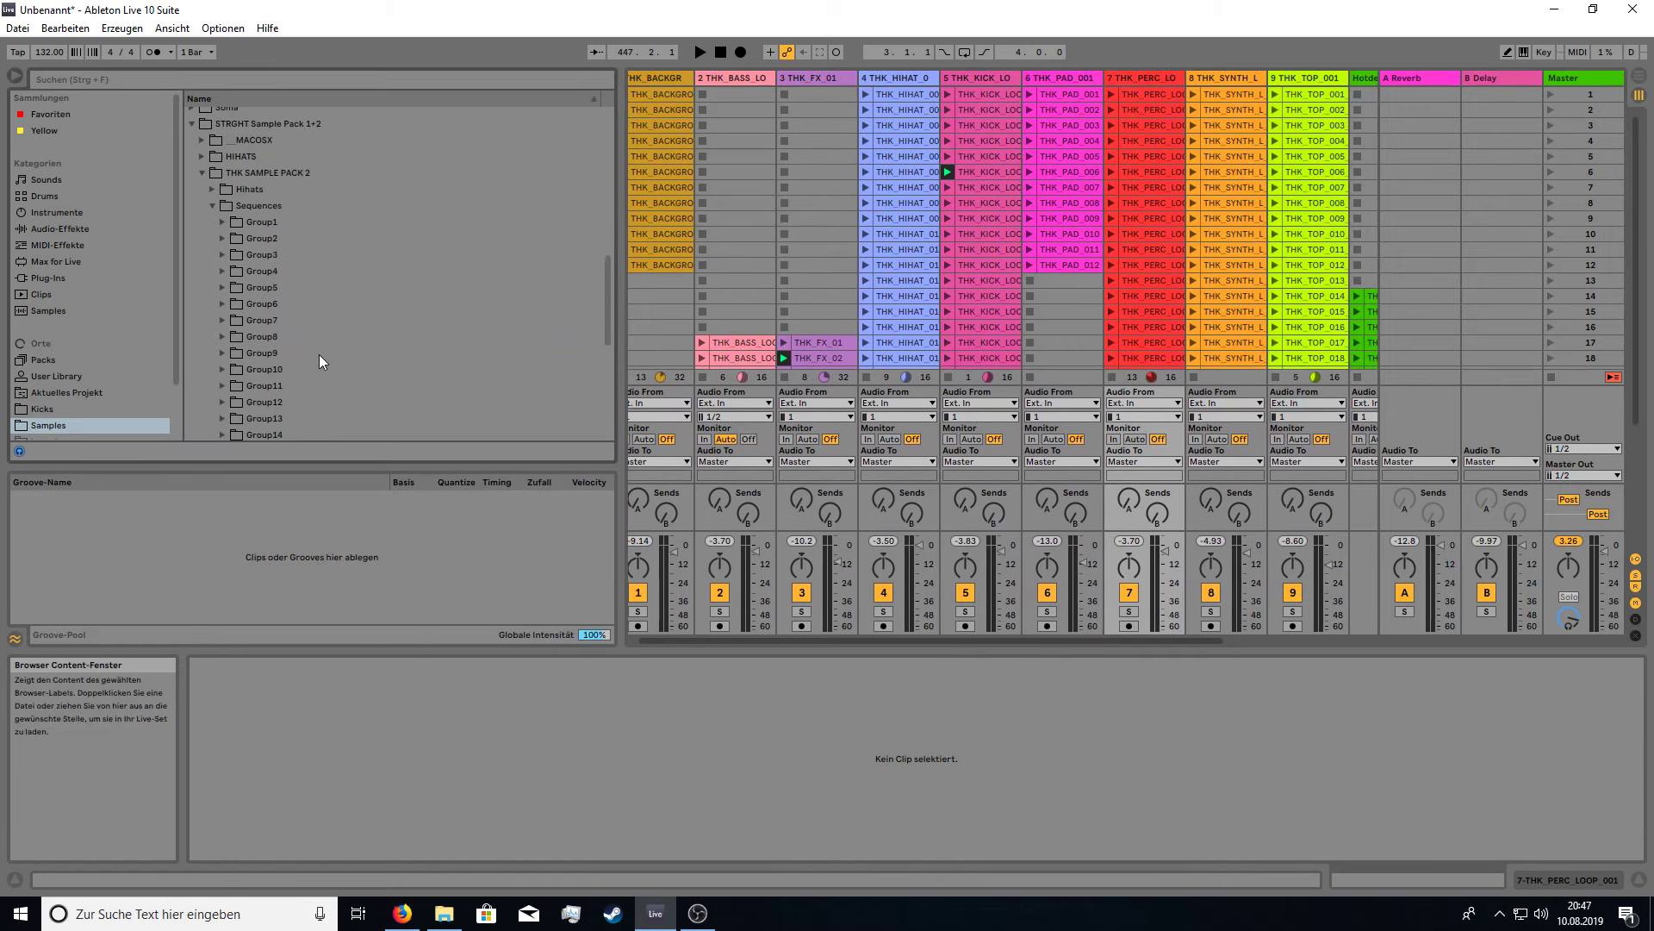
pyautogui.click(196, 258)
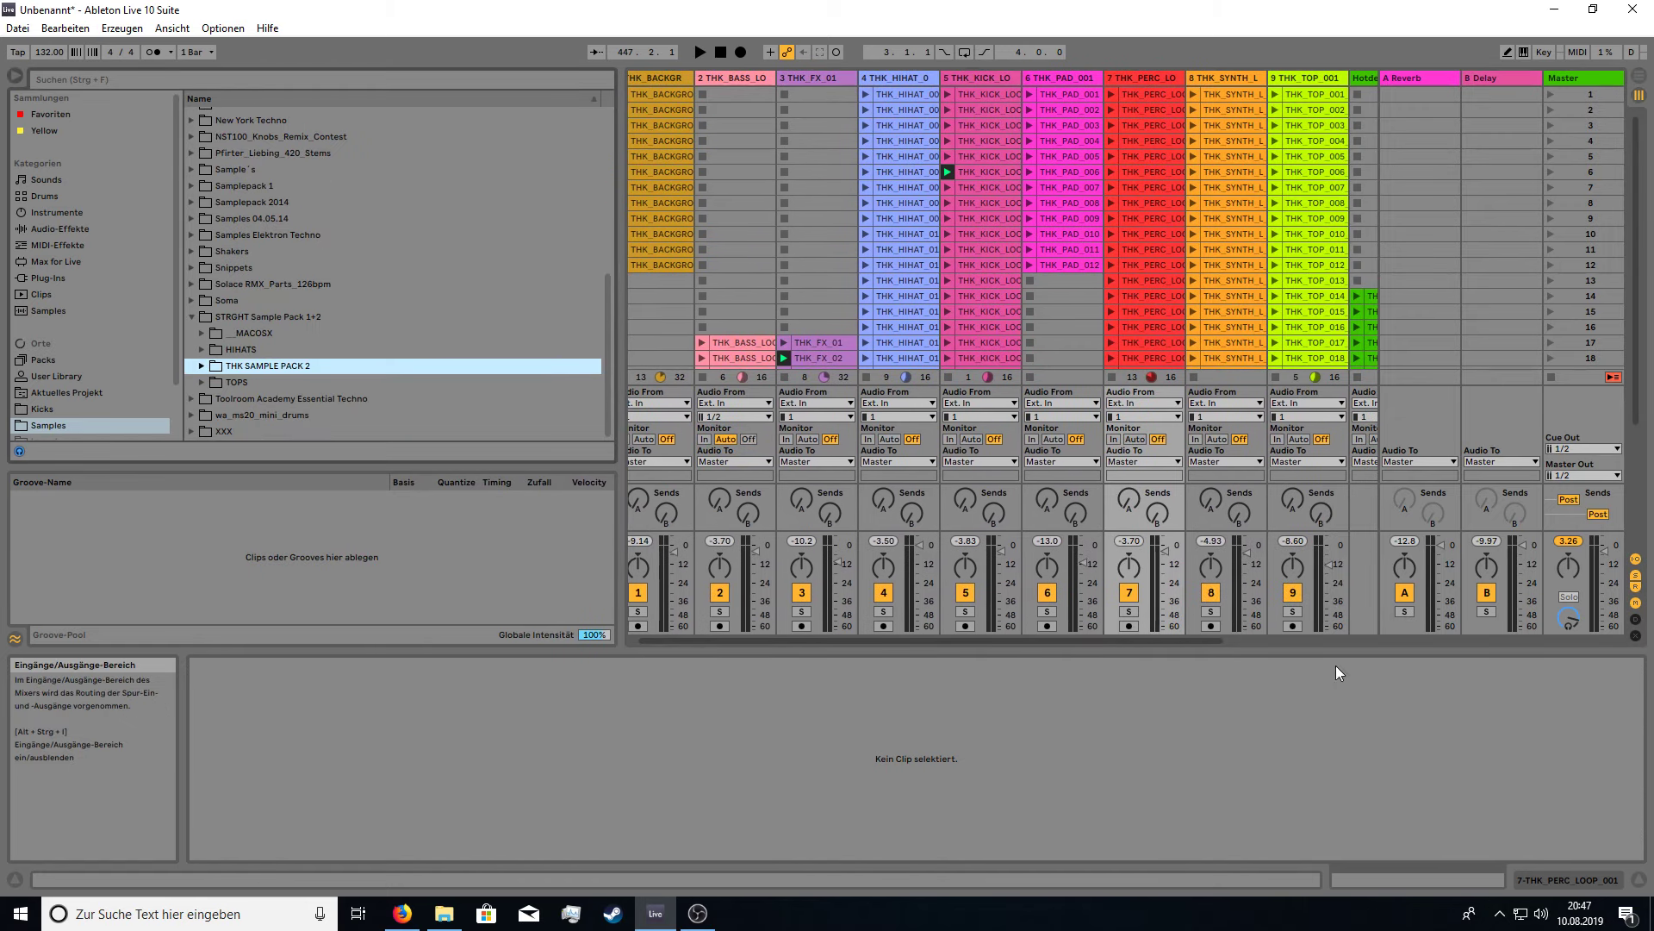
pyautogui.scroll(-5, 1201, 209)
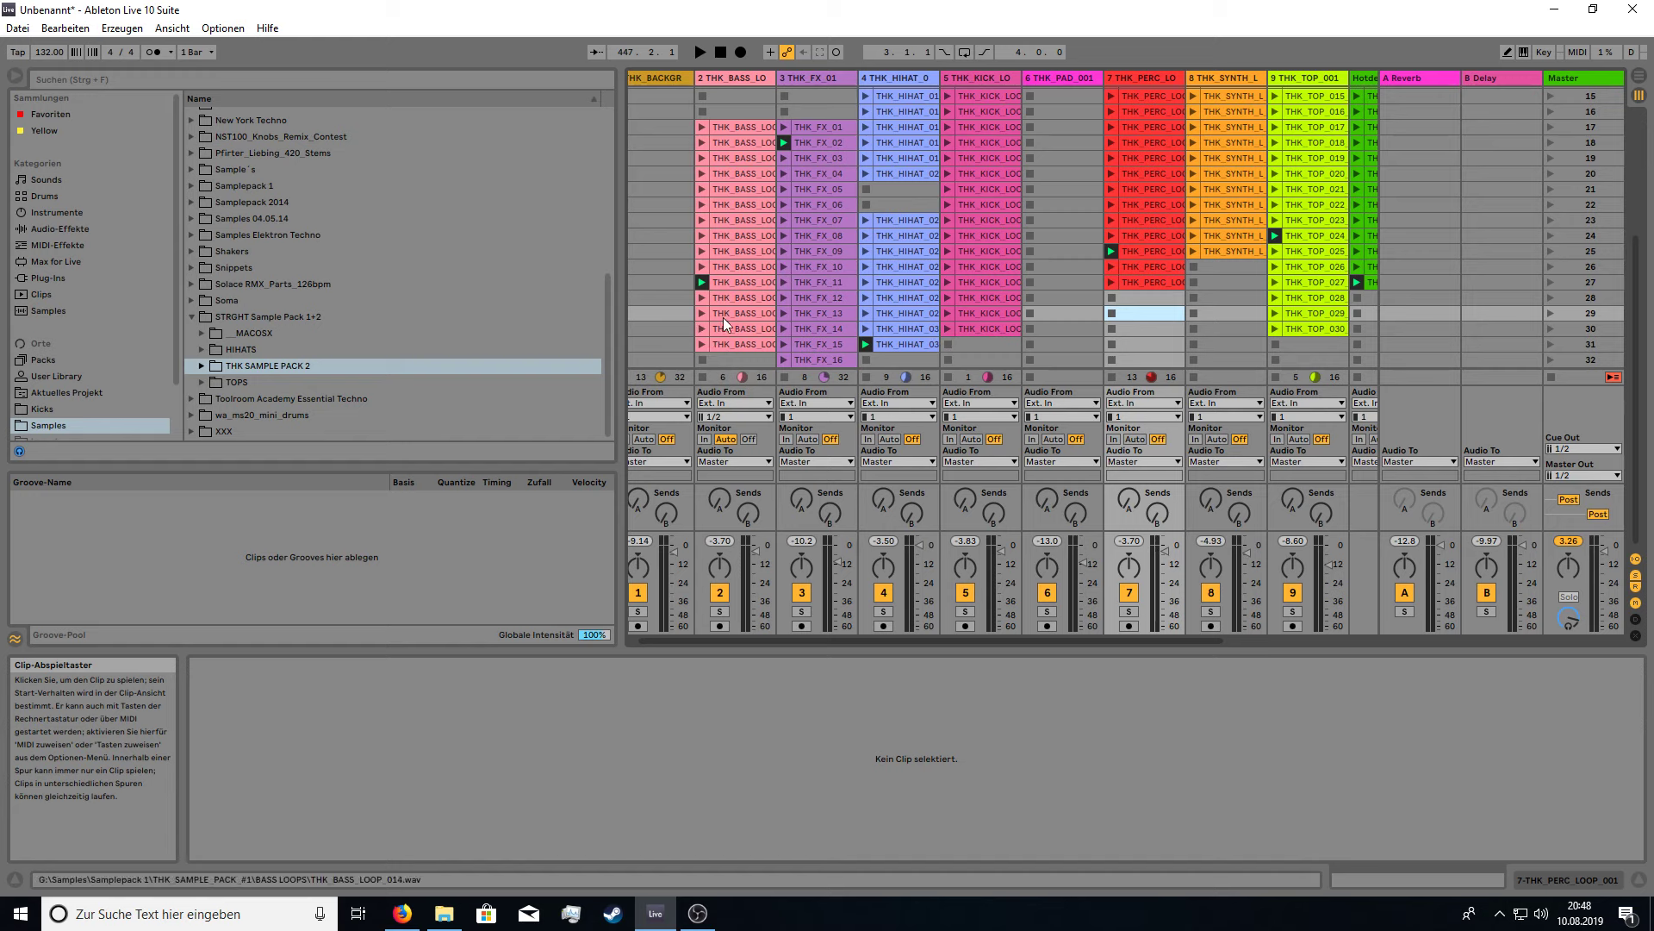
# Play the kick loop of scene 30, audition the bass loops of scenes 23, 21, 20 and 19 with it, and stop playback.
pyautogui.click(947, 330)
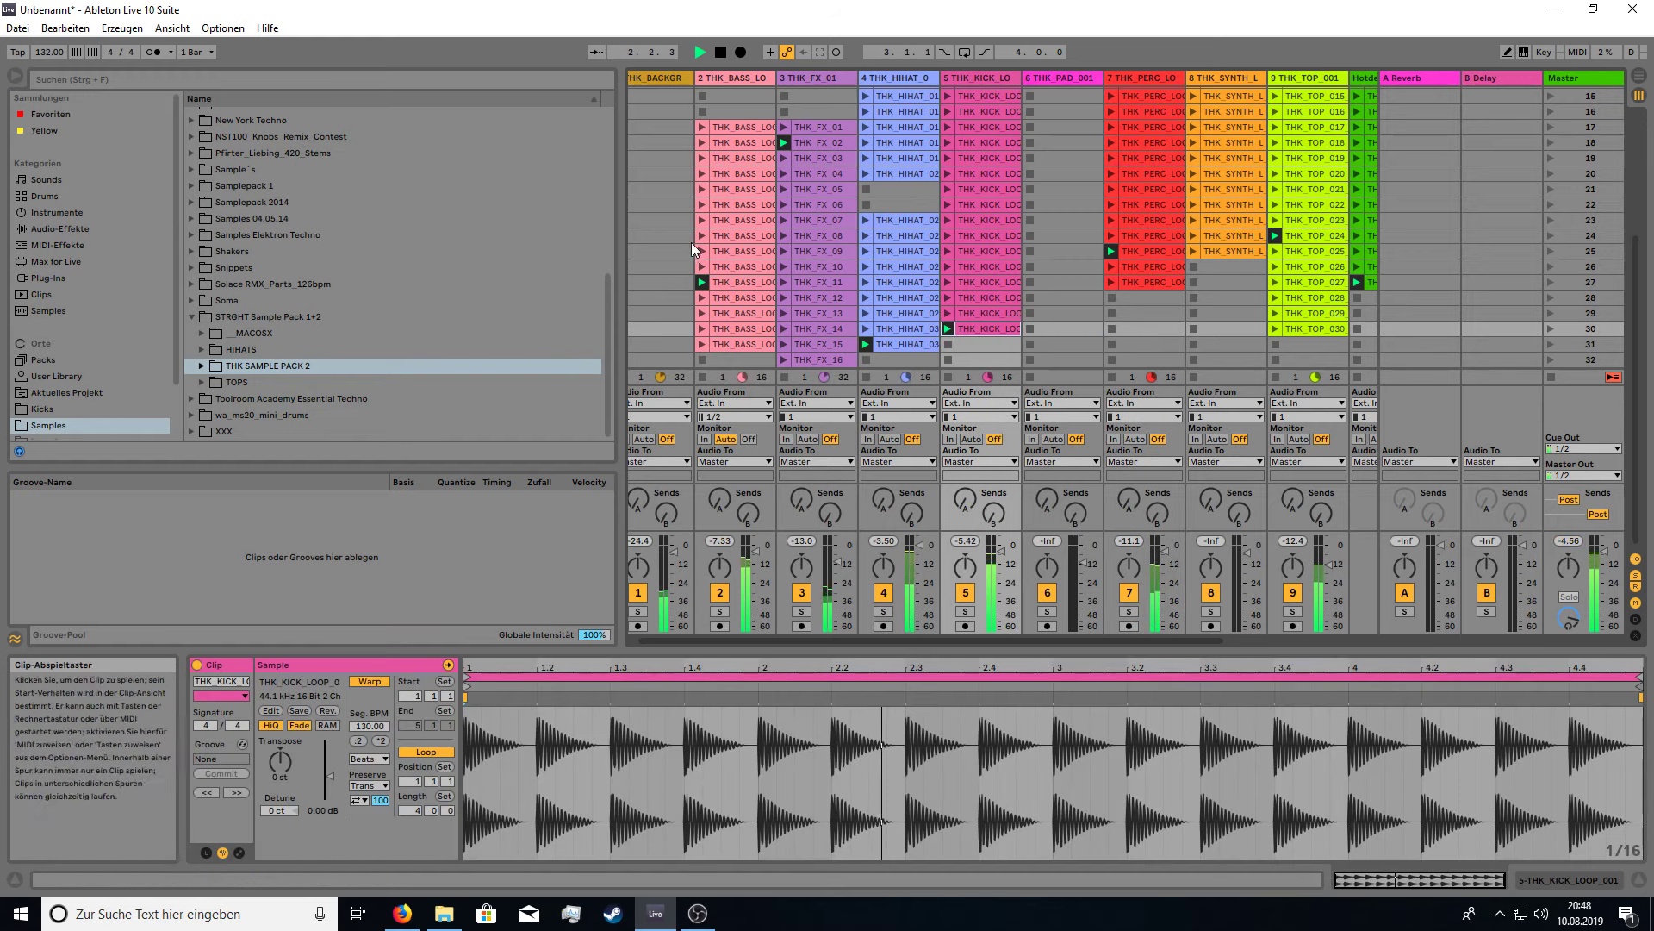
pyautogui.click(702, 220)
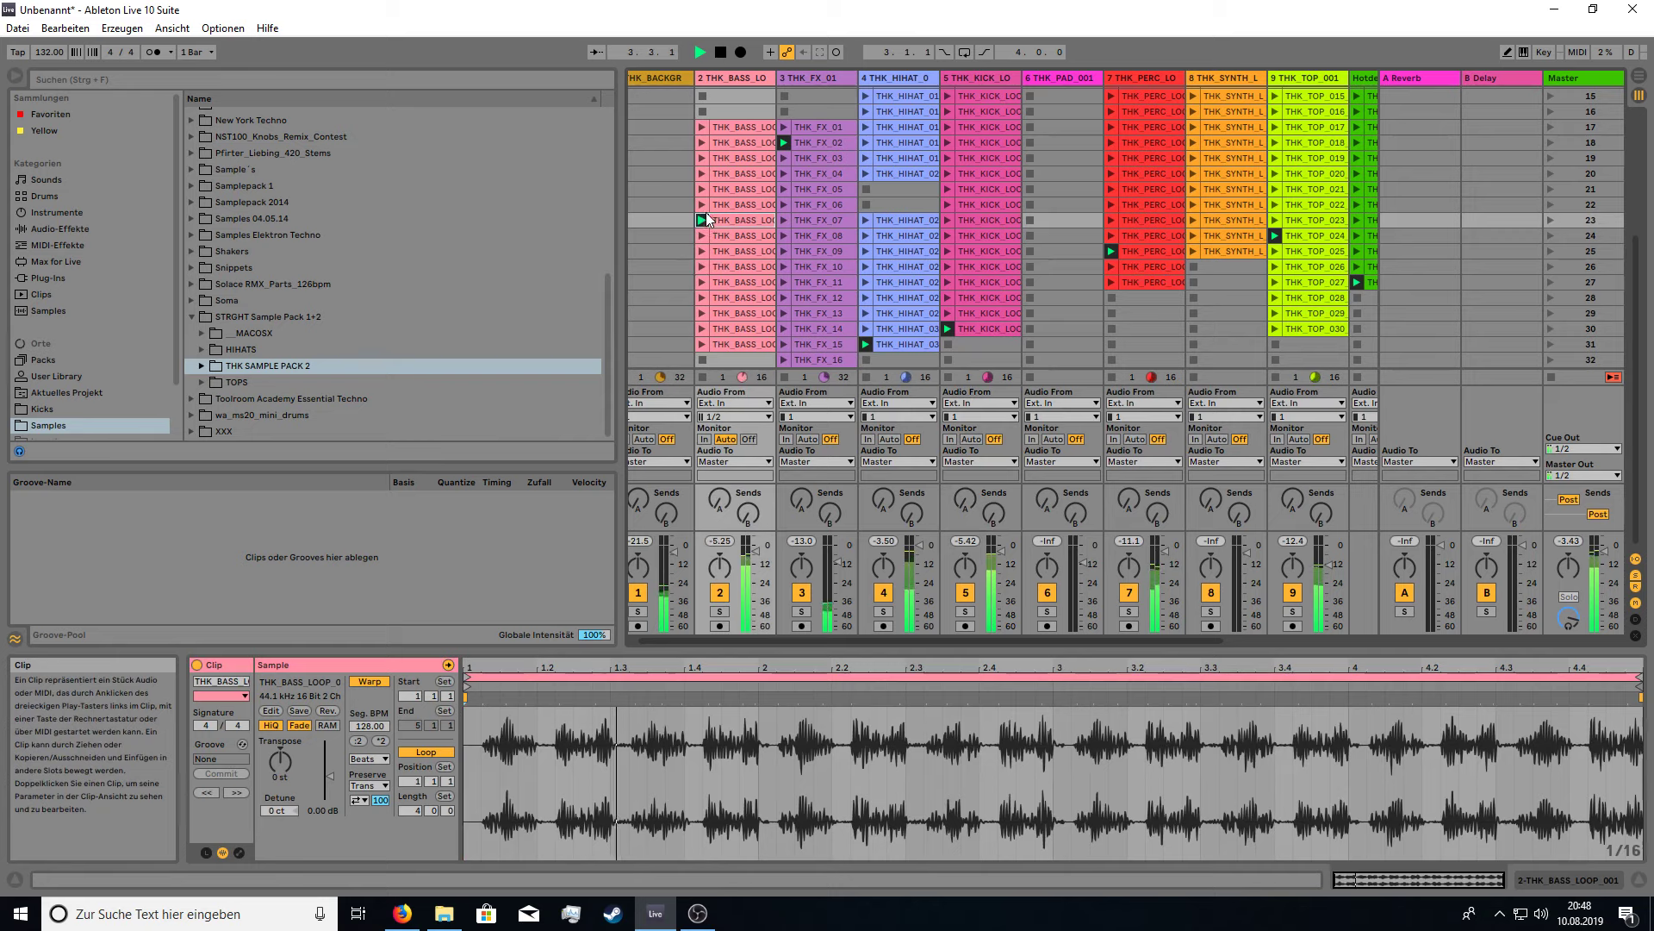
pyautogui.click(702, 189)
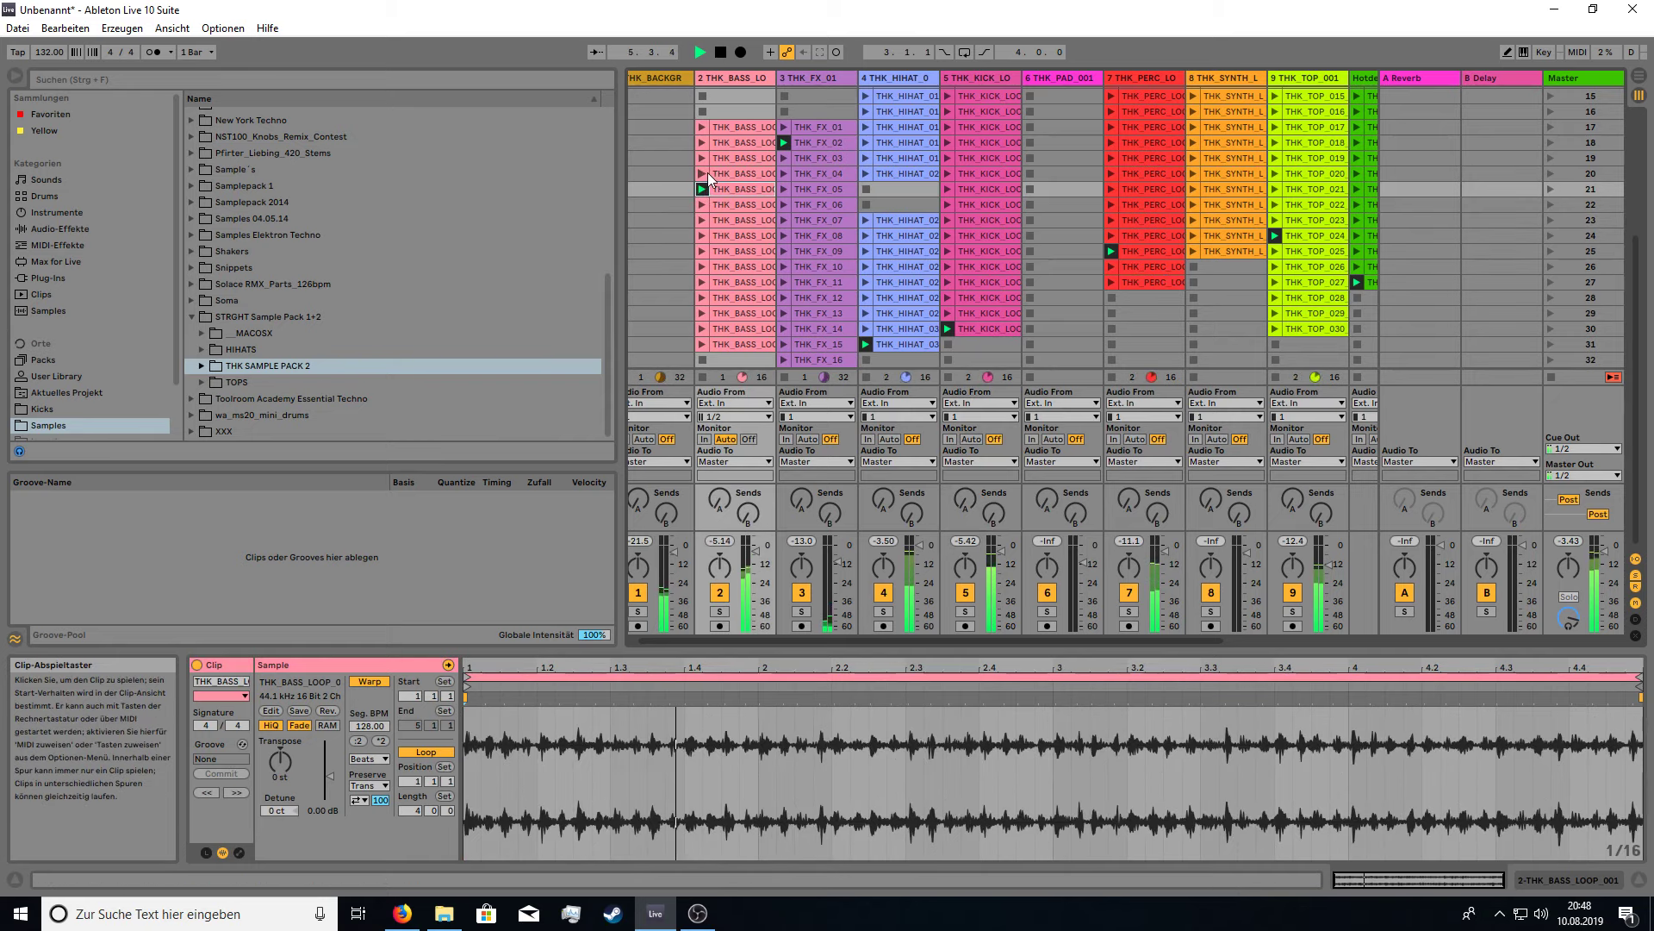
pyautogui.click(700, 174)
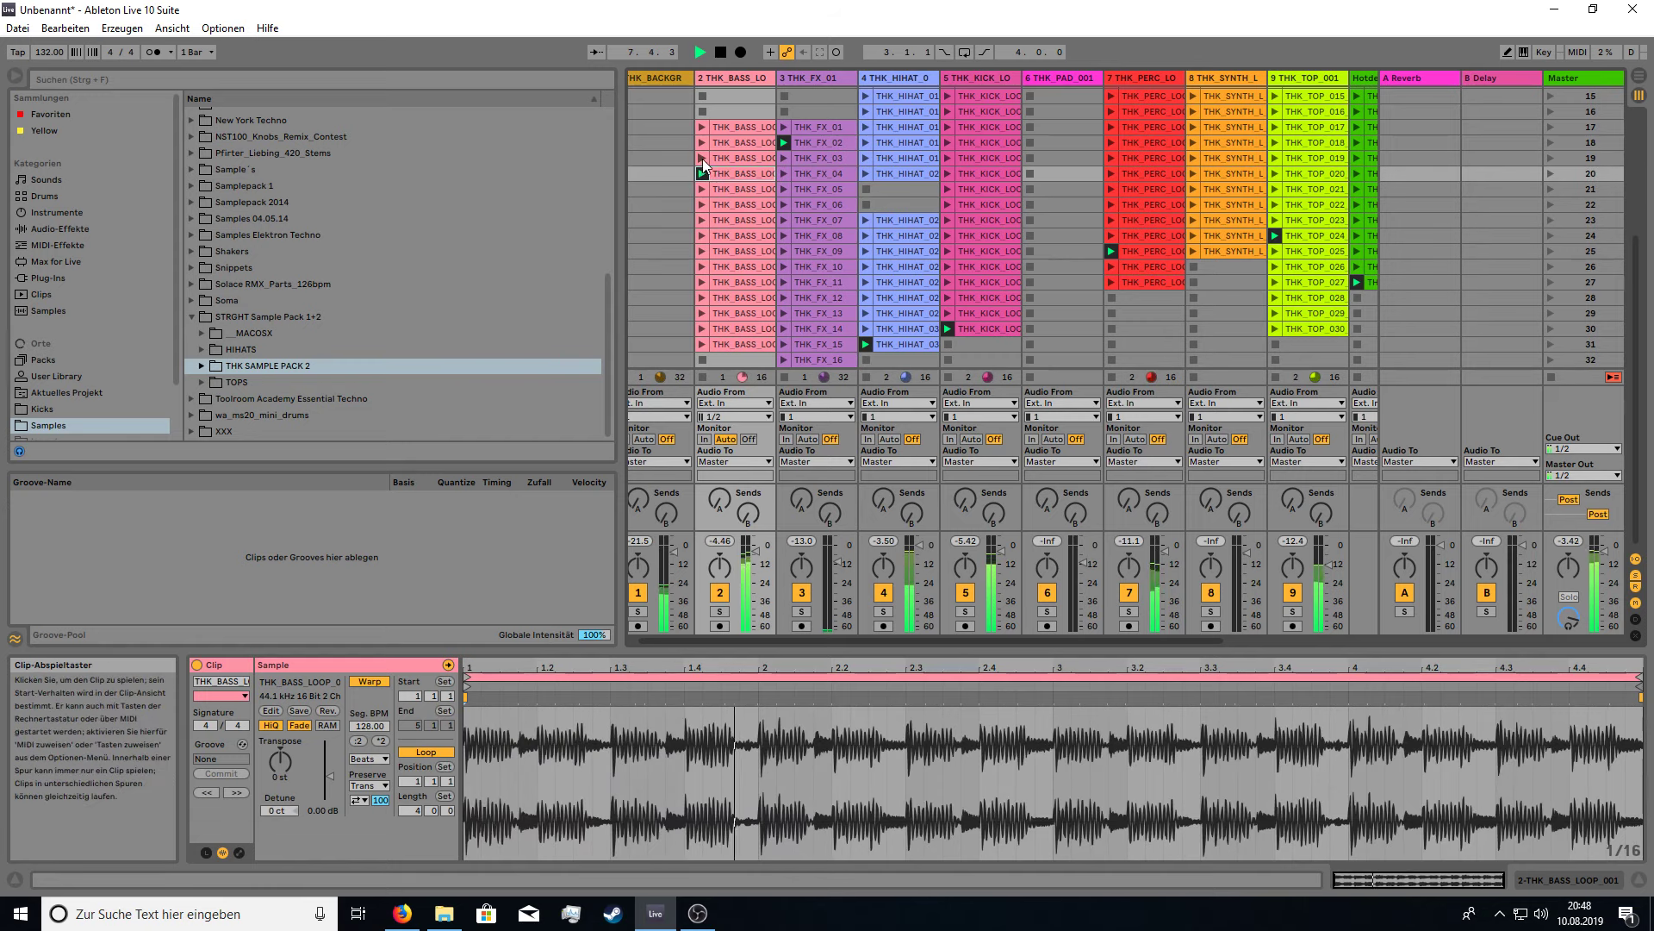
pyautogui.click(701, 159)
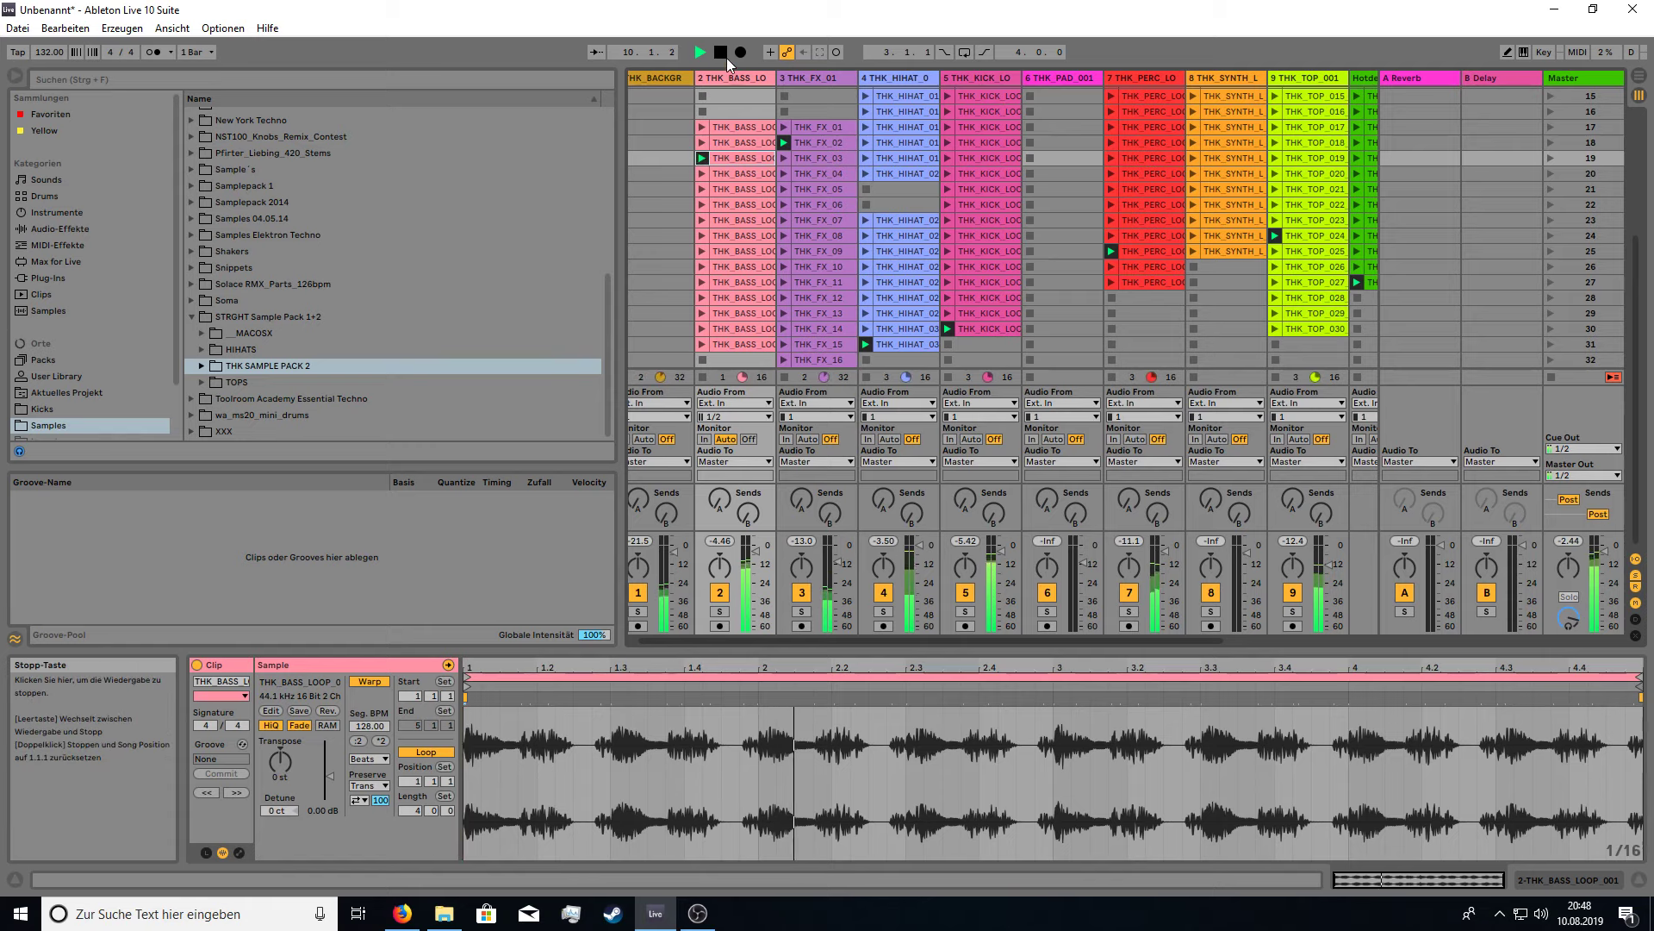
pyautogui.click(722, 55)
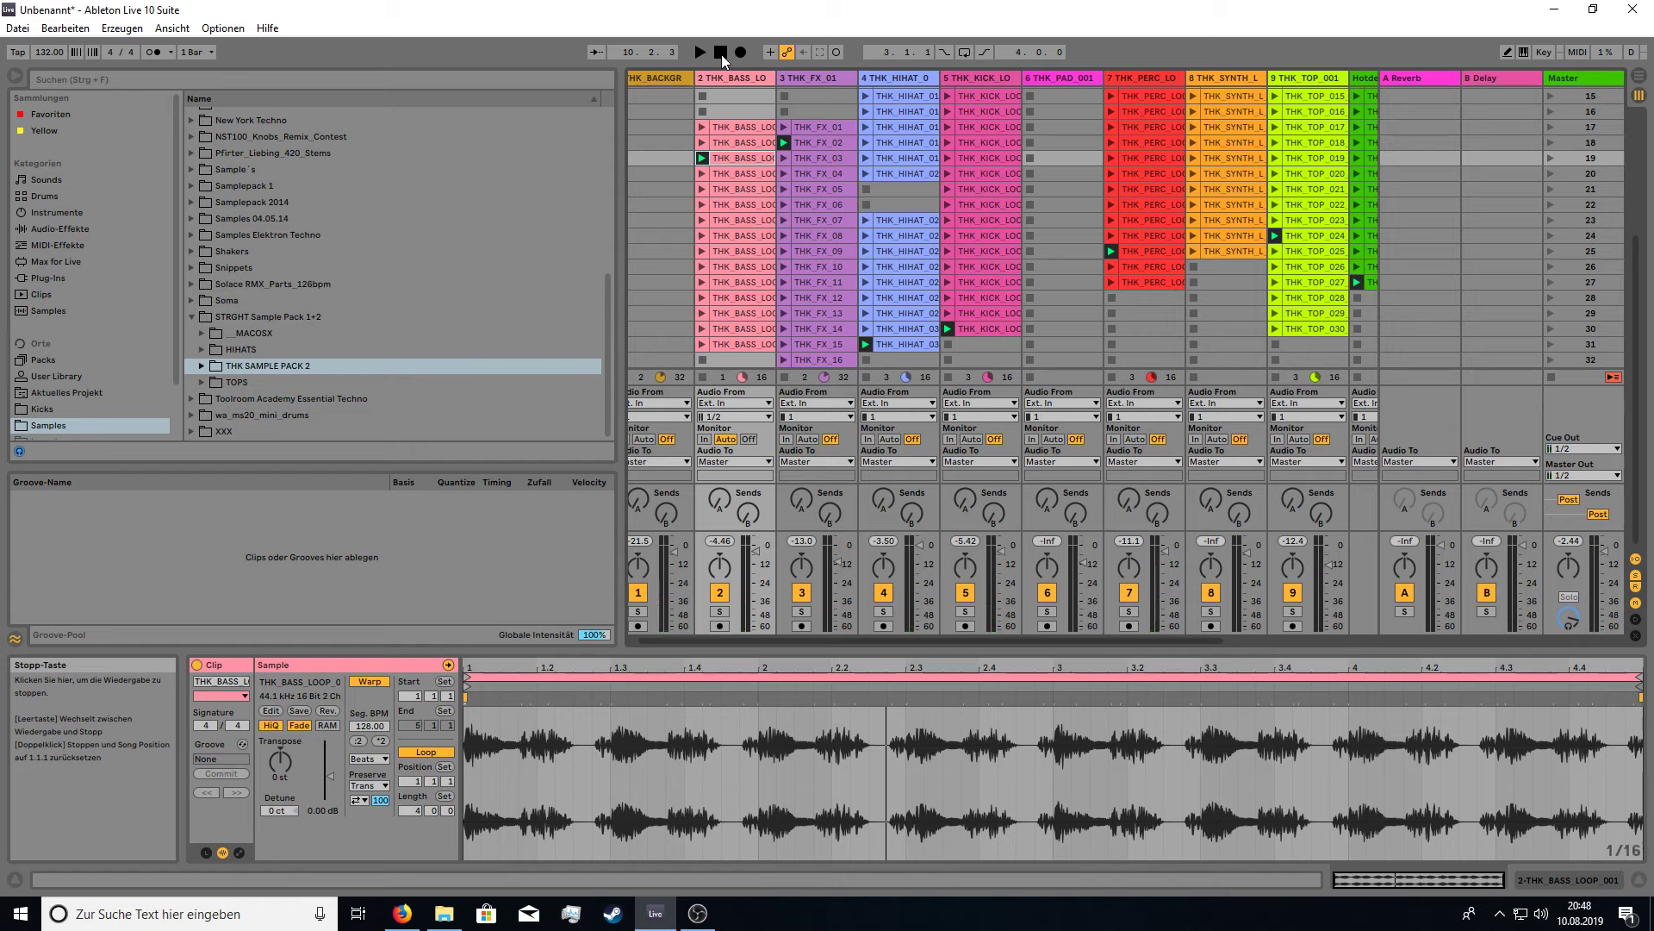
# Collapse the STRGHT Sample Pack 1+2 folder and narrow the sample browser to make room for all the tracks.
pyautogui.scroll(5, 1056, 111)
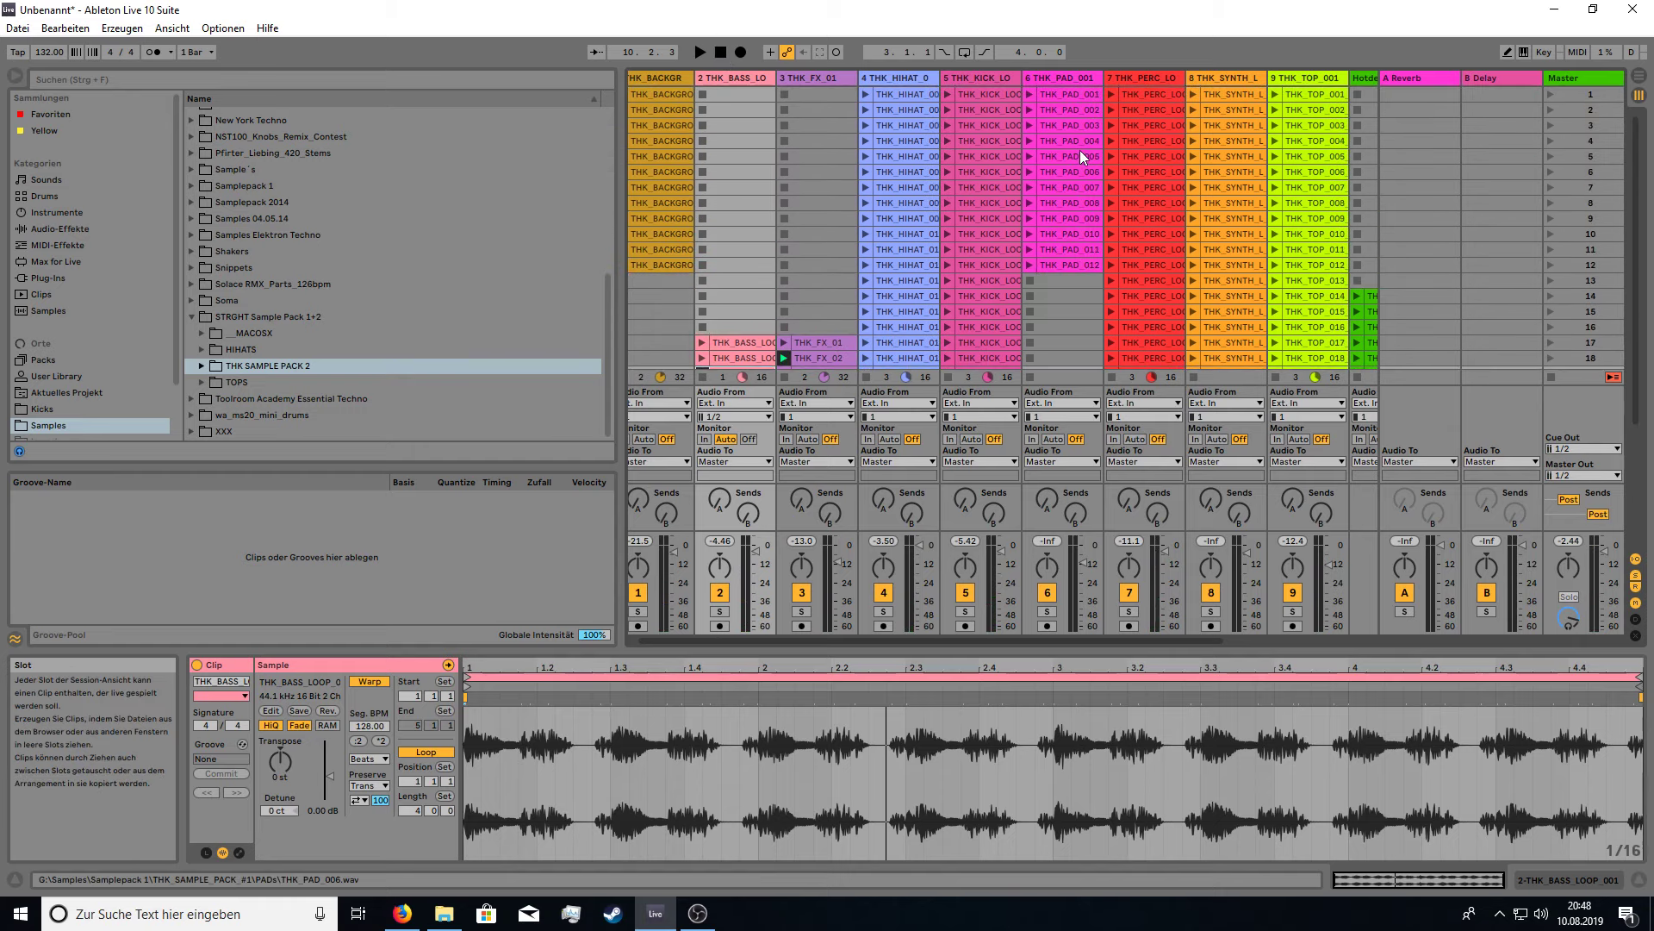
pyautogui.scroll(-6, 803, 317)
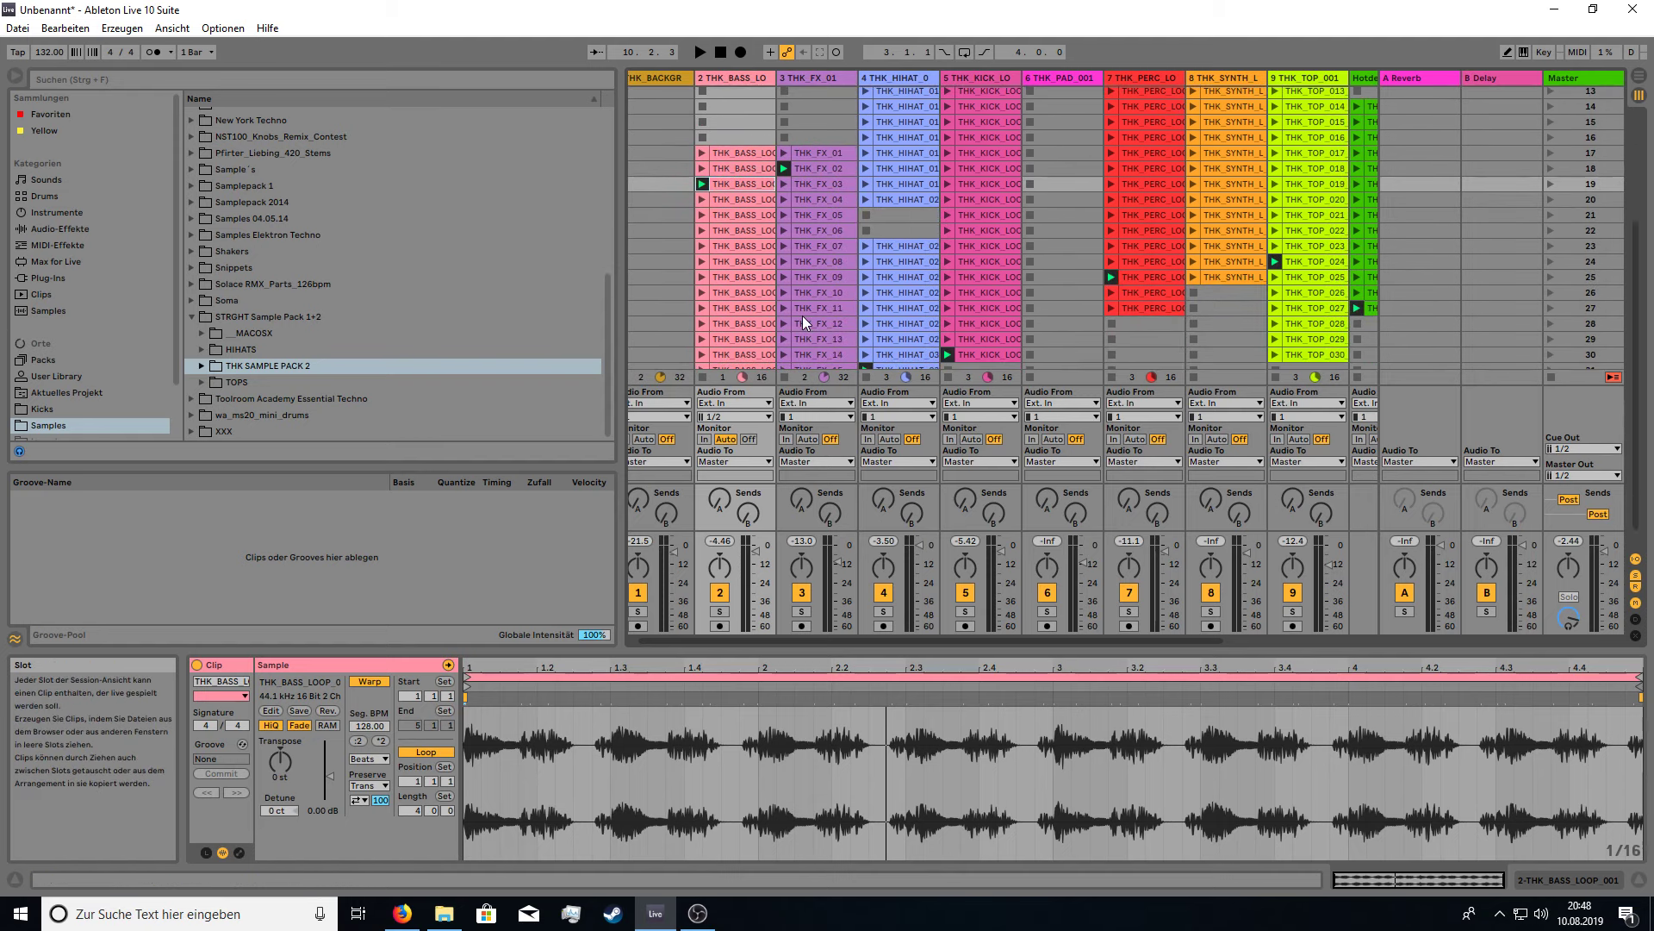
pyautogui.scroll(4, 463, 246)
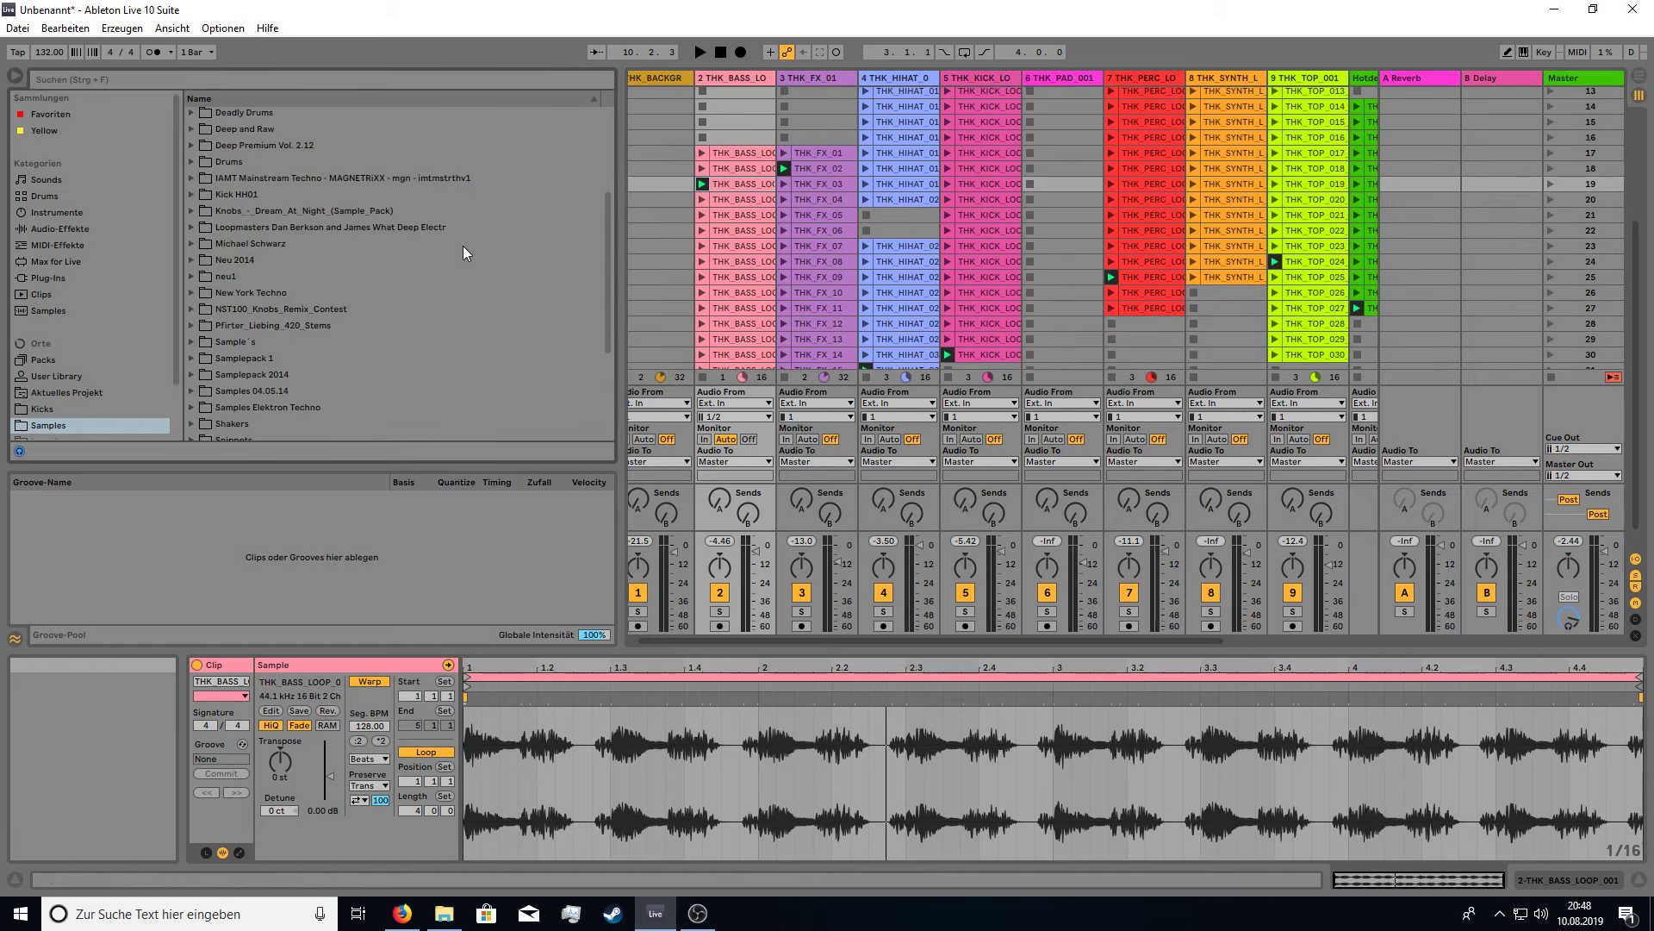
pyautogui.scroll(-4, 411, 226)
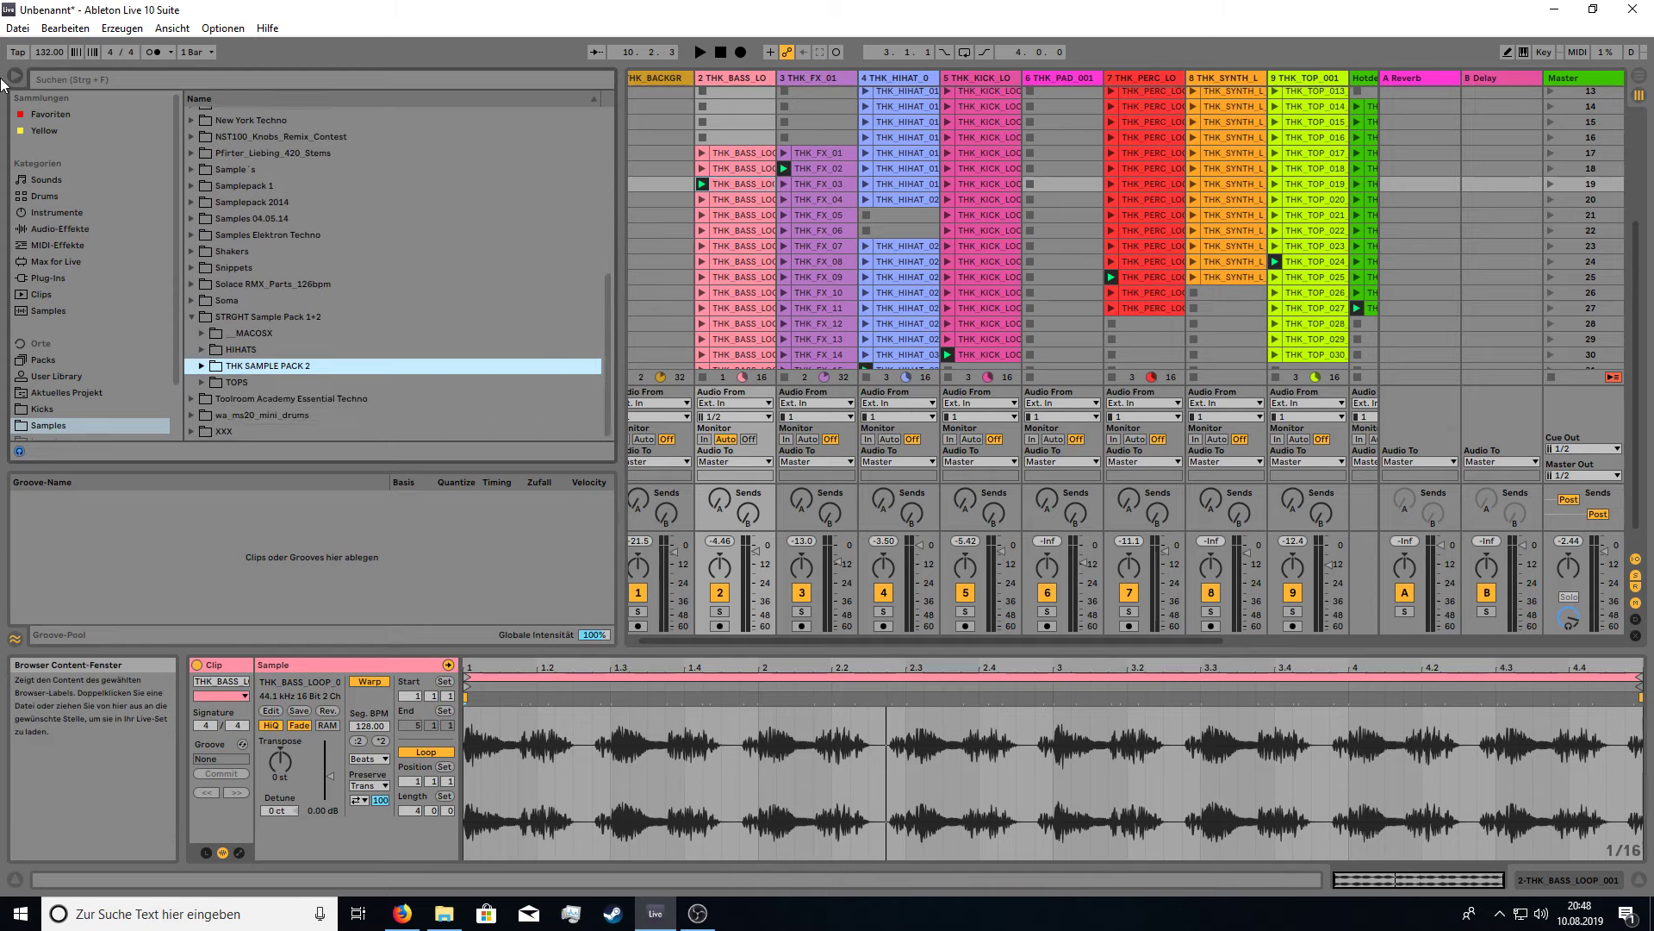
pyautogui.click(193, 317)
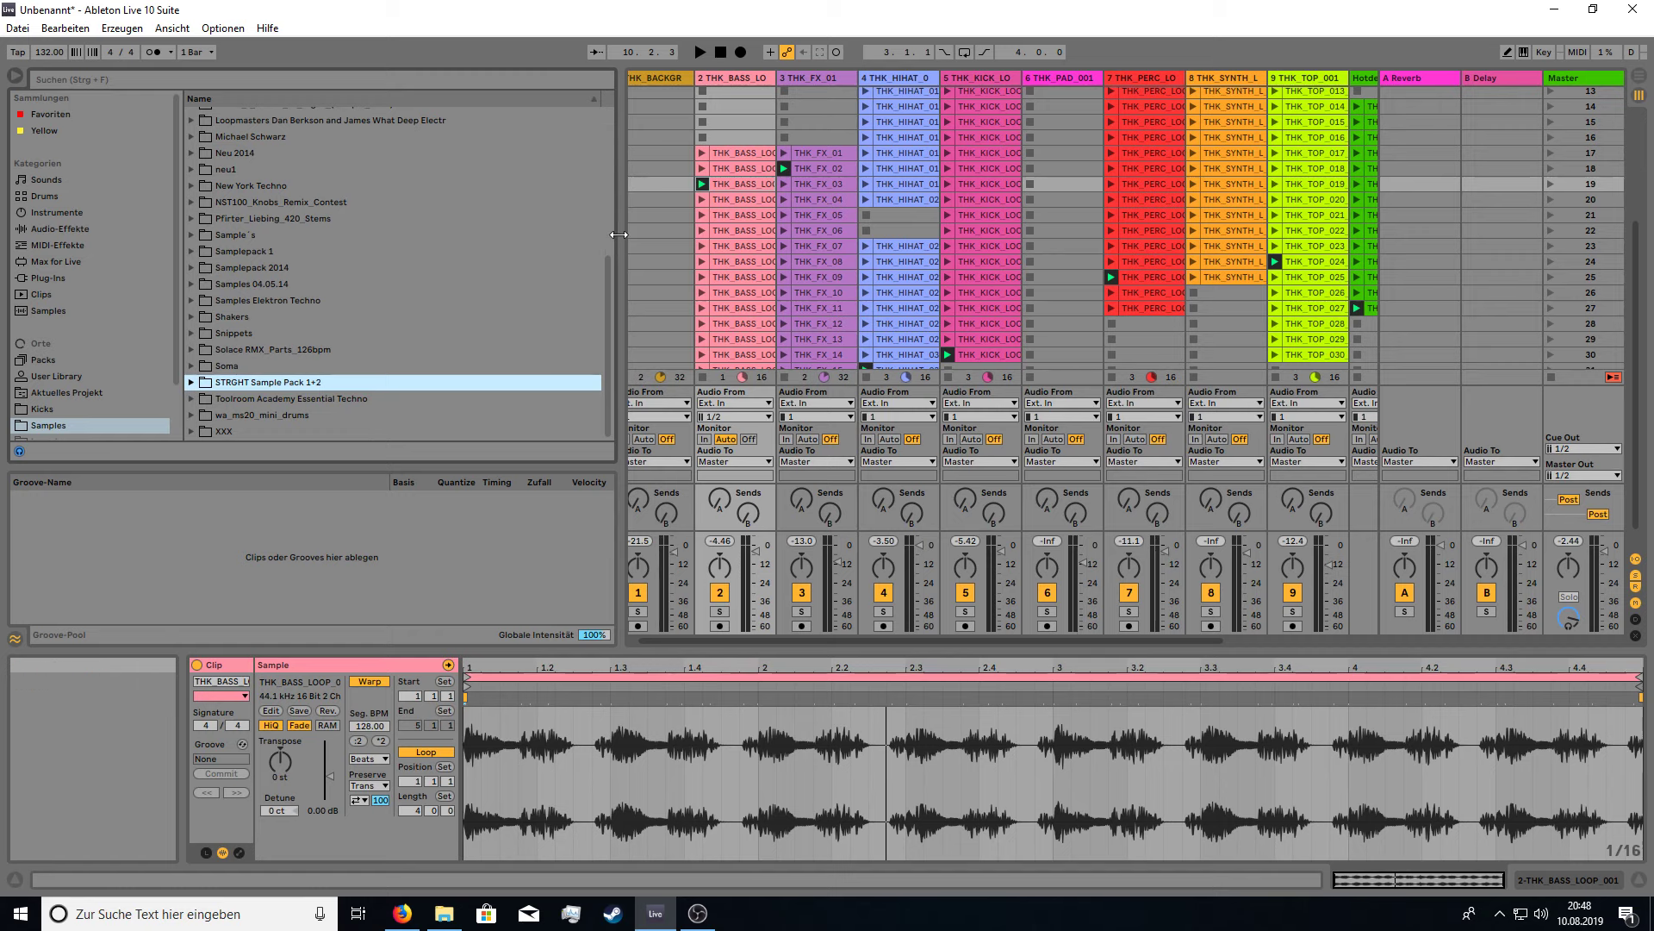
pyautogui.moveTo(618, 235); pyautogui.dragTo(430, 233)
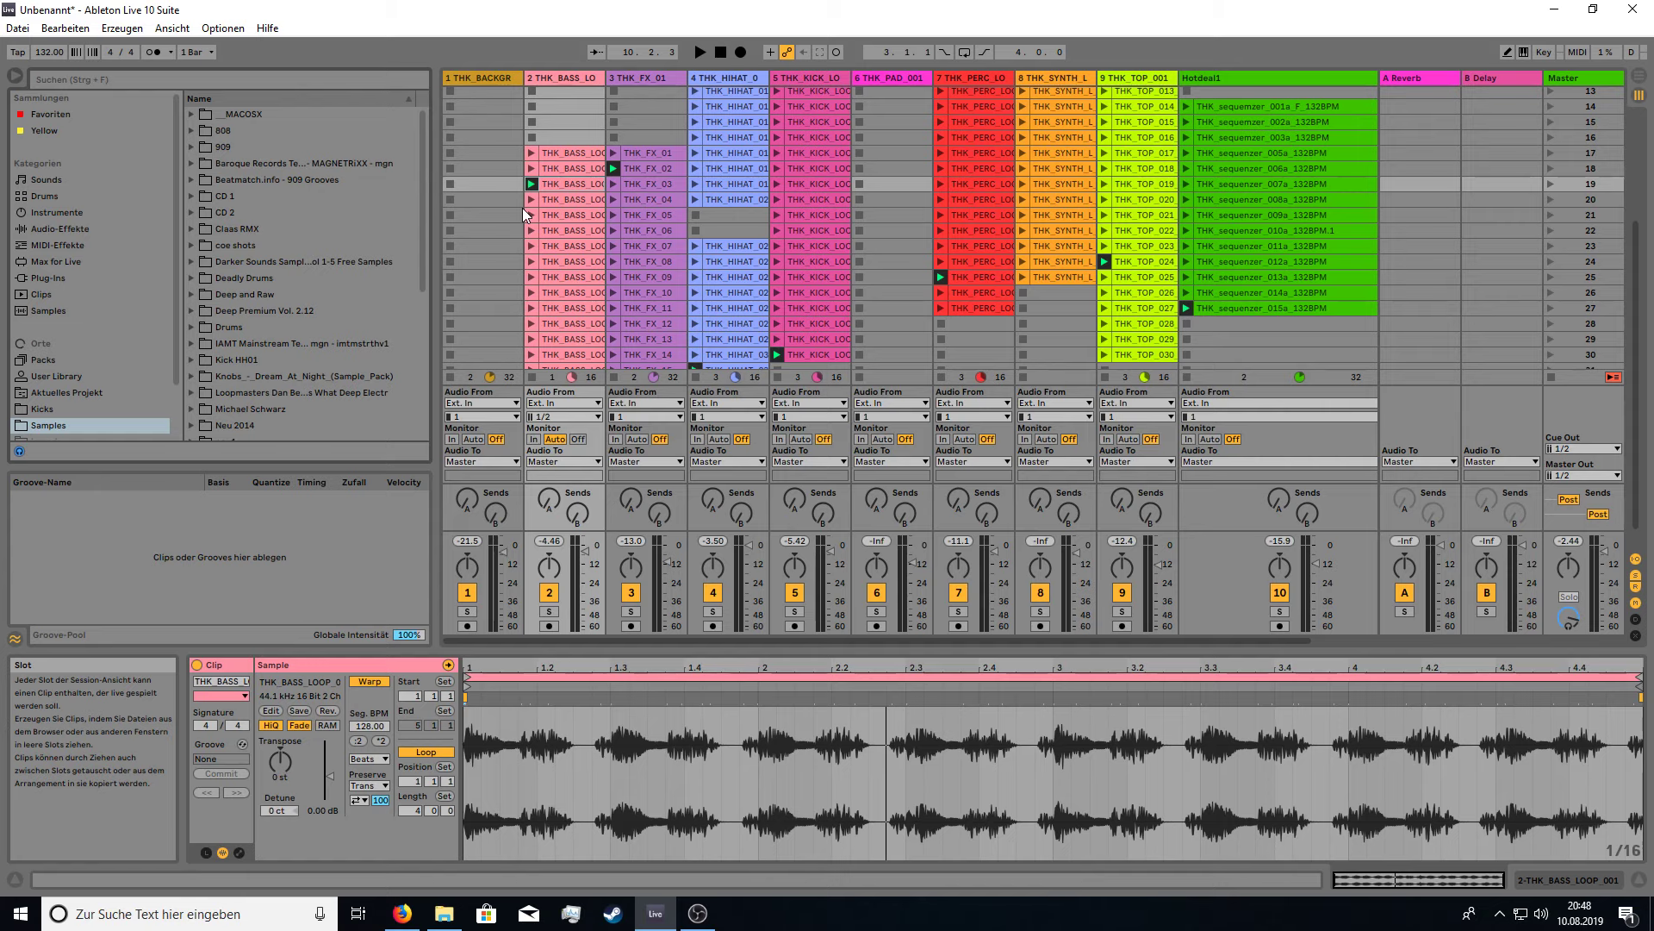
pyautogui.scroll(6, 758, 205)
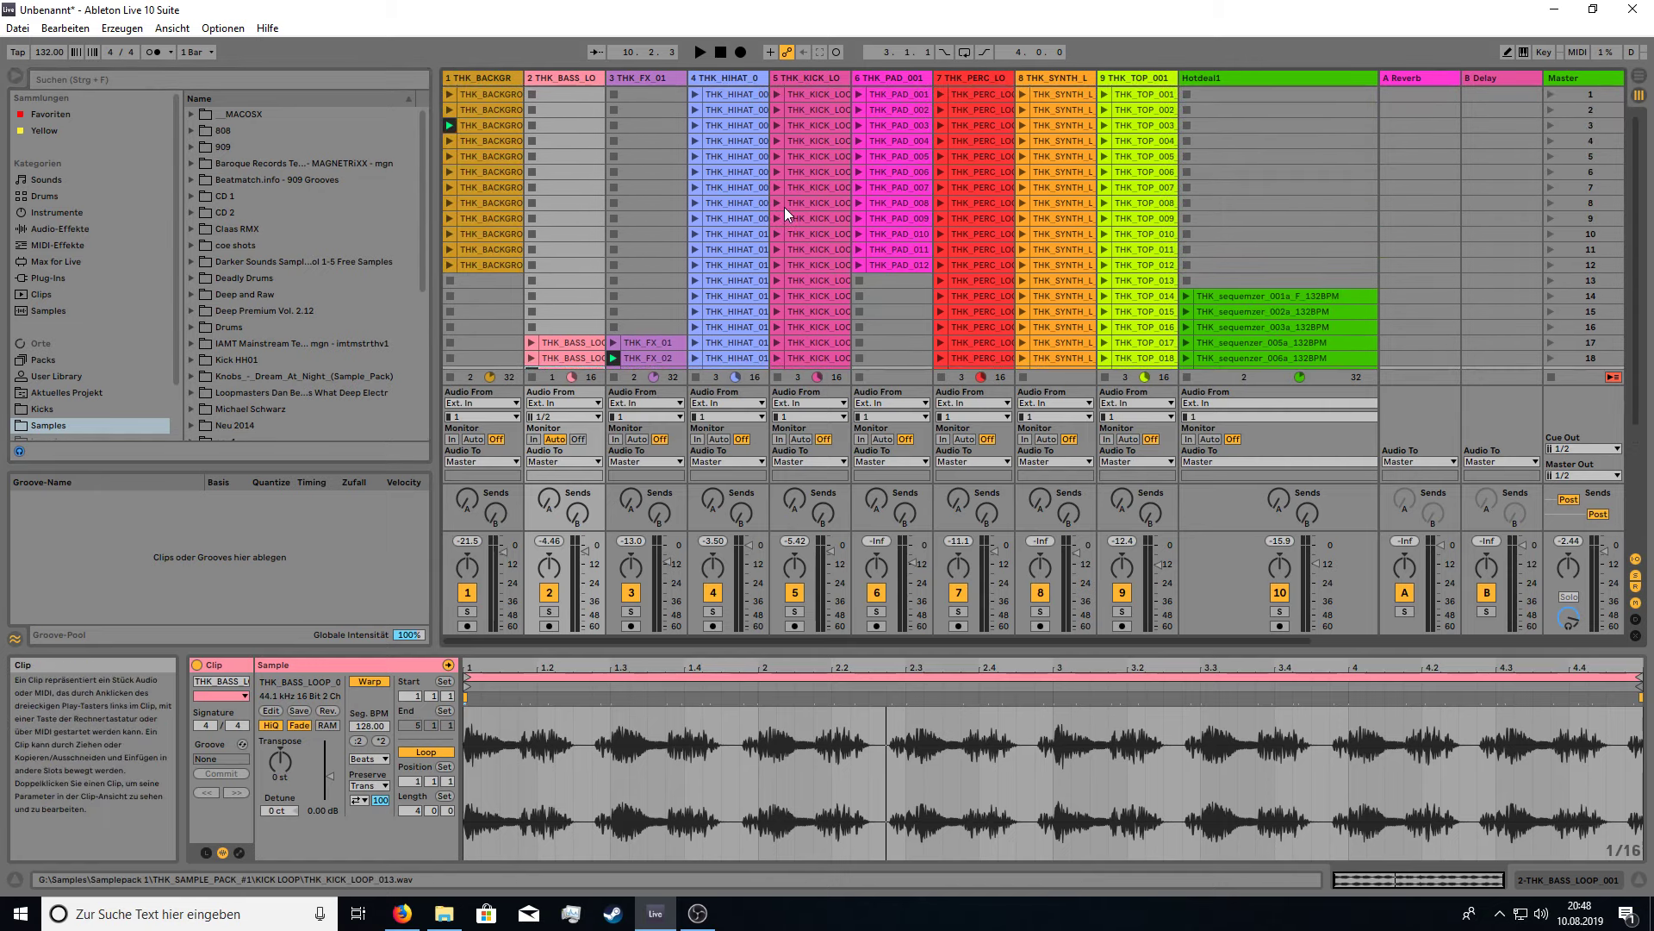
# Switch to Firefox and examine the STRGHT shop page for the prices of THK Sample Pack #2 and THK Sample Pack #1.
pyautogui.click(402, 910)
pyautogui.scroll(15, 177, 334)
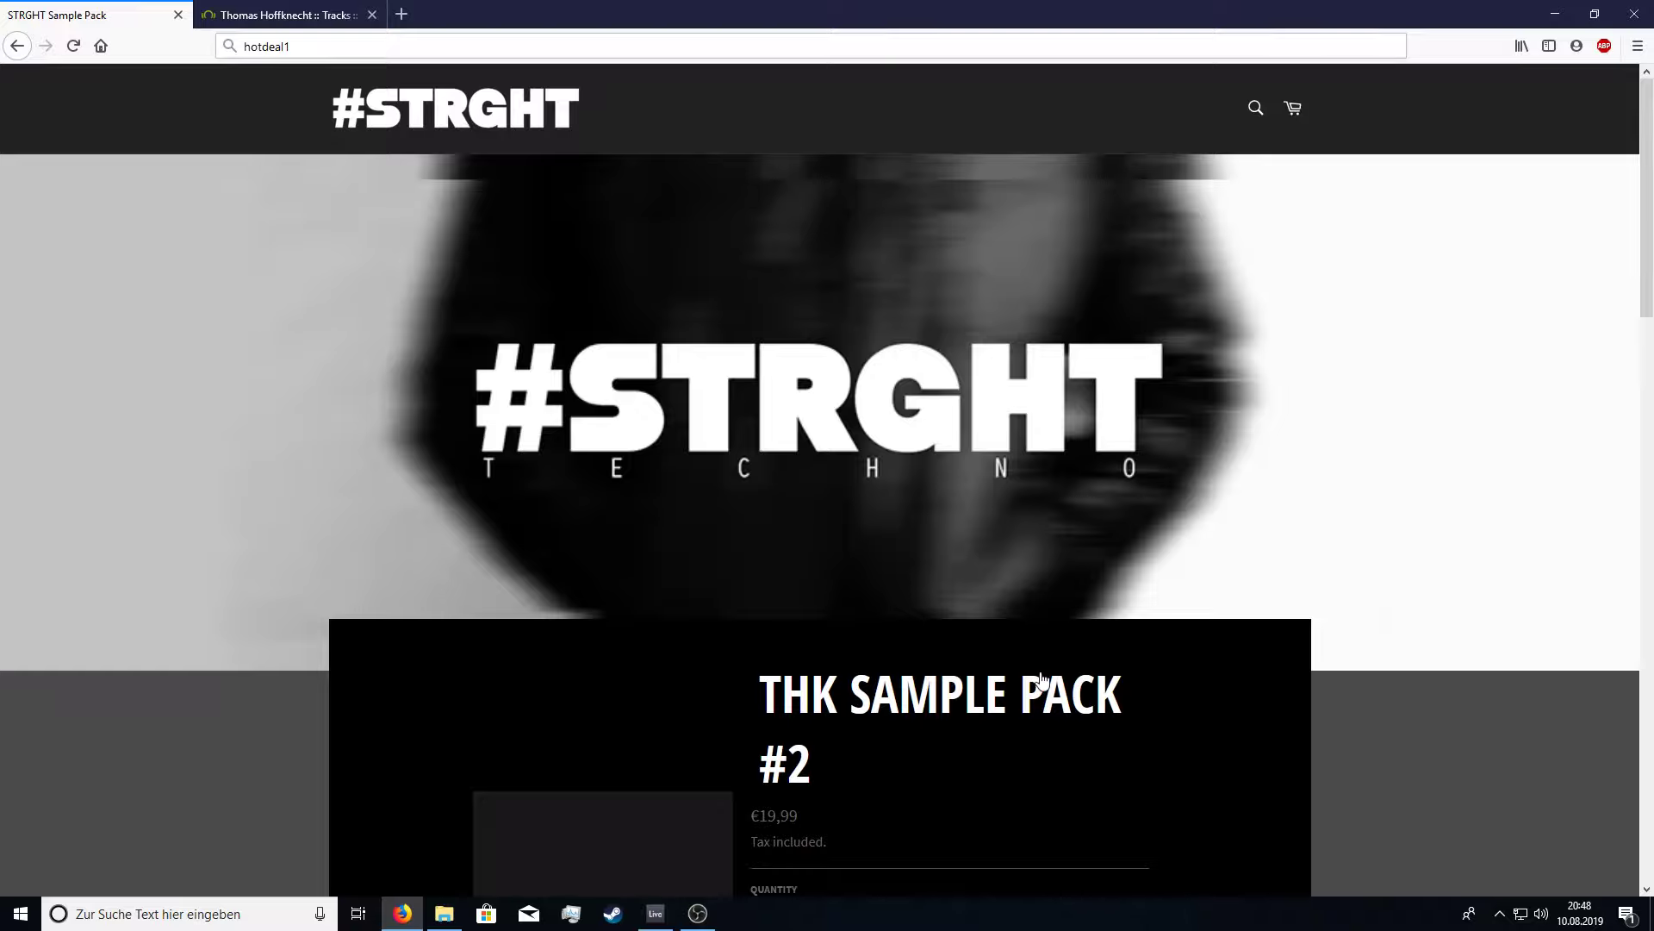
pyautogui.scroll(-15, 1577, 413)
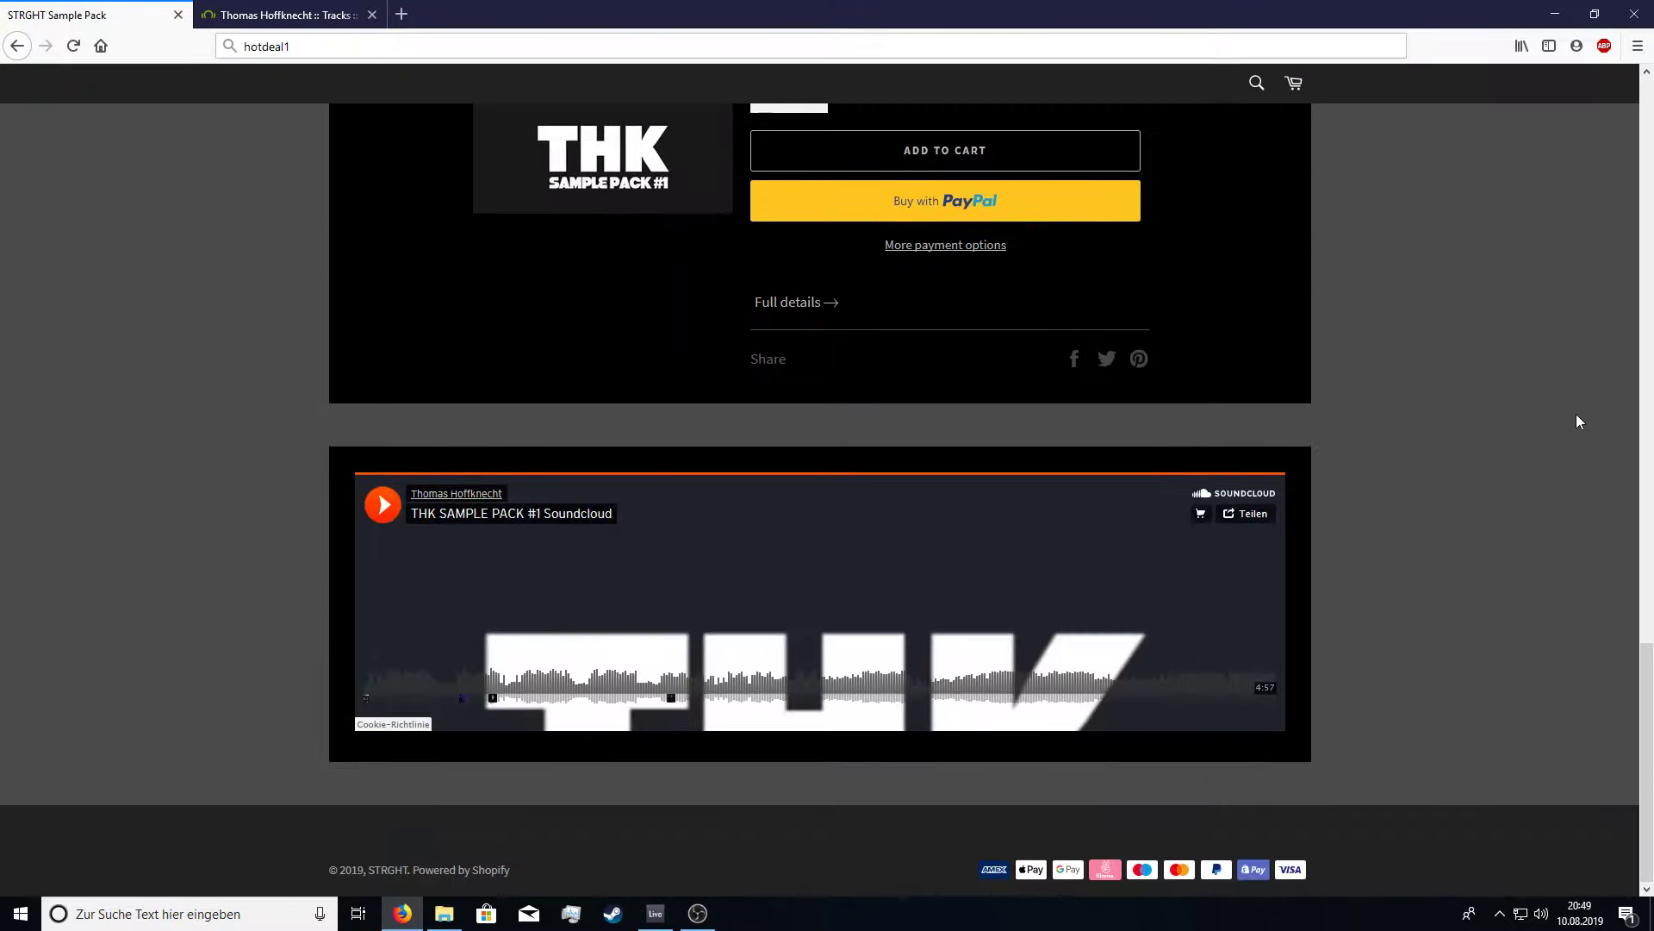
pyautogui.scroll(10, 1503, 400)
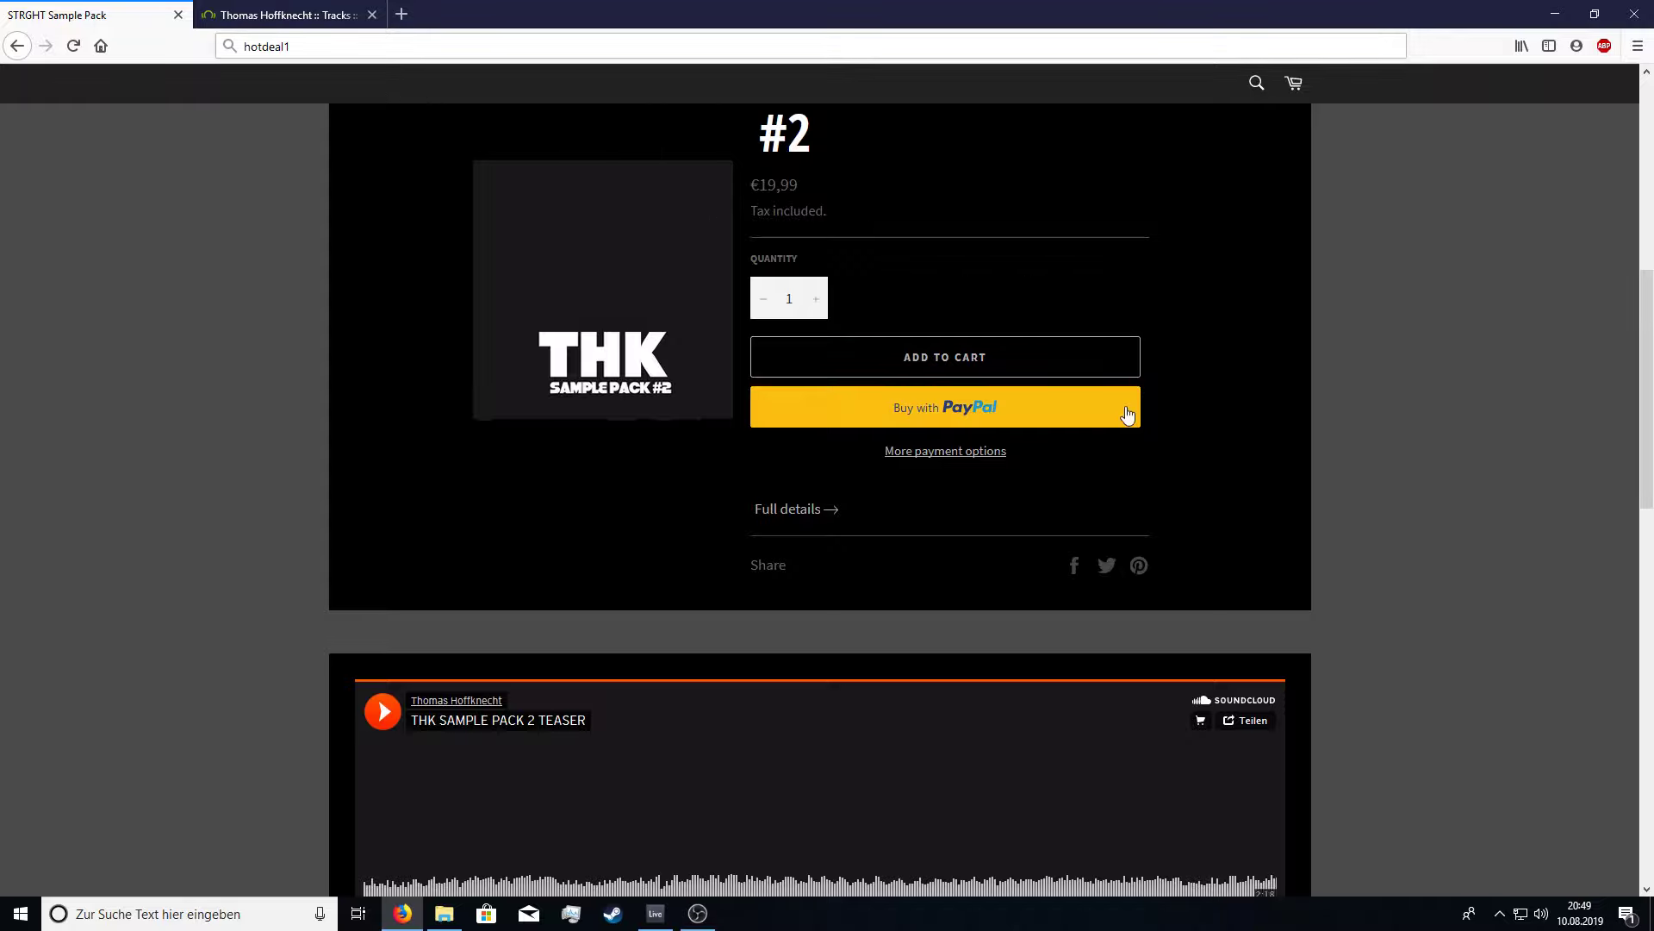
pyautogui.scroll(5, 786, 285)
pyautogui.scroll(-3, 867, 489)
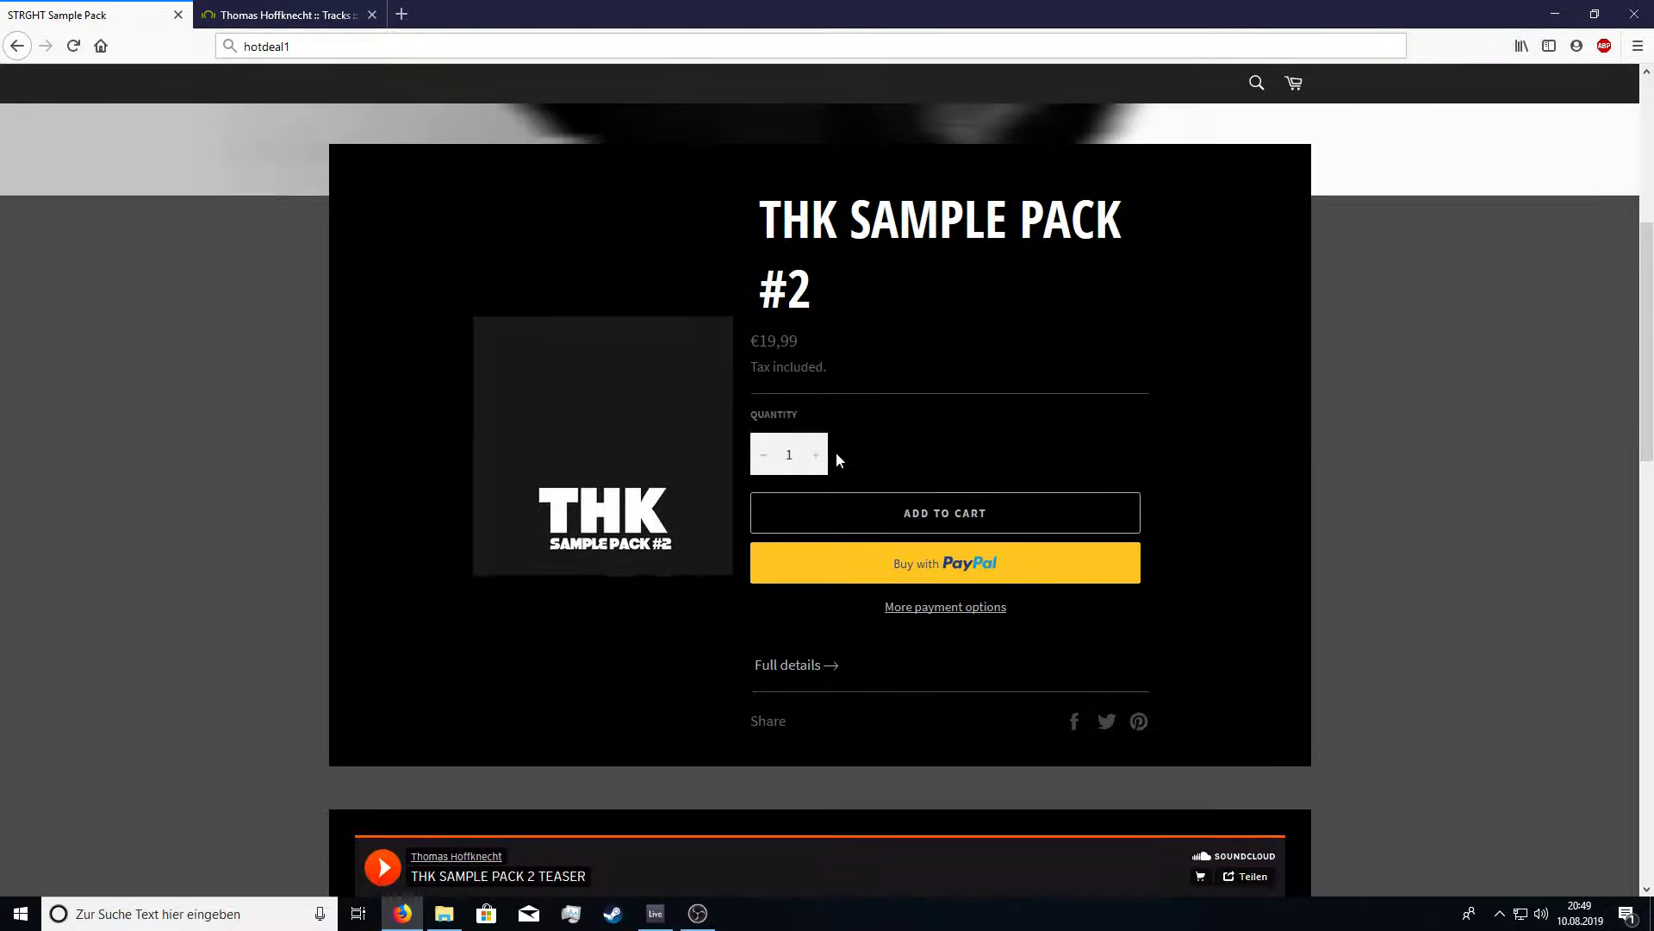
pyautogui.moveTo(802, 361); pyautogui.dragTo(737, 356)
pyautogui.scroll(-10, 1165, 436)
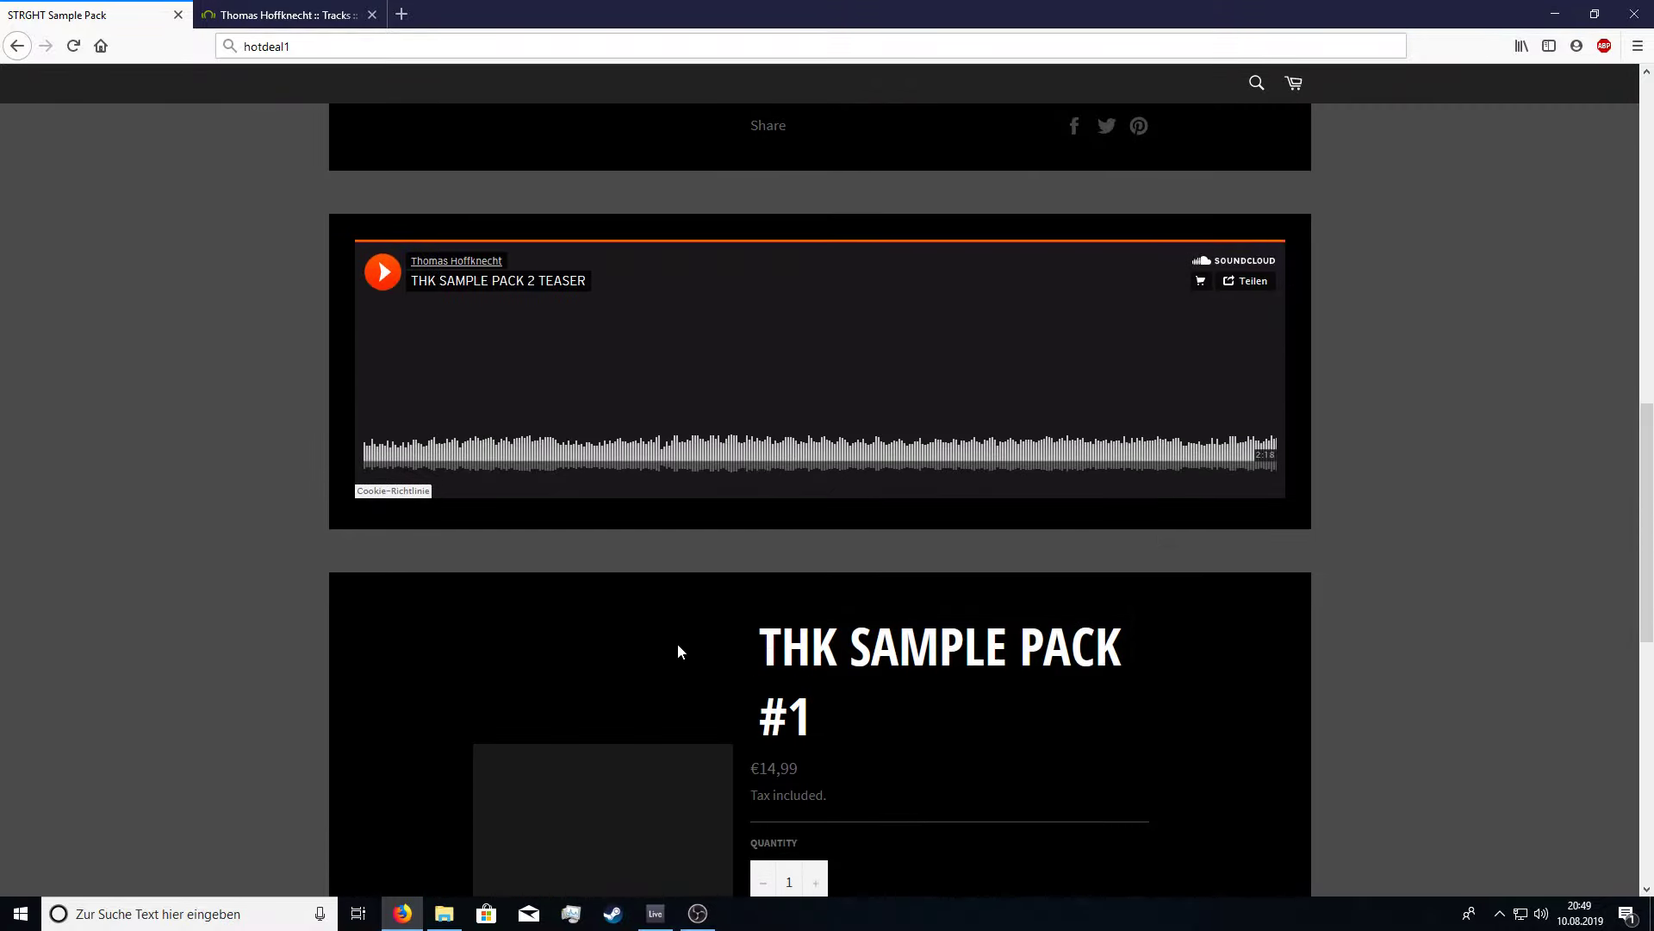
pyautogui.moveTo(808, 419); pyautogui.dragTo(762, 414)
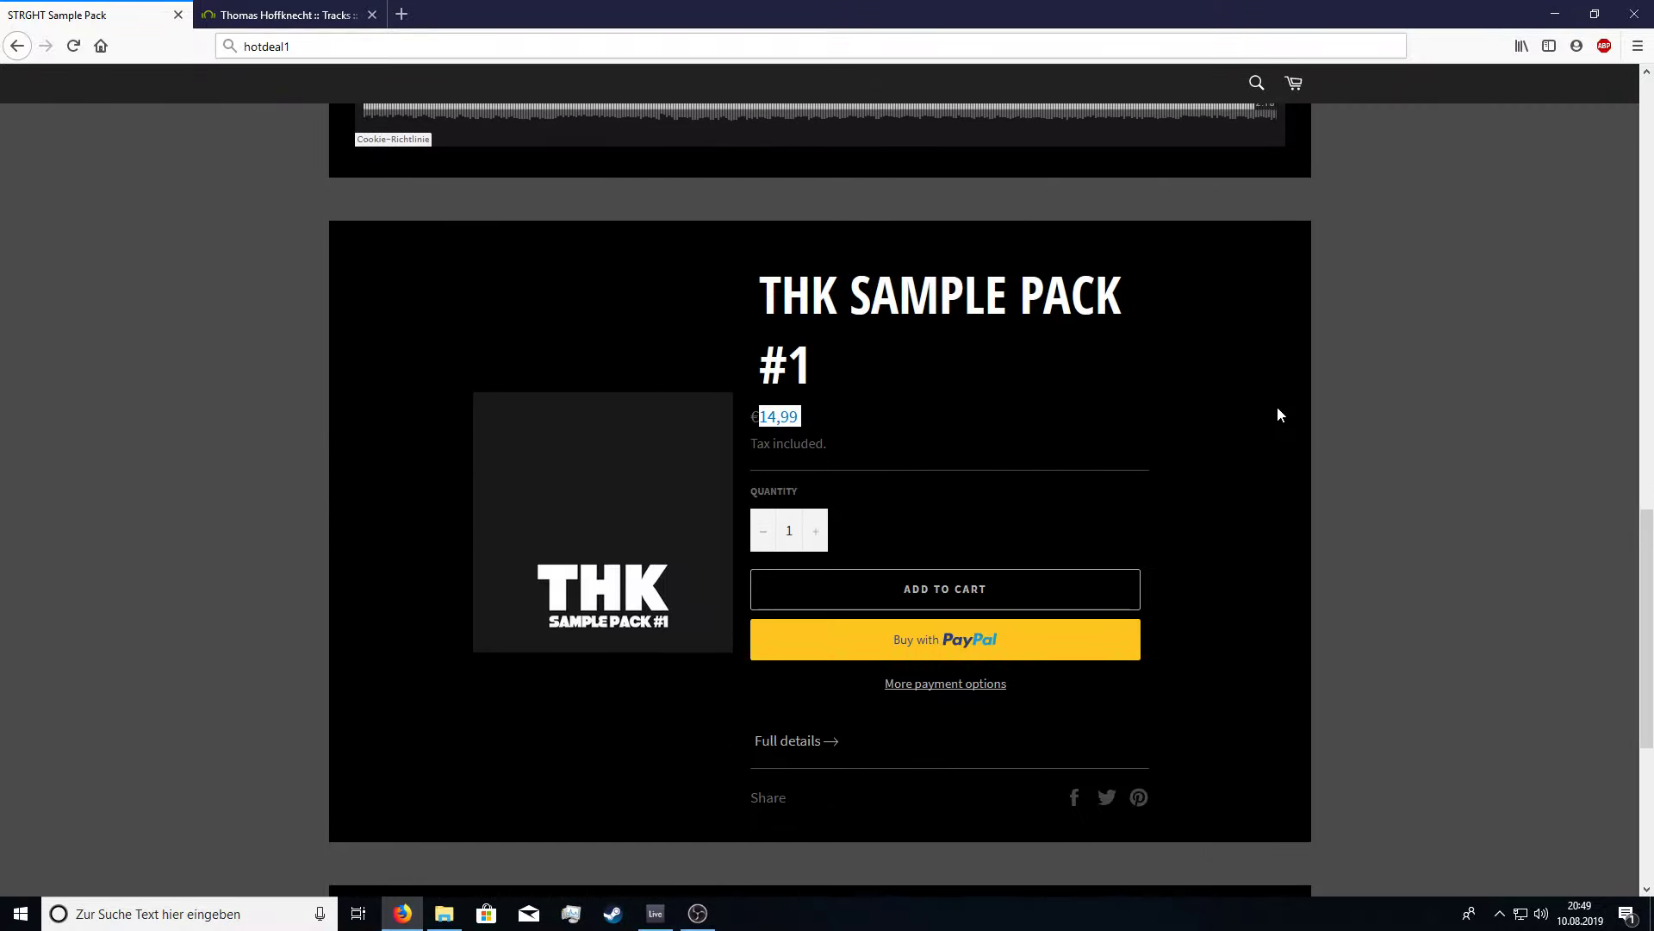
pyautogui.click(1352, 394)
# Switch back to Ableton Live and narrow the Hotdeal1 track to about the width of the other tracks.
pyautogui.click(655, 914)
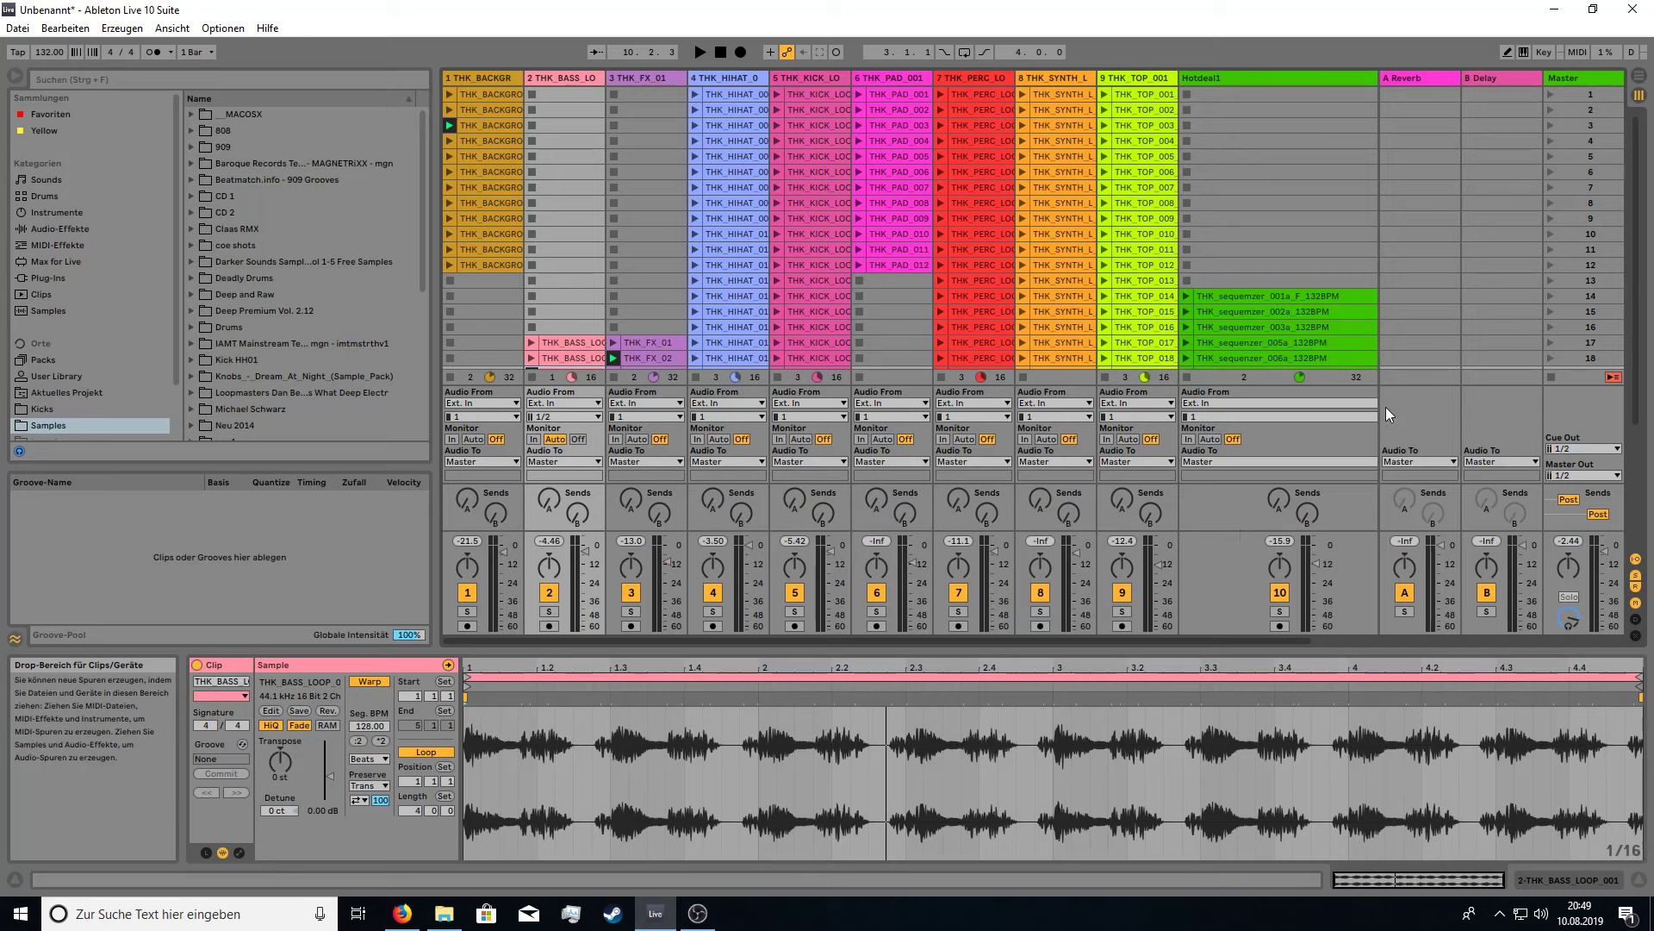
pyautogui.click(1291, 172)
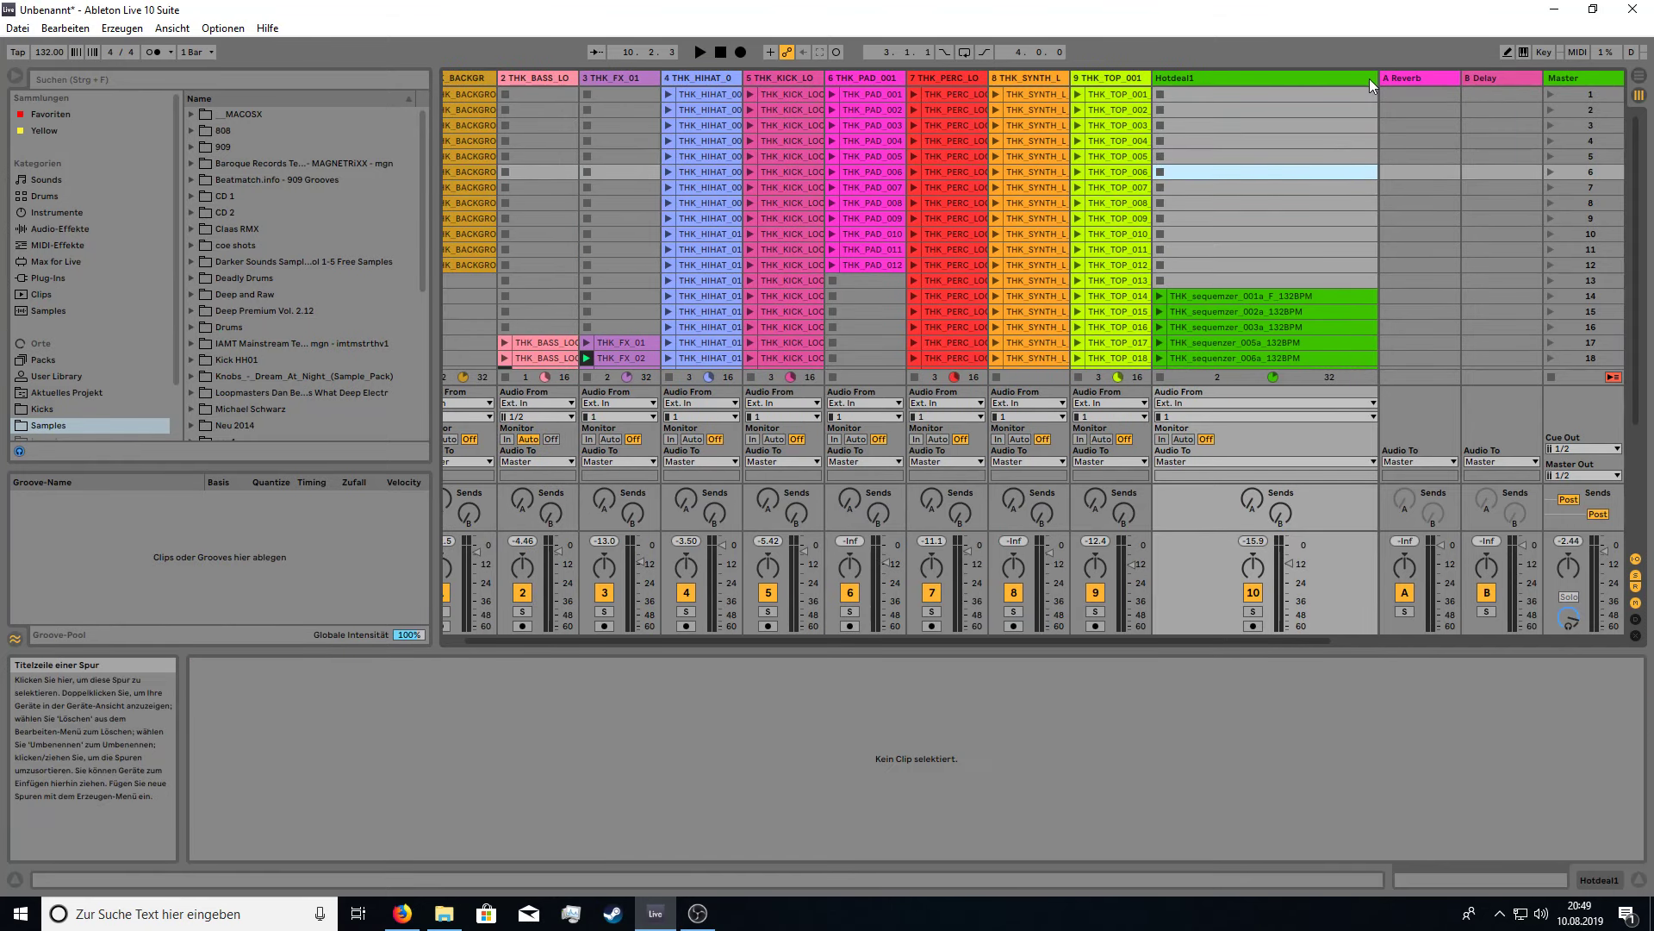
pyautogui.moveTo(1377, 82); pyautogui.dragTo(1260, 84)
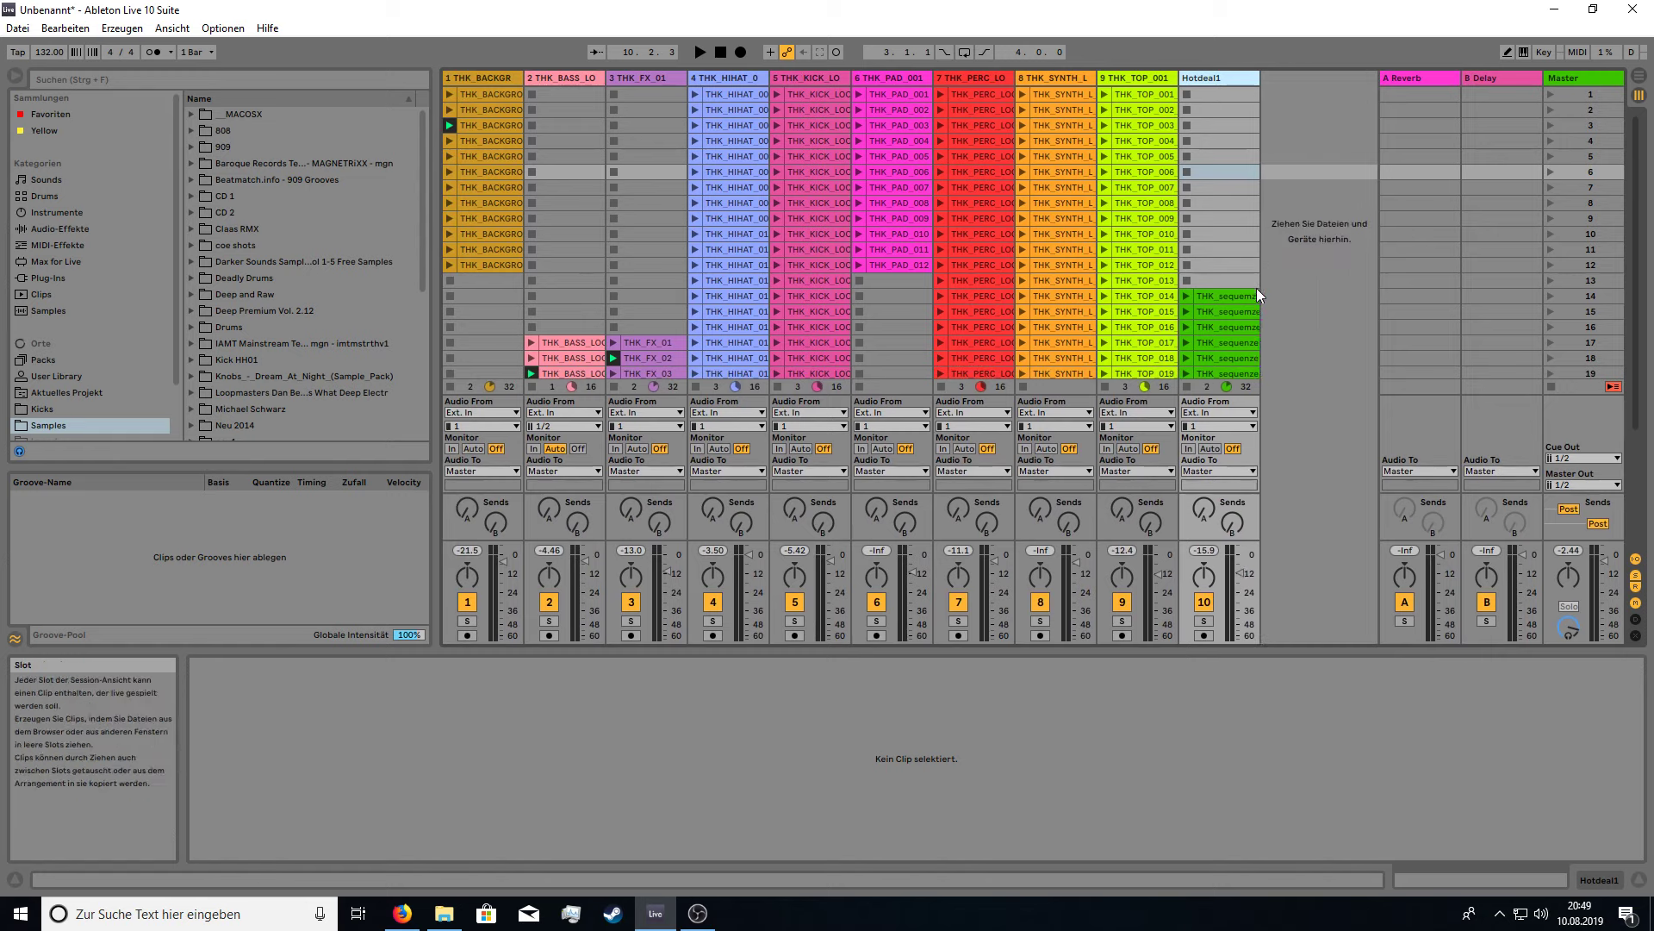